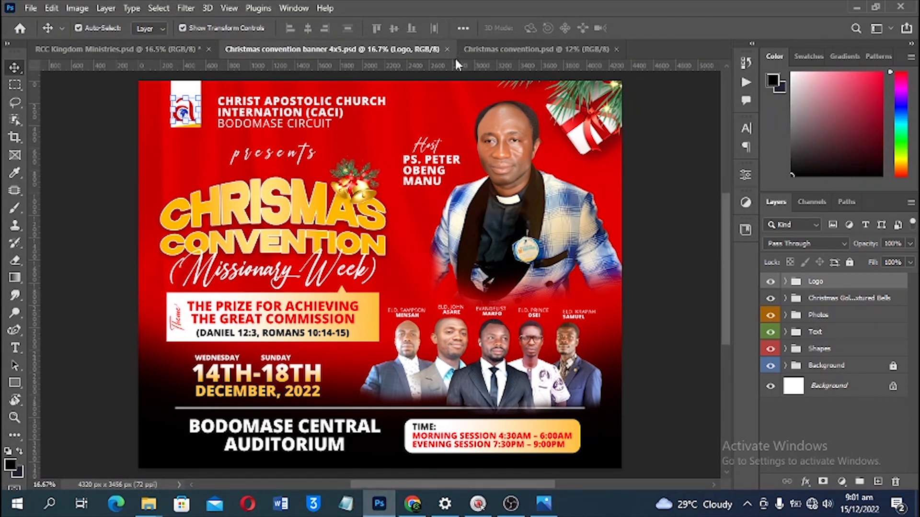
Step: Look over the open Christmas convention banner, Christmas convention flyer and RCC Kingdom Ministries flyer documents
click(501, 50)
click(372, 48)
click(552, 51)
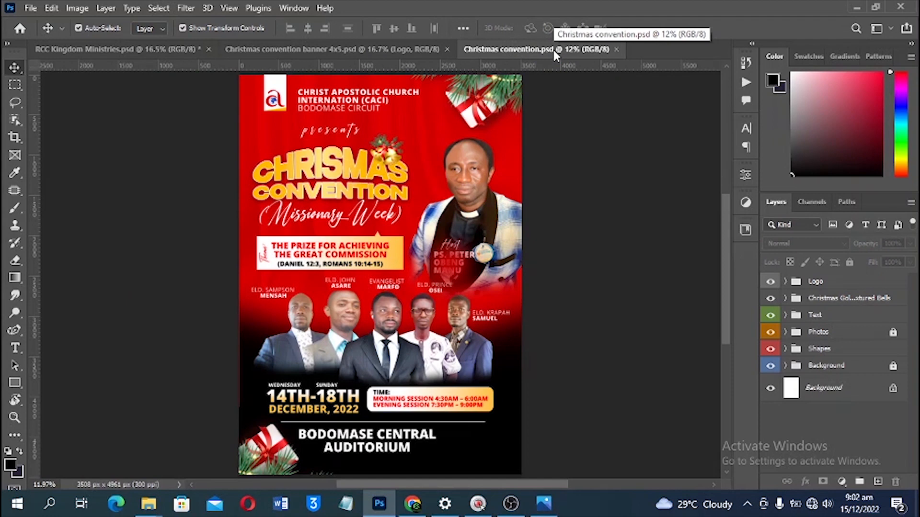
click(97, 50)
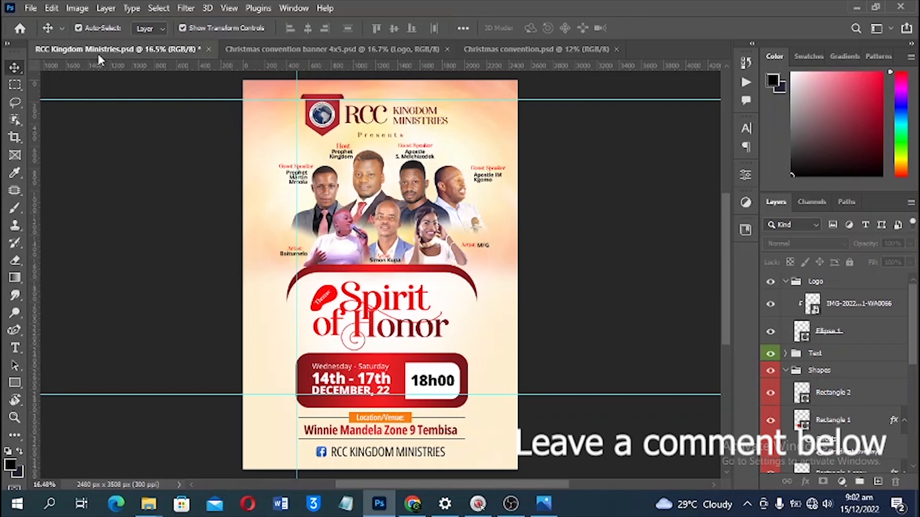
Step: Switch to the Photos app and browse back through the exported flyer images, starting from the RCC Kingdom Ministries copy
click(539, 505)
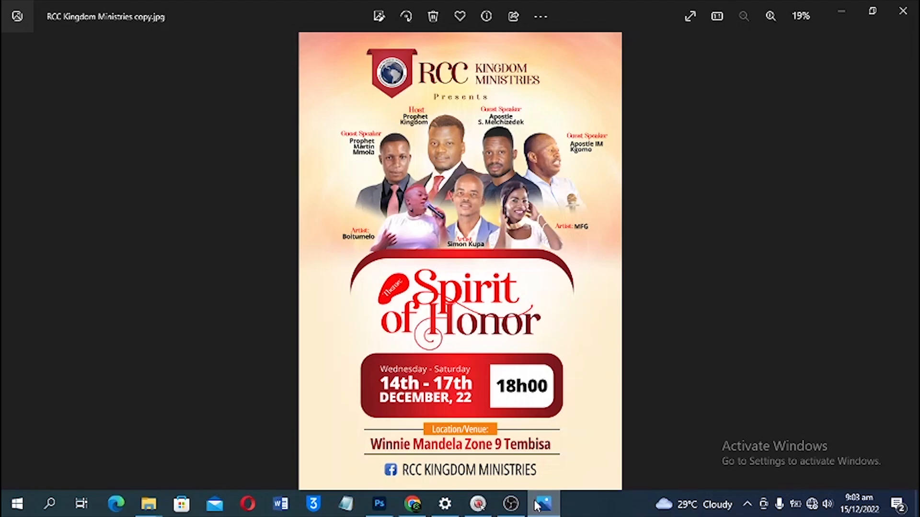
key(Left)
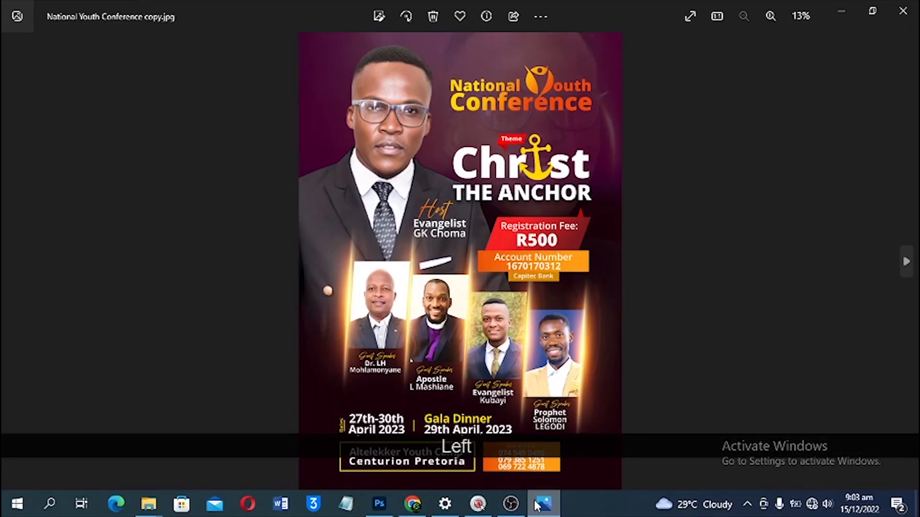
key(Left)
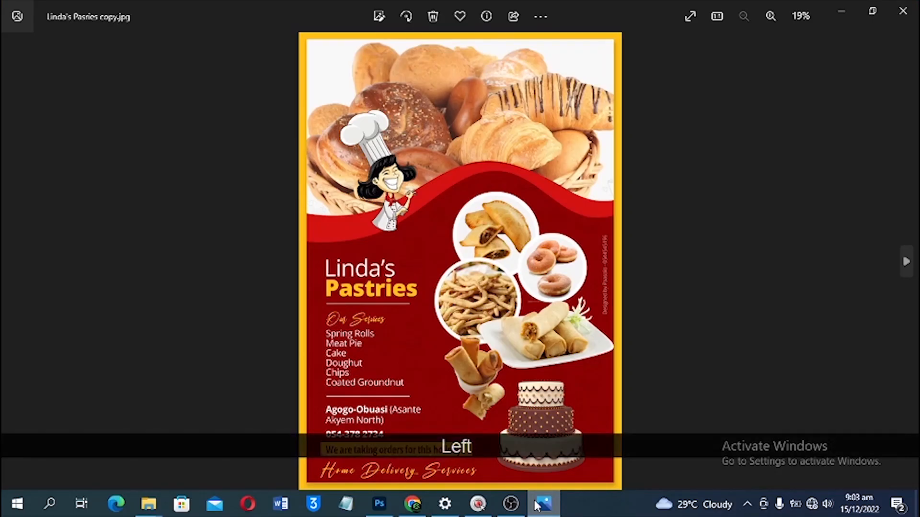
key(Left)
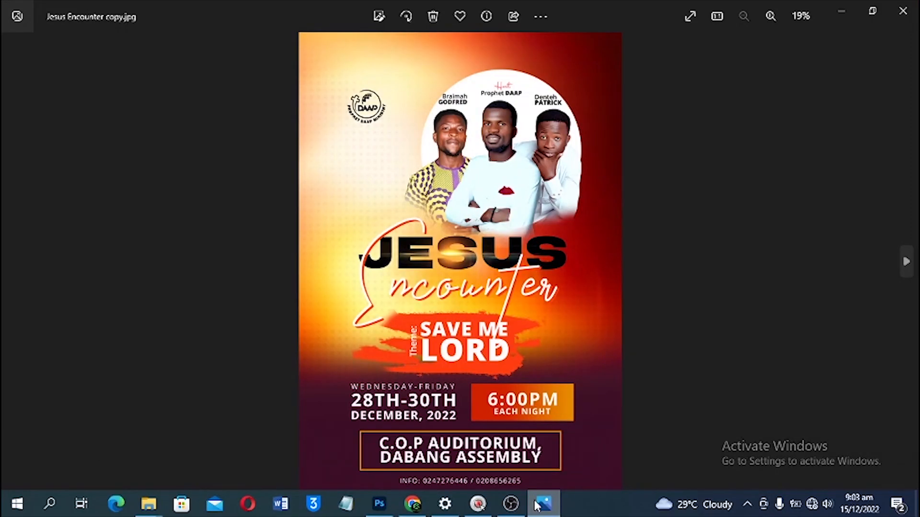
key(Left)
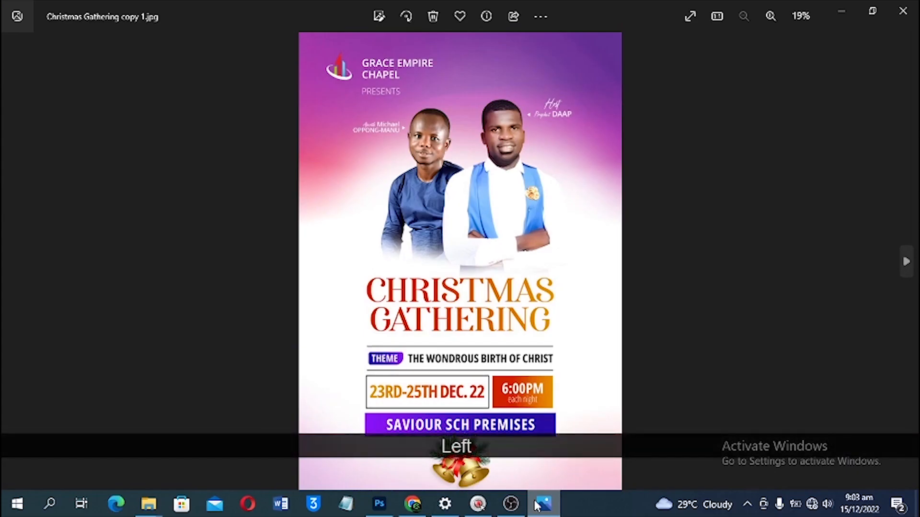
key(Left)
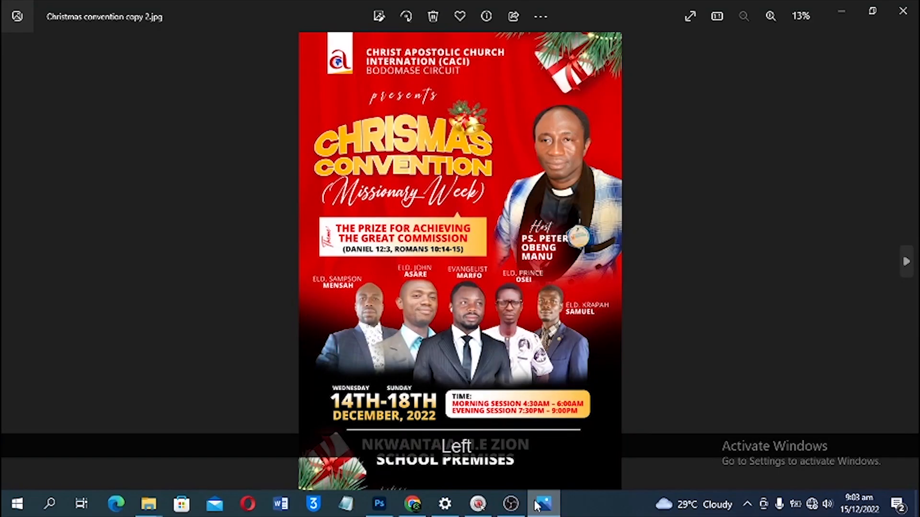
key(Left)
key(Left)
key(Left)
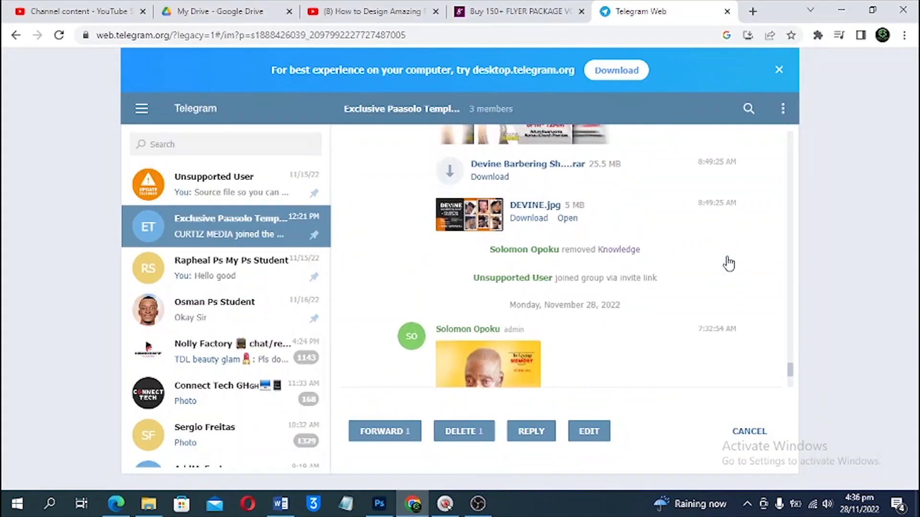
Step: In the browser, look through the flyer templates in the Exclusive Paasolo Telegram group and the 150+ flyer package store page
scroll(726, 263, up, 15)
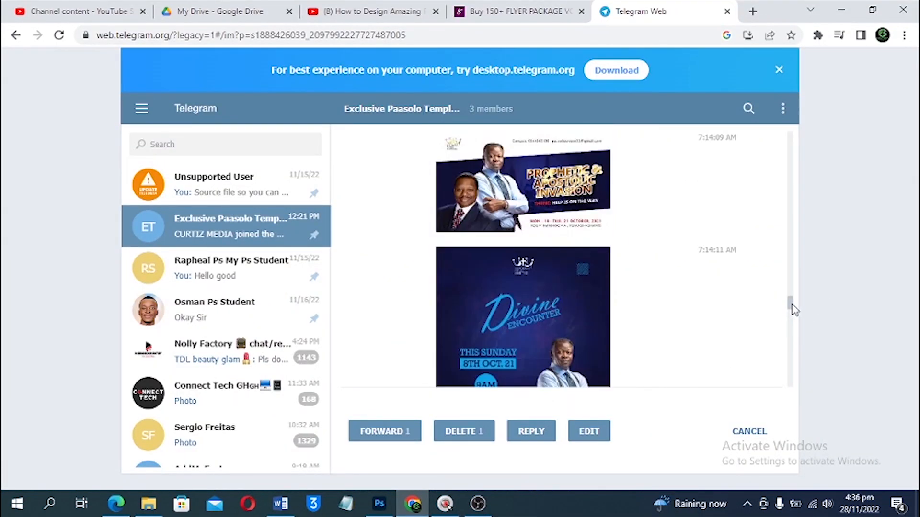
drag(793, 309, 793, 143)
click(477, 9)
scroll(686, 165, down, 3)
scroll(686, 165, up, 3)
Step: View the fashion flyer tutorial on YouTube and expand its description to examine the PSD purchase and download links
click(404, 14)
scroll(78, 350, down, 3)
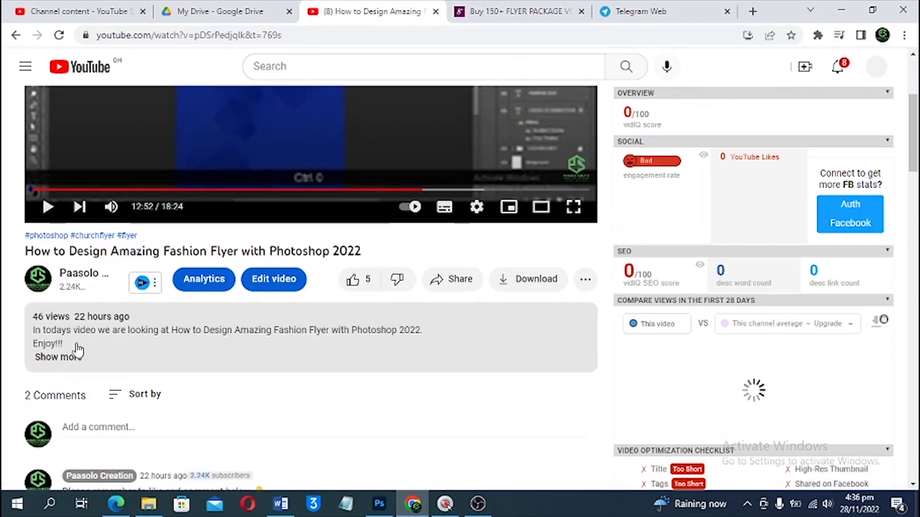
click(78, 351)
scroll(78, 181, down, 4)
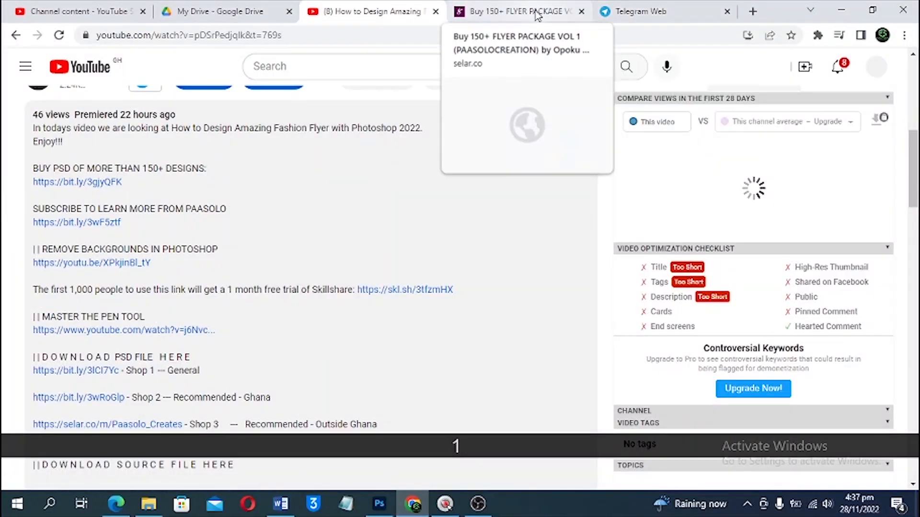
Step: Return to the Exclusive Paasolo Telegram group and browse its shared flyer designs and source file archives
click(538, 15)
click(632, 13)
scroll(519, 248, down, 20)
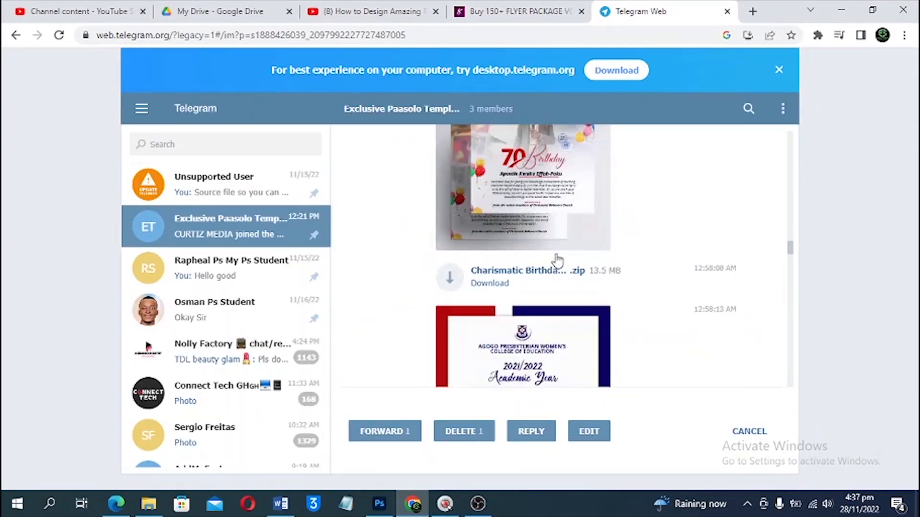
scroll(557, 261, down, 15)
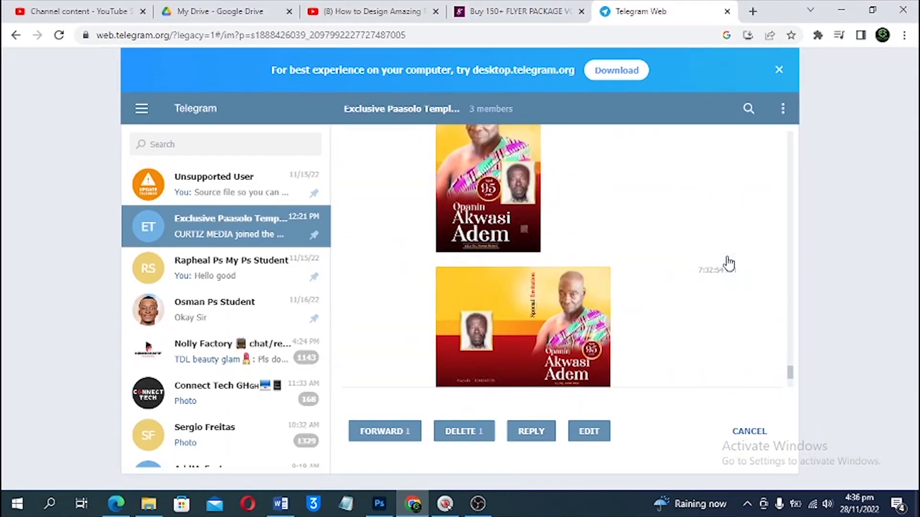
scroll(728, 263, down, 5)
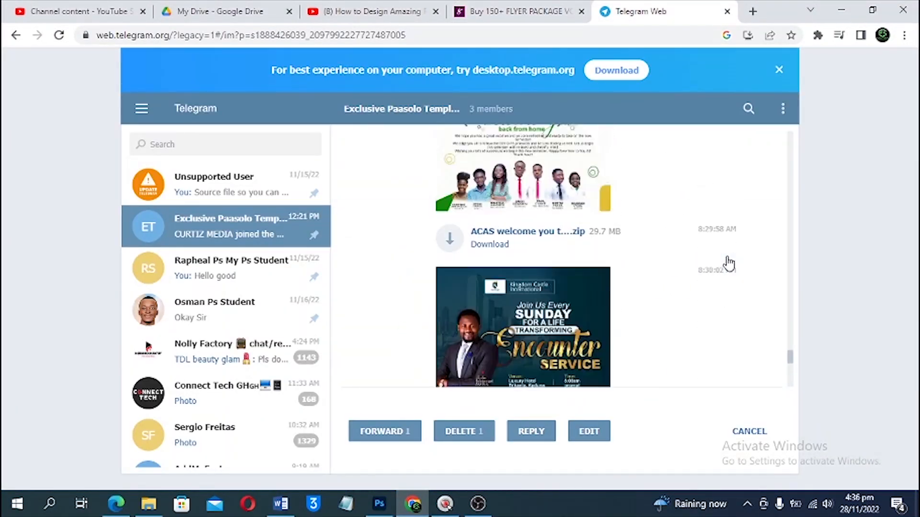
scroll(729, 263, up, 15)
drag(790, 332, 791, 236)
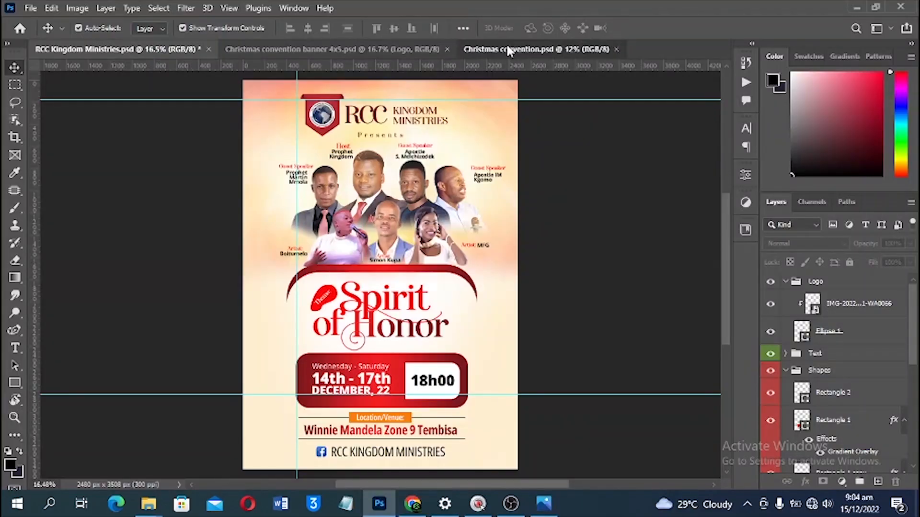
Step: Switch back to Photoshop and review the Christmas convention flyer, its 4x5 banner and the RCC Kingdom Ministries flyer
click(508, 49)
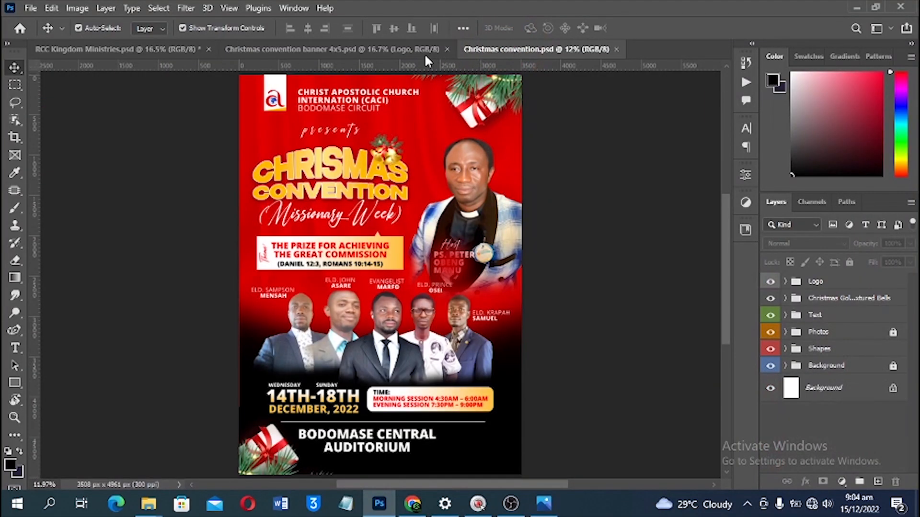
click(395, 47)
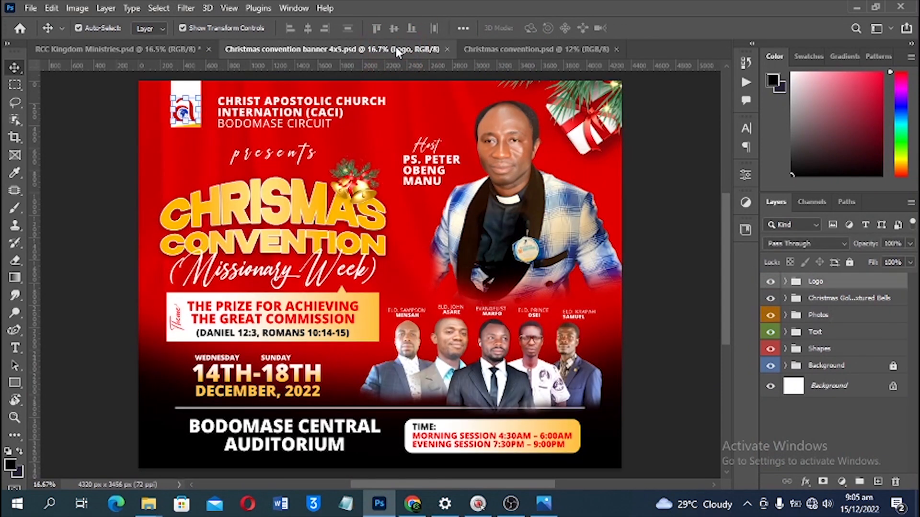
click(172, 52)
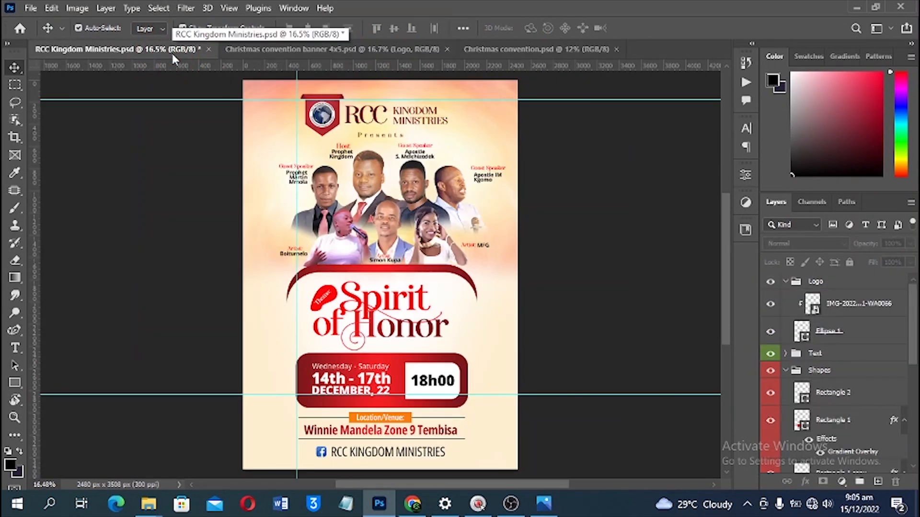
Step: Create a new A3 document of 297 x 420 mm at 300 ppi and compare it with the Christmas convention flyer
key(ctrl+n)
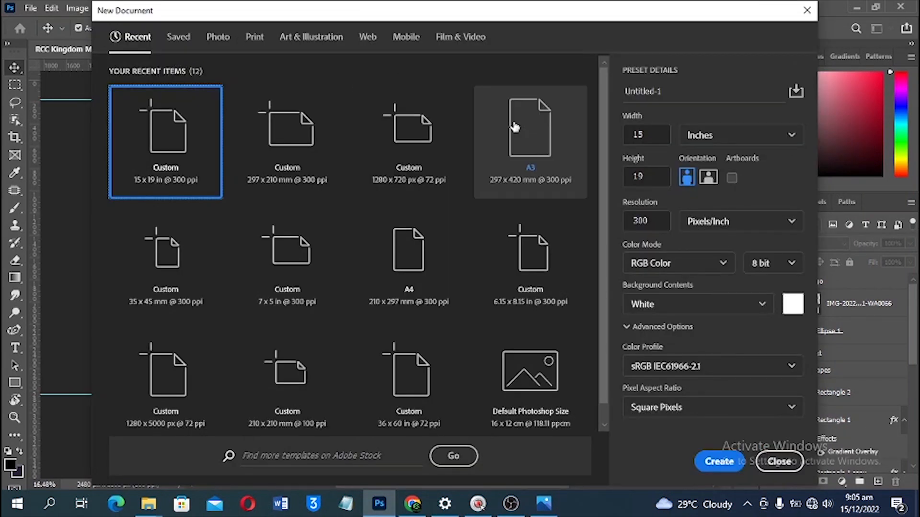
click(546, 136)
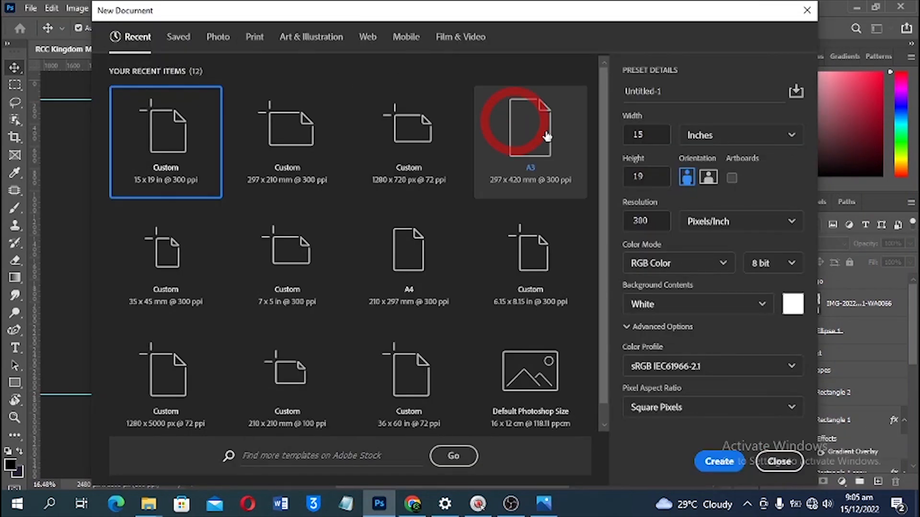
click(713, 462)
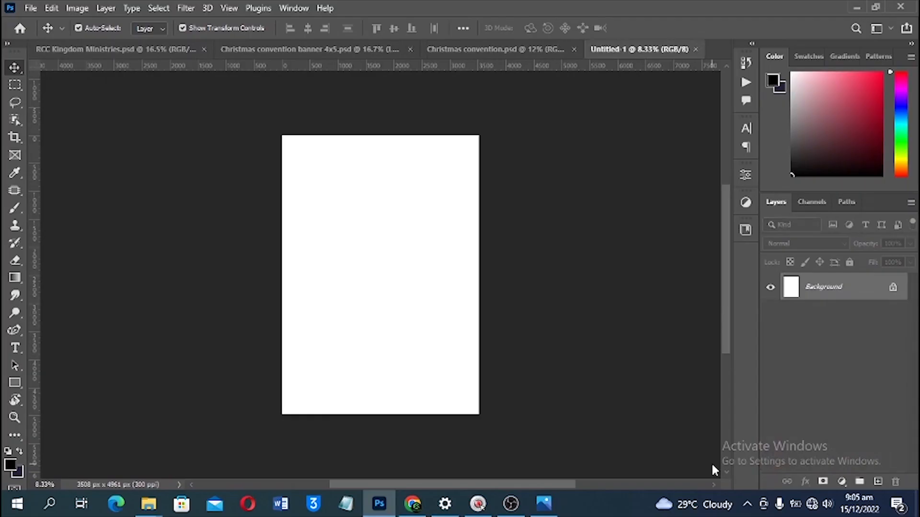
key(ctrl+0)
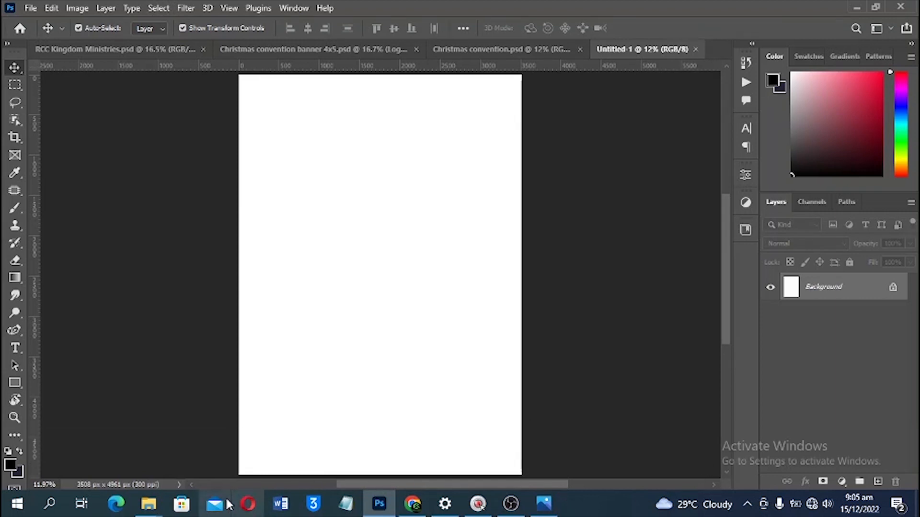
click(479, 48)
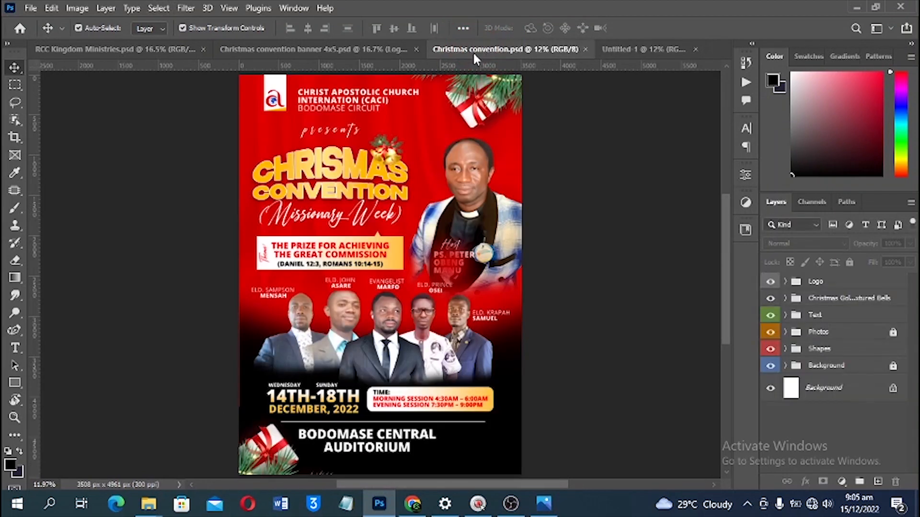
click(651, 51)
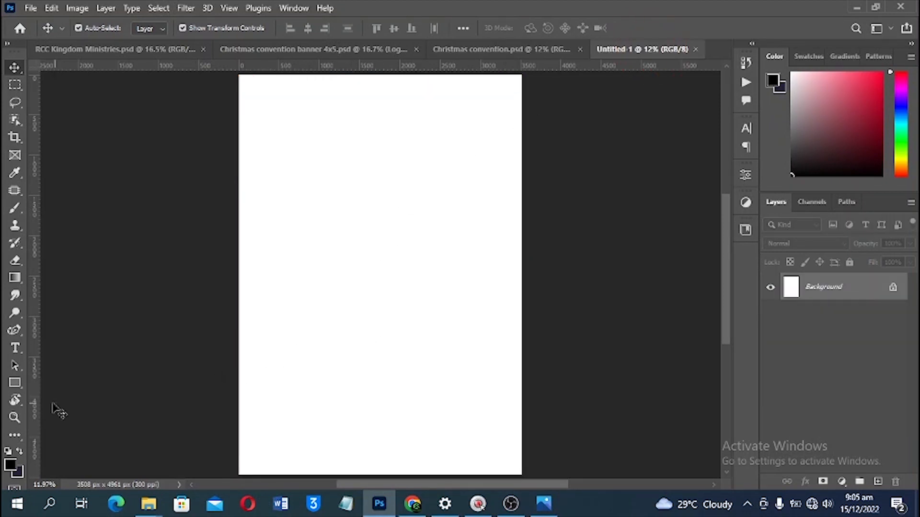
Step: Draw a black vertical rectangle about 376 x 862 px hanging from the page's top edge near its left side
click(19, 382)
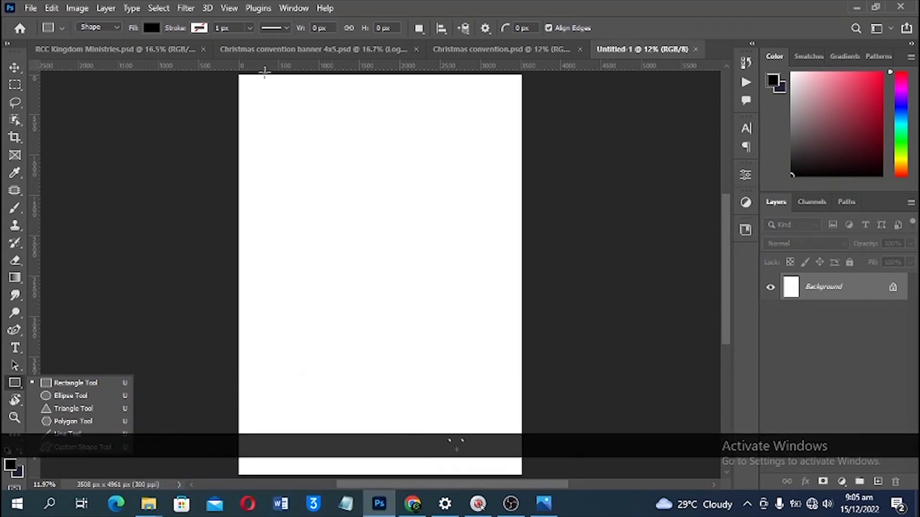
drag(264, 73, 295, 141)
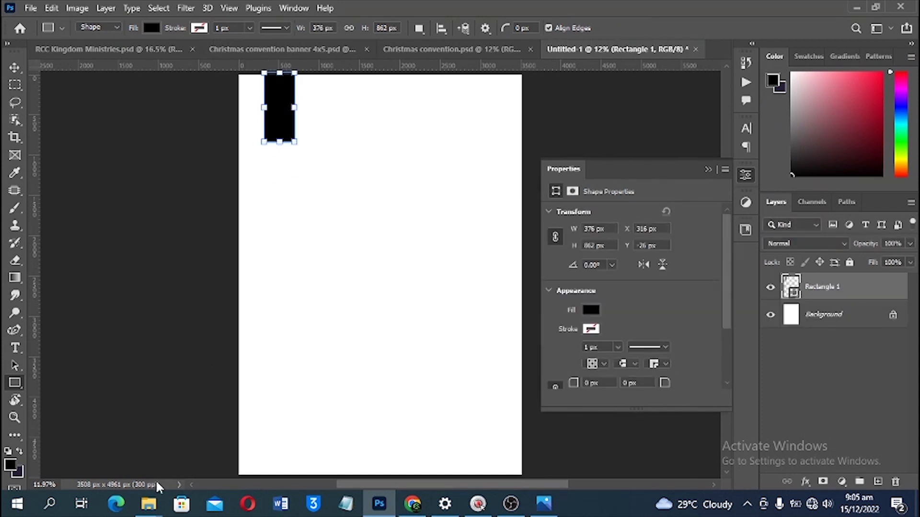
Step: Place the cropped-LOGO image from the Christmas convention folder, scaled to about 41.56%, on the lower part of the black rectangle
mouse_move(147, 502)
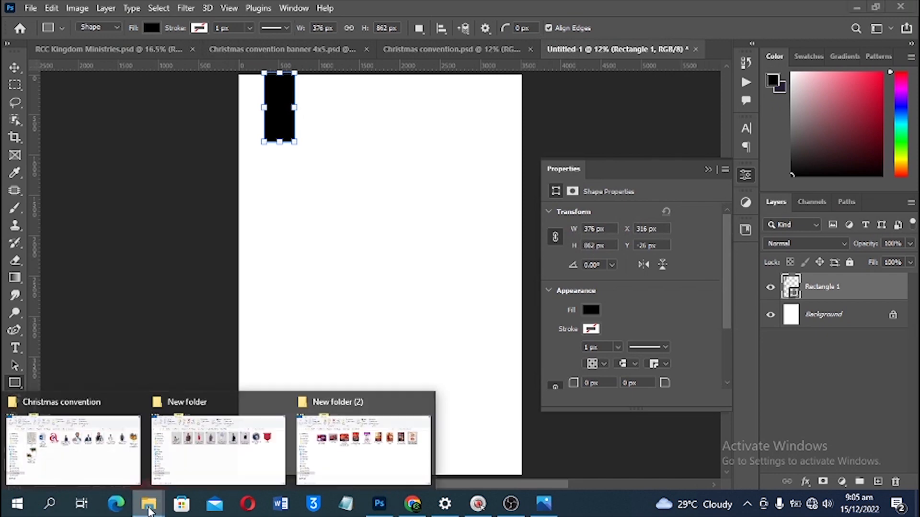
click(98, 457)
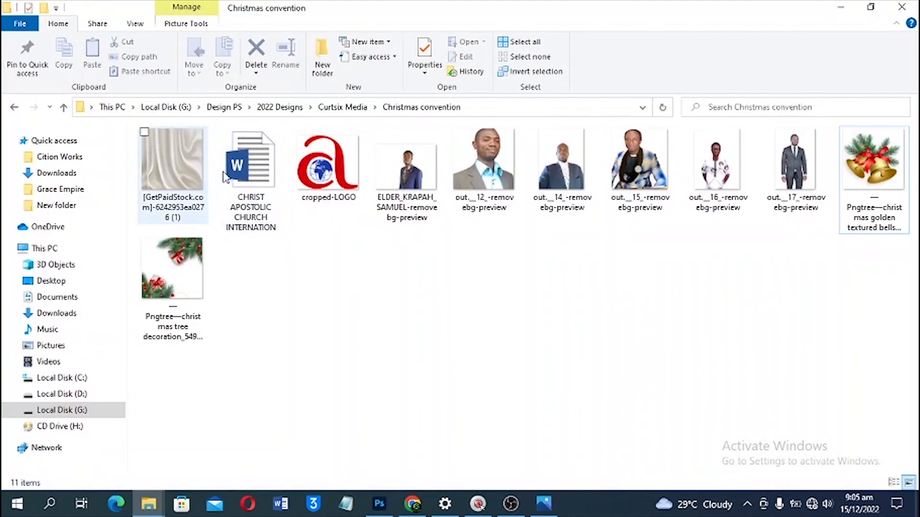
mouse_move(340, 183)
mouse_down()
mouse_move(460, 450)
mouse_move(457, 484)
mouse_move(400, 434)
mouse_move(381, 481)
mouse_move(391, 501)
mouse_move(379, 503)
mouse_move(345, 192)
mouse_up()
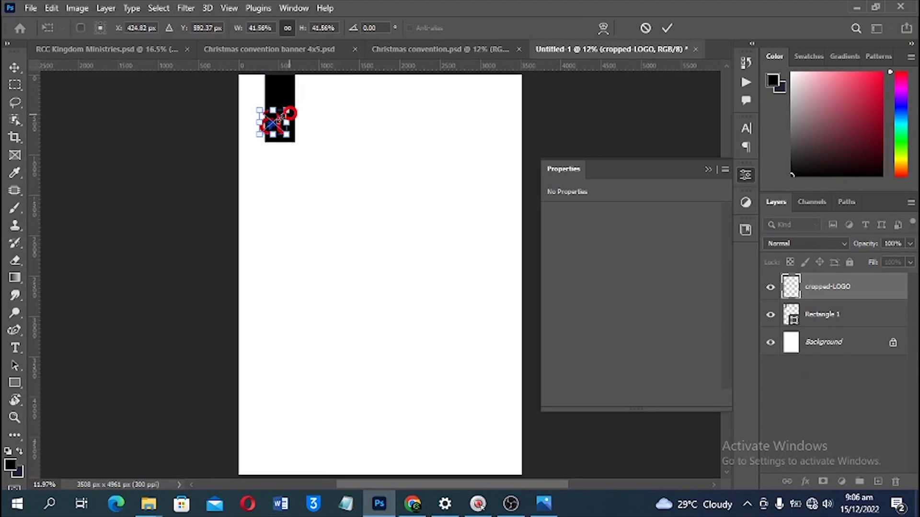
drag(278, 118, 281, 126)
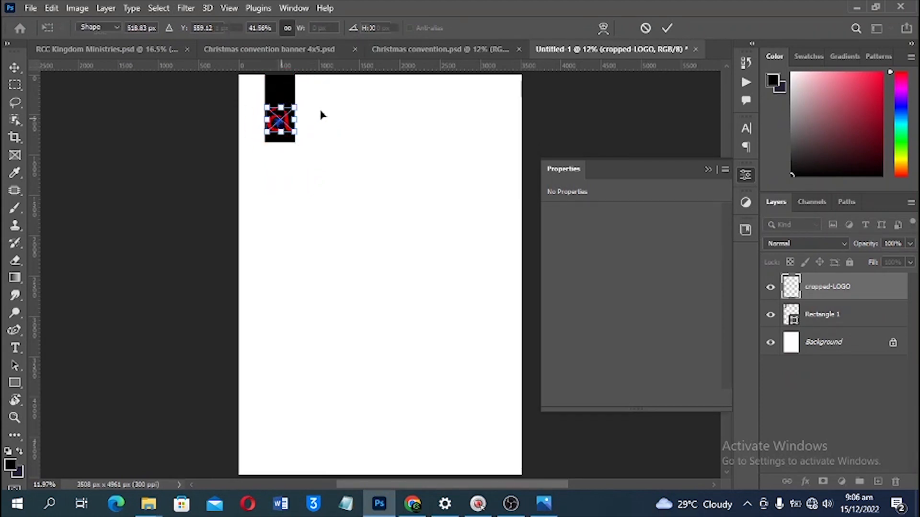
key(Return)
click(327, 158)
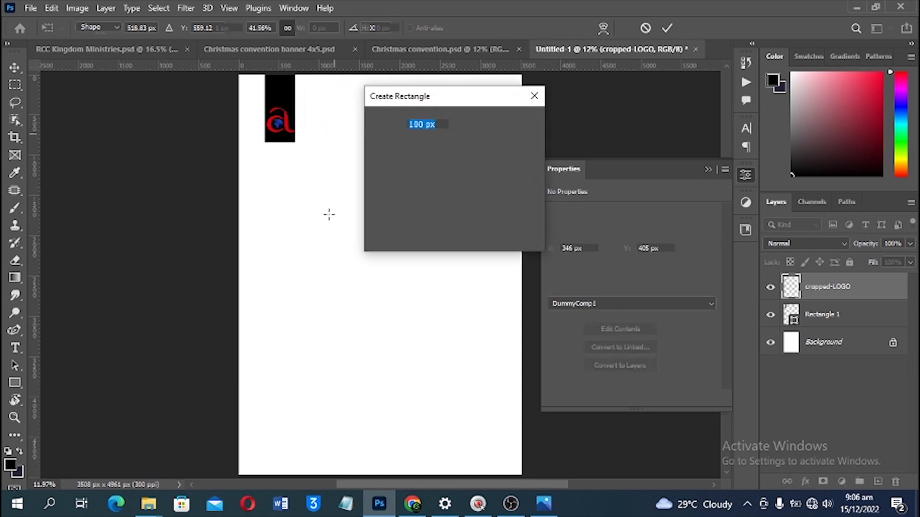
key(alt)
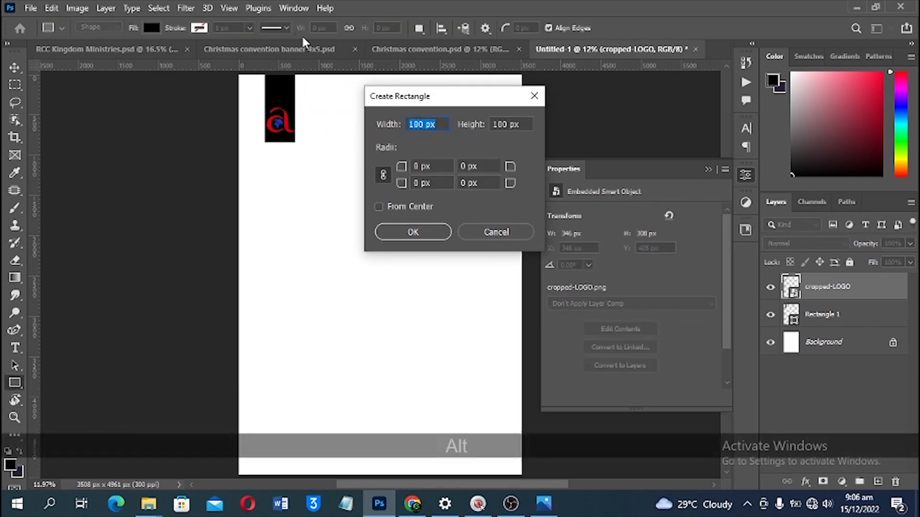
click(518, 238)
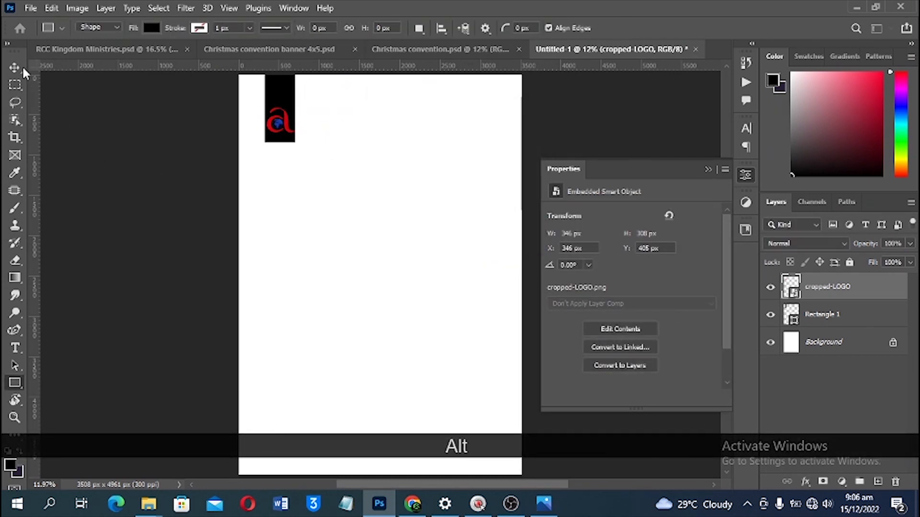
Step: Skew the black rectangle behind the logo by raising its bottom-right corner so the lower edge slants about -17.7°
click(22, 65)
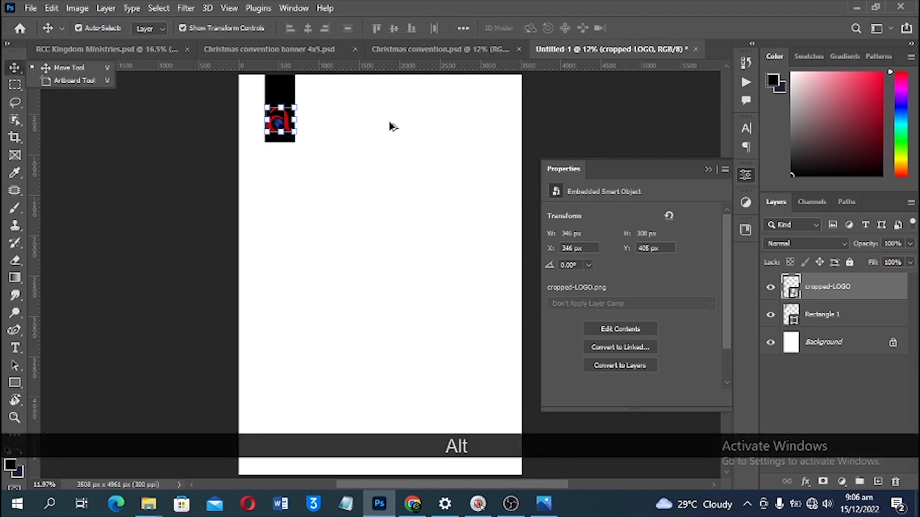
key(ctrl+equal)
key(ctrl+equal)
key(ctrl+equal)
key(ctrl+equal)
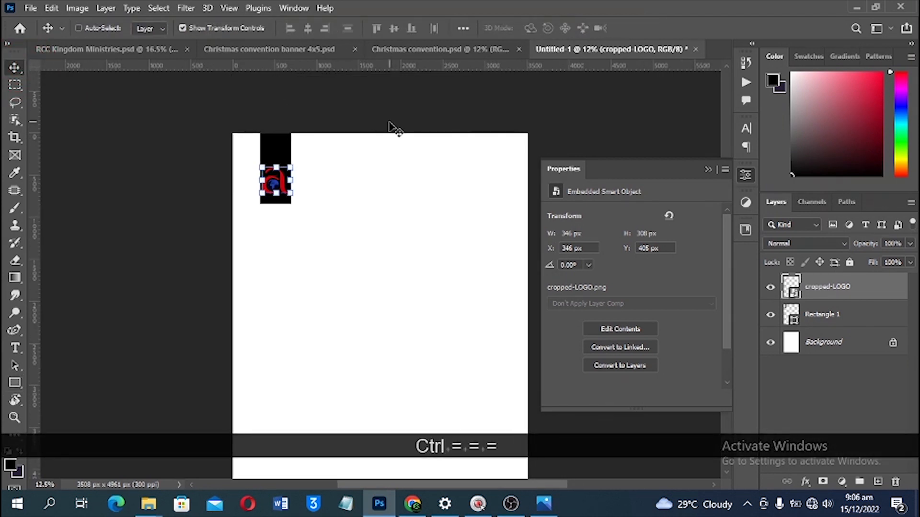
key(ctrl+equal)
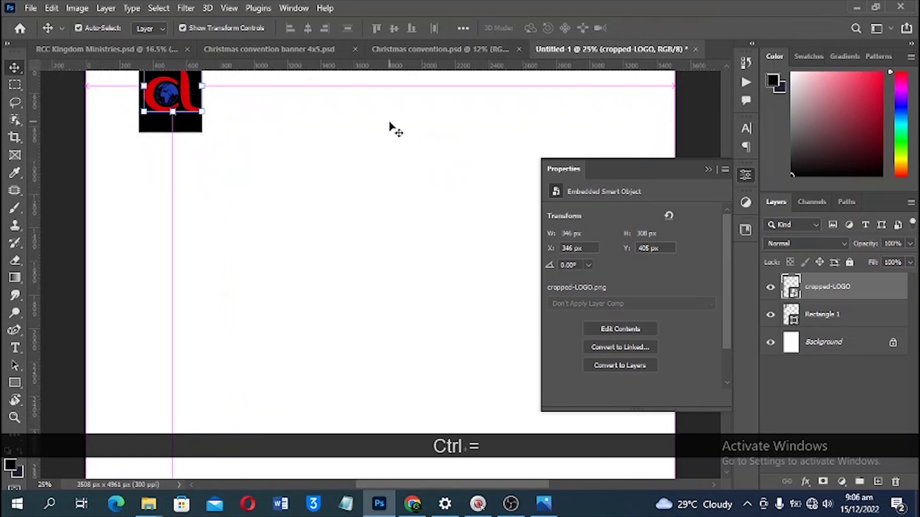
key(space)
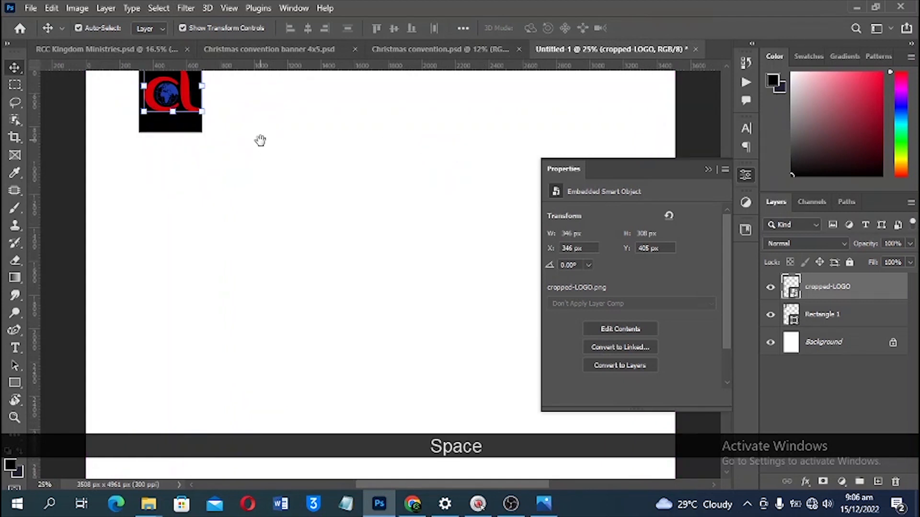
drag(261, 142, 298, 302)
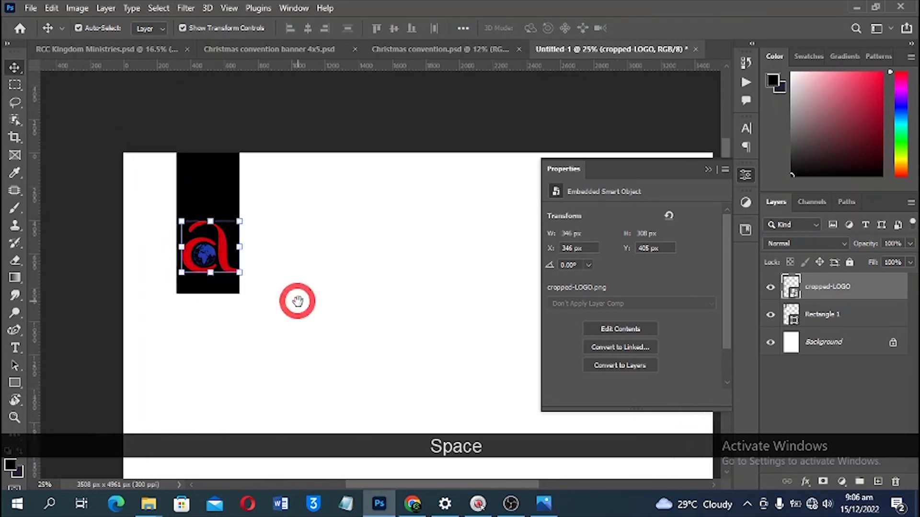
scroll(115, 225, up, 1)
scroll(115, 225, up, 4)
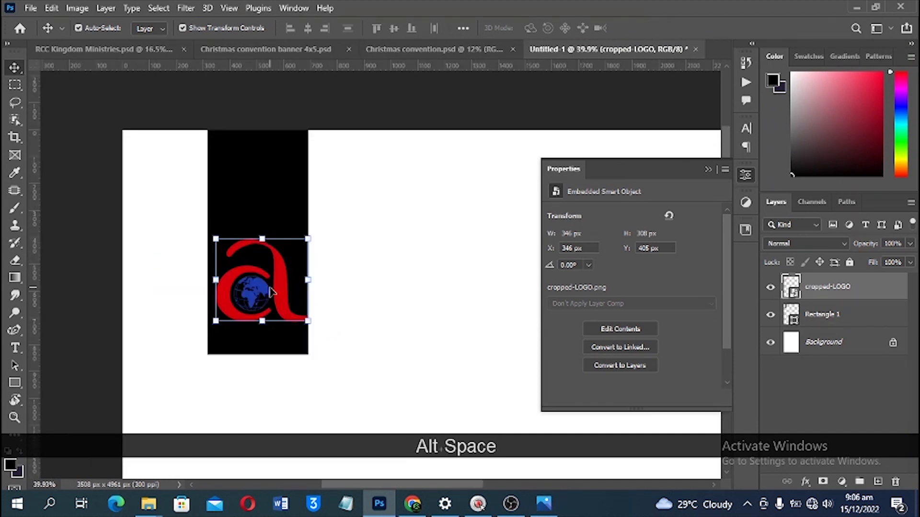
key(space)
drag(340, 279, 401, 260)
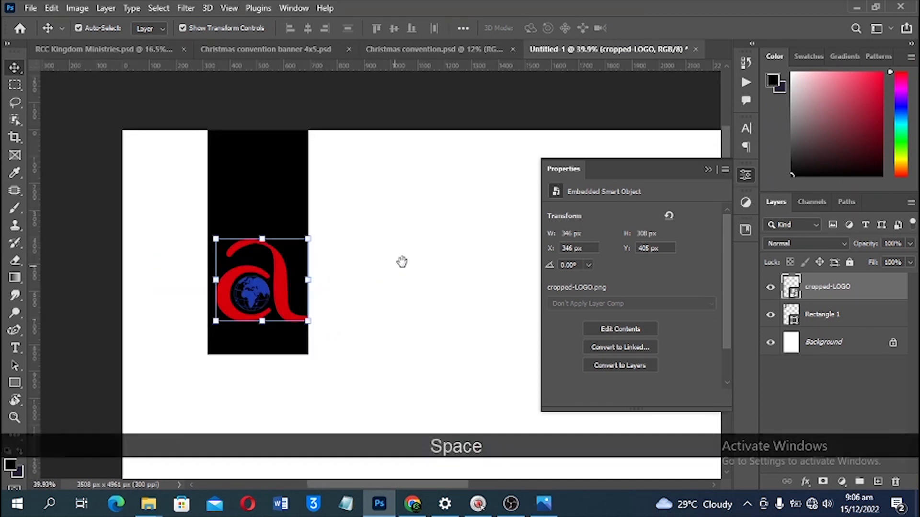
click(335, 330)
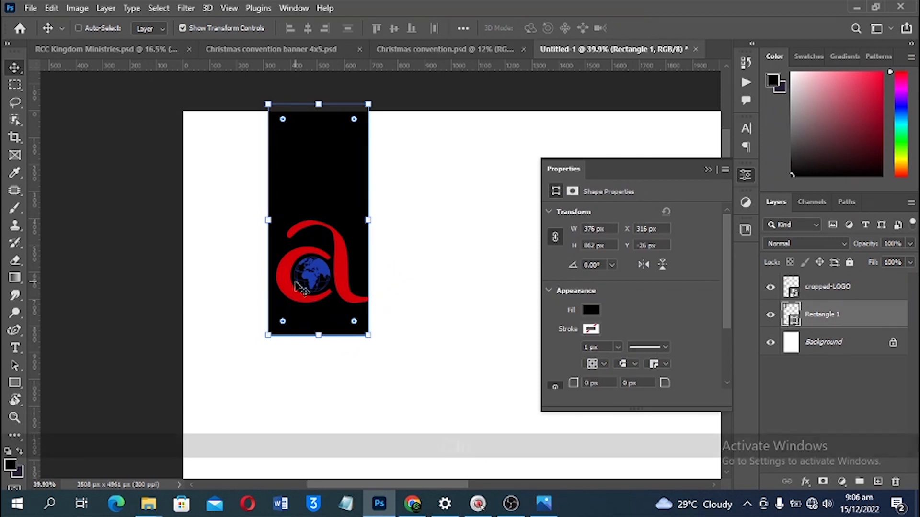
key(ctrl+t)
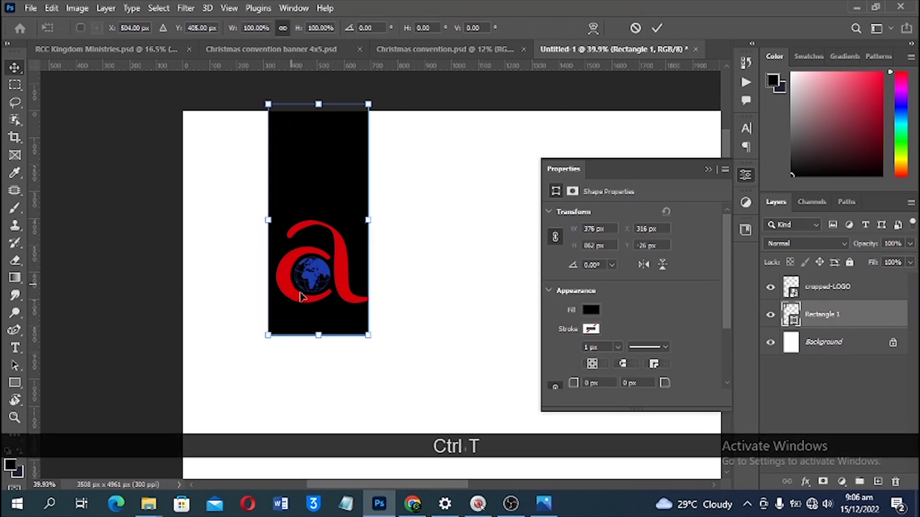
right_click(328, 318)
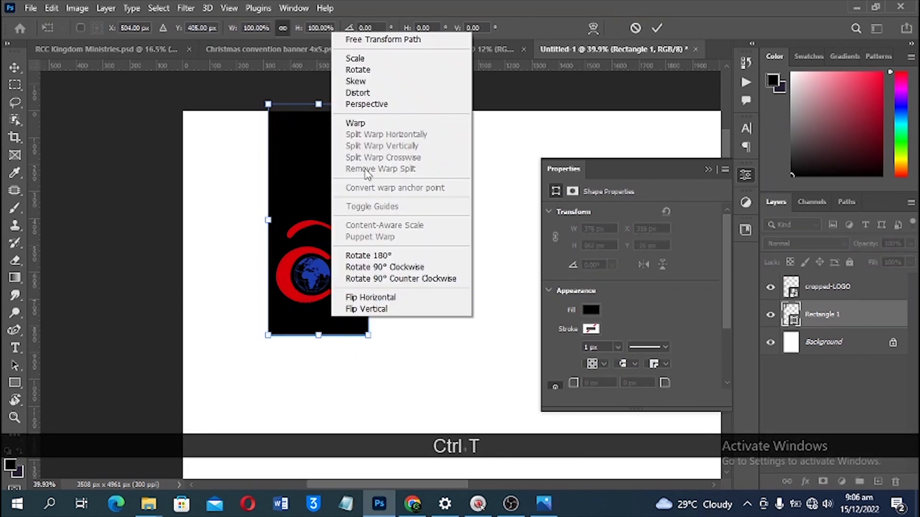
click(368, 83)
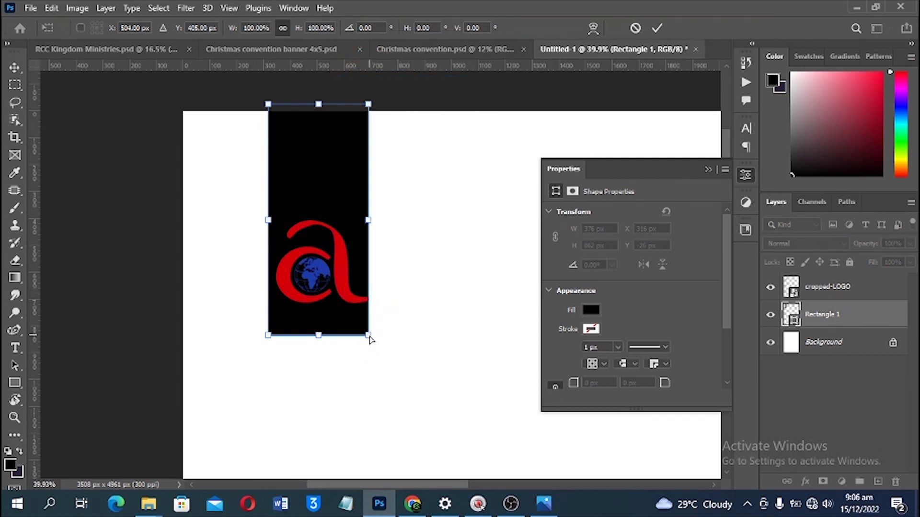
drag(369, 339, 370, 307)
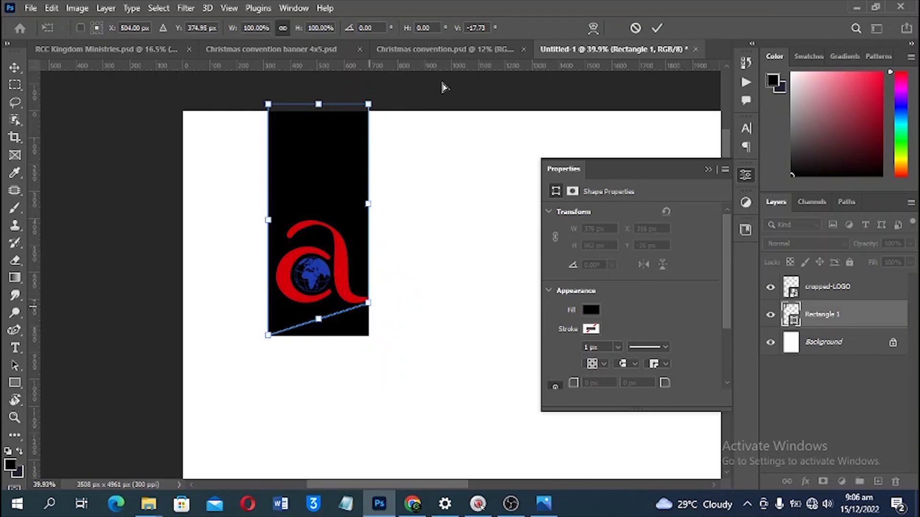
Step: Set the black rectangle's vertical skew to -15° and apply the transform, accepting conversion to a regular path
click(488, 26)
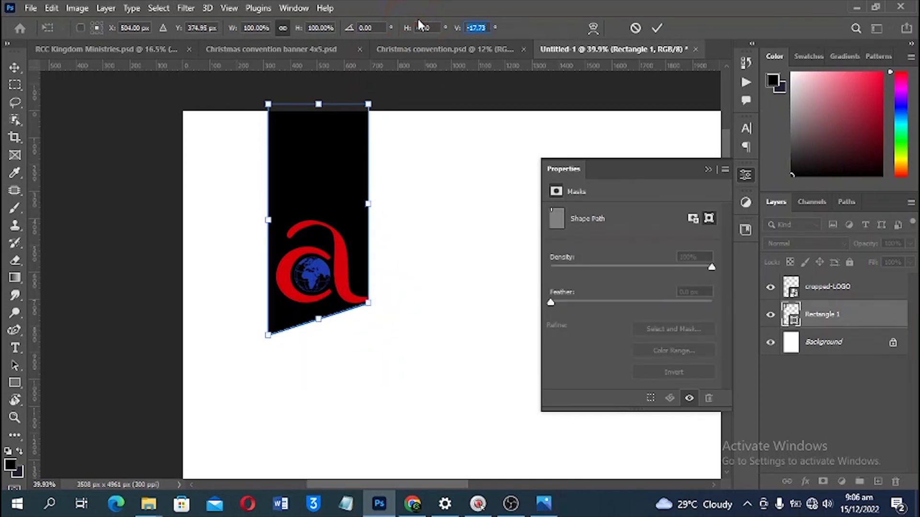
text(-15)
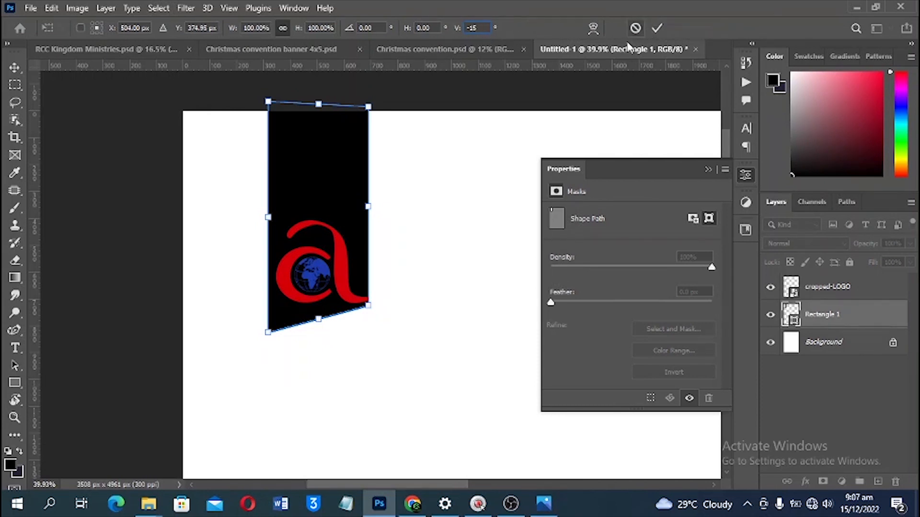
click(658, 28)
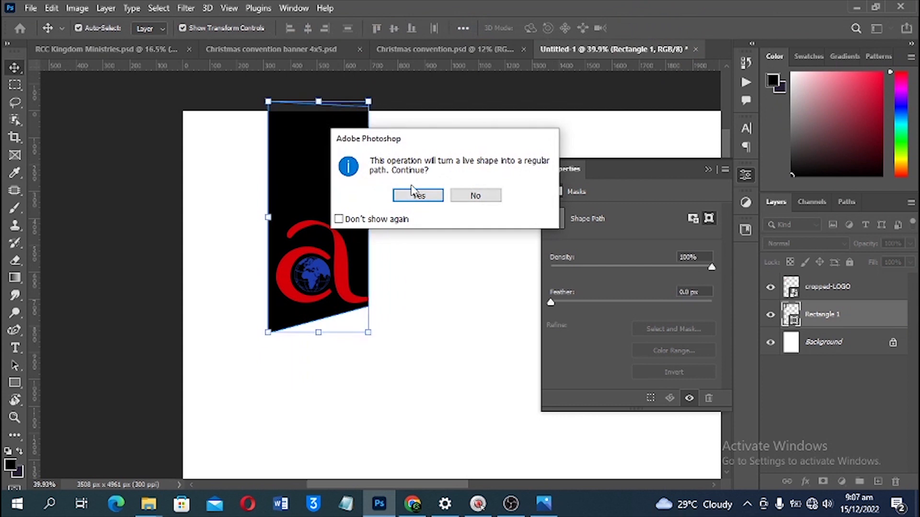
click(413, 197)
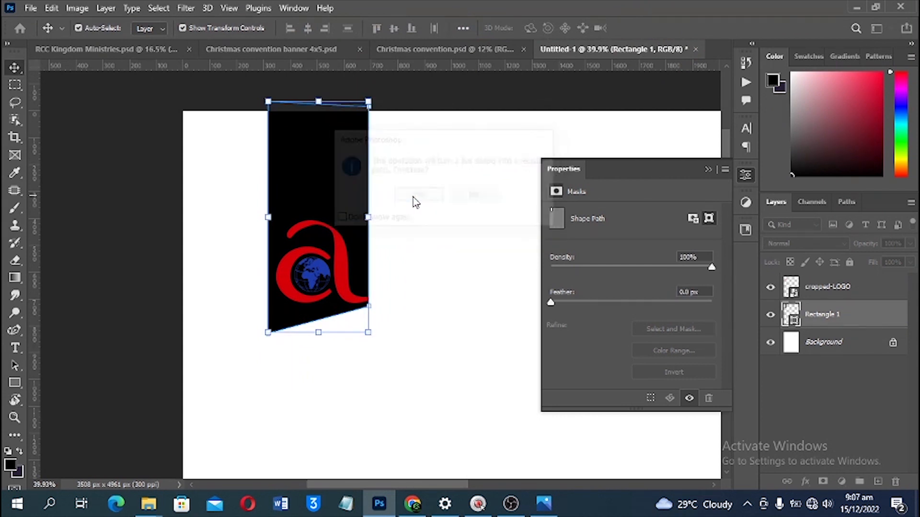
Step: Draw a black horizontal rectangle about 354 x 117 px just below the slanted logo rectangle
click(20, 388)
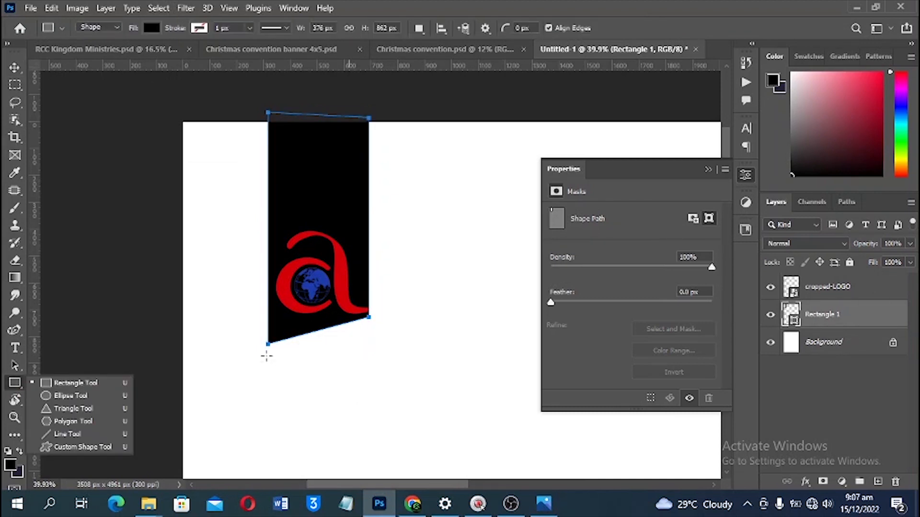
drag(271, 352, 364, 383)
drag(365, 383, 366, 383)
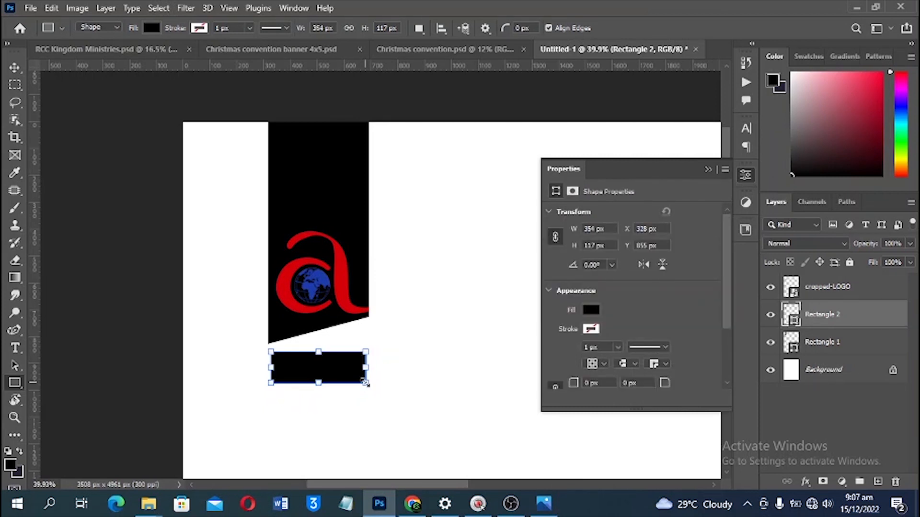
Step: Skew the small rectangle's top-left corner downward to a vertical skew of about -15.4° and apply it as a regular path
key(ctrl+t)
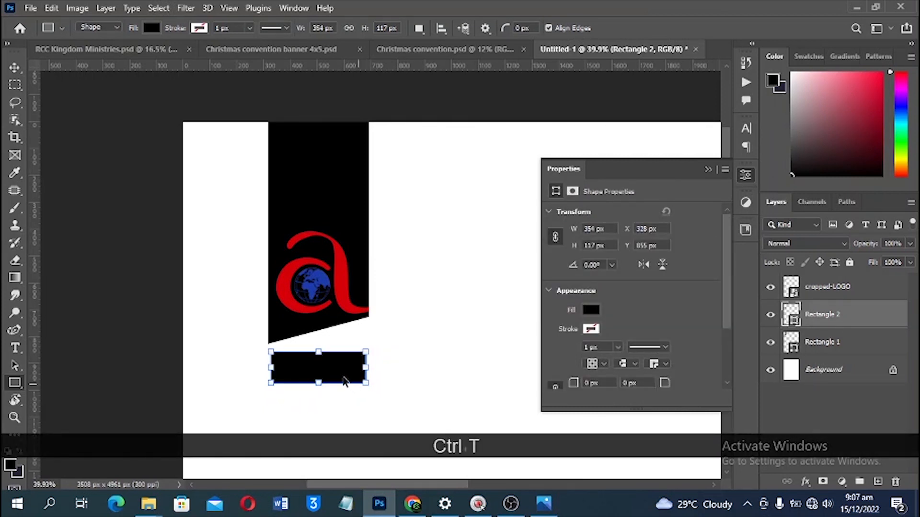
right_click(379, 218)
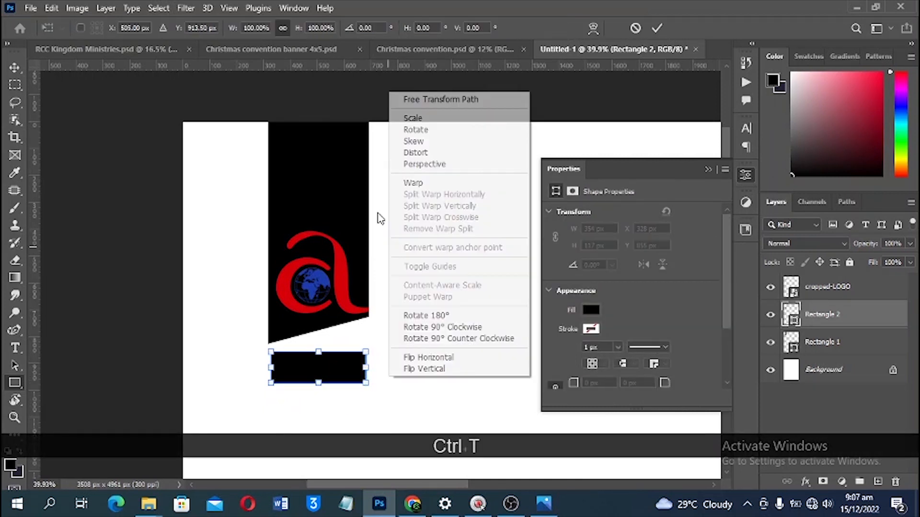
click(422, 141)
drag(276, 358, 272, 378)
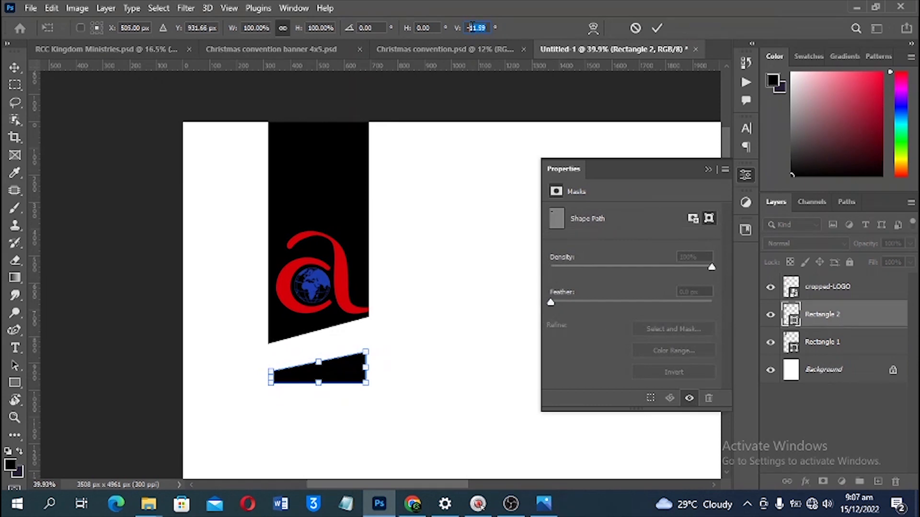
text(15)
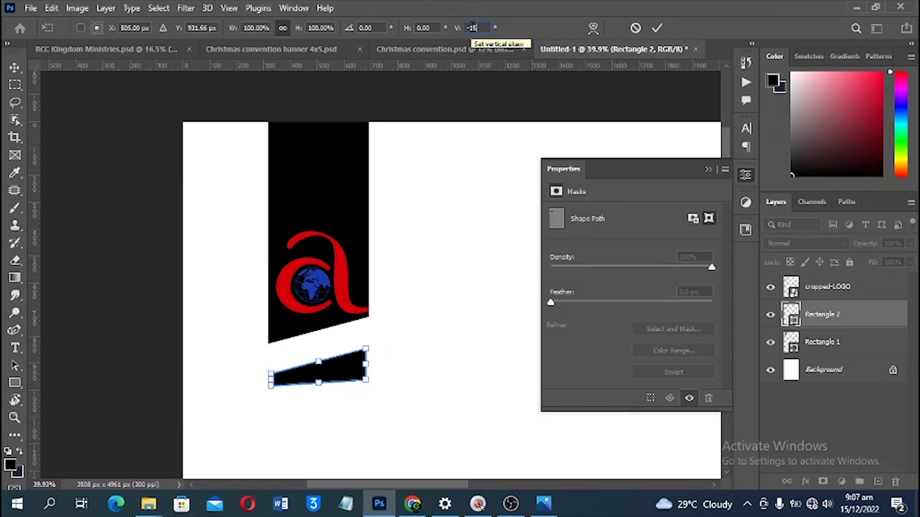
key(ctrl+z)
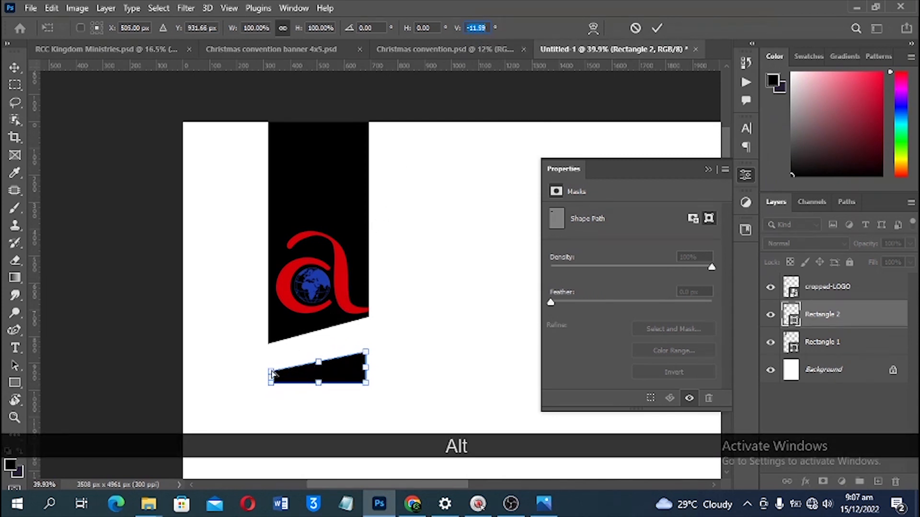
drag(271, 374, 272, 380)
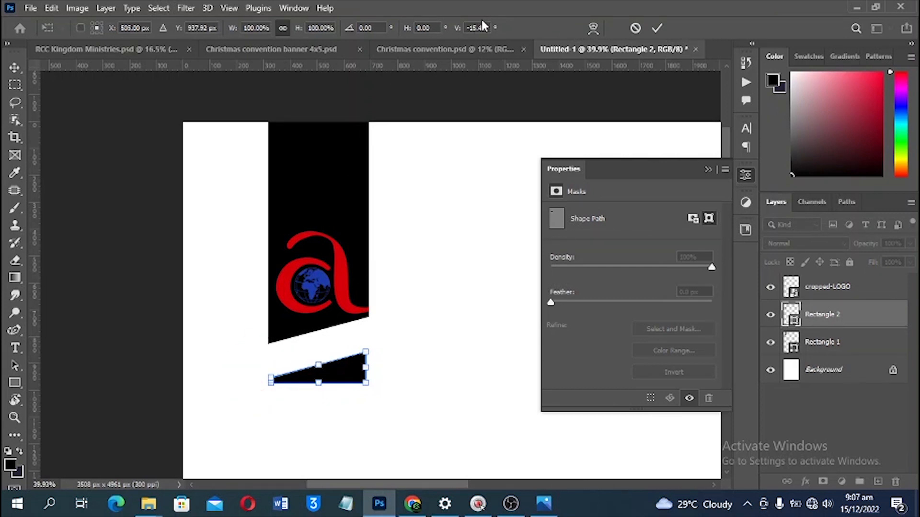
key(BackSpace)
key(BackSpace)
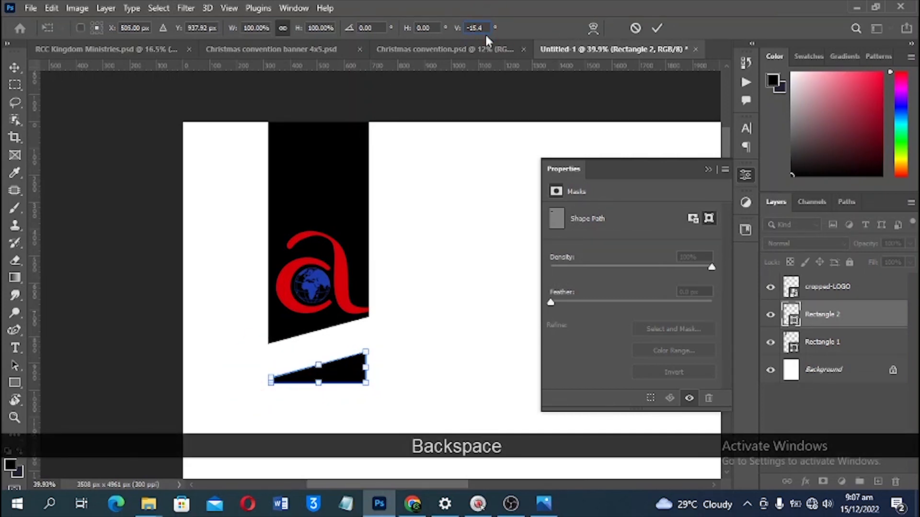
click(656, 28)
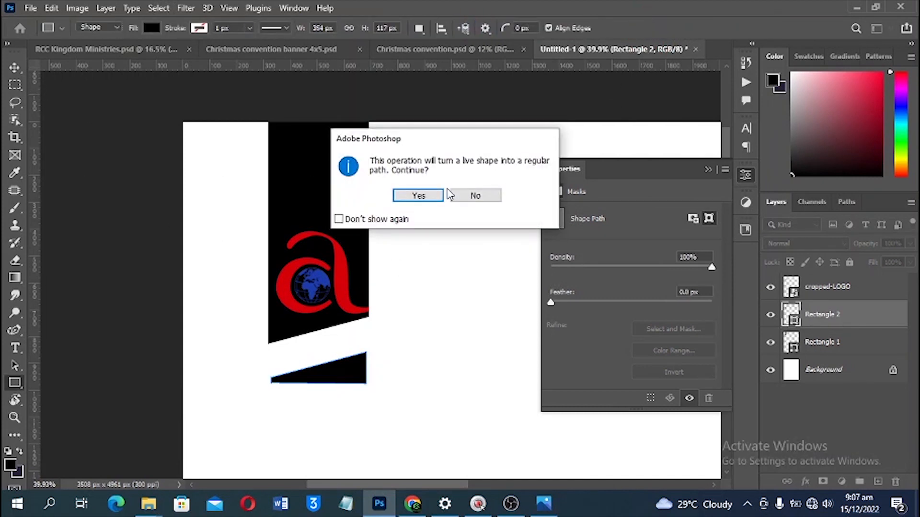
click(413, 196)
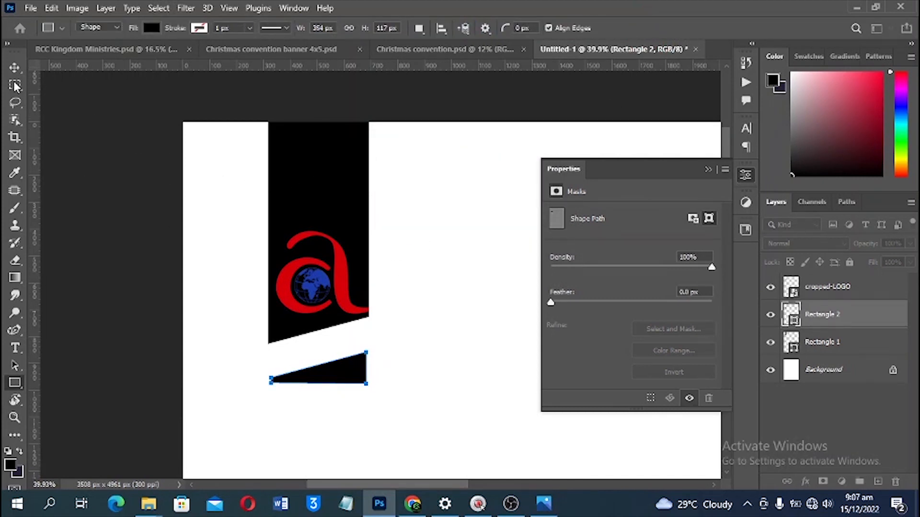
Step: Move the wedge up beneath the logo rectangle's slanted edge and nudge it down and left, leaving a thin diagonal gap
key(v)
drag(345, 367, 348, 330)
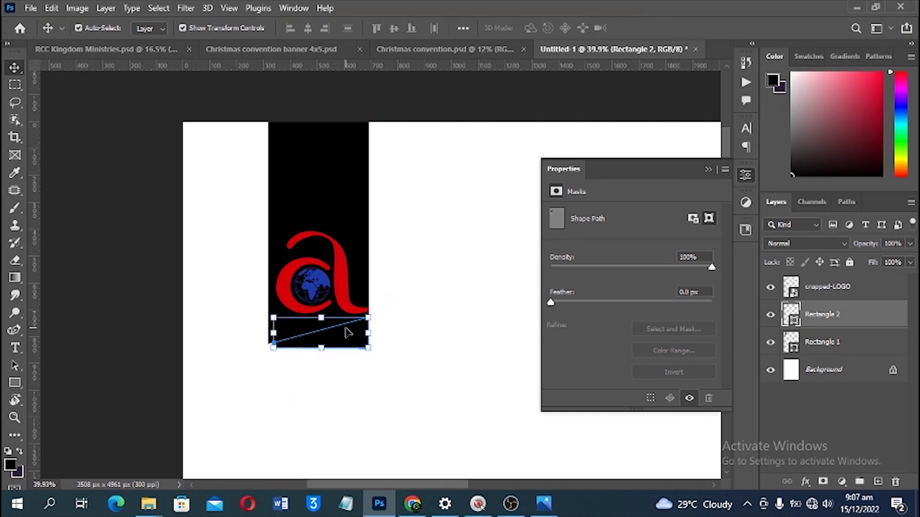
key(Down)
key(Down)
key(Down)
key(Down)
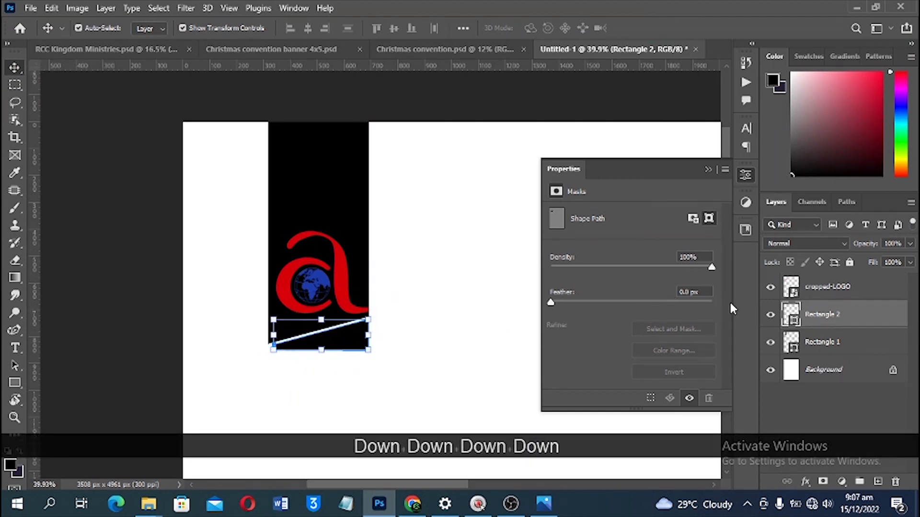
key(Left)
key(Left)
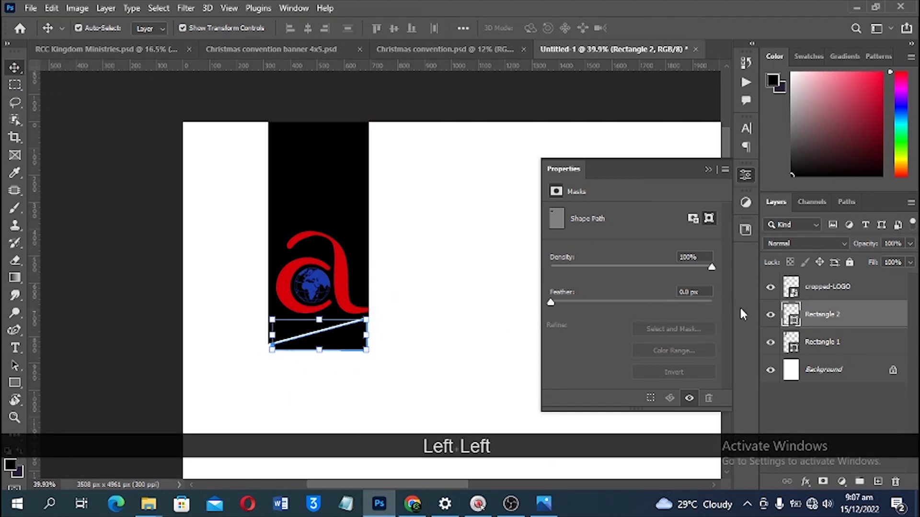
Step: Fill the wedge with the blue sampled from the logo's globe, 1d3cab
double_click(792, 316)
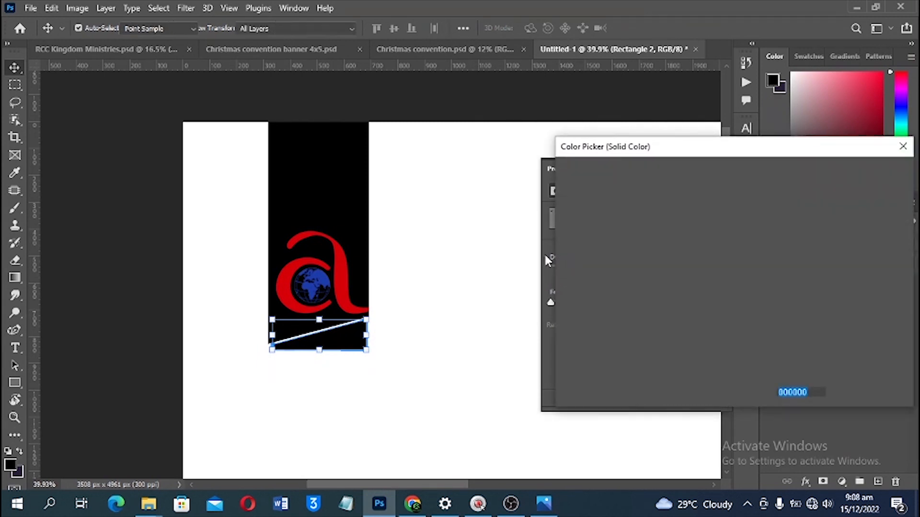
click(322, 277)
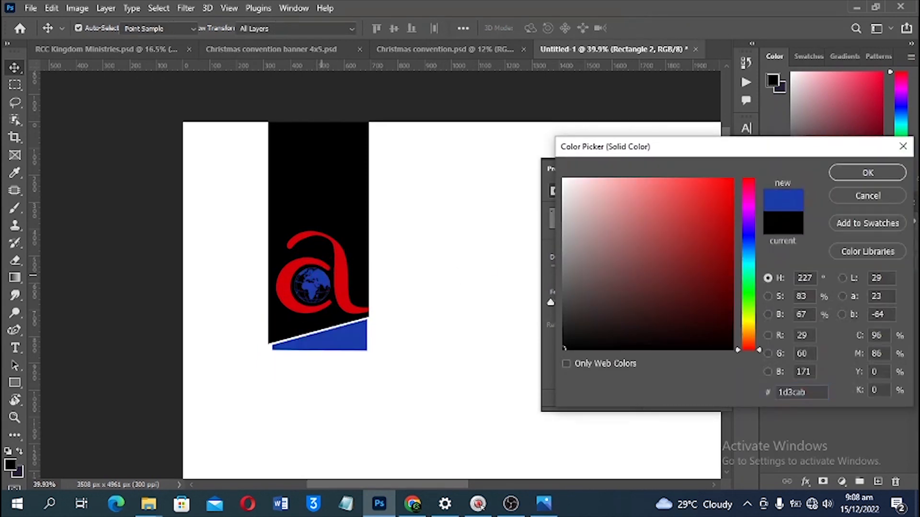
click(852, 177)
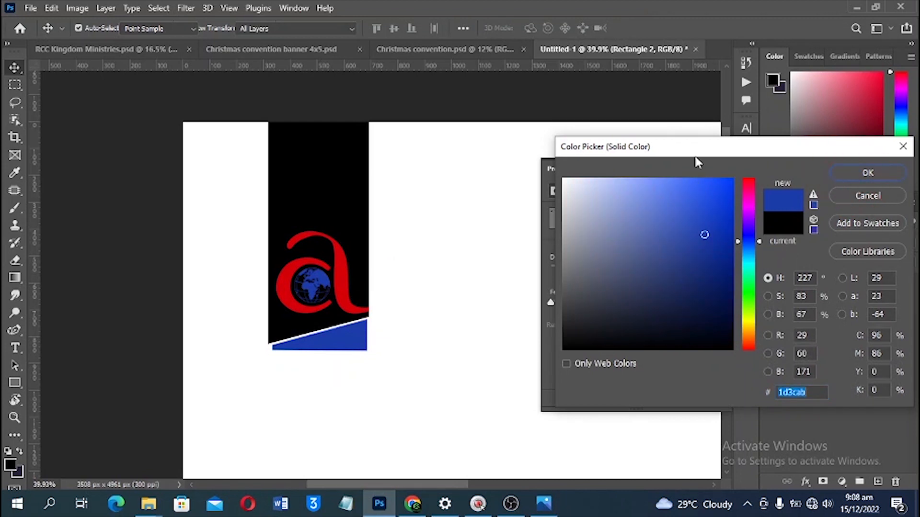
key(ctrl)
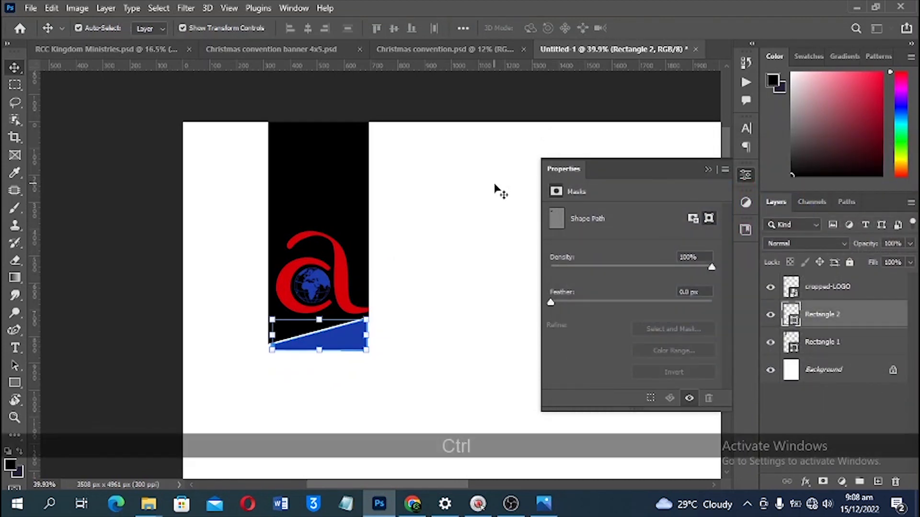
key(ctrl+0)
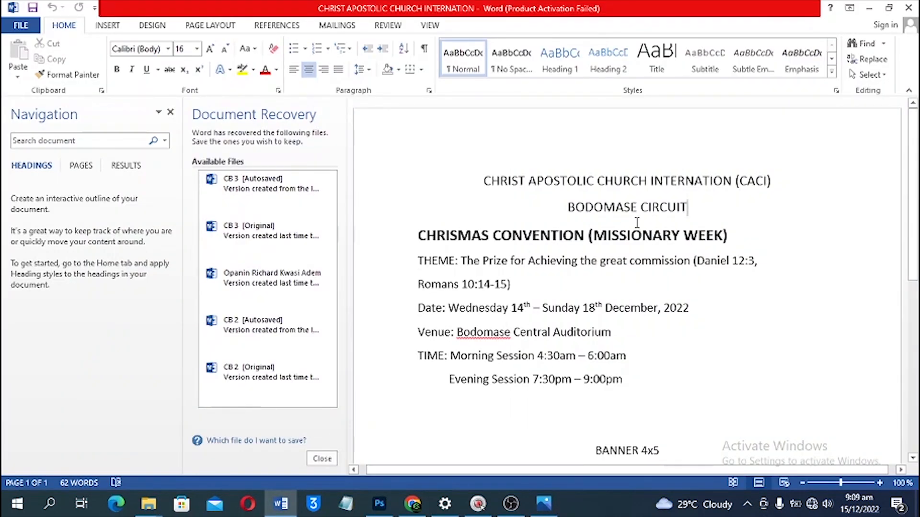
Step: Copy the church name and BODOMASE CIRCUIT lines from the Word document and paste them as text beside the ribbon in Photoshop
drag(515, 183, 692, 209)
key(ctrl+c)
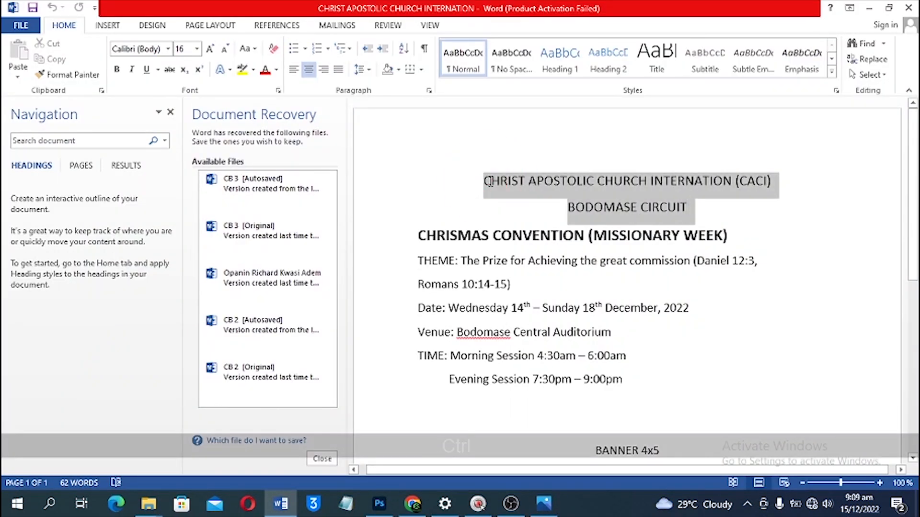
click(379, 504)
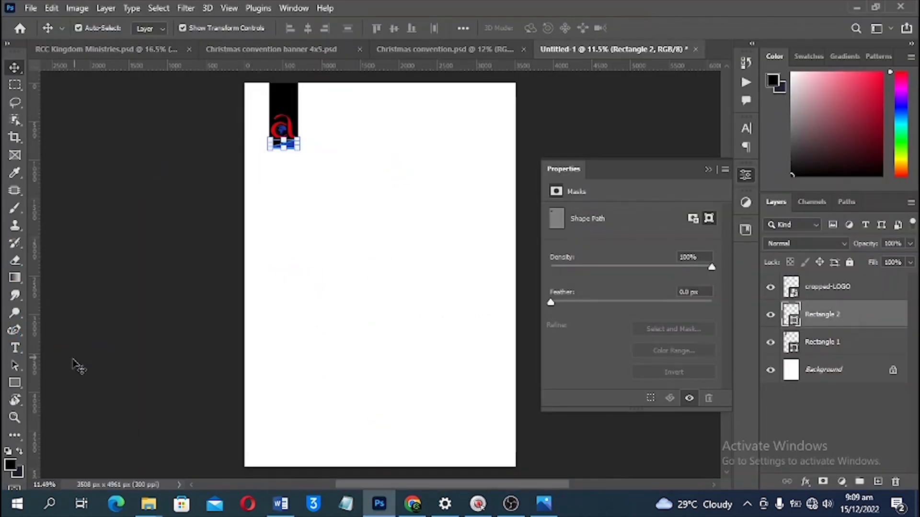
key(t)
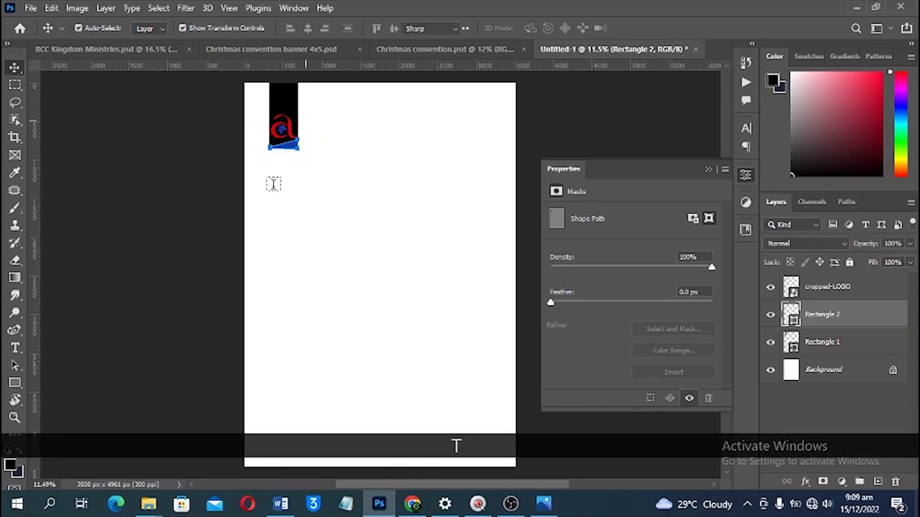
click(314, 105)
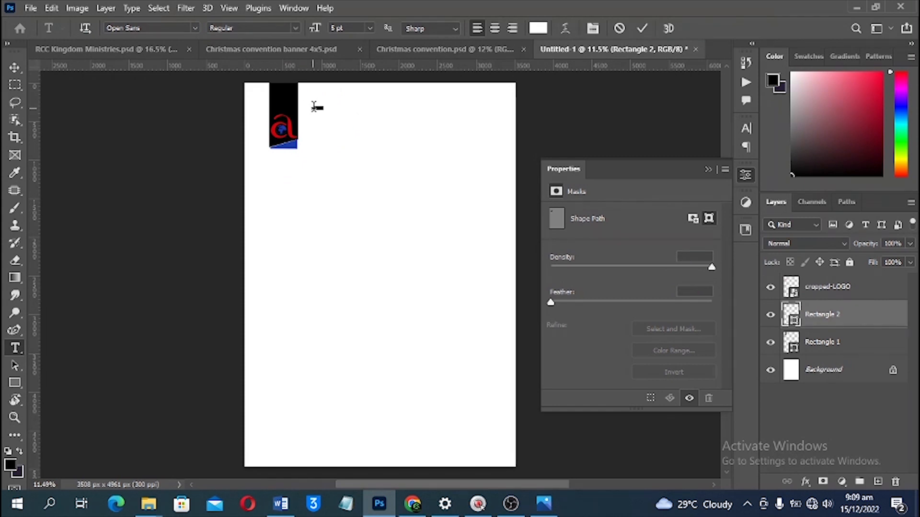
key(ctrl+v)
Step: Format all of the pasted heading text in black at 37 pt with 35 pt leading
key(ctrl+a)
click(538, 27)
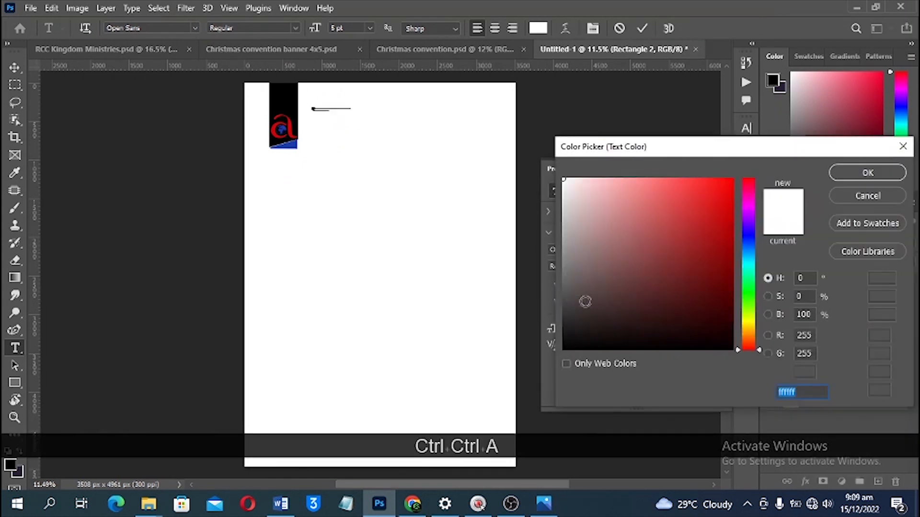
click(565, 349)
click(868, 173)
drag(317, 29, 338, 50)
click(745, 129)
key(alt+Down)
key(alt+Down)
key(alt+Down)
key(alt+Down)
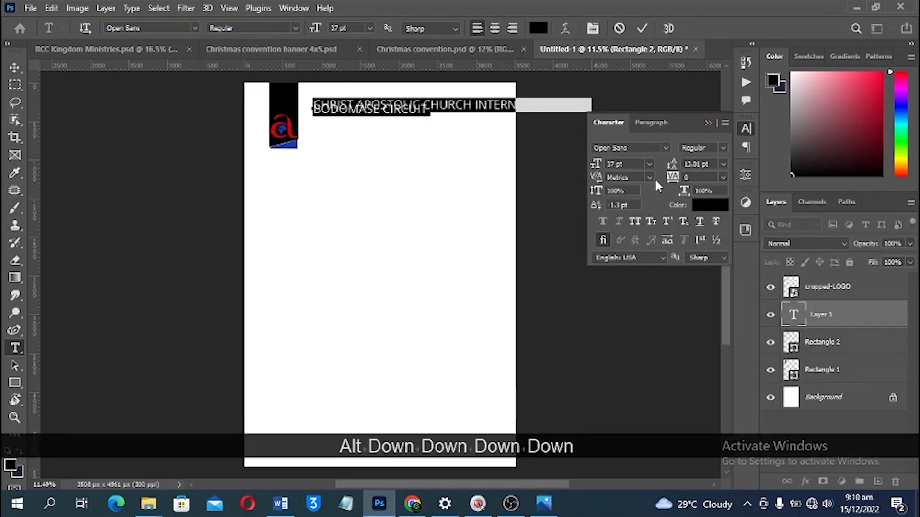
drag(672, 165, 683, 165)
Step: Break the church name onto a second line after CHURCH and set those two lines in Bold
scroll(575, 140, up, 1)
click(474, 116)
key(Return)
drag(428, 126, 303, 116)
click(724, 148)
click(697, 201)
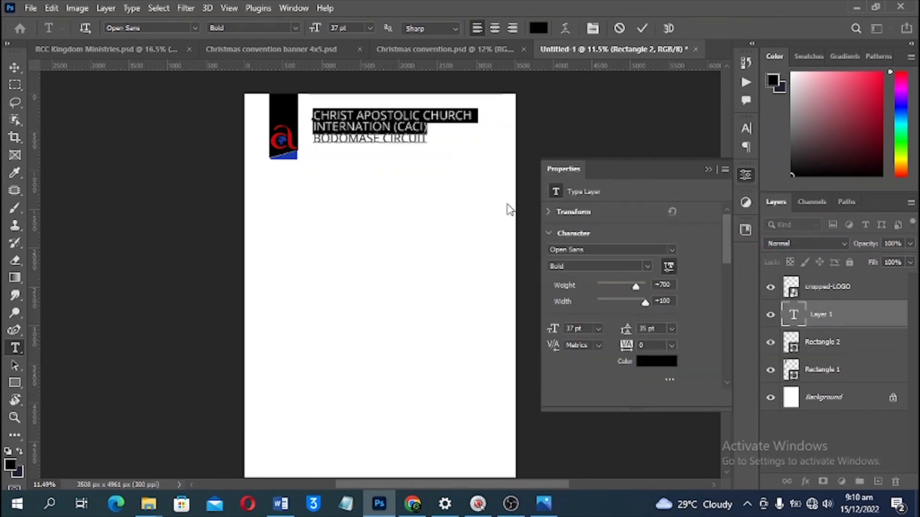
Step: Scale the heading text down slightly and move it lower, beside the bottom part of the ribbon
click(15, 68)
drag(478, 142, 446, 138)
drag(364, 132, 363, 150)
key(Return)
Step: Shrink the church logo from its centre to about 307 px wide so it fits inside the ribbon
scroll(324, 99, up, 5)
drag(248, 236, 243, 231)
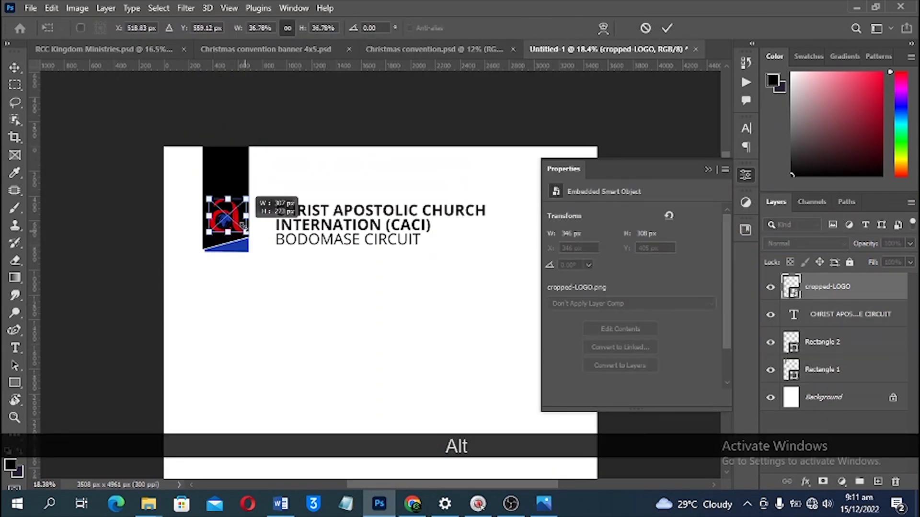
key(Return)
click(708, 169)
Step: Move the heading closer to the ribbon and scale the whole header down together, nudging the logo up slightly within the ribbon
drag(373, 224, 364, 212)
drag(473, 324, 232, 176)
drag(474, 252, 438, 238)
mouse_move(339, 211)
mouse_down()
mouse_move(339, 191)
mouse_move(344, 208)
mouse_up()
key(Return)
click(230, 213)
key(Up)
key(Up)
Step: Inspect the character settings of the church name lines and the BODOMASE CIRCUIT line
click(336, 259)
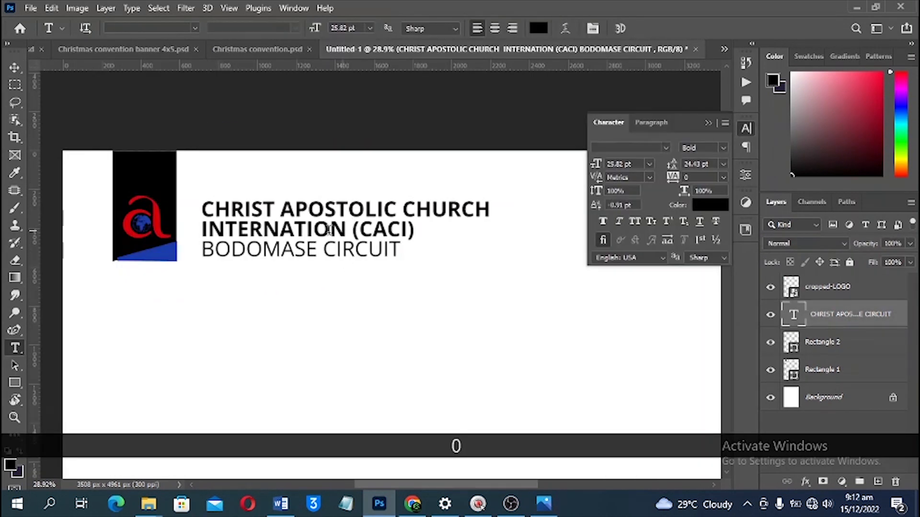
click(318, 215)
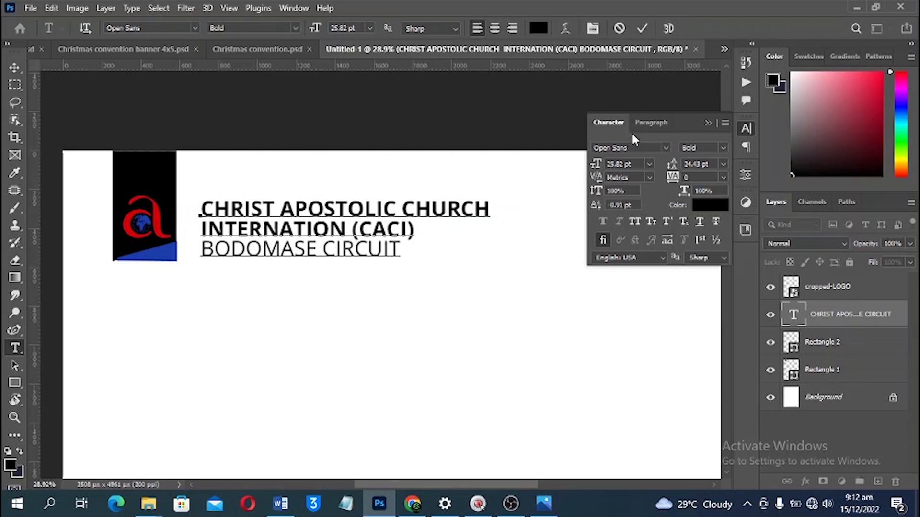
click(355, 248)
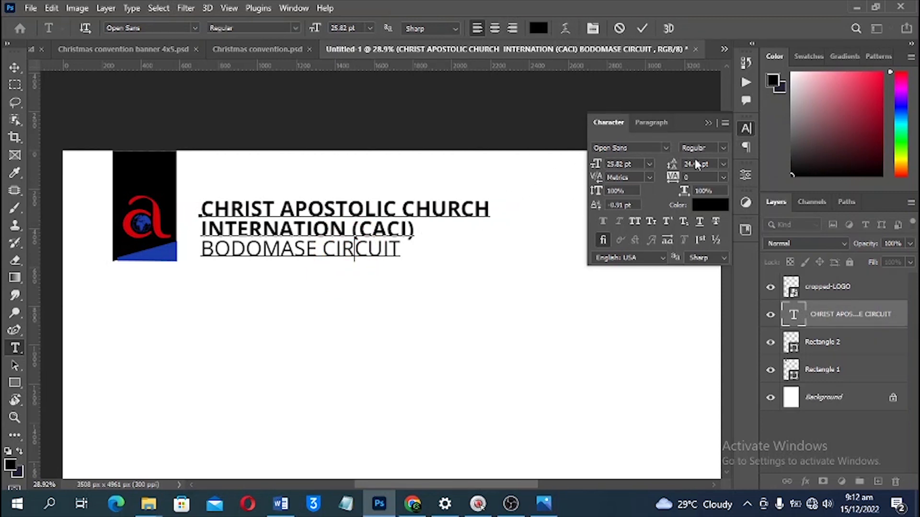
click(642, 29)
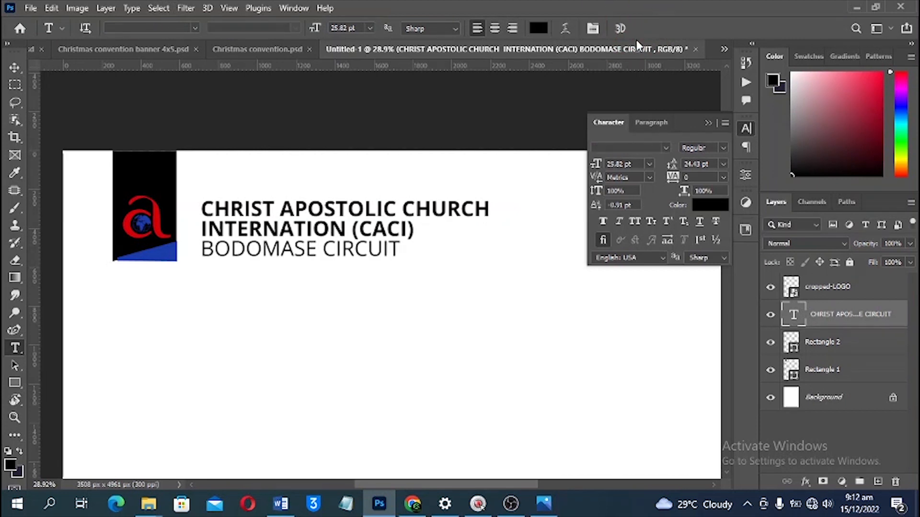
key(v)
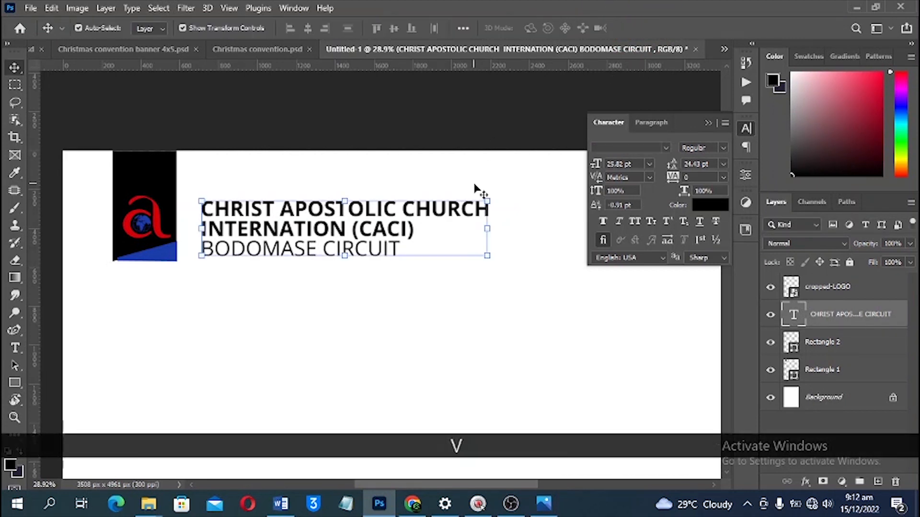
Step: View the finished Christmas convention.psd flyer as a layout reference and return to the new document
key(ctrl+0)
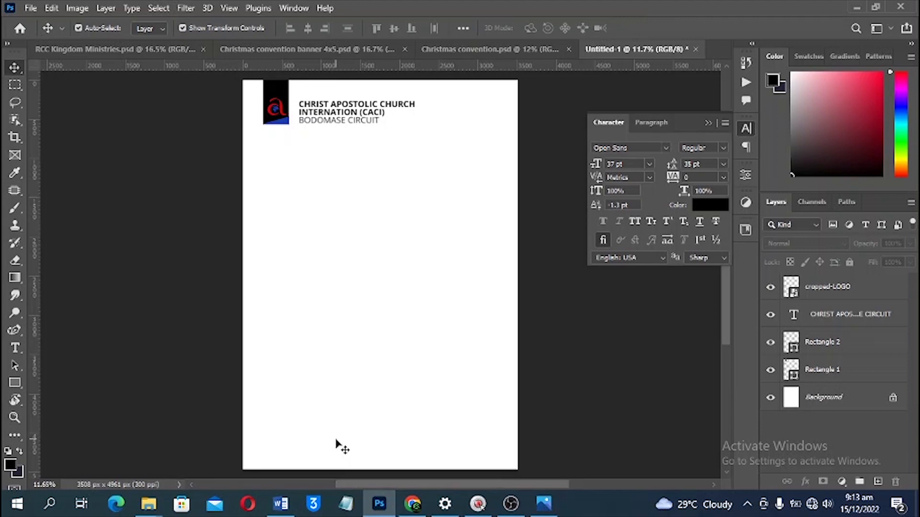
click(467, 49)
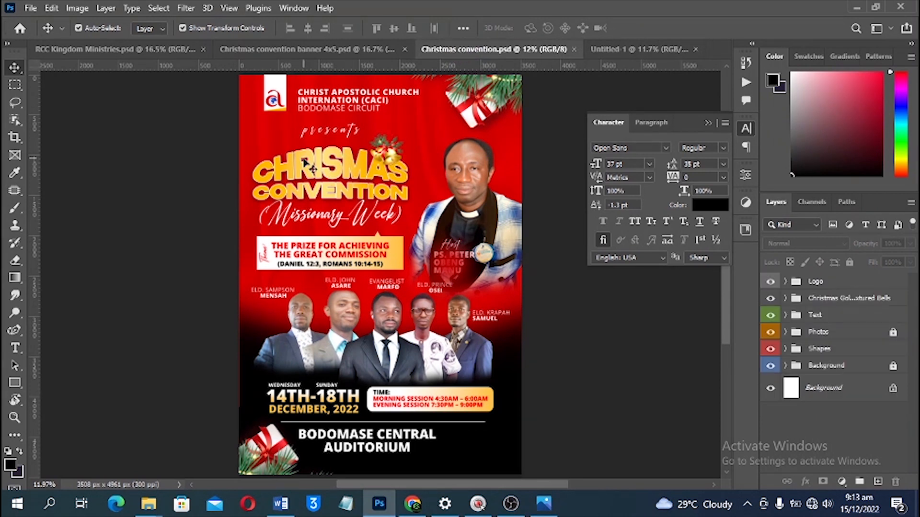
click(642, 50)
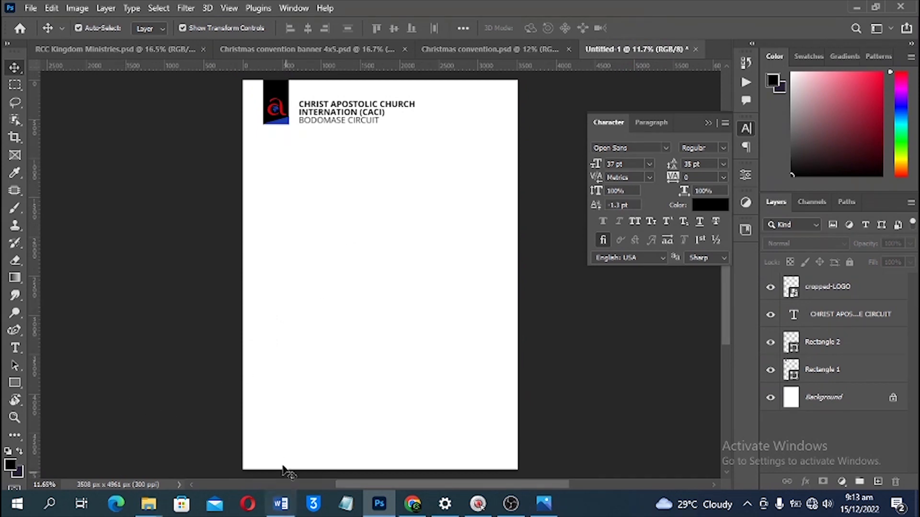
Step: Copy the line CHRISMAS CONVENTION (MISSIONARY WEEK) from the Word document and return to Photoshop
click(280, 504)
click(405, 235)
key(ctrl+c)
click(379, 503)
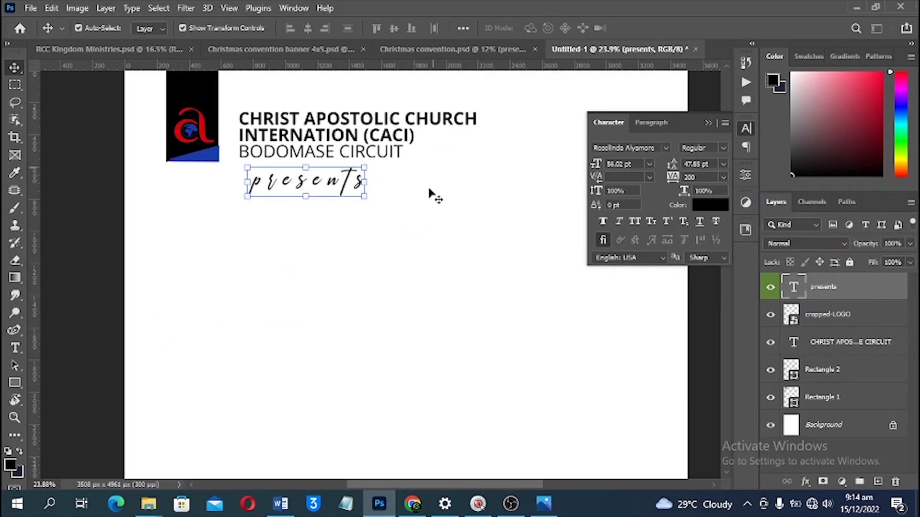
Step: Move the script word "presents" down slightly to widen the gap beneath BODOMASE CIRCUIT
click(433, 195)
drag(362, 182, 361, 193)
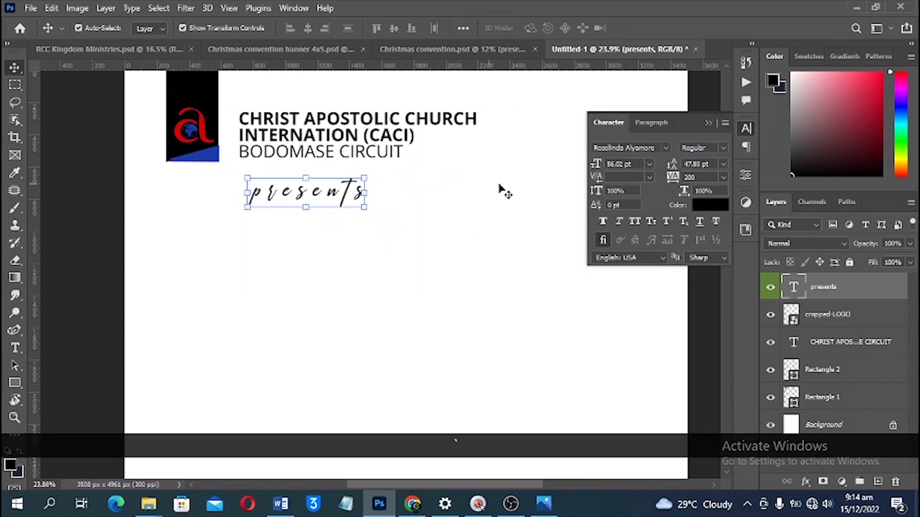
scroll(332, 210, down, 1)
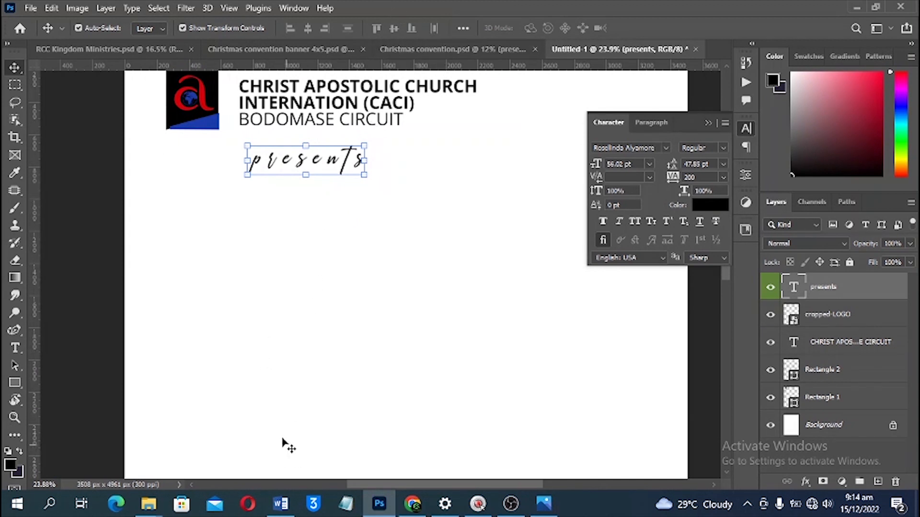
Step: Paste CHRISMAS CONVENTION (MISSIONARY WEEK) as a new text line and move it right, just under "presents"
key(t)
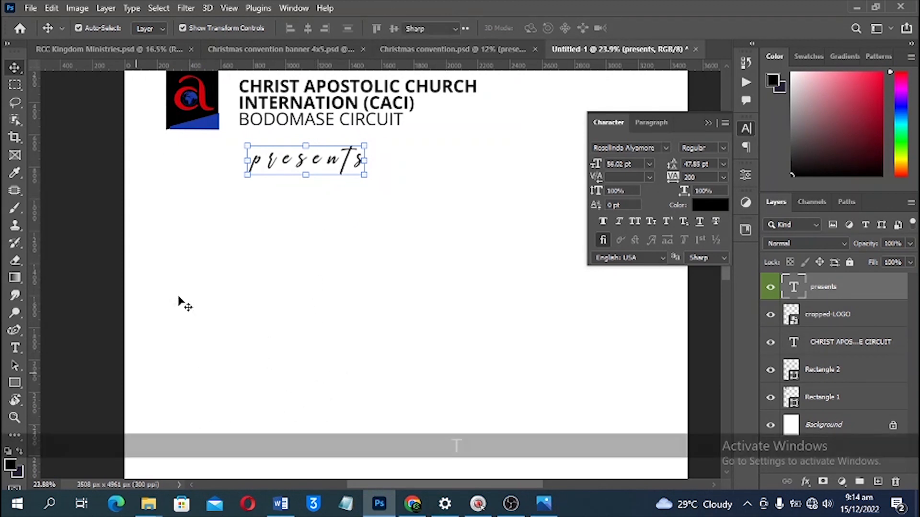
click(248, 216)
key(ctrl+v)
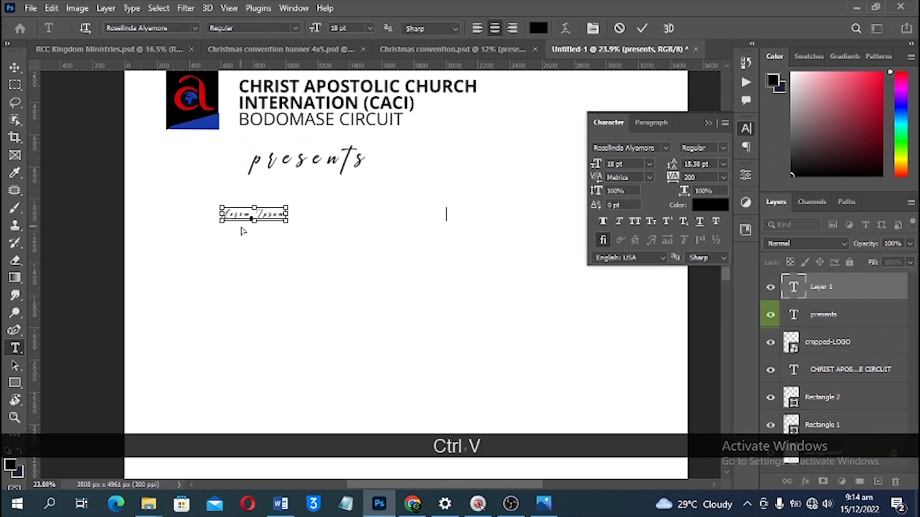
key(ctrl)
key(ctrl)
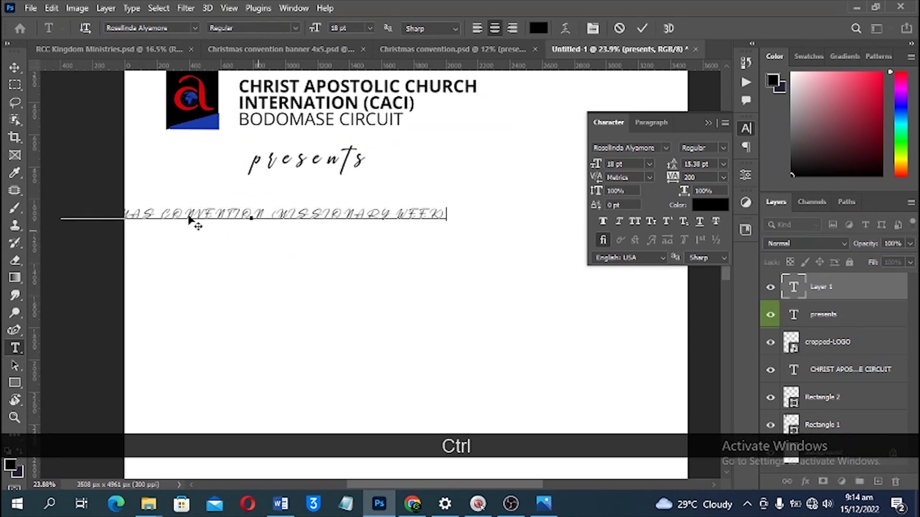
drag(187, 218, 334, 204)
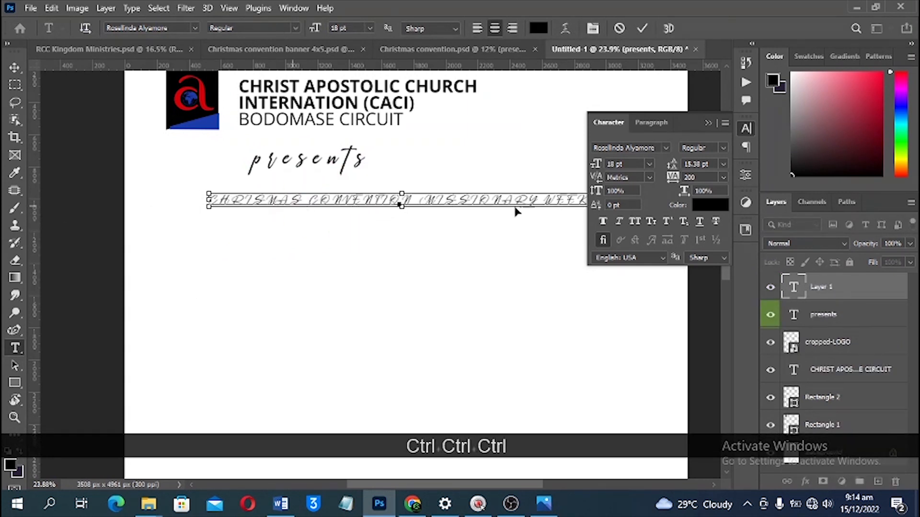
Step: Set the pasted convention title to Open Sans ExtraBold with a tracking of 0
key(ctrl+a)
click(657, 148)
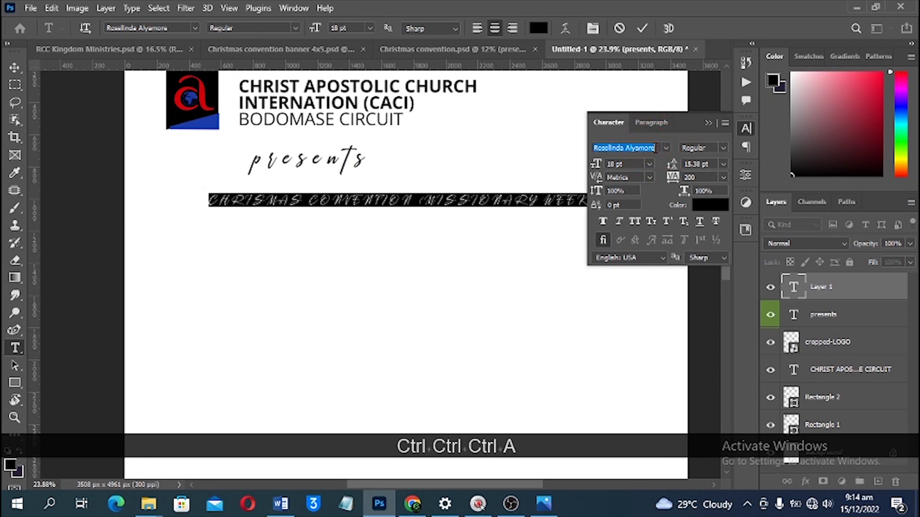
text(open)
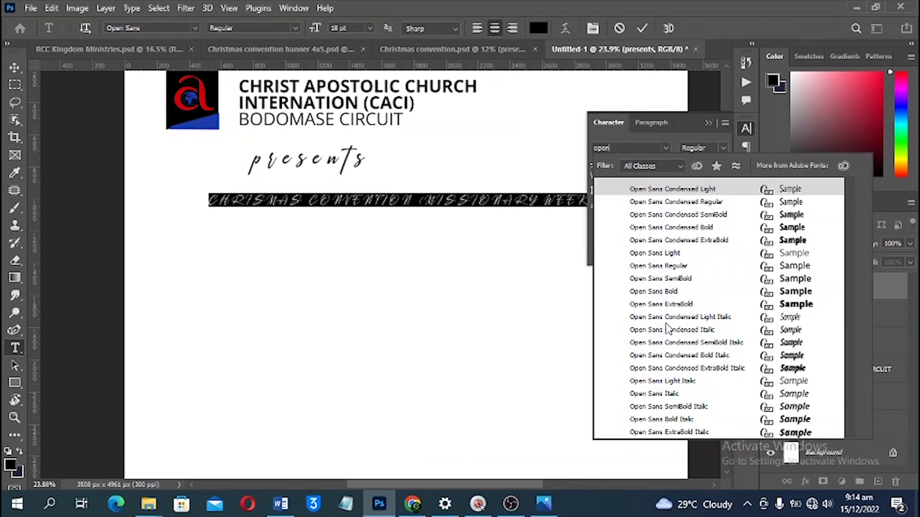
click(666, 304)
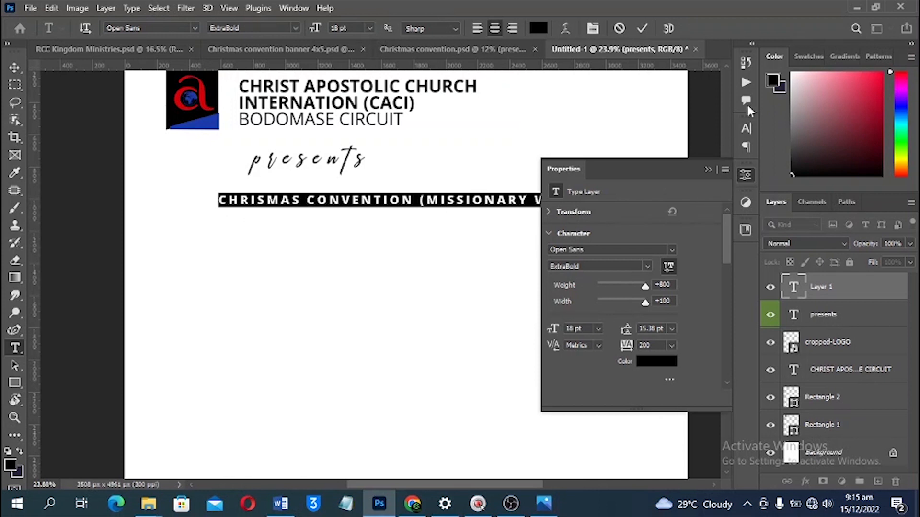
click(746, 129)
click(697, 177)
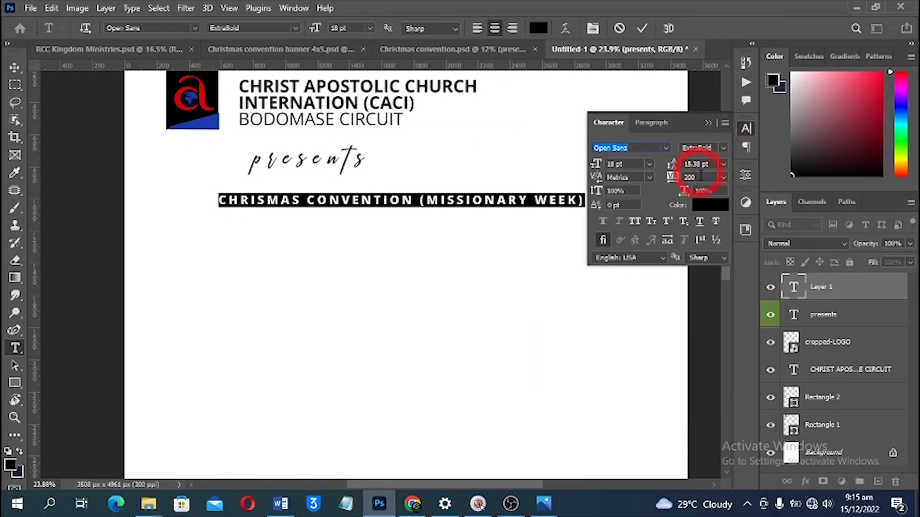
click(706, 177)
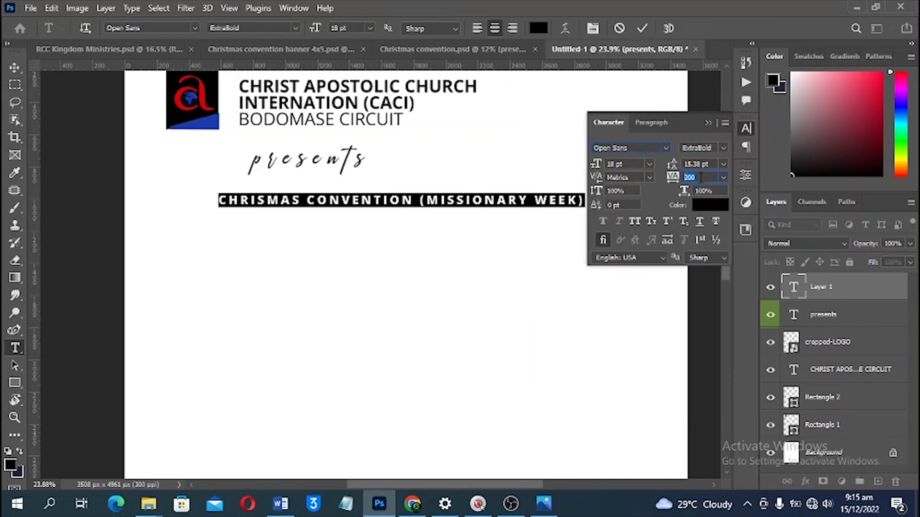
text(0)
click(352, 228)
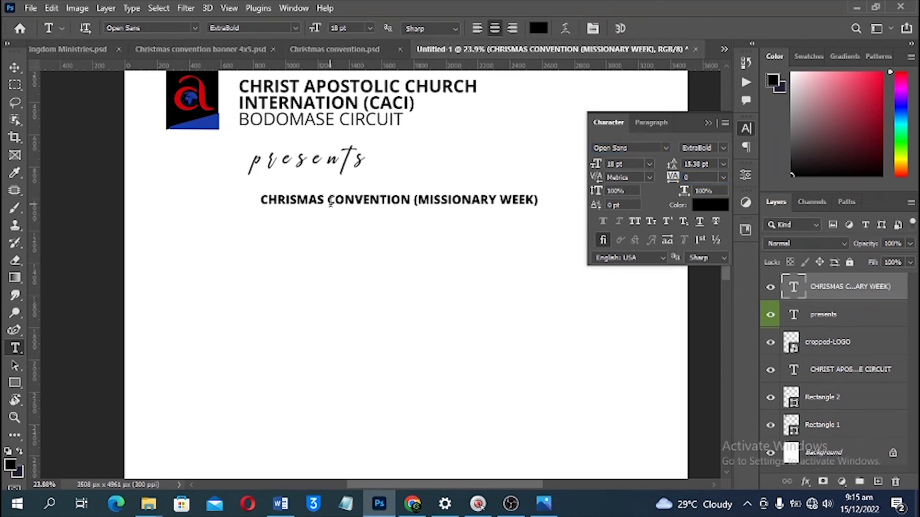
Step: Cut CONVENTION (MISSIONARY WEEK) out of the title so the text layer keeps only CHRISMAS
drag(328, 196, 588, 226)
key(ctrl+x)
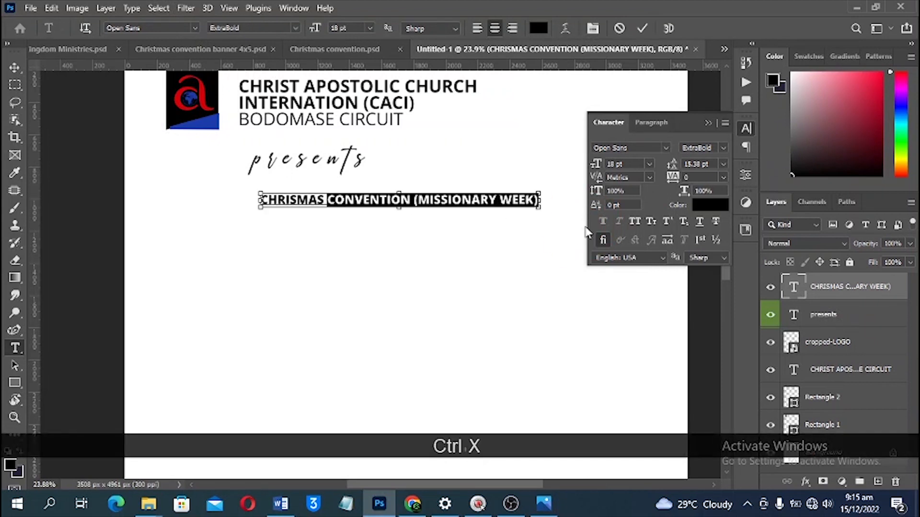
key(BackSpace)
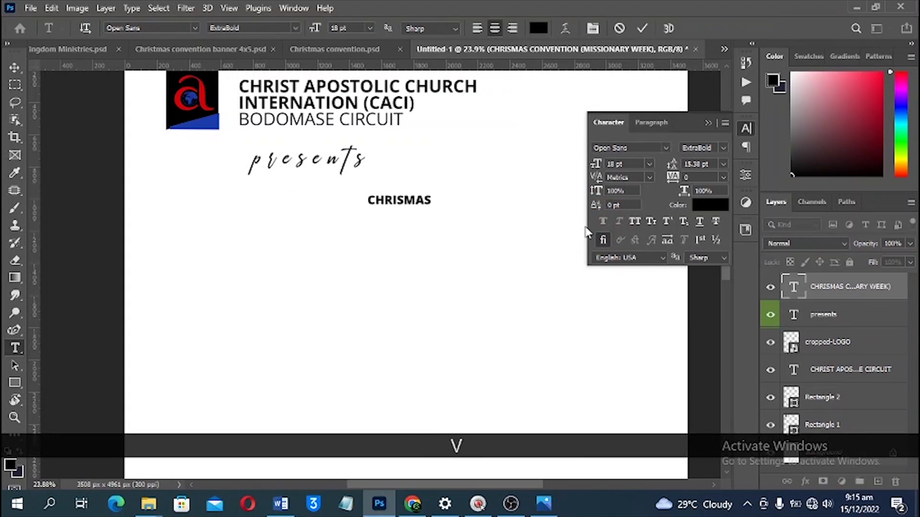
Step: Enlarge CHRISMAS to about 70.6 pt and set its tracking to -30
key(v)
drag(367, 211, 183, 235)
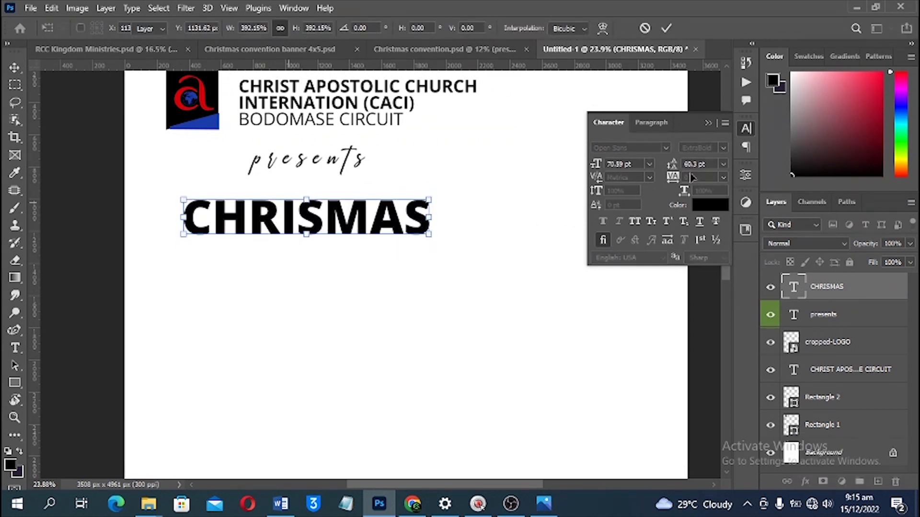
key(Return)
drag(699, 178, 609, 181)
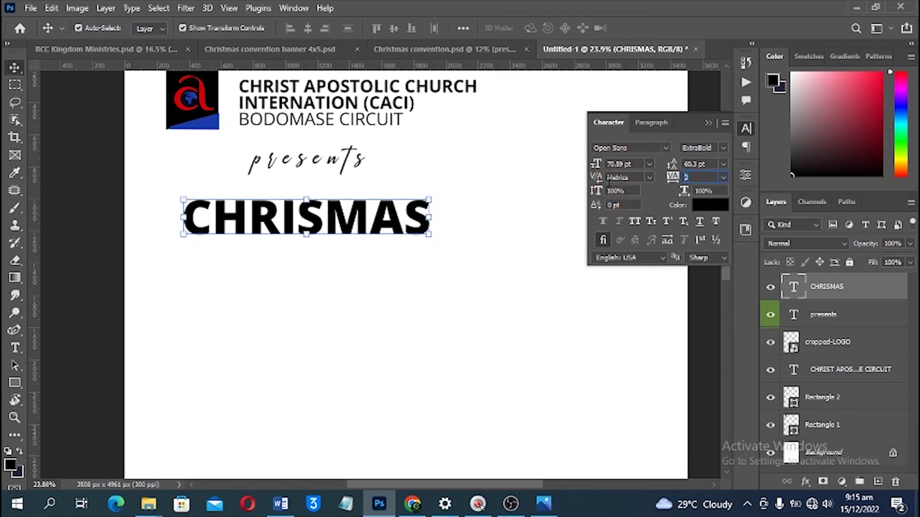
text(-30)
key(Return)
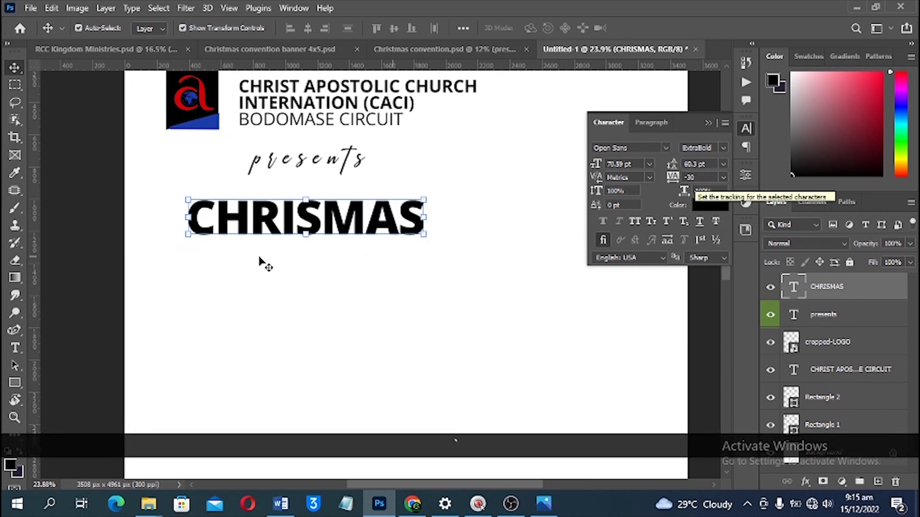
Step: Move CHRISMAS slightly right and place a duplicate of it directly below
drag(348, 214, 379, 210)
key(alt)
drag(388, 269, 389, 268)
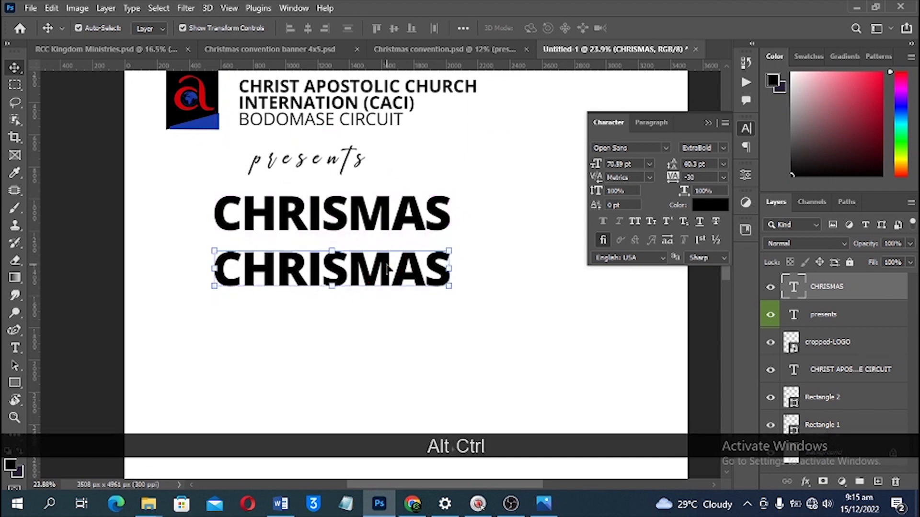
Step: Undo the last duplicate and place a new copy of CHRISMAS tightly beneath the original
key(alt+ctrl+z)
key(alt+ctrl+z)
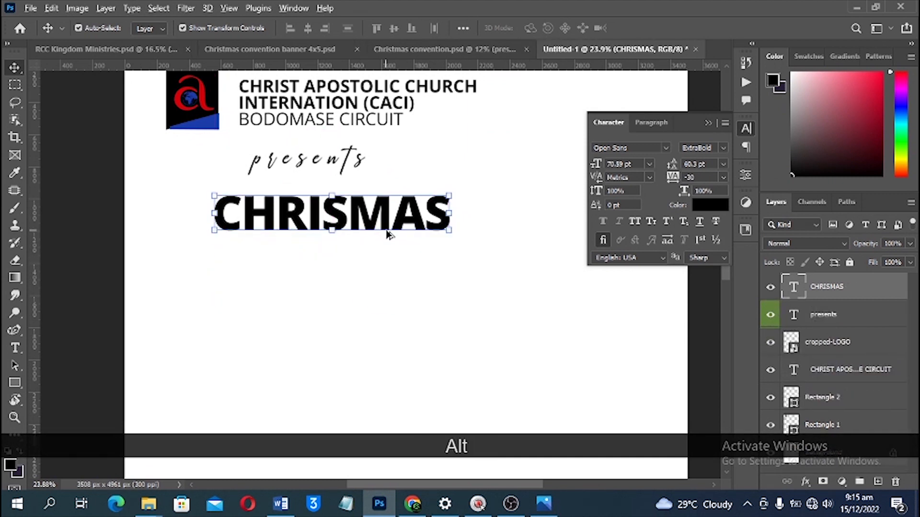
drag(385, 221, 383, 259)
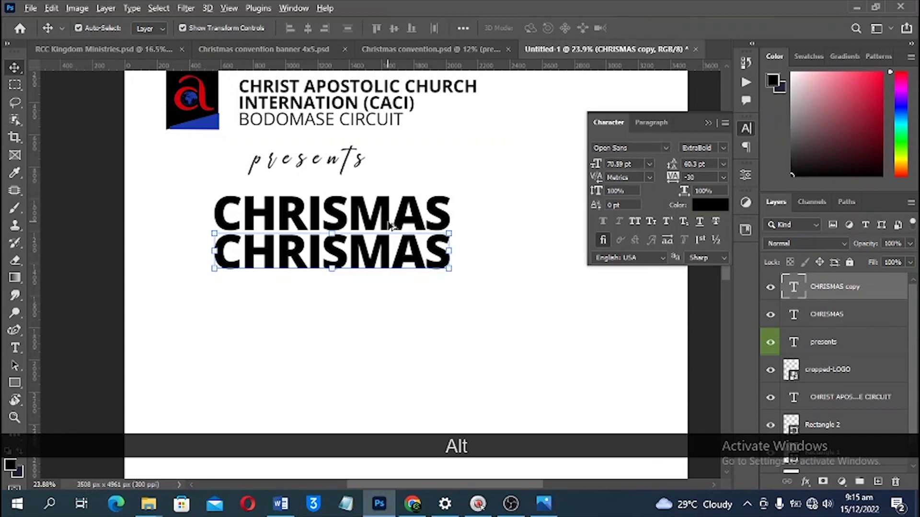
drag(389, 250, 372, 326)
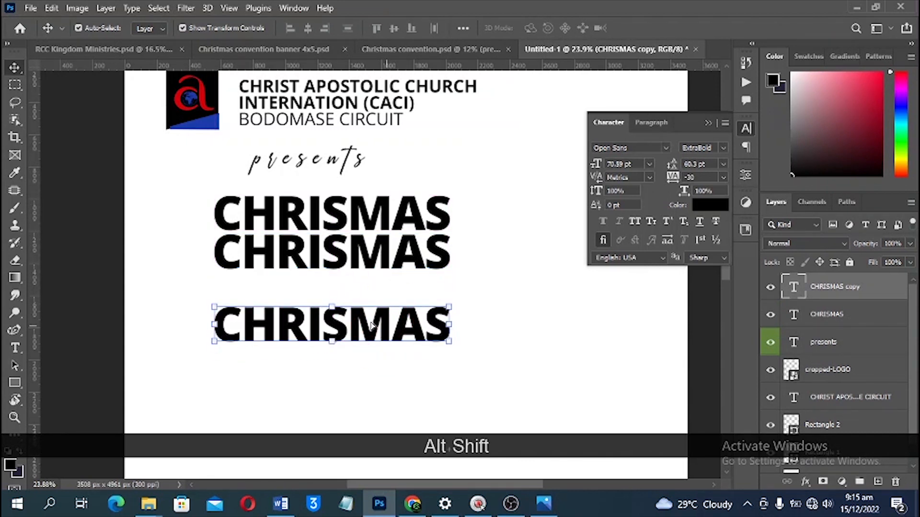
key(Page_Down)
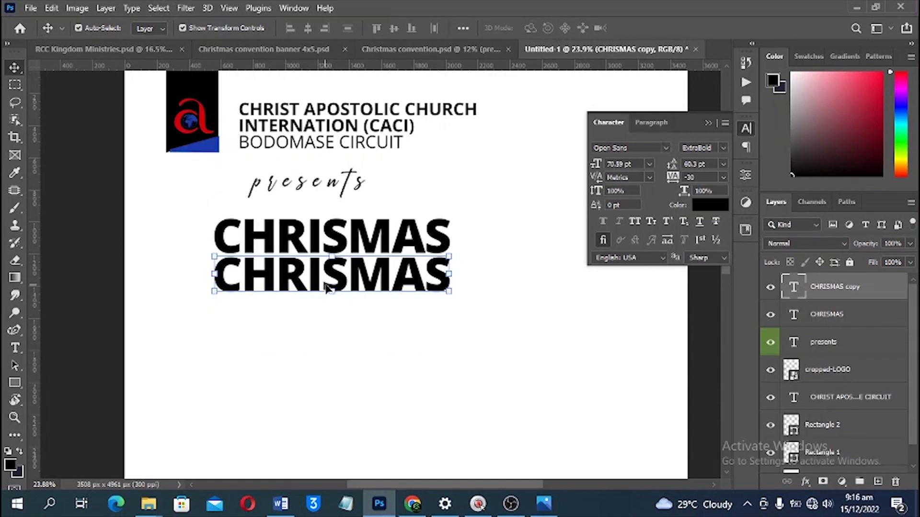
Step: Replace the lower CHRISMAS with the text cut from the title, trimmed to read CONVENTION
key(t)
click(326, 286)
key(ctrl+a)
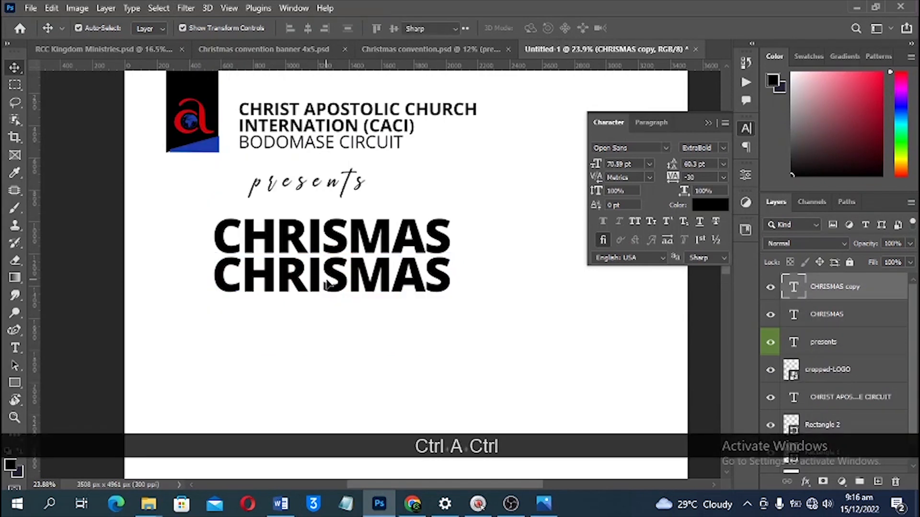
key(ctrl+v)
key(t)
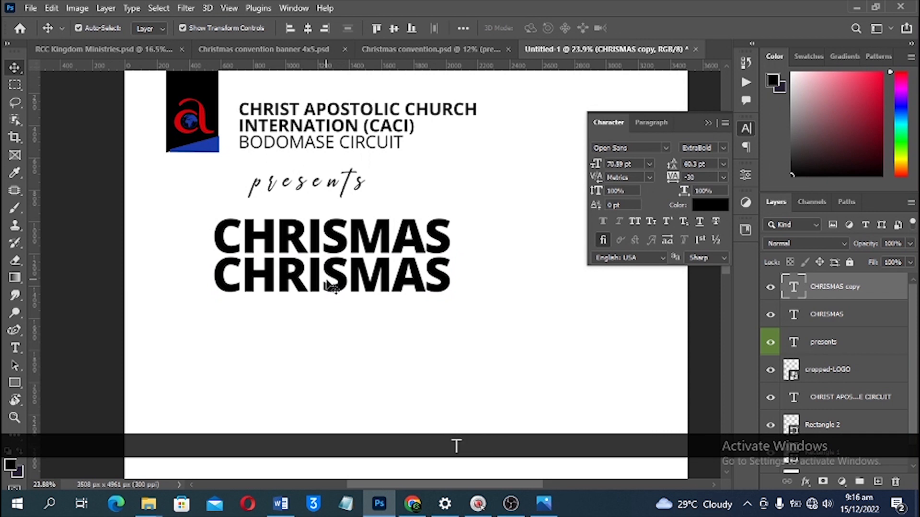
click(325, 287)
key(ctrl+a)
key(ctrl+v)
key(ctrl+x)
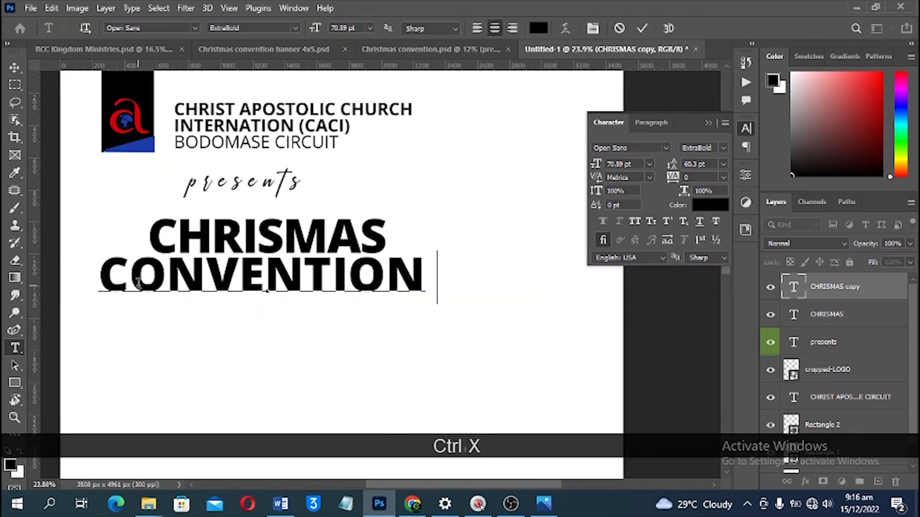
key(BackSpace)
key(Return)
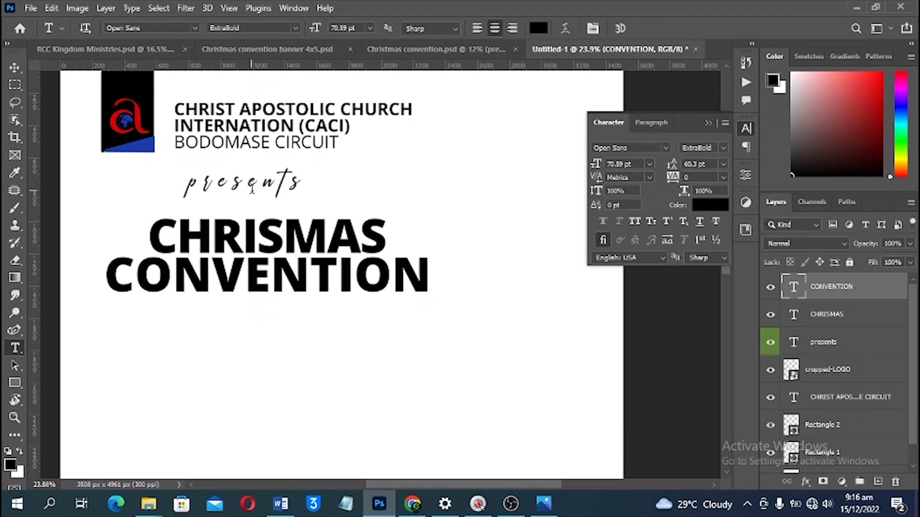
Step: Place a duplicate of the script line "presents" directly below CONVENTION and select all of its text
key(v)
alt+shift+drag(253, 188, 248, 326)
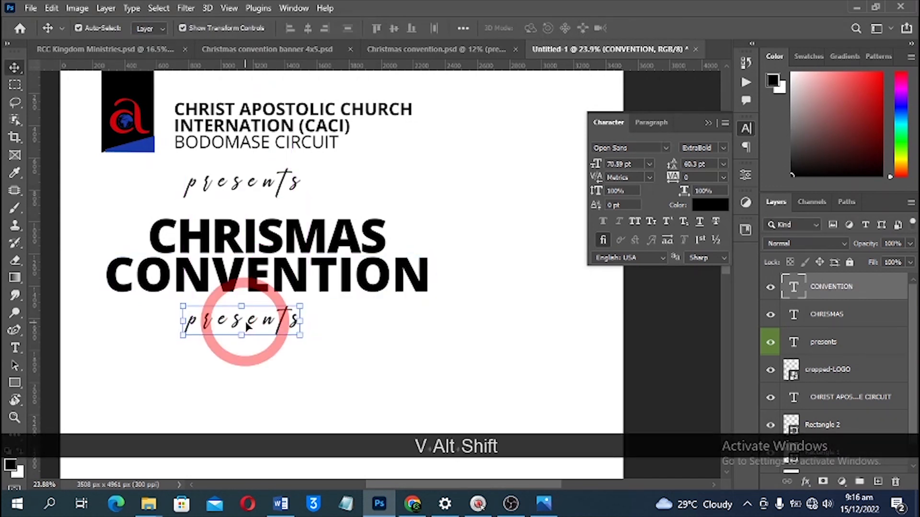
key(t)
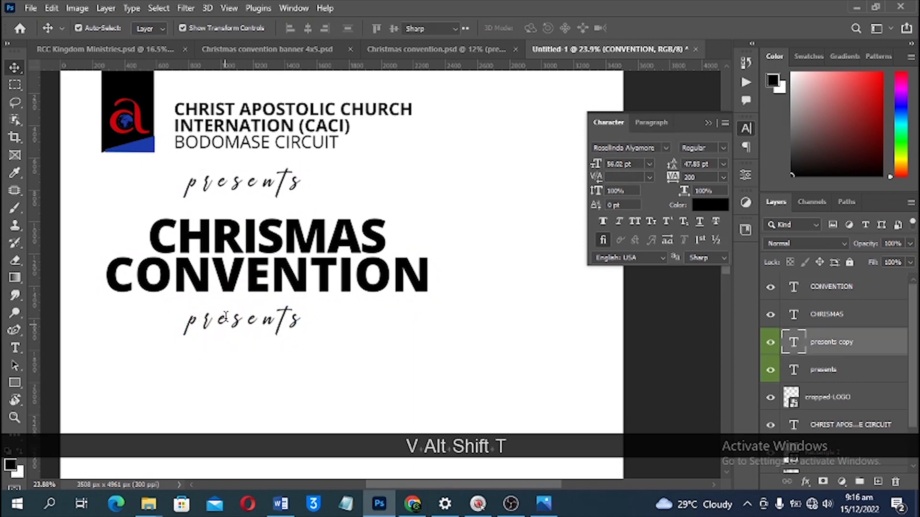
click(221, 322)
key(ctrl+a)
Step: Switch to Word, copy (MISSIONARY WEEK) from the convention title line, and return to the flyer in Photoshop
click(280, 503)
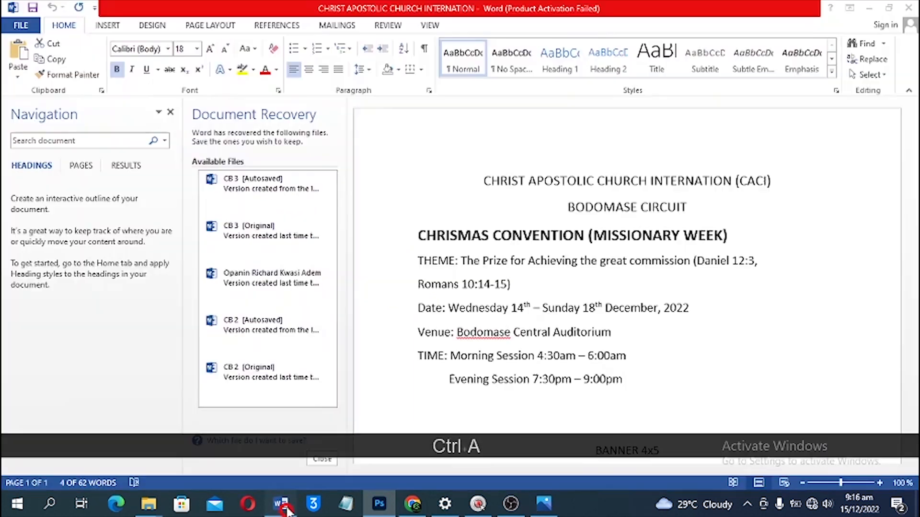
drag(735, 236, 588, 230)
key(ctrl+c)
click(380, 503)
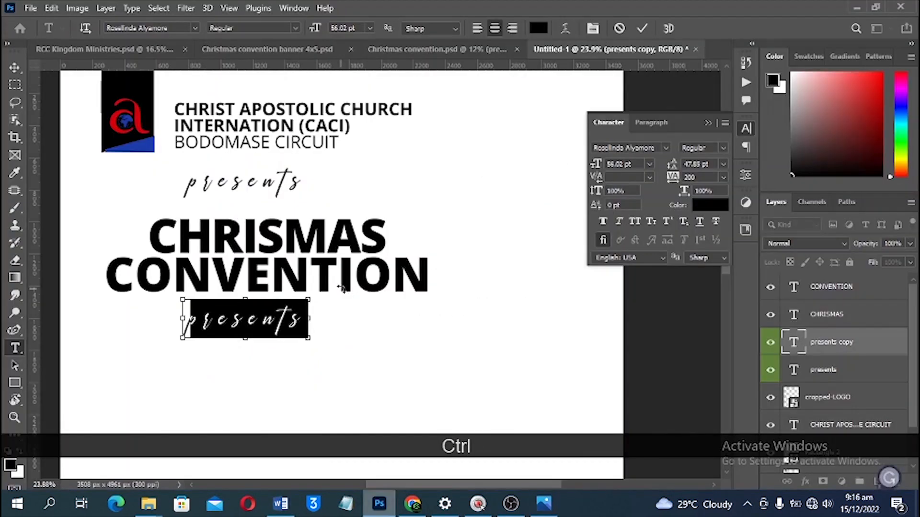
Step: Replace the duplicated "presents" text with (Missionary Week), using capitals only for the initial letters
key(ctrl+v)
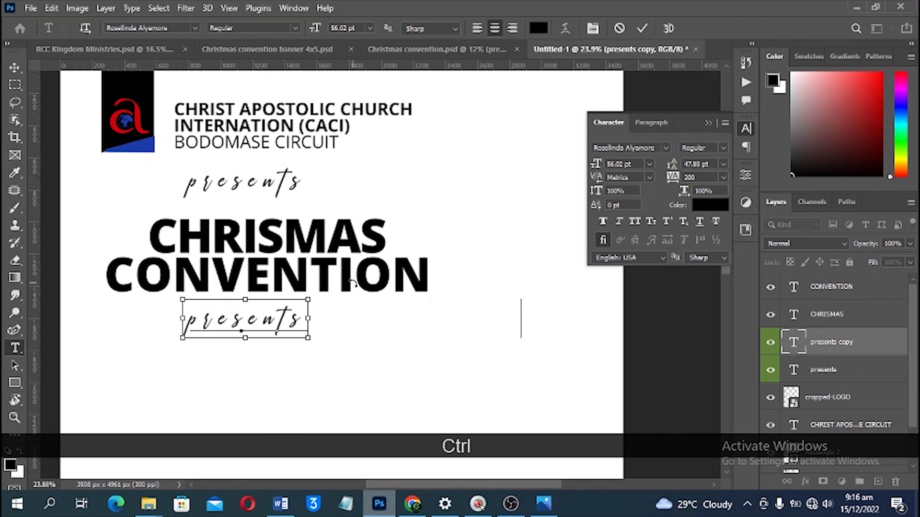
key(ctrl+a)
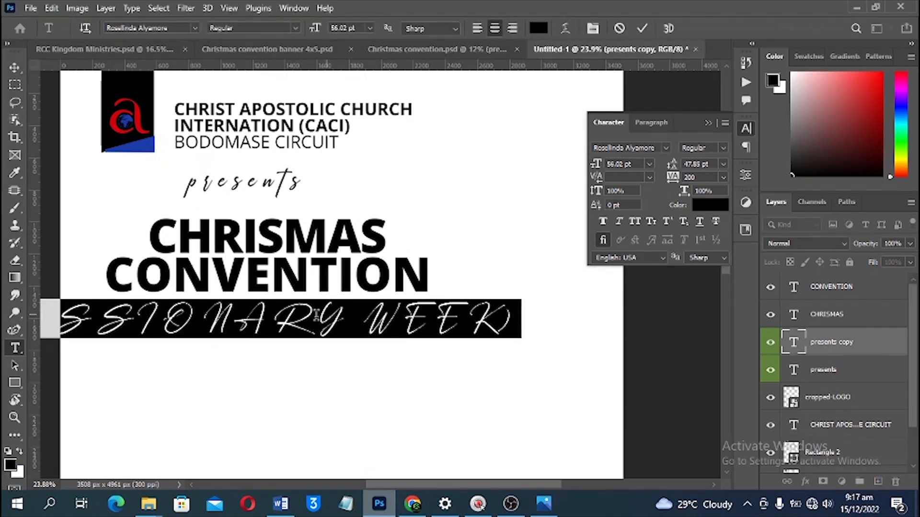
key(ctrl+v)
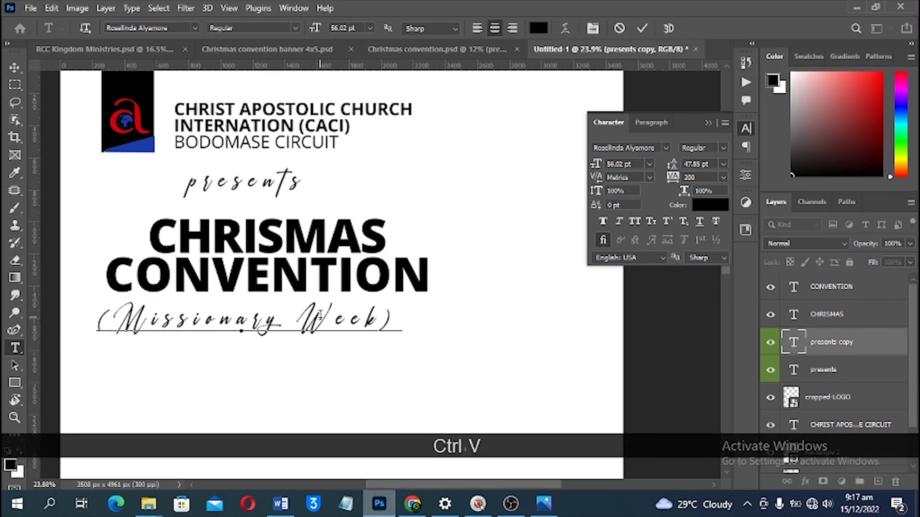
key(ctrl+Return)
key(v)
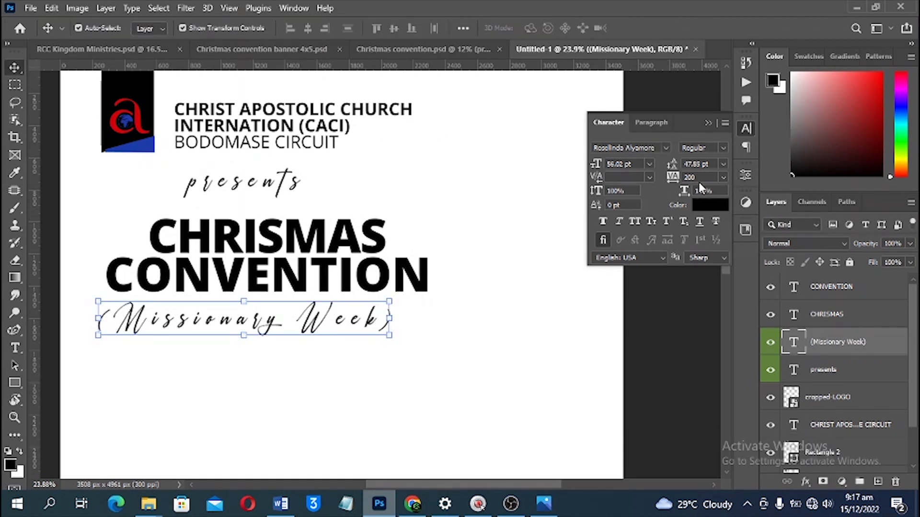
Step: Set the tracking of (Missionary Week) to 0 and enlarge the line to about 75.5 pt
text(0)
key(Return)
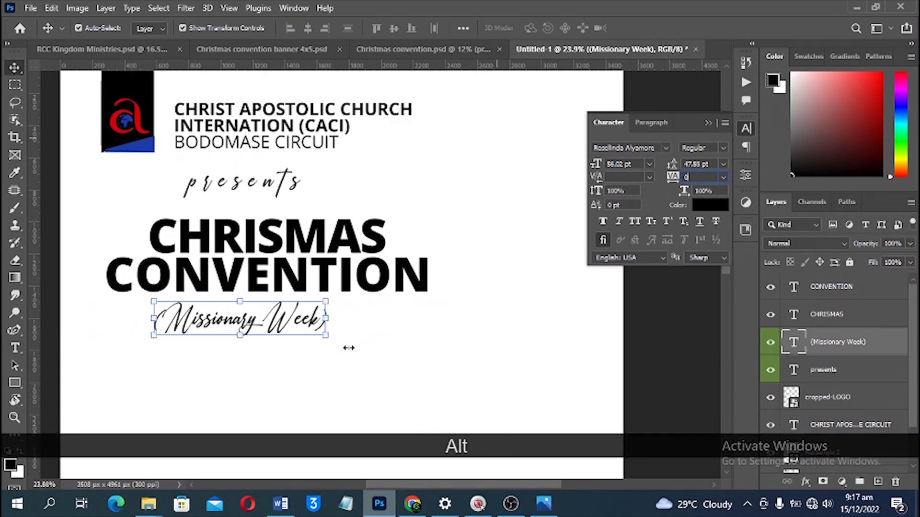
drag(348, 348, 362, 345)
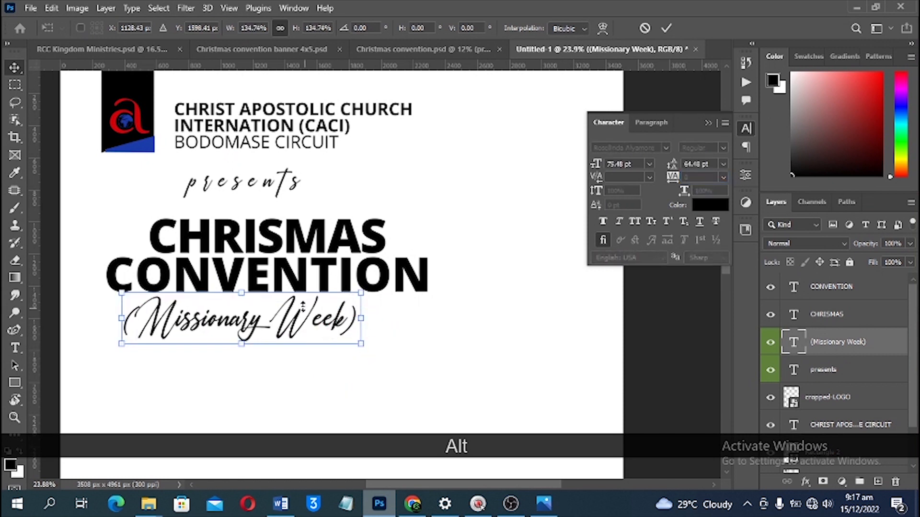
double_click(303, 308)
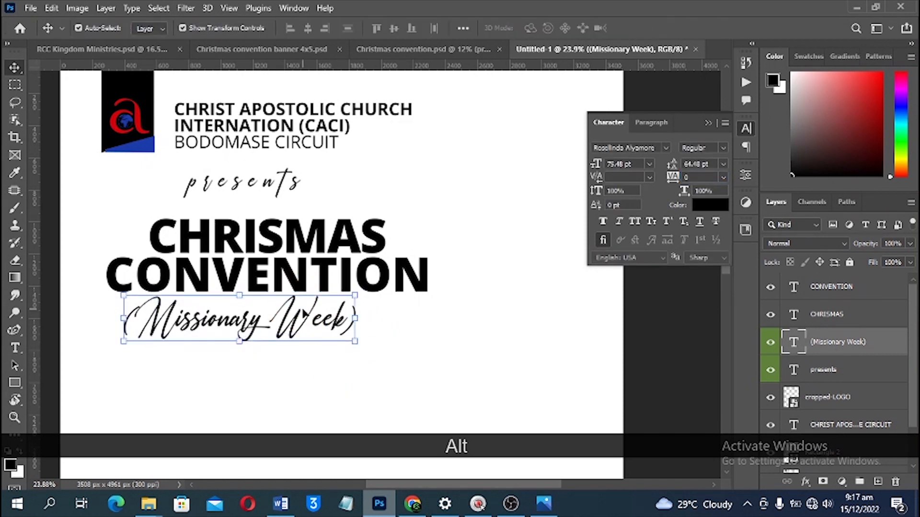
Step: Shift (Missionary Week) and CONVENTION slightly down, and compare the layout with the finished flyer in Christmas convention.psd
key(ctrl+0)
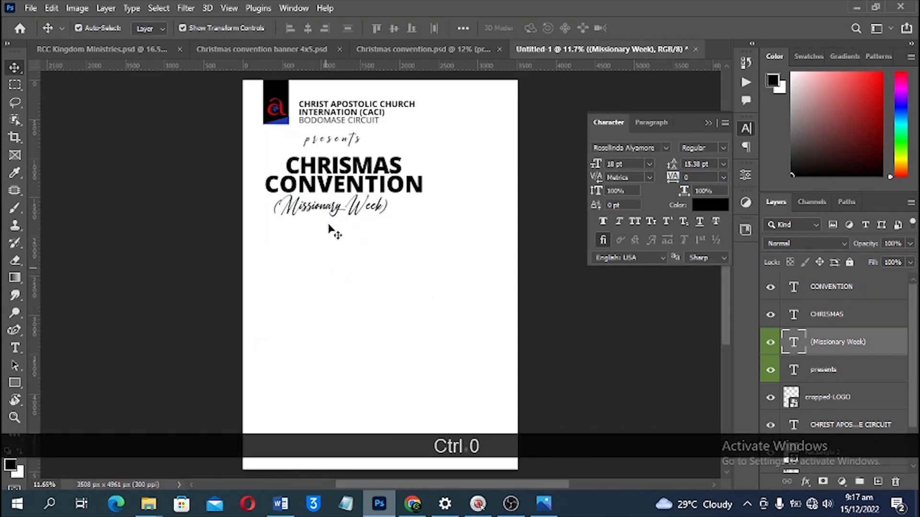
drag(339, 211, 340, 219)
drag(342, 183, 342, 187)
click(426, 51)
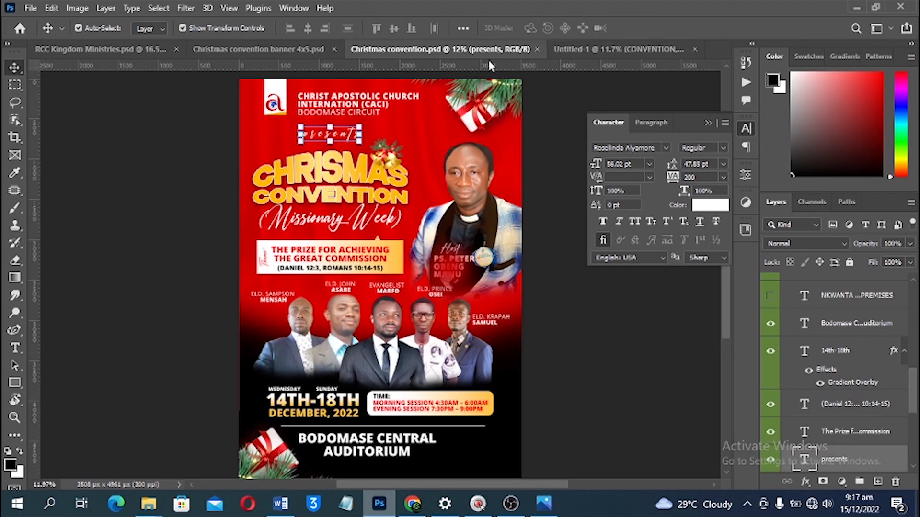
click(618, 50)
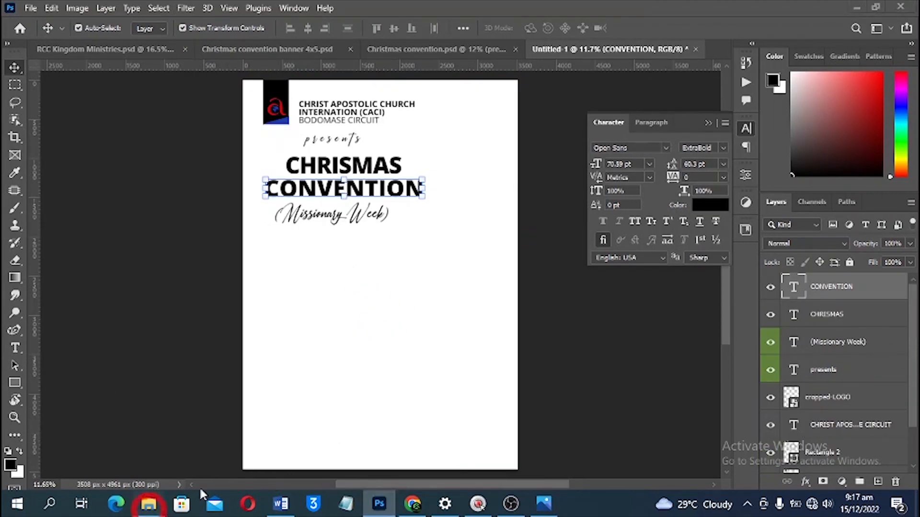
Step: Place the photo out.__15_-removebg-preview from the Christmas convention folder beside the title at the flyer's right edge
click(148, 503)
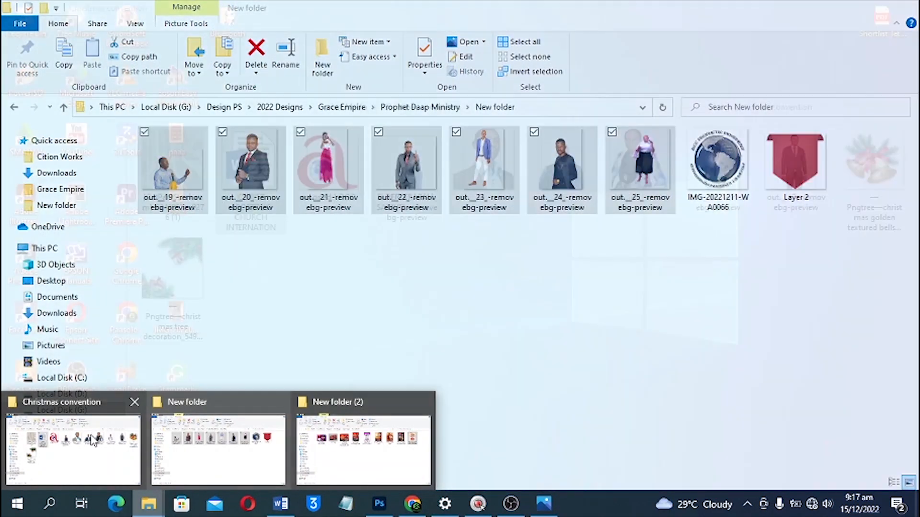
click(36, 429)
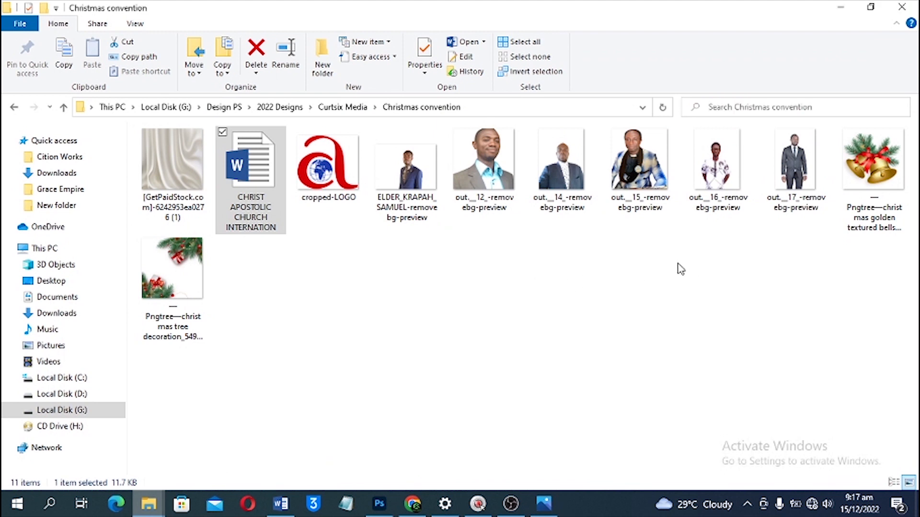
click(629, 164)
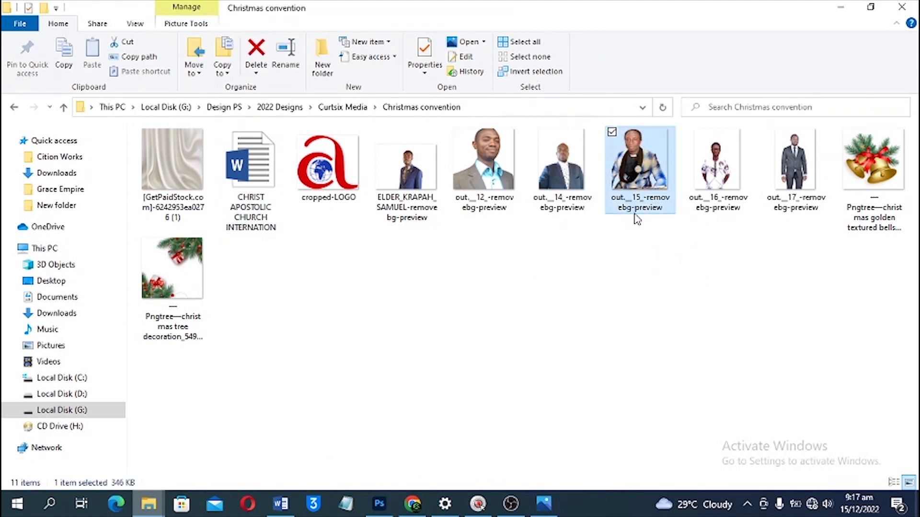
drag(620, 171, 467, 376)
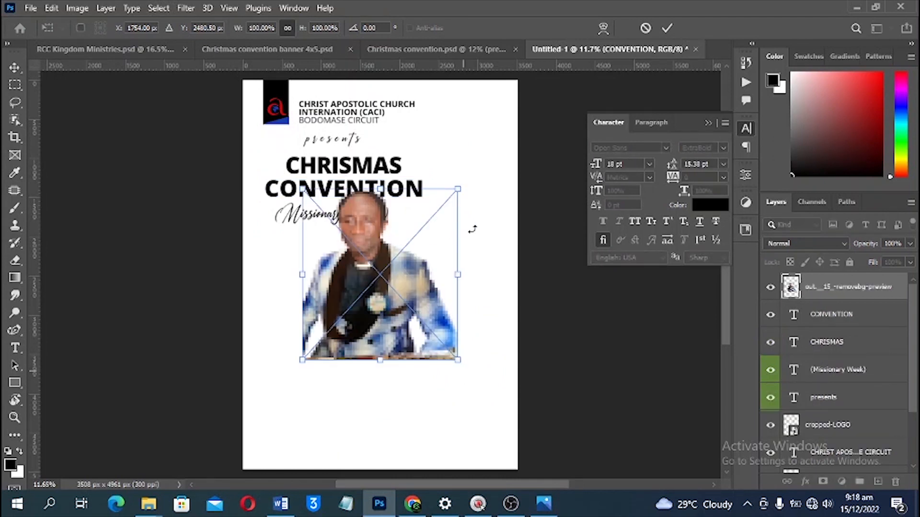
drag(382, 246, 448, 206)
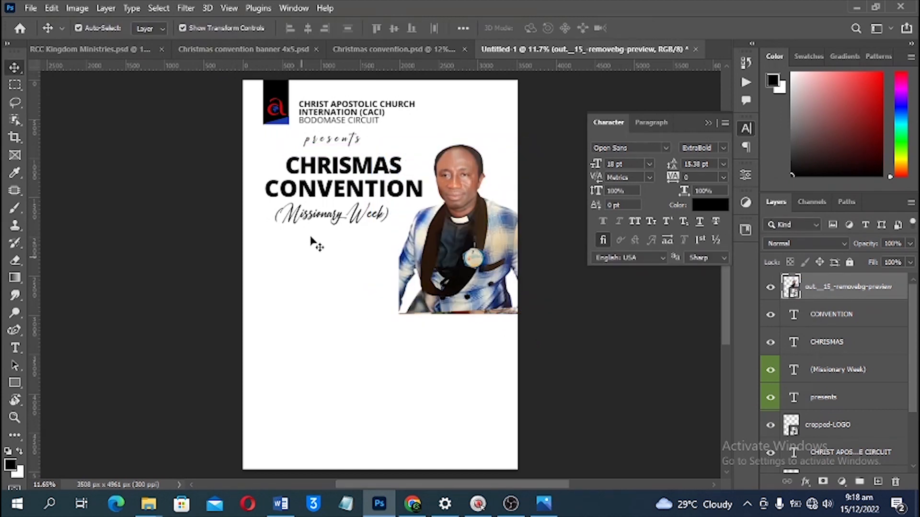
Step: Scale the three title lines down slightly together and shift the man's photo a little up and right
drag(299, 259, 331, 166)
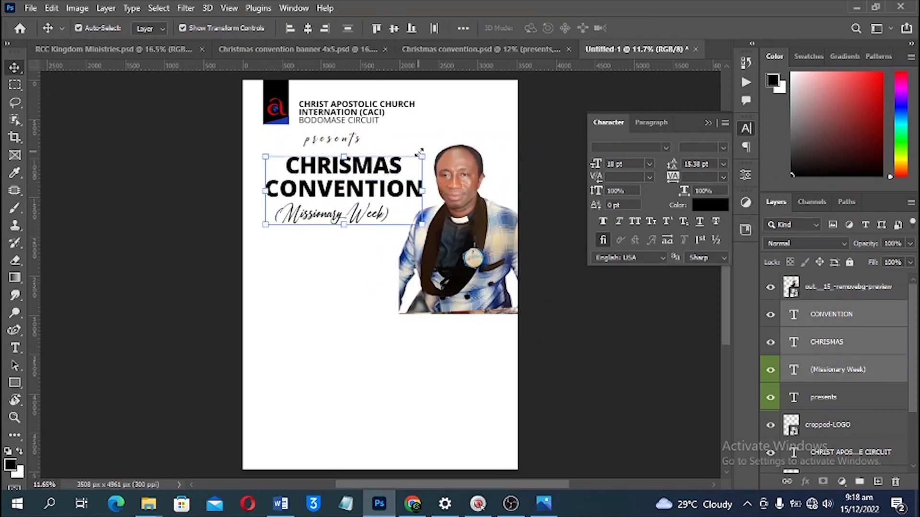
drag(421, 156, 411, 161)
key(Return)
drag(465, 249, 475, 233)
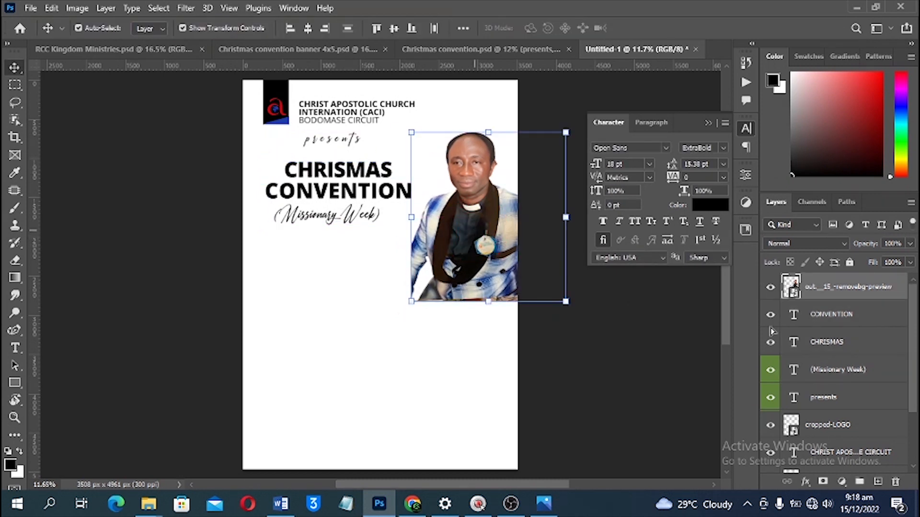
Step: Add a layer mask to the man's photo and fade its lower edges with a soft black brush at 71% opacity, reduced to 1000 px
click(823, 482)
key(b)
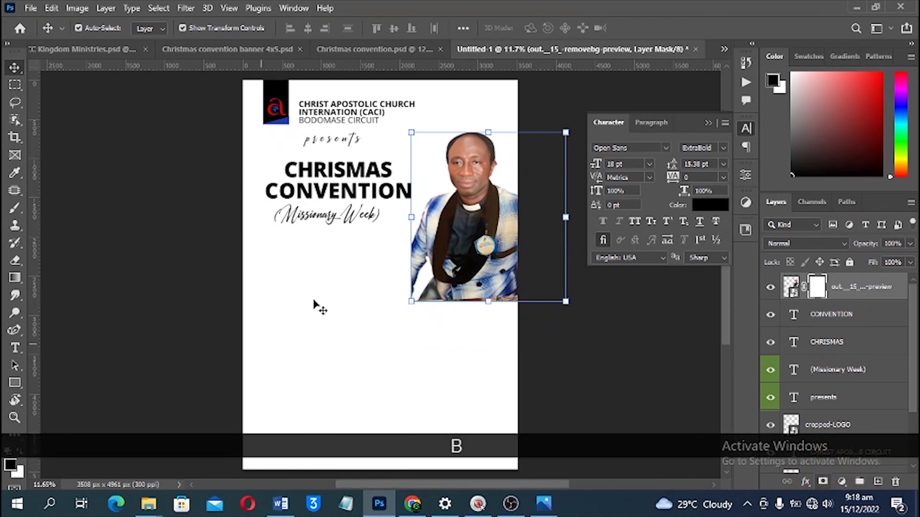
key(bracketleft)
key(bracketleft)
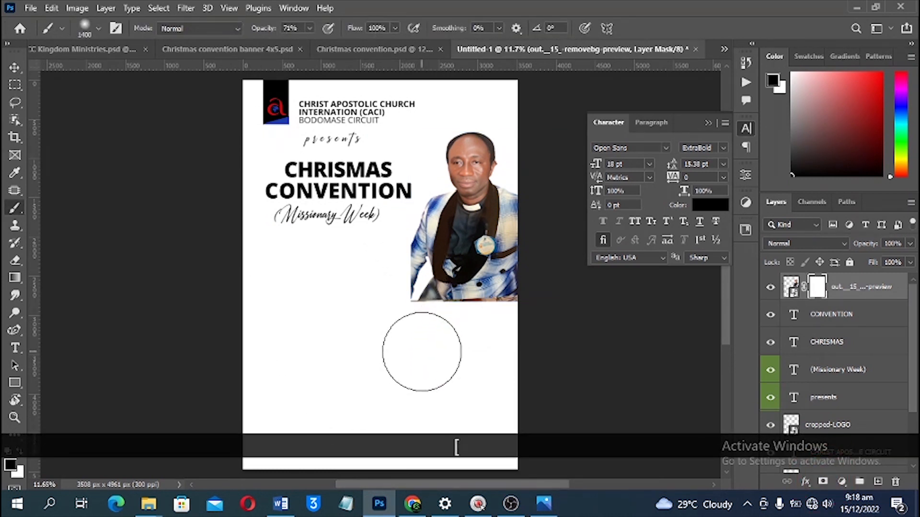
drag(384, 291, 381, 285)
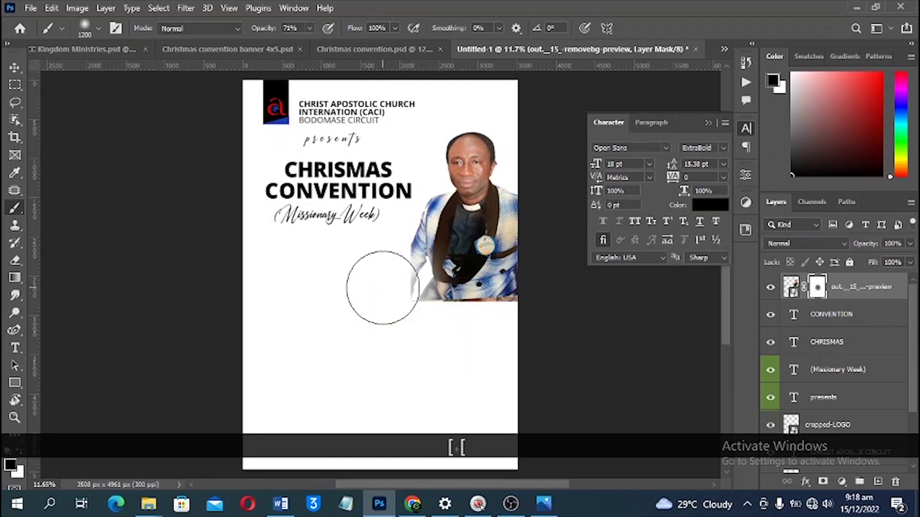
key(bracketleft)
key(bracketleft)
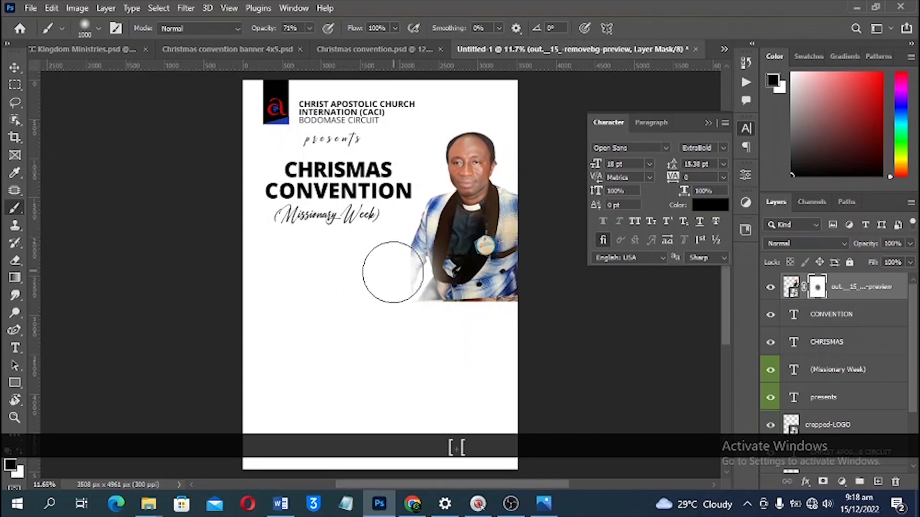
click(393, 273)
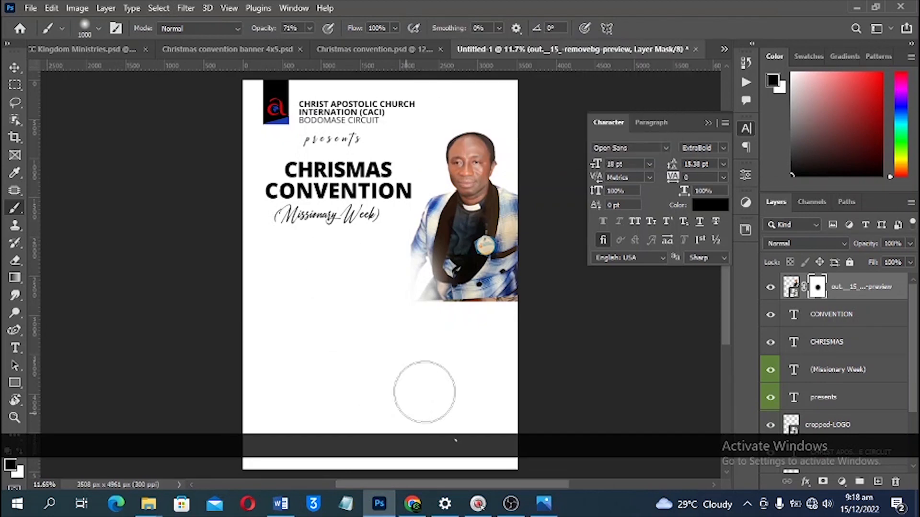
drag(412, 302, 466, 318)
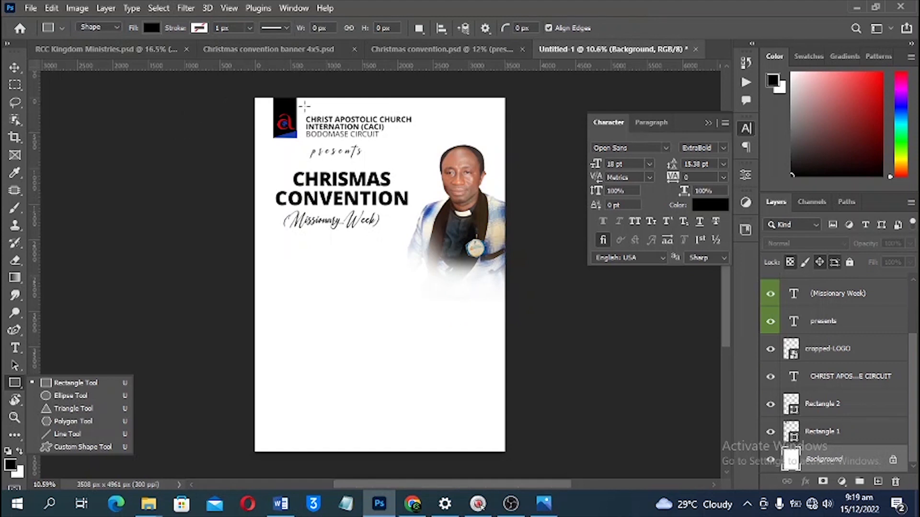
Step: Draw a rectangle about 3711 by 3689 px over the flyer's upper part, behind the artwork, and fill it with red df0202
drag(246, 90, 510, 353)
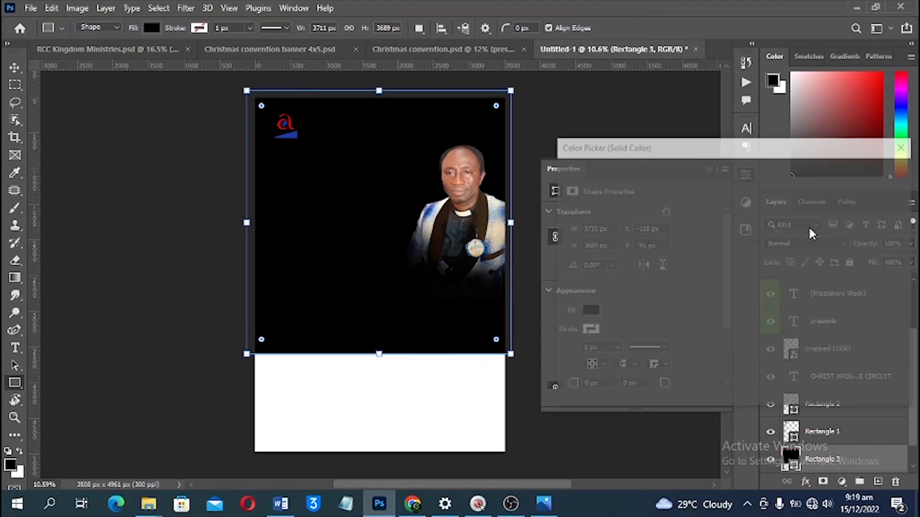
click(733, 200)
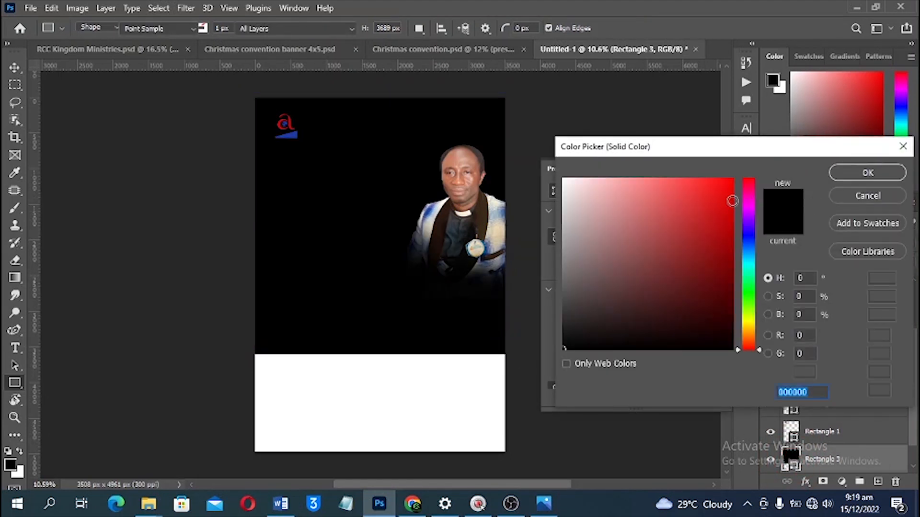
drag(732, 200, 733, 198)
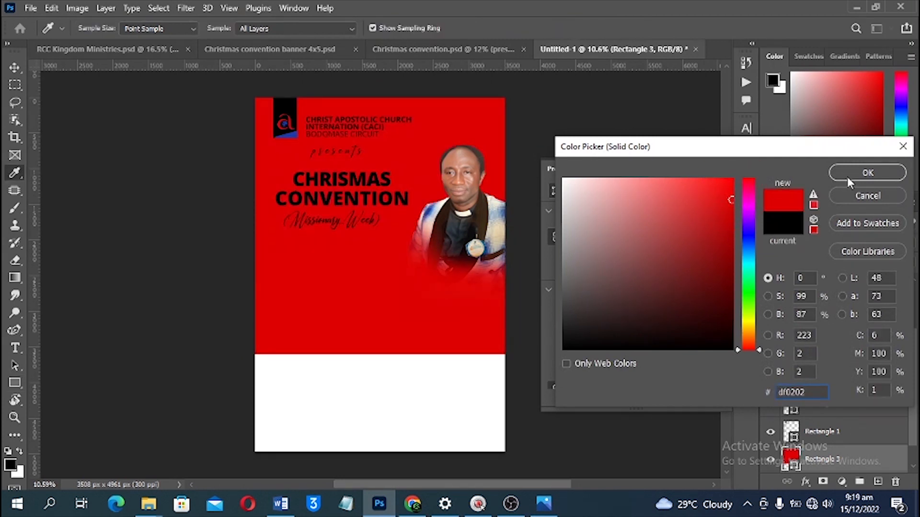
click(847, 177)
Step: Recolour the church name, presents and (Missionary Week) text white
shift+click(371, 121)
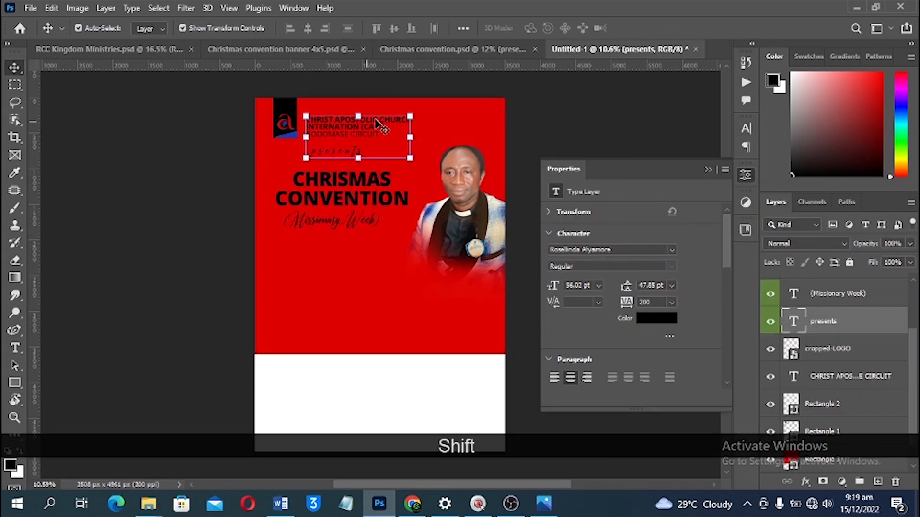
shift+click(311, 221)
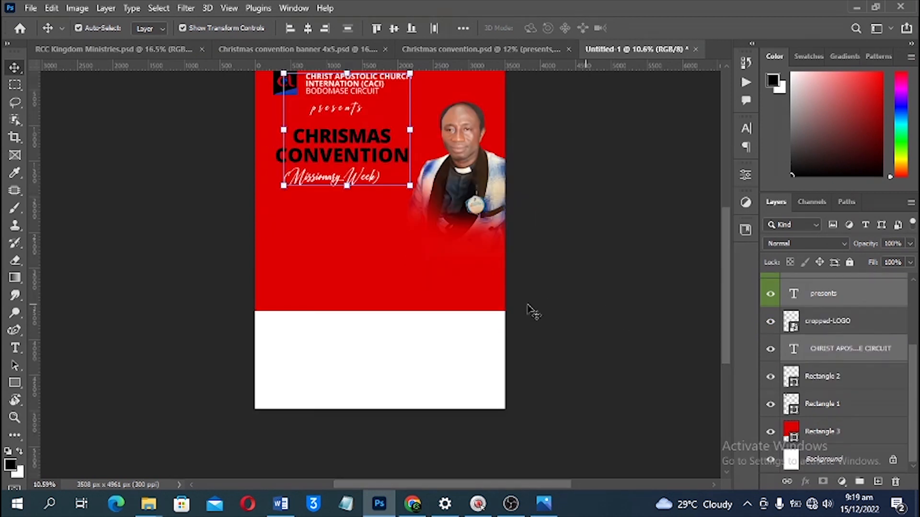
Step: Duplicate the red rectangle and move the copy down until it covers the flyer's lower edge
click(456, 293)
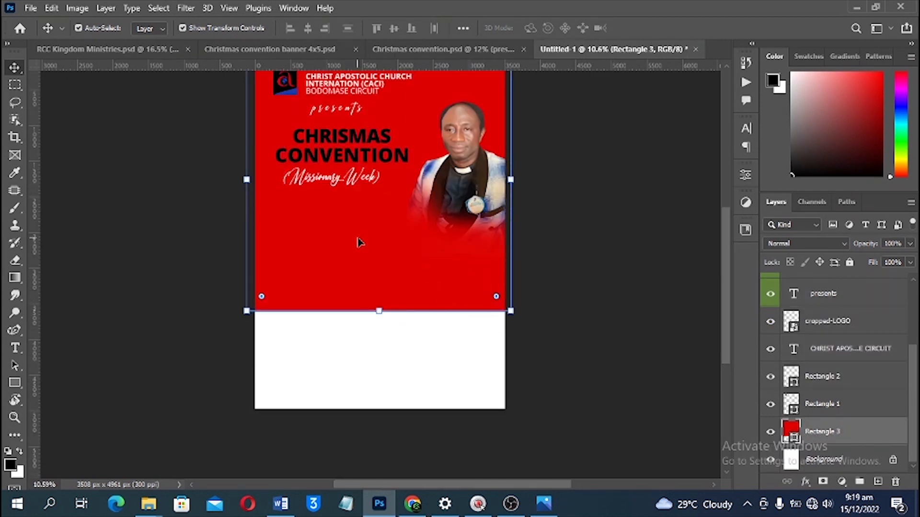
key(ctrl+j)
key(ctrl+k)
key(ctrl+j)
scroll(416, 268, up, 1)
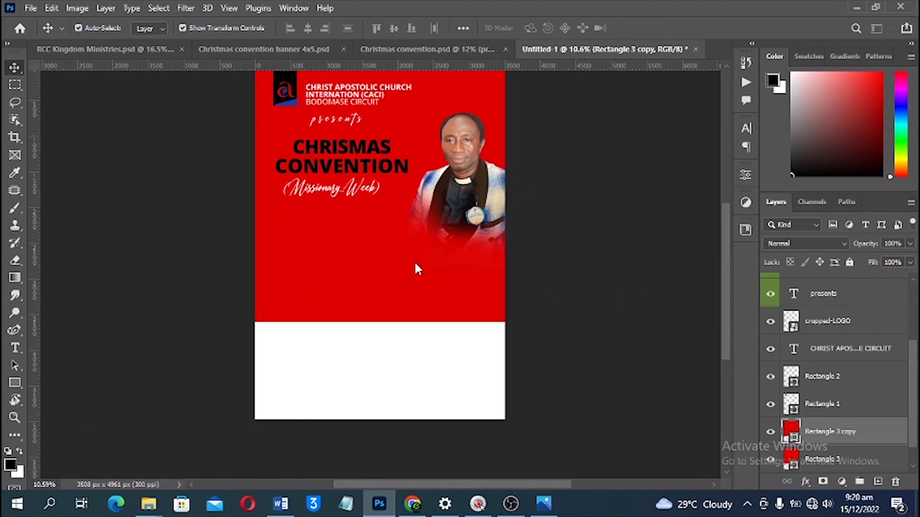
drag(388, 262, 392, 370)
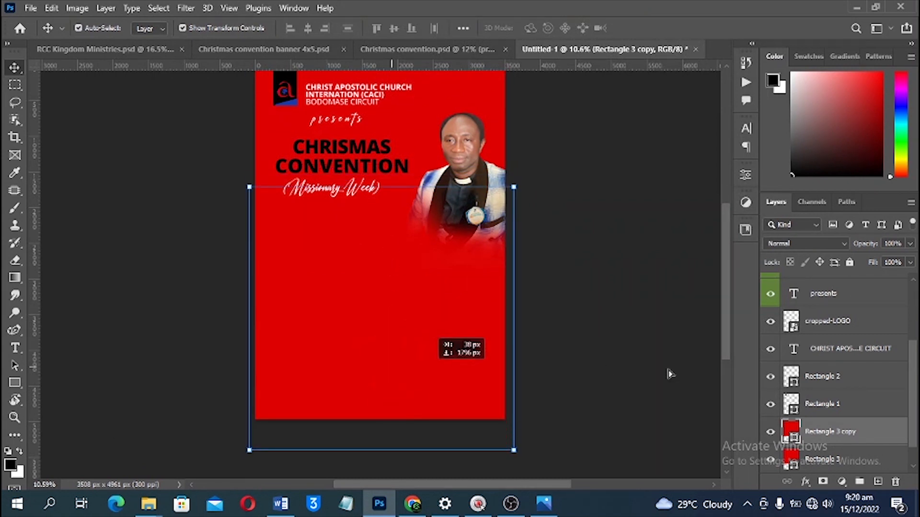
Step: Fill the rectangle copy with black 000000 and place it below the red rectangle in the layer order
double_click(793, 438)
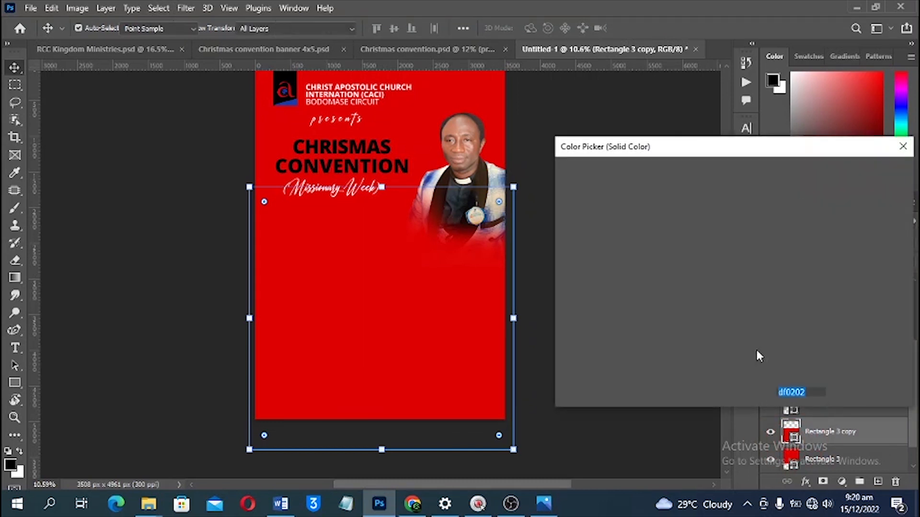
drag(596, 305, 557, 373)
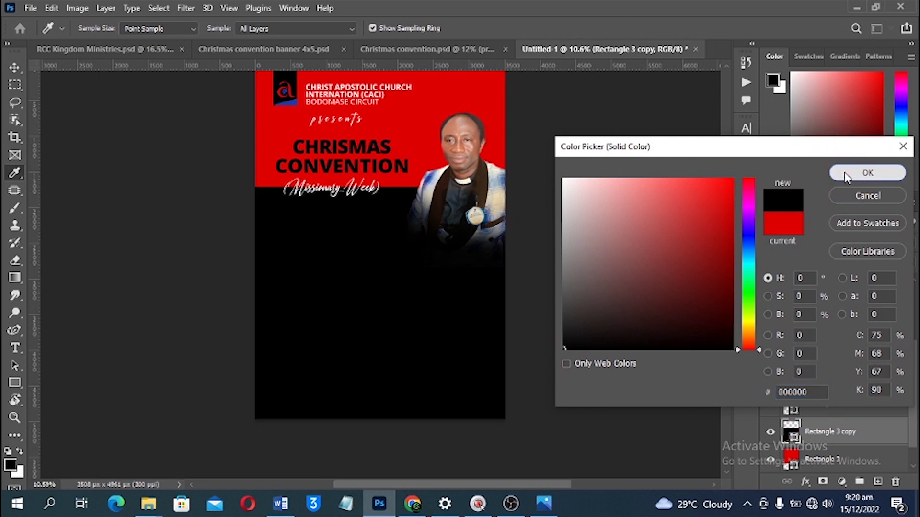
click(842, 174)
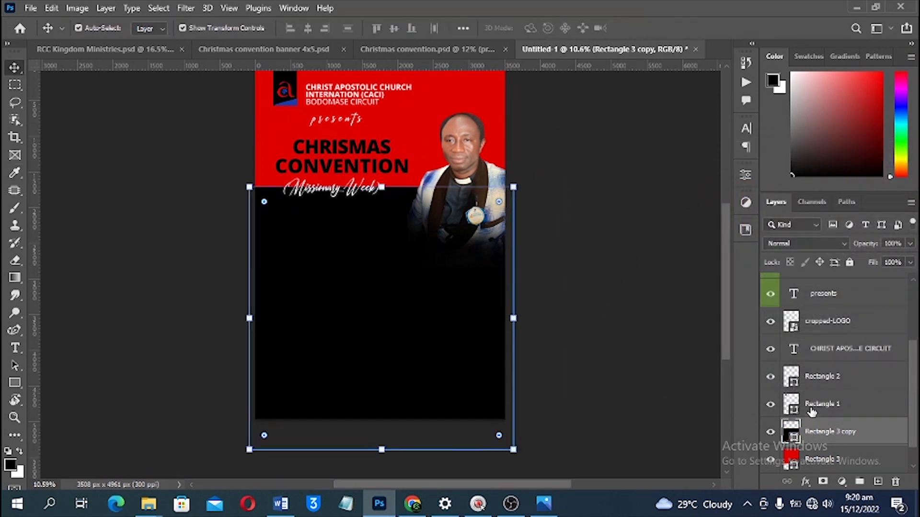
scroll(811, 412, down, 1)
drag(811, 412, 832, 454)
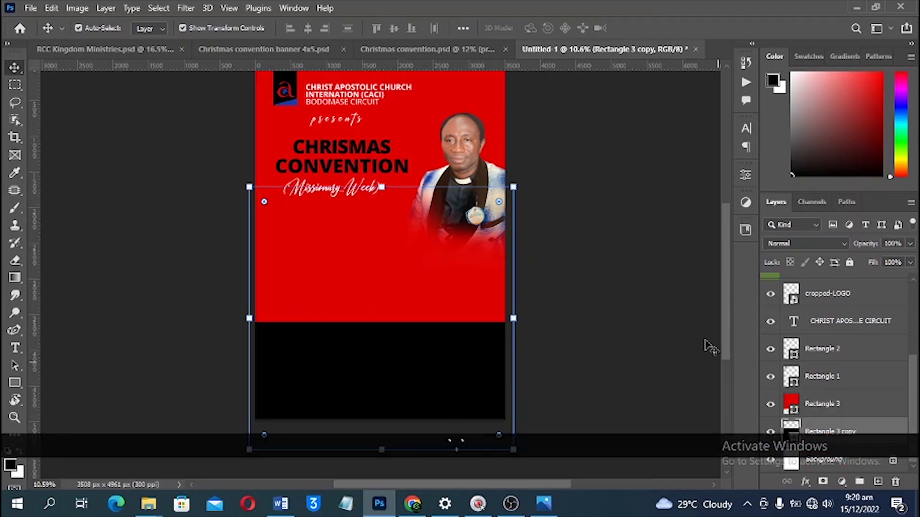
click(697, 317)
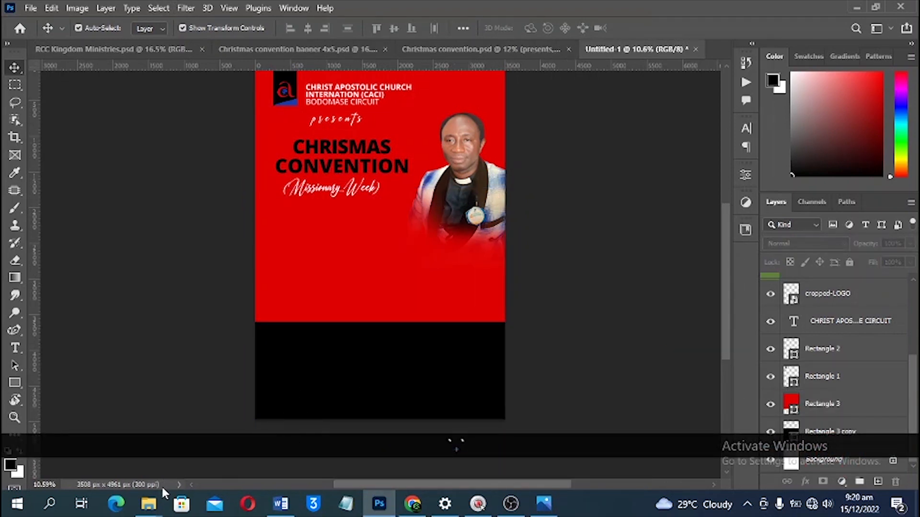
Step: Place the five remaining portrait photos from the Christmas convention folder into the flyer, leaving out the already used out.__15_ photo
mouse_move(153, 500)
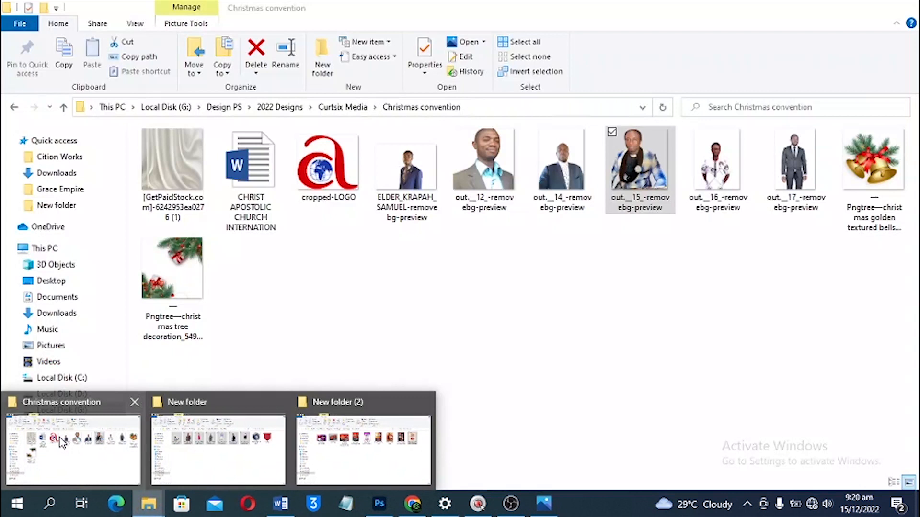
click(63, 441)
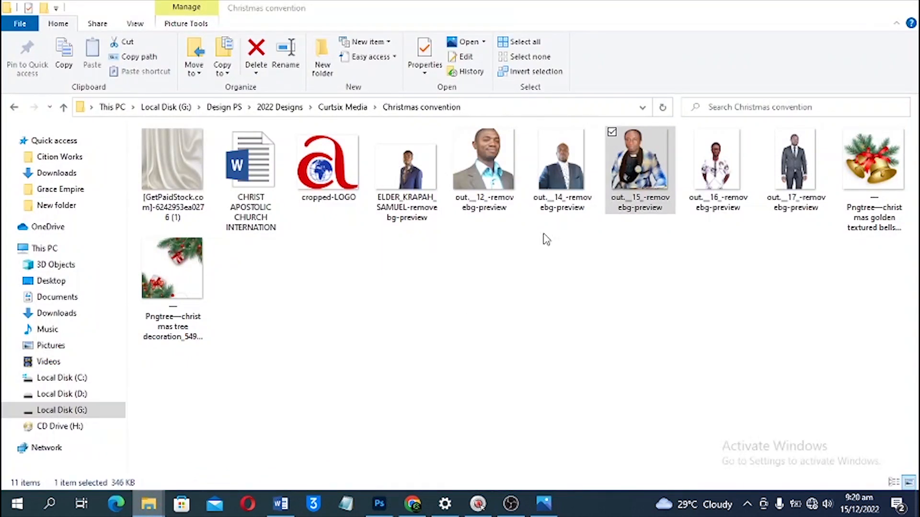
click(409, 175)
shift+click(551, 177)
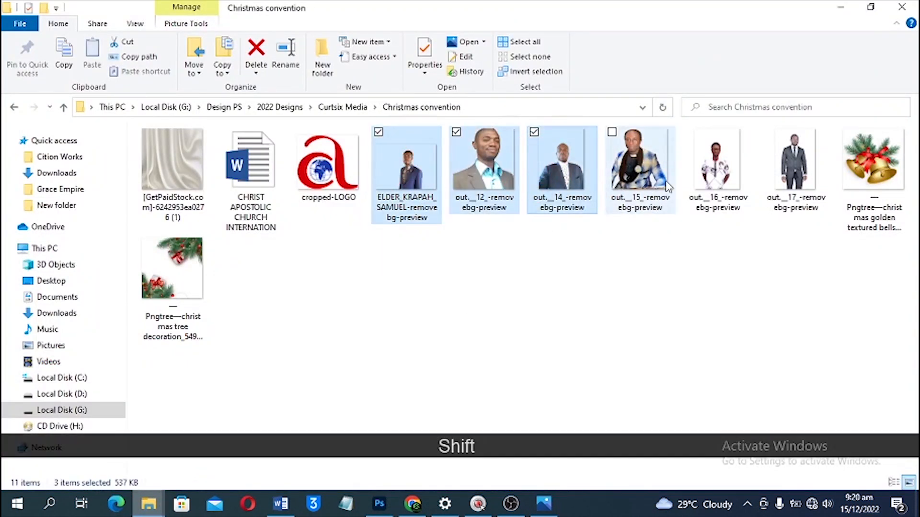
ctrl+click(717, 173)
ctrl+click(765, 202)
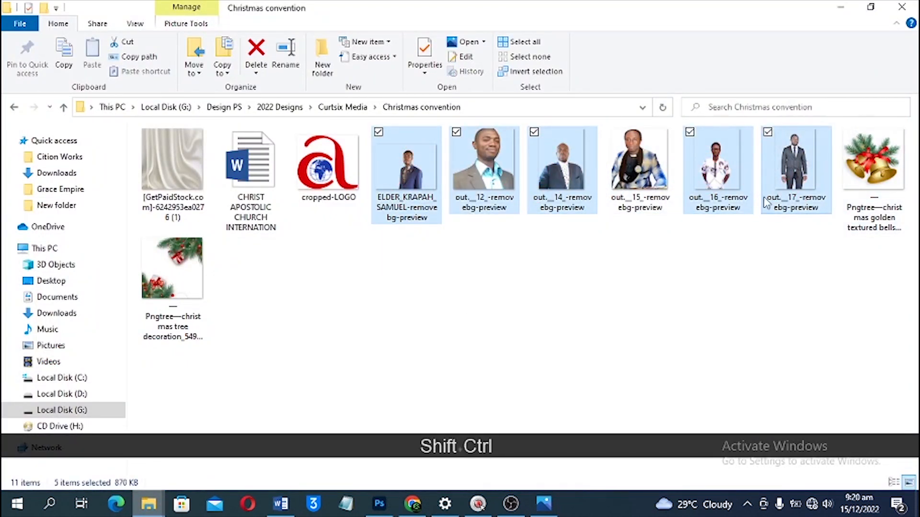
drag(764, 201, 421, 238)
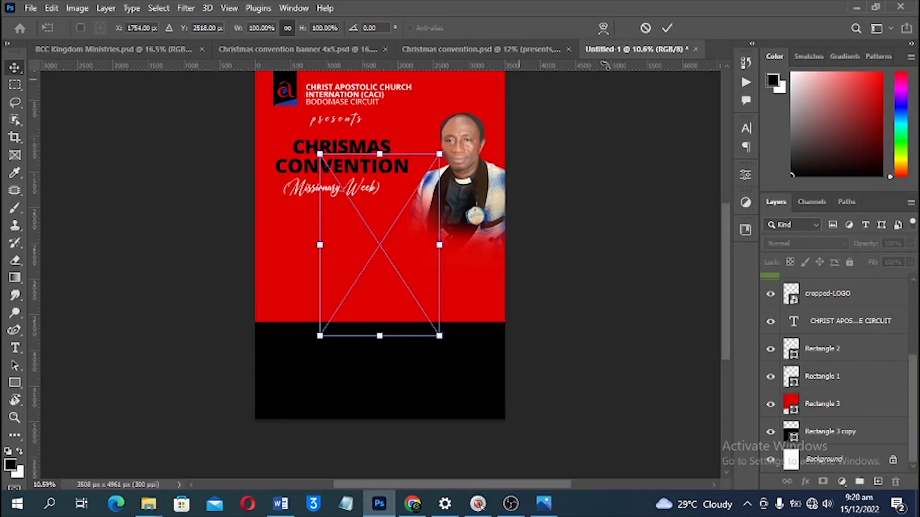
click(673, 31)
click(672, 32)
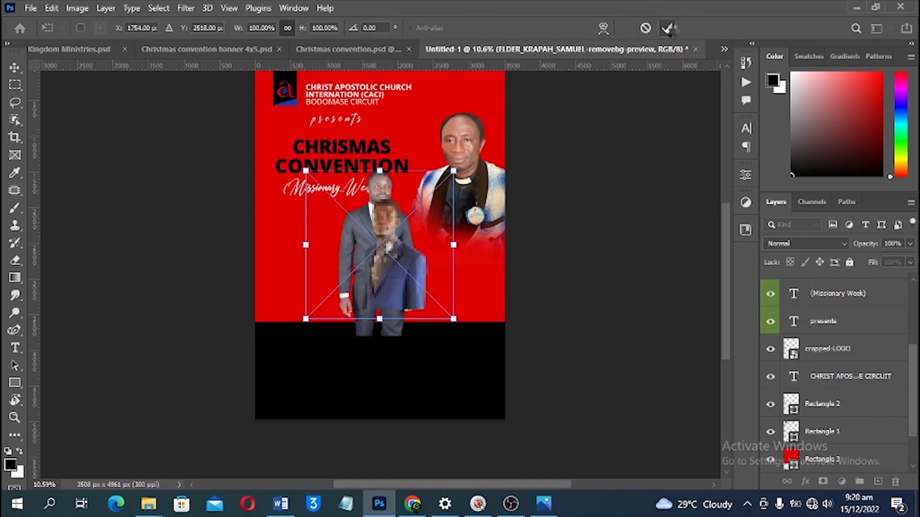
click(672, 32)
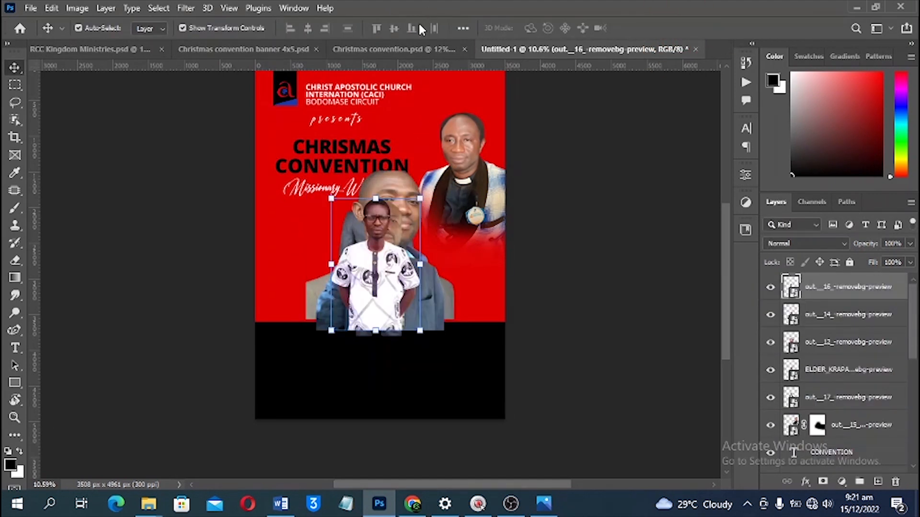
Step: Check the portrait row in Christmas convention.psd, and shift the white-shirted man's photo slightly right in the new flyer
click(398, 49)
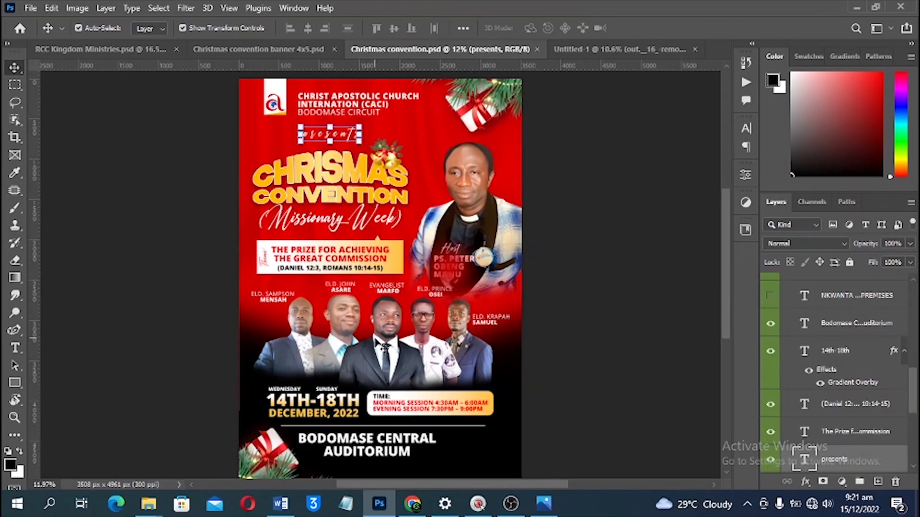
click(589, 49)
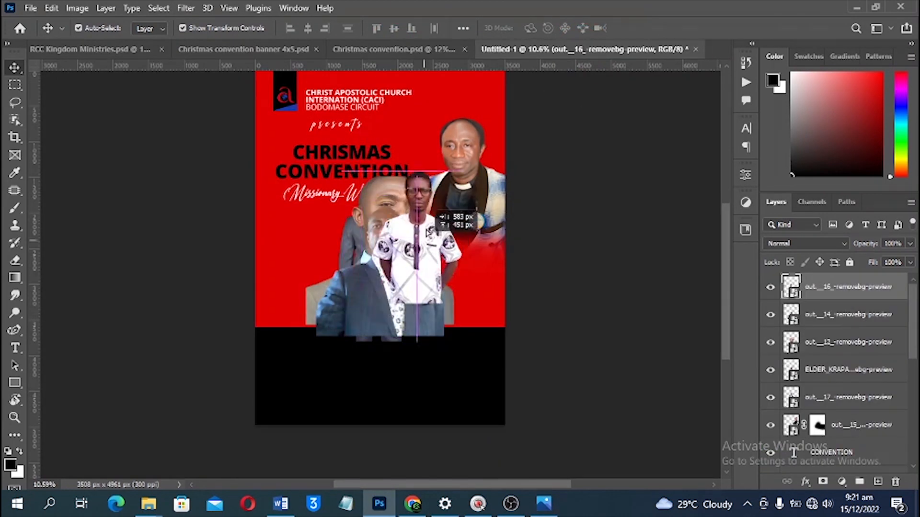
drag(318, 260, 326, 139)
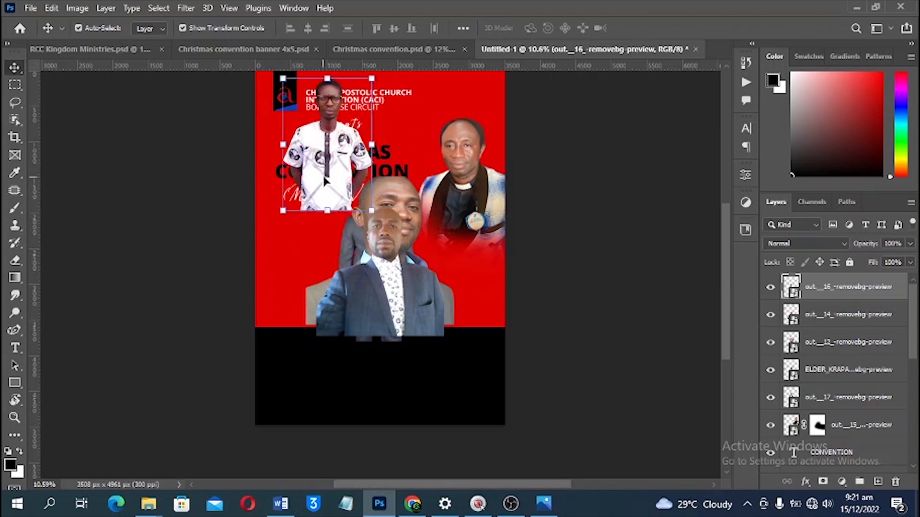
drag(326, 178, 441, 286)
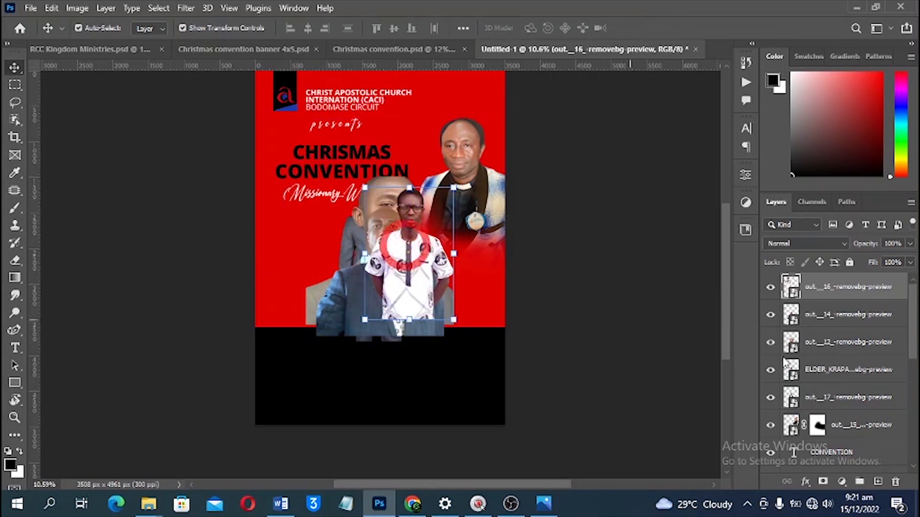
Step: Rasterize the five newly placed portrait layers together
shift+click(834, 397)
right_click(837, 369)
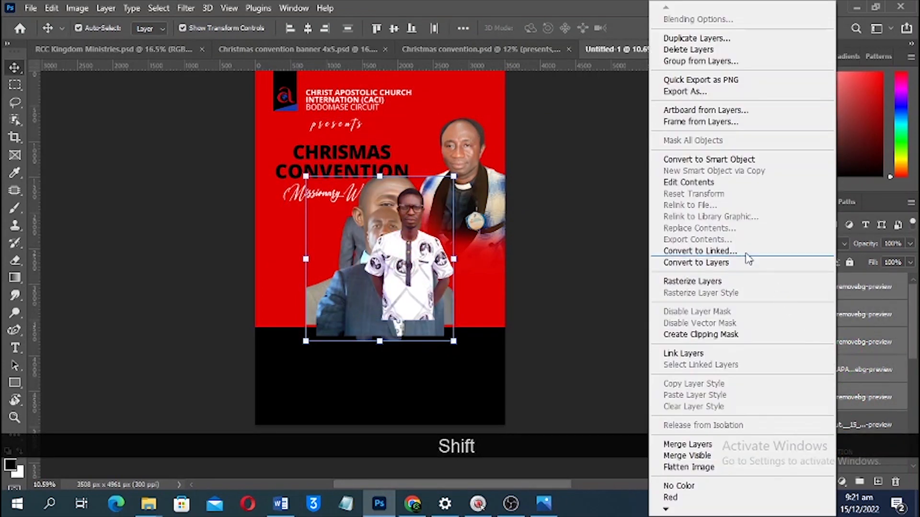
click(692, 281)
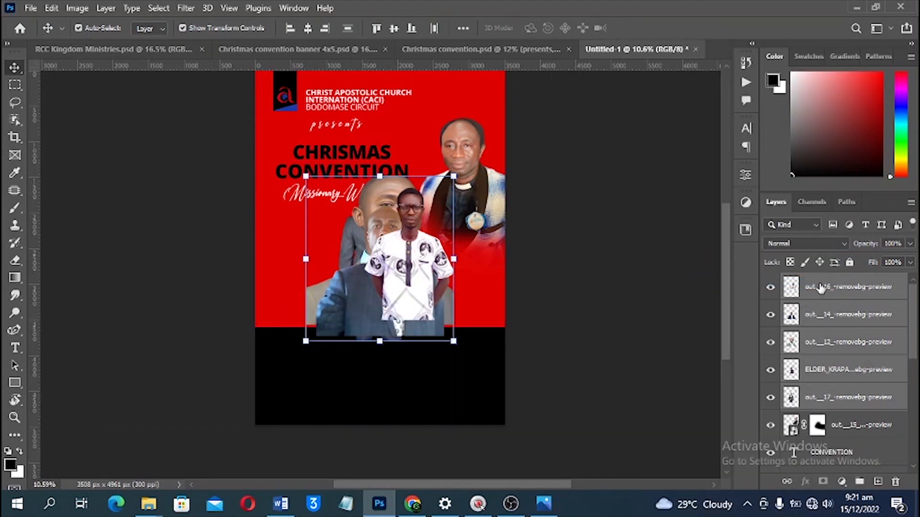
Step: Cut away the lower part of the white-shirted man's photo, out.__16_, from about the waist down using a rectangular selection
click(411, 258)
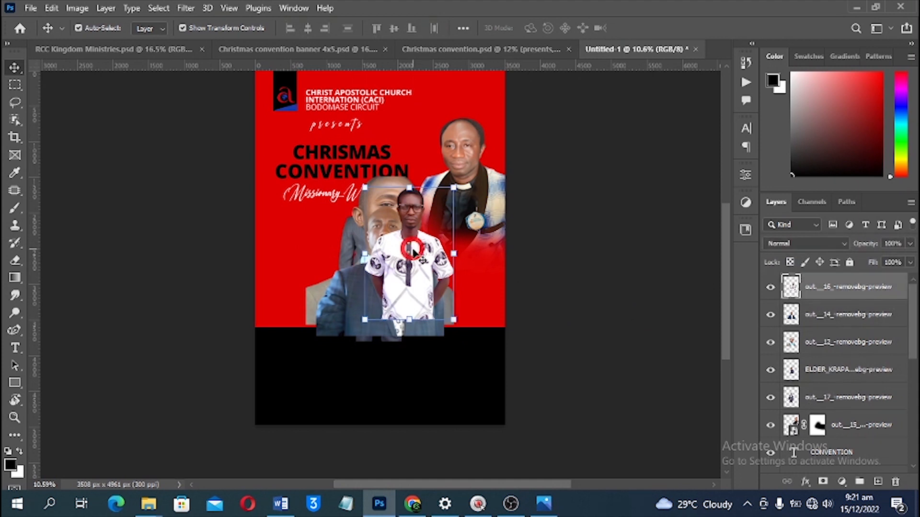
click(12, 88)
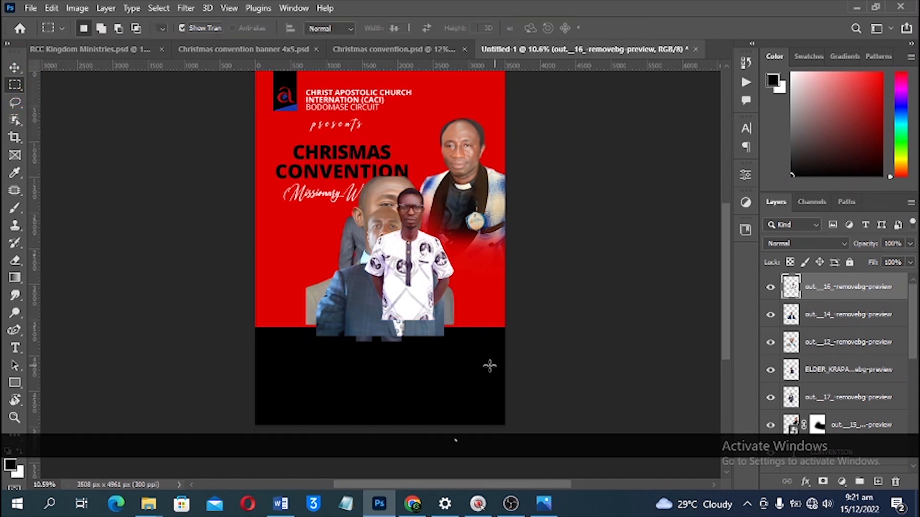
drag(490, 367, 295, 279)
drag(295, 281, 296, 284)
key(Delete)
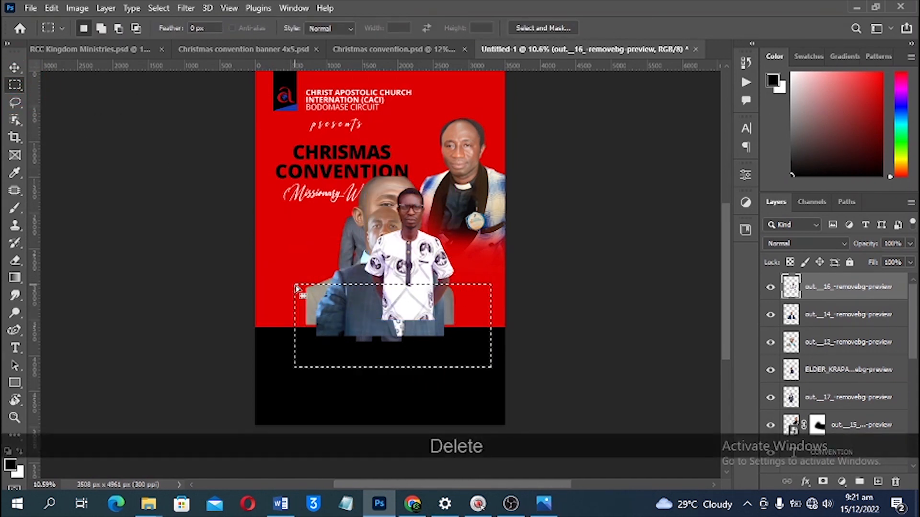
key(ctrl+d)
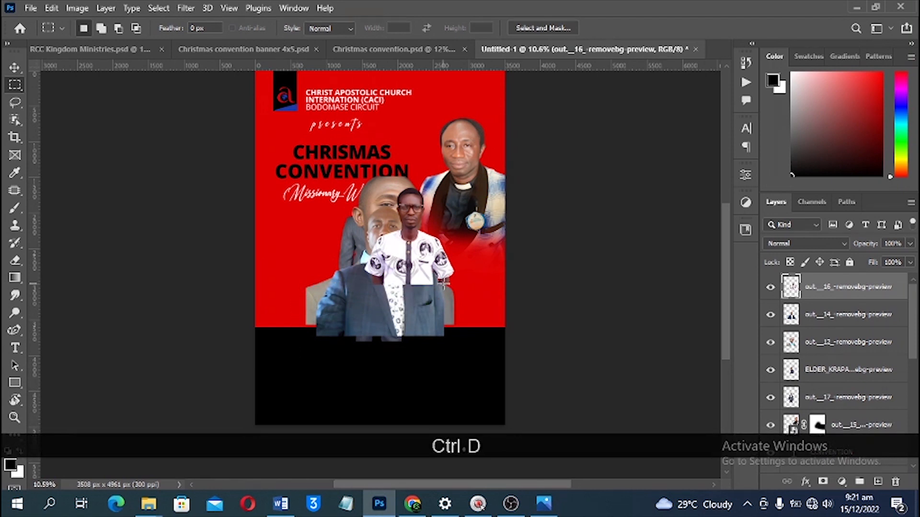
key(v)
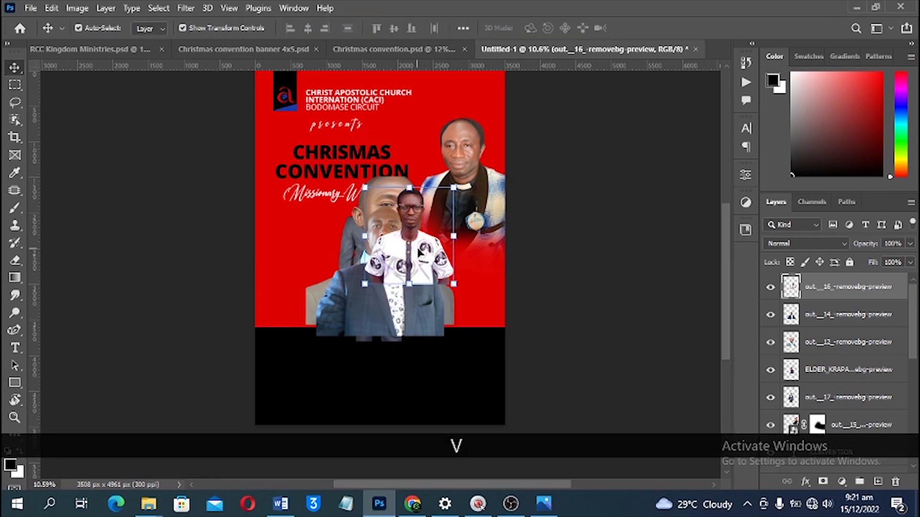
Step: Move the cropped white-shirted portrait down onto the boundary between red and black, and scale it down slightly
drag(422, 250, 396, 329)
scroll(390, 329, up, 4)
drag(451, 230, 435, 247)
Step: Scale down the out.__14_ portrait and place it at the left end of the portrait row
drag(385, 204, 455, 230)
drag(548, 160, 496, 212)
drag(452, 255, 255, 312)
Step: Scale the out.__12_ portrait to about 51.65% and place it between the out.__14_ portrait and the white-shirted man
drag(489, 83, 429, 135)
drag(402, 181, 344, 282)
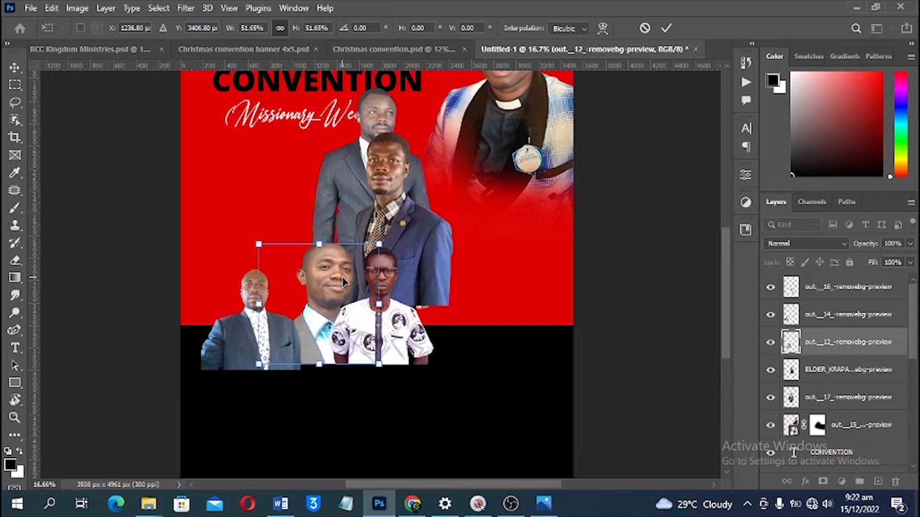
key(Return)
Step: Scale down the portrait of the man in the blue suit and place it at the right end of the row
click(405, 221)
key(ctrl+t)
drag(492, 89, 456, 125)
drag(398, 201, 521, 288)
key(Return)
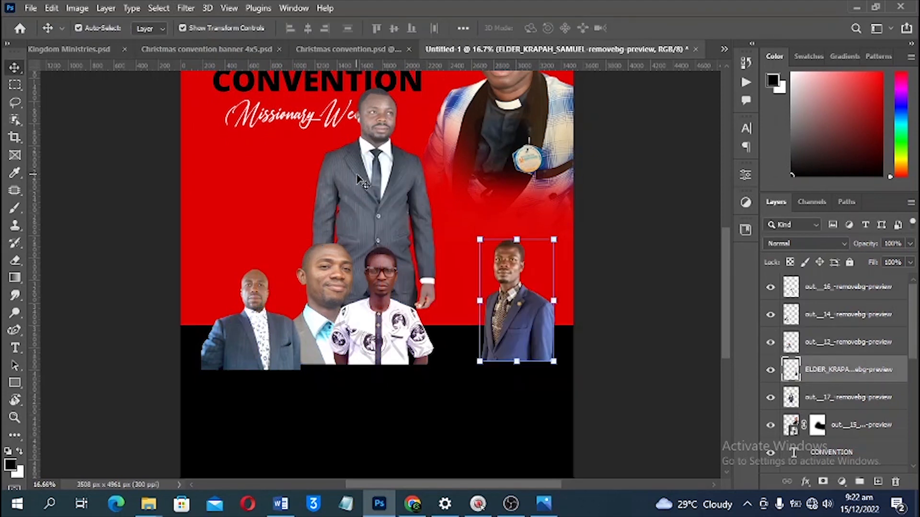
Step: Lower the grey-suited man's portrait to the red-black boundary and delete everything below his jacket using a rectangular selection
drag(350, 156, 378, 253)
key(m)
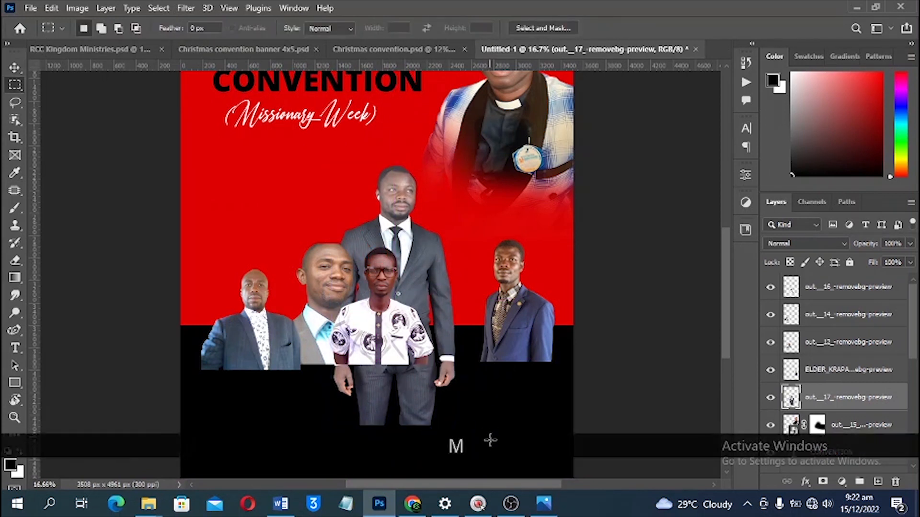
drag(489, 434, 283, 307)
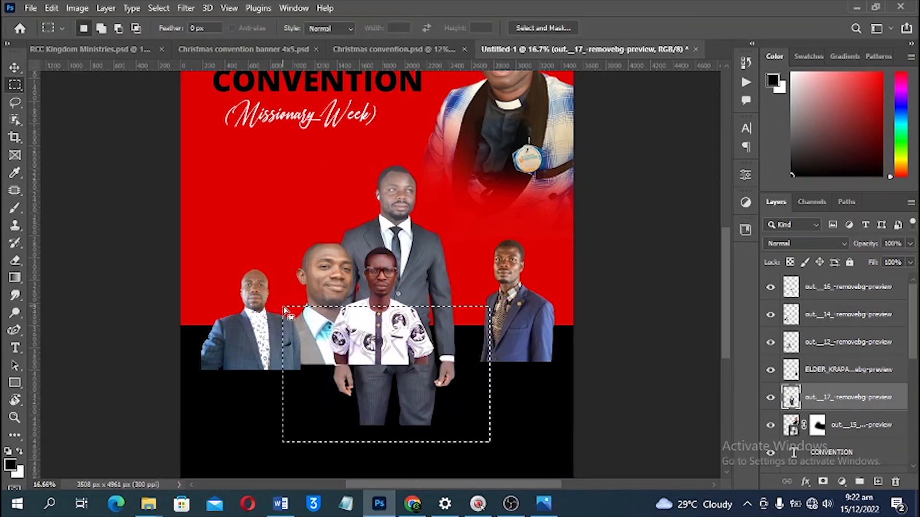
key(Delete)
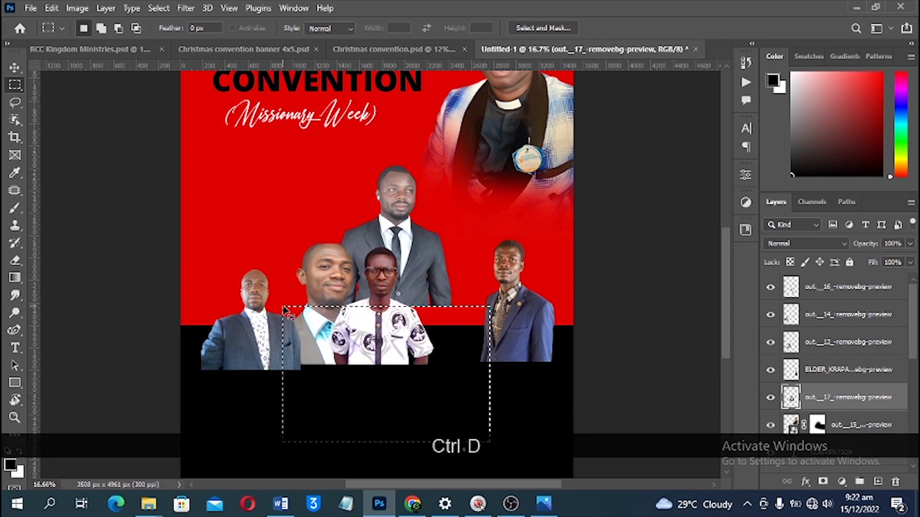
Step: Bring the out.__17_ layer to the top and center its portrait in the row, shifting the white-shirted man right
click(832, 282)
drag(833, 282, 832, 284)
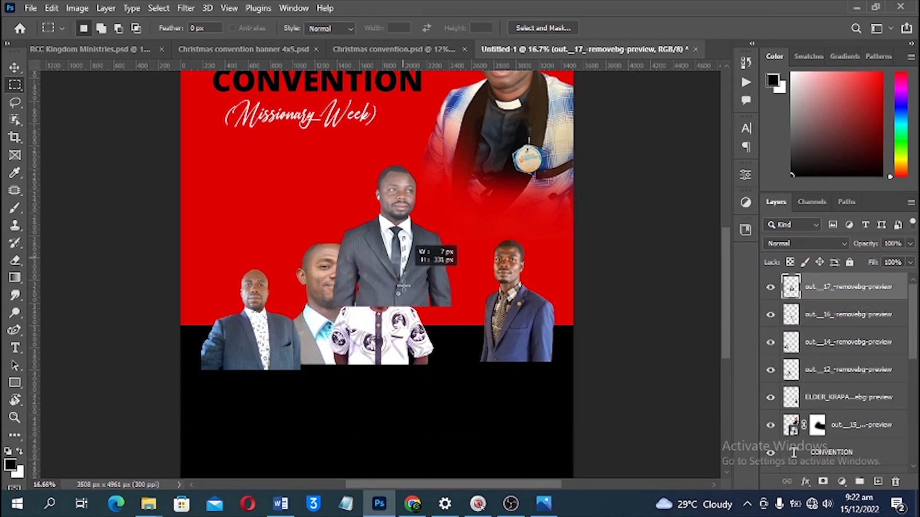
drag(404, 286, 333, 351)
key(ctrl+d)
key(v)
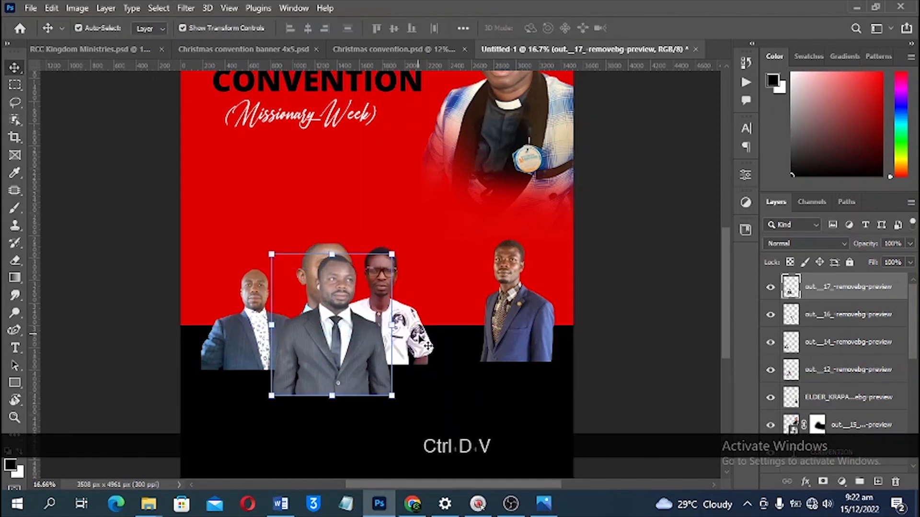
drag(400, 339, 442, 340)
drag(338, 372, 388, 365)
Step: Scale all five row portraits together to about 72.13% around their shared center
shift+click(264, 346)
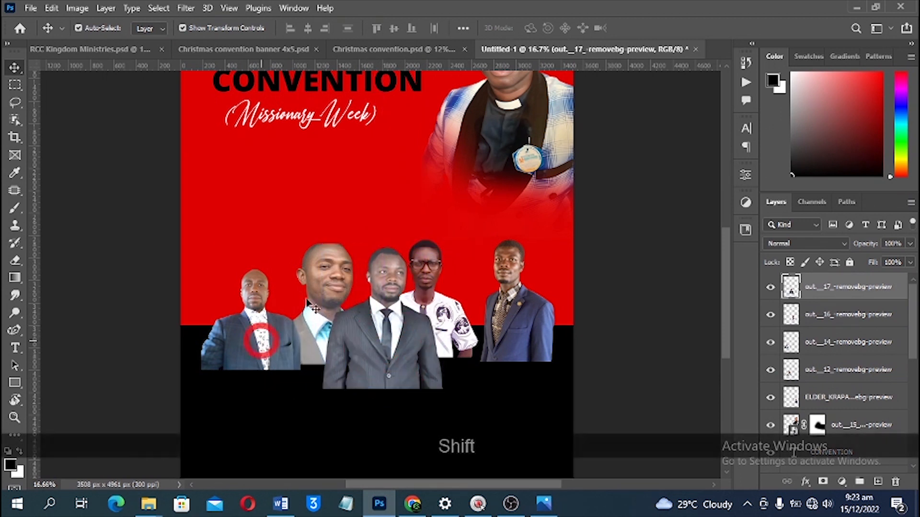
shift+click(515, 332)
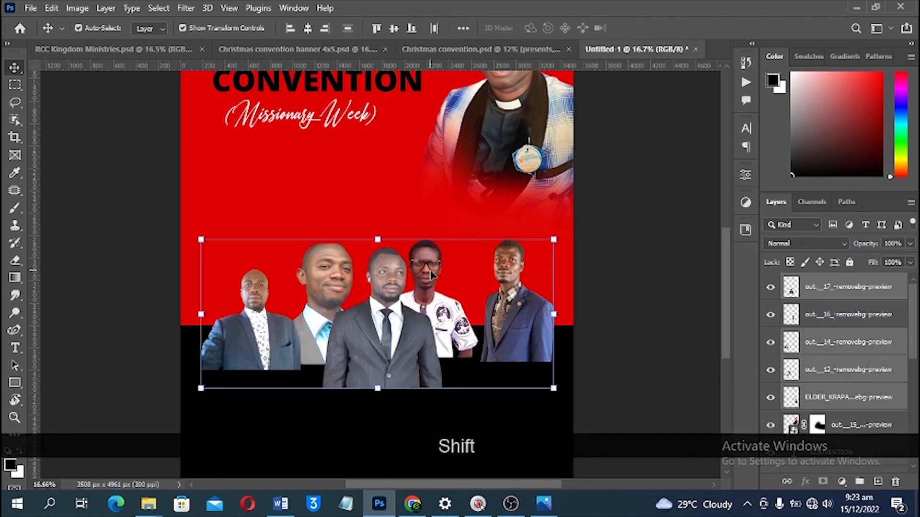
drag(551, 242, 501, 262)
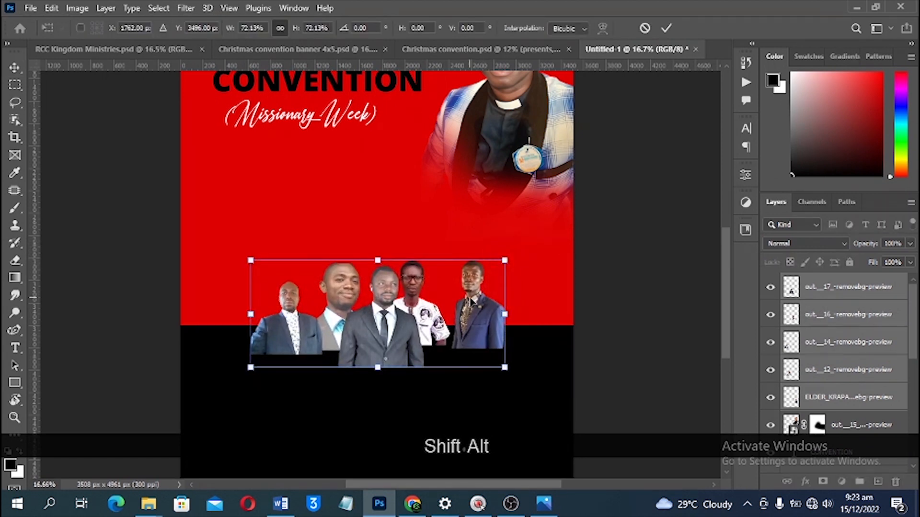
key(Return)
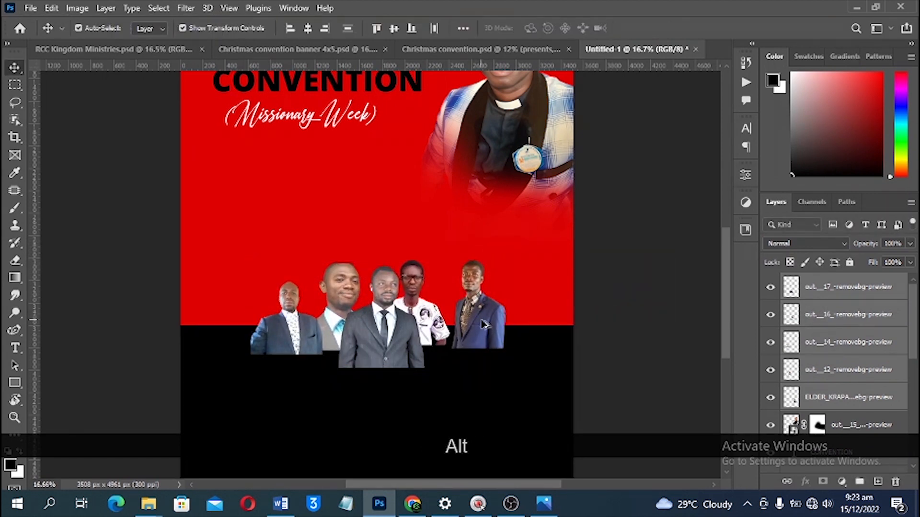
Step: Stack the out.__12_ layer directly below out.__17_, and shift the out.__14_ portrait up-left and the out.__12_ portrait slightly down-left
scroll(476, 356, up, 4)
drag(433, 287, 523, 255)
scroll(523, 254, down, 1)
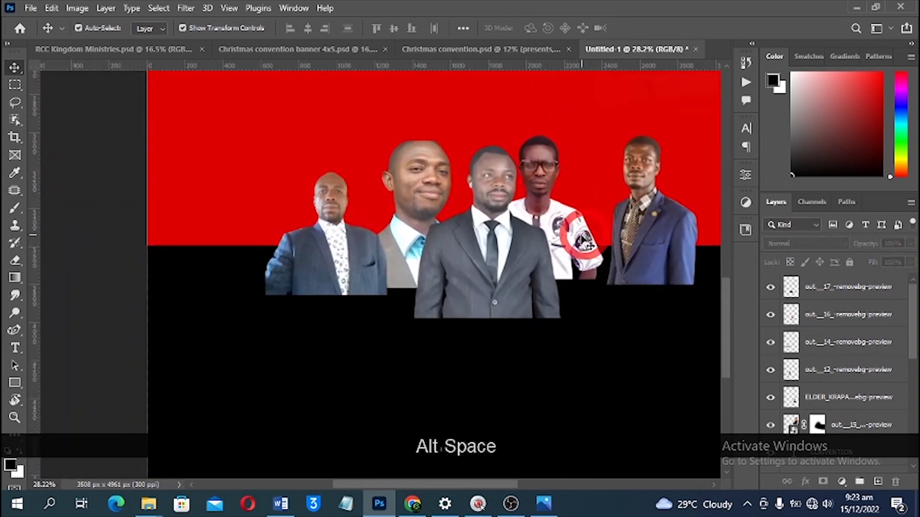
scroll(369, 290, up, 2)
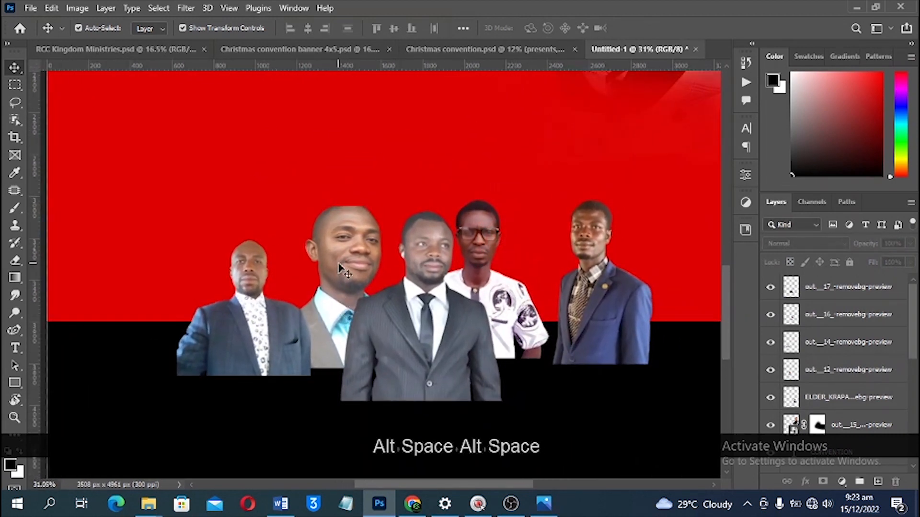
click(339, 267)
drag(792, 374, 790, 302)
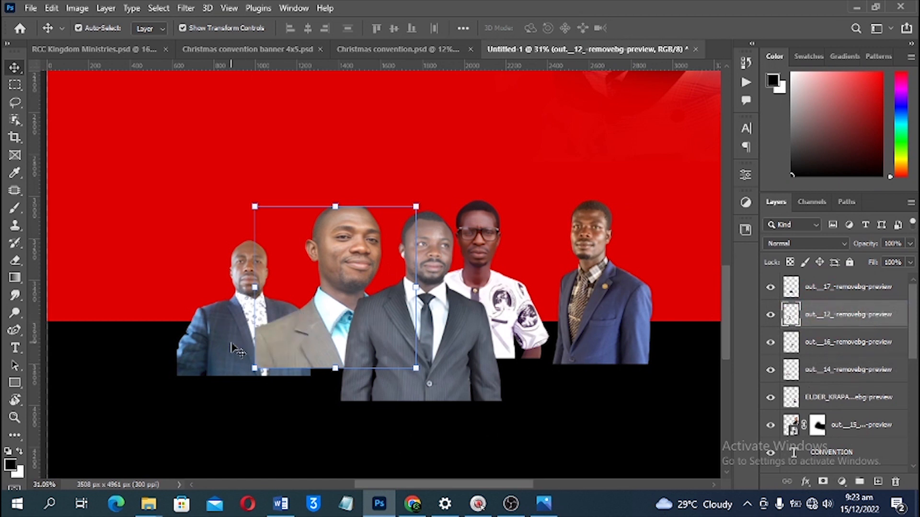
drag(236, 350, 222, 341)
drag(334, 330, 326, 343)
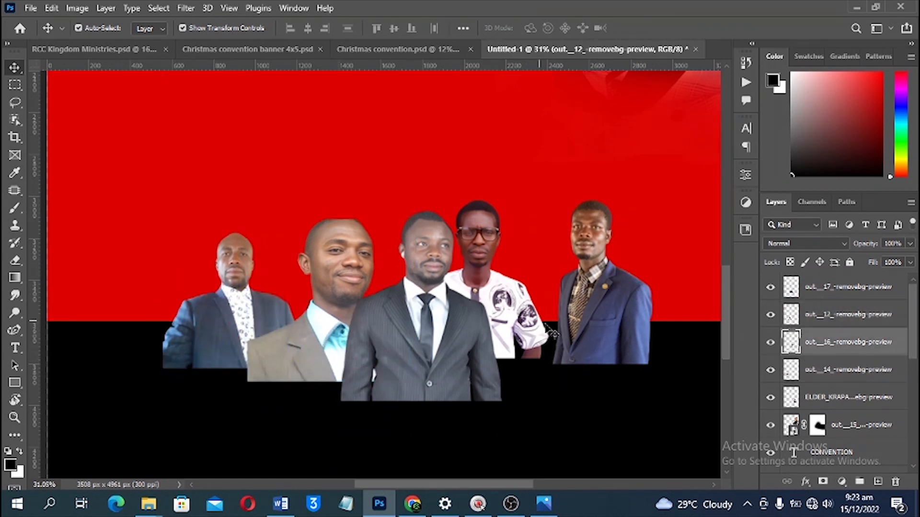
Step: Move the white-shirted portrait right and down, scale it up slightly, and lower the blue-suited man beside it
drag(510, 309, 540, 318)
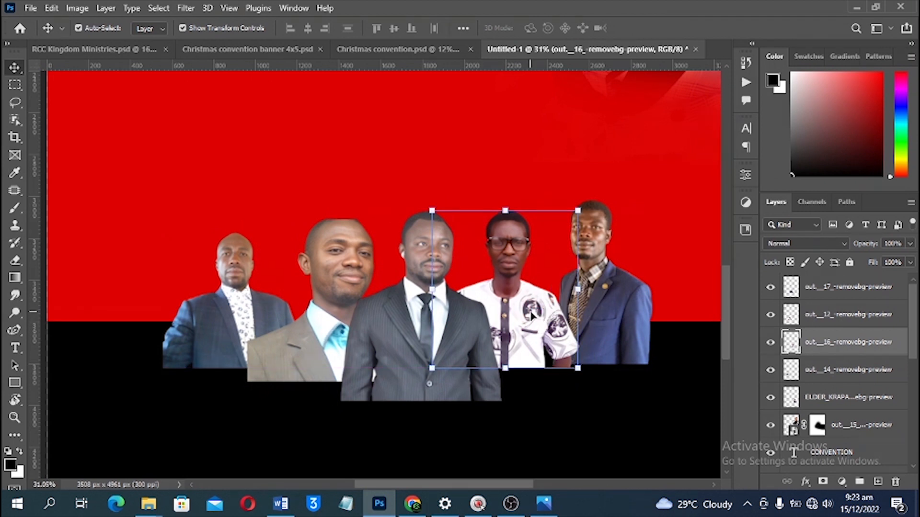
key(alt)
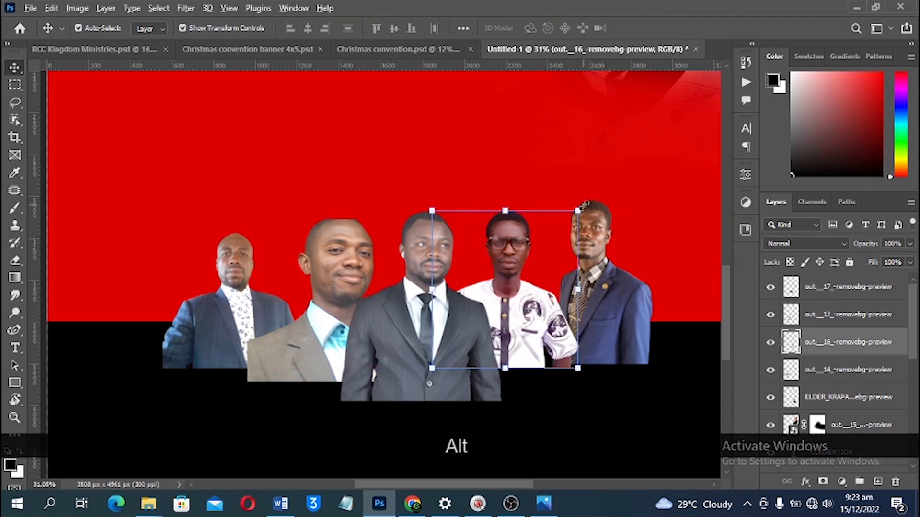
drag(578, 210, 597, 199)
drag(568, 238, 567, 256)
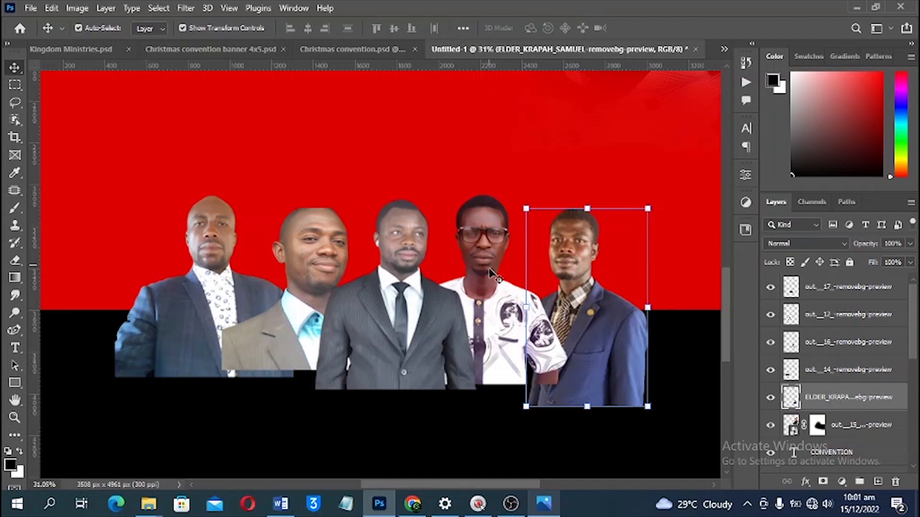
key(ctrl+z)
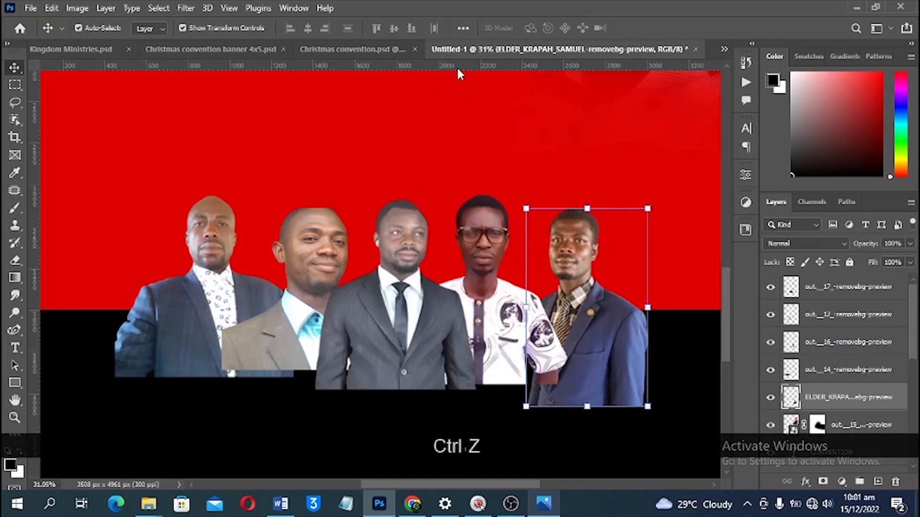
Step: Add a horizontal guide at head height and reposition the grey-suited, white-shirted and blue-suited portraits against it
drag(468, 69, 469, 197)
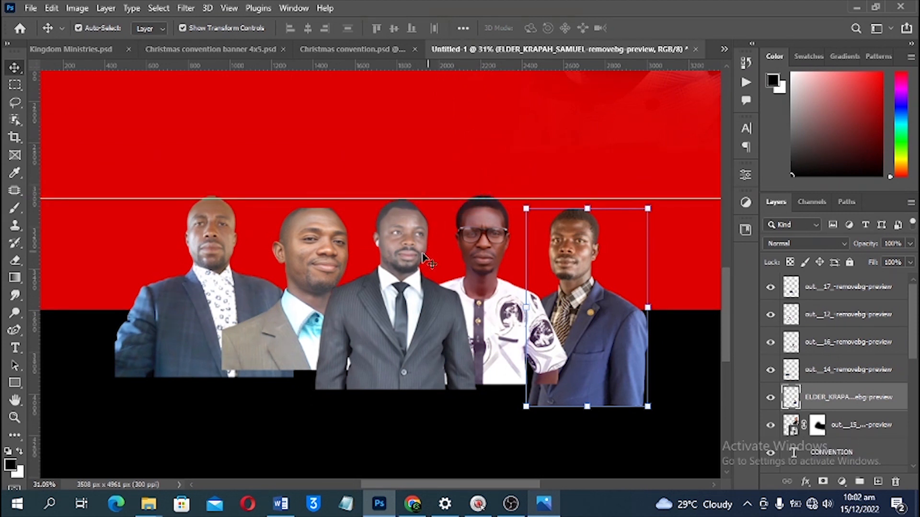
mouse_move(423, 259)
mouse_down()
mouse_move(421, 218)
mouse_move(425, 249)
mouse_up()
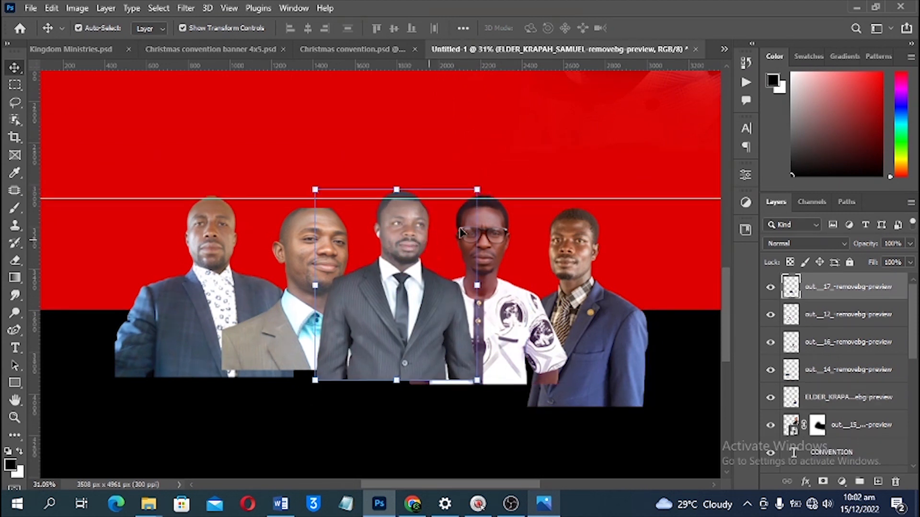
drag(510, 290, 513, 296)
drag(601, 317, 579, 307)
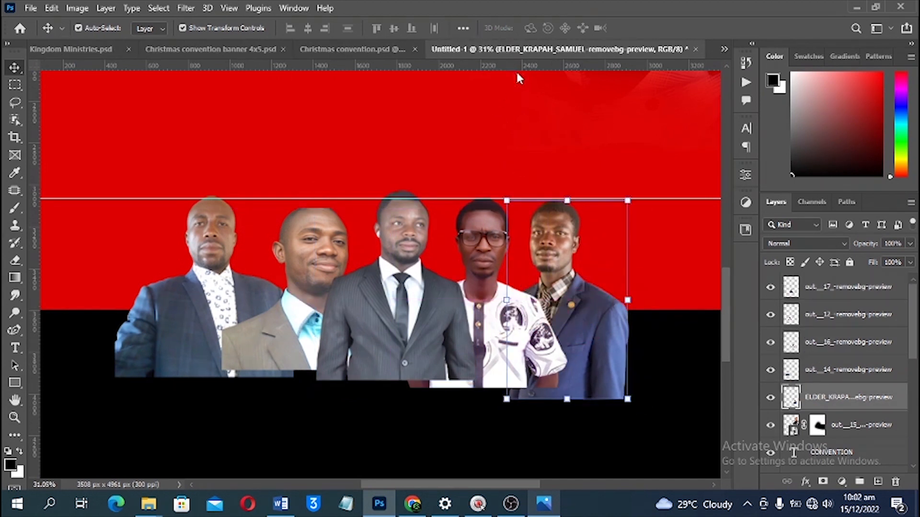
Step: Add a second guide slightly lower, aligning the blue-suited and out.__14_ heads to it and the out.__12_ head to the upper guide
drag(517, 67, 543, 207)
drag(562, 255, 561, 269)
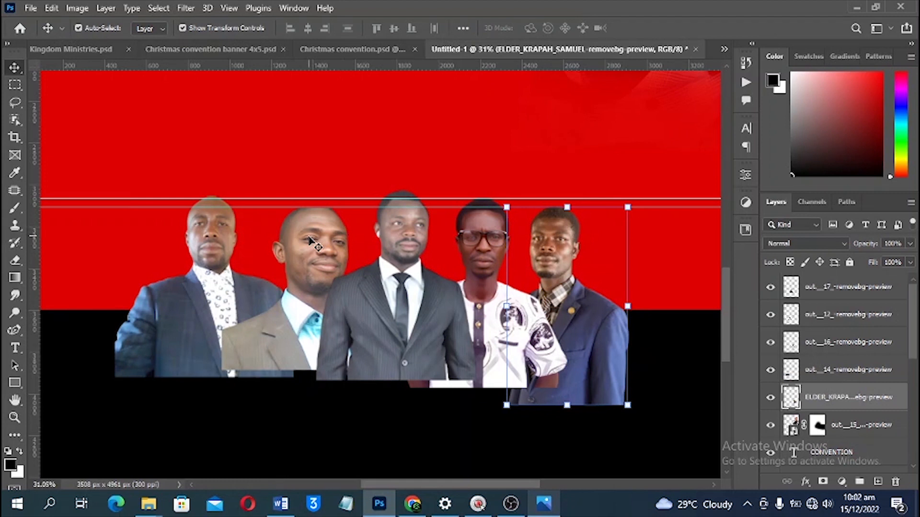
drag(310, 242, 310, 233)
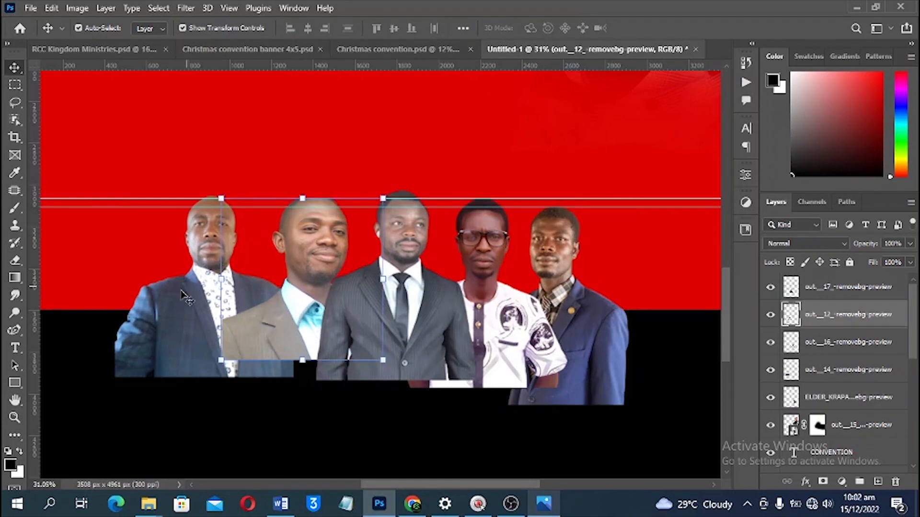
mouse_move(183, 296)
mouse_down()
mouse_move(172, 307)
mouse_move(190, 305)
mouse_up()
Step: Scale up the out.__14_ portrait at the left end of the row and nudge it slightly upward
key(alt)
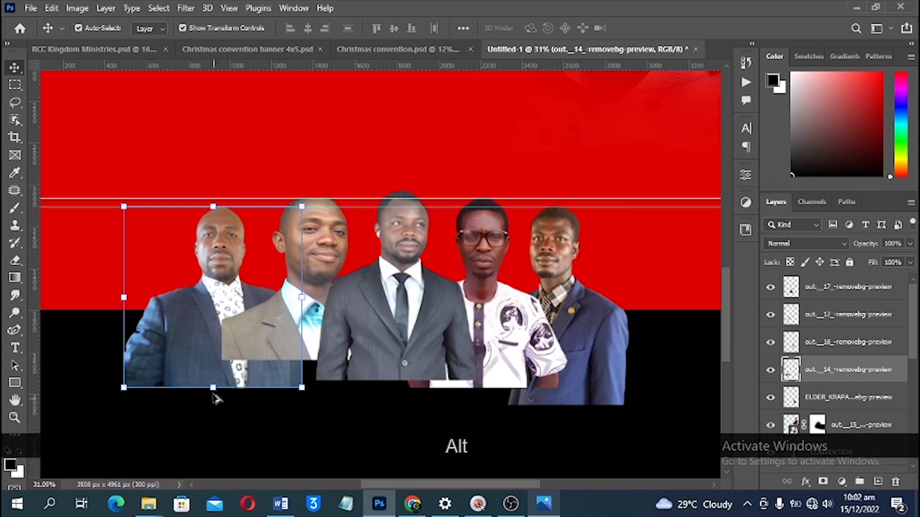
drag(211, 419, 214, 459)
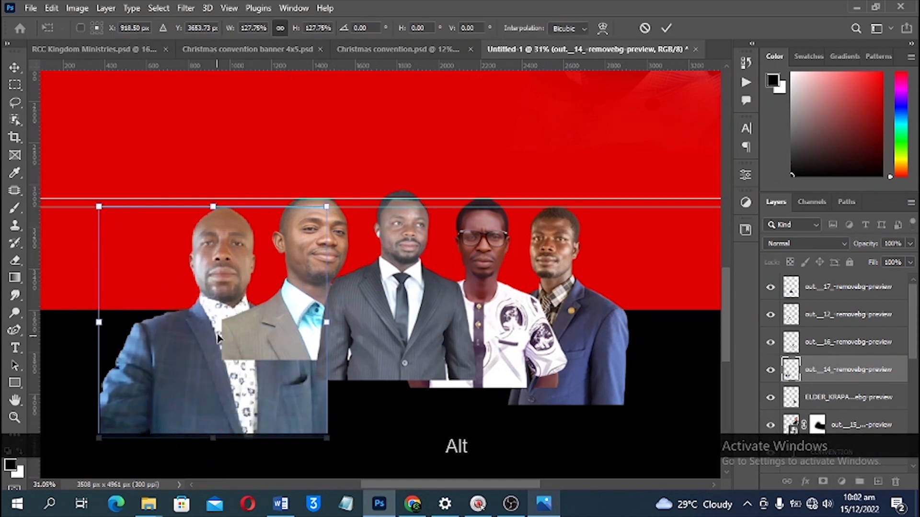
drag(219, 297, 215, 290)
key(Return)
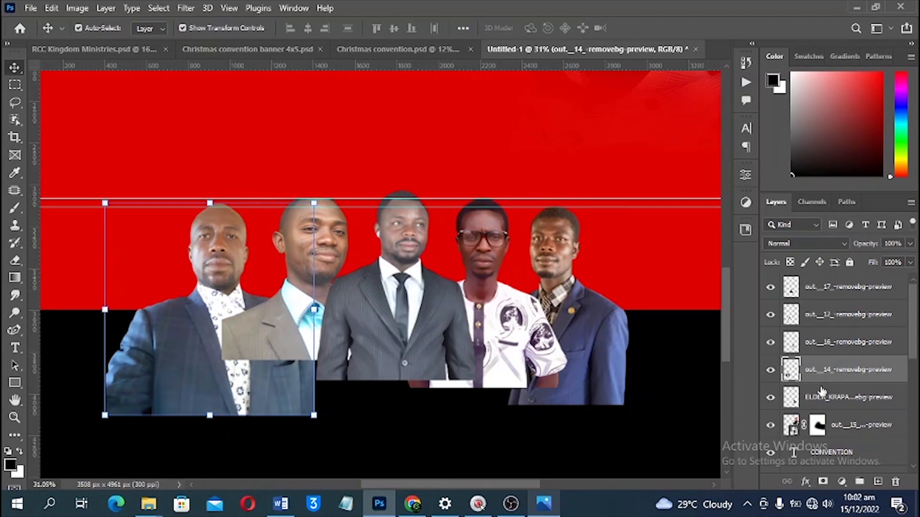
Step: Mask the out.__14_ layer and fade the portrait's lower edge into the black with a soft black 600 px brush at 100% opacity
click(823, 482)
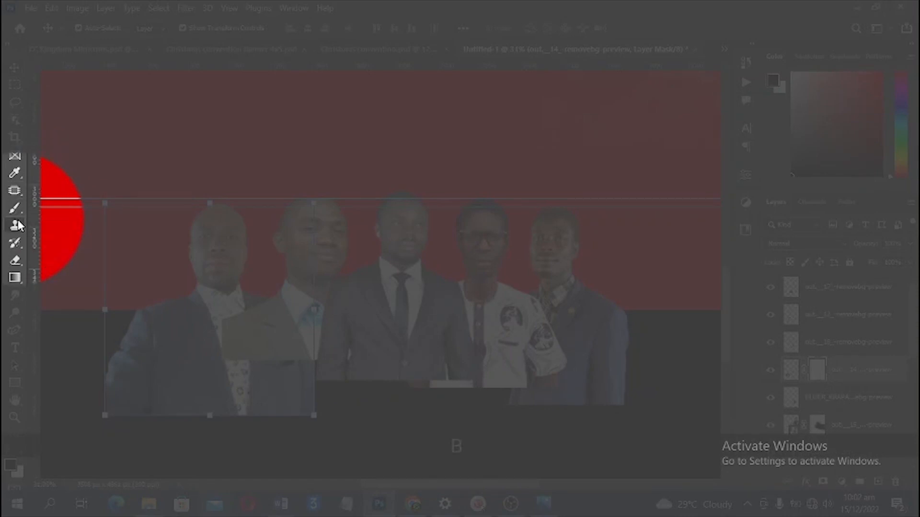
click(17, 221)
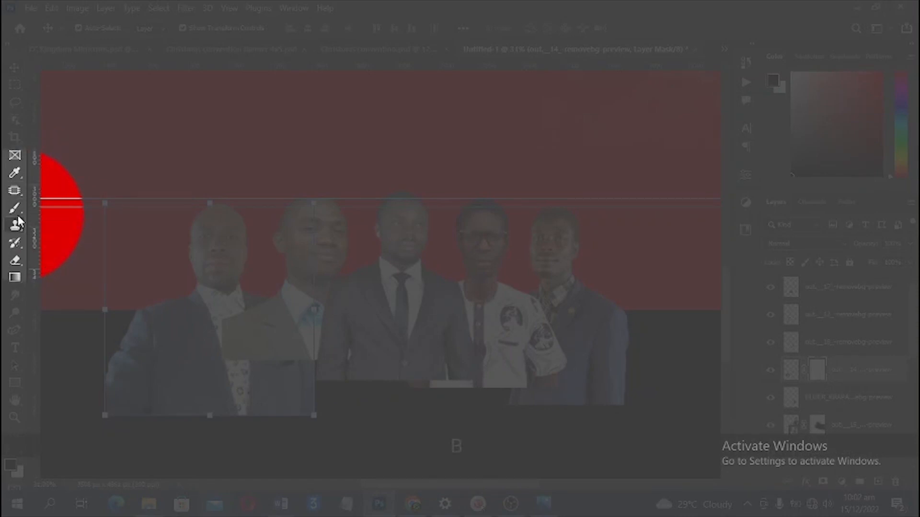
drag(16, 206, 53, 206)
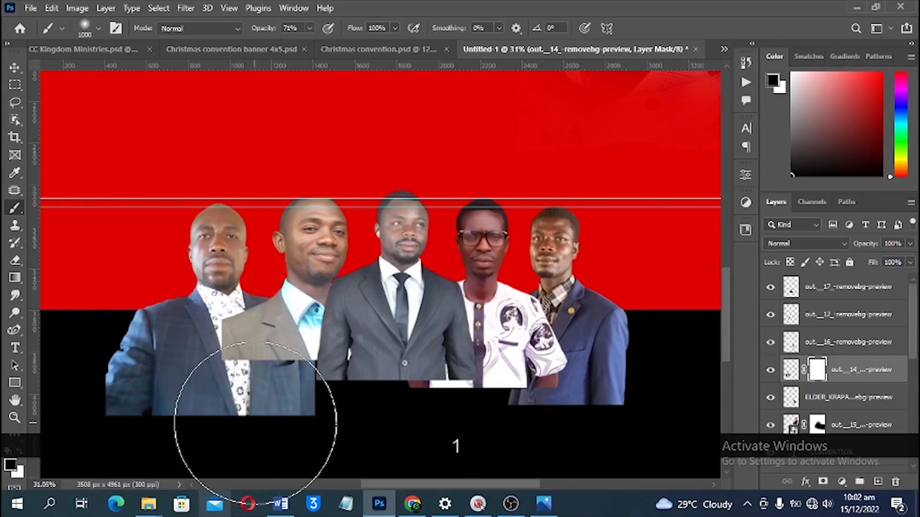
key(bracketleft)
key(bracketleft)
key(bracketleft)
key(bracketleft)
key(bracketleft)
key(bracketleft)
key(bracketleft)
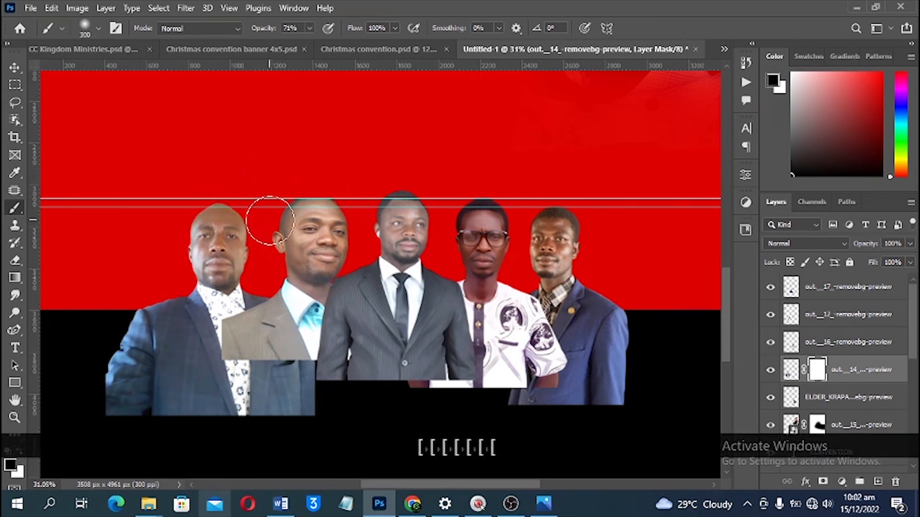
key(bracketright)
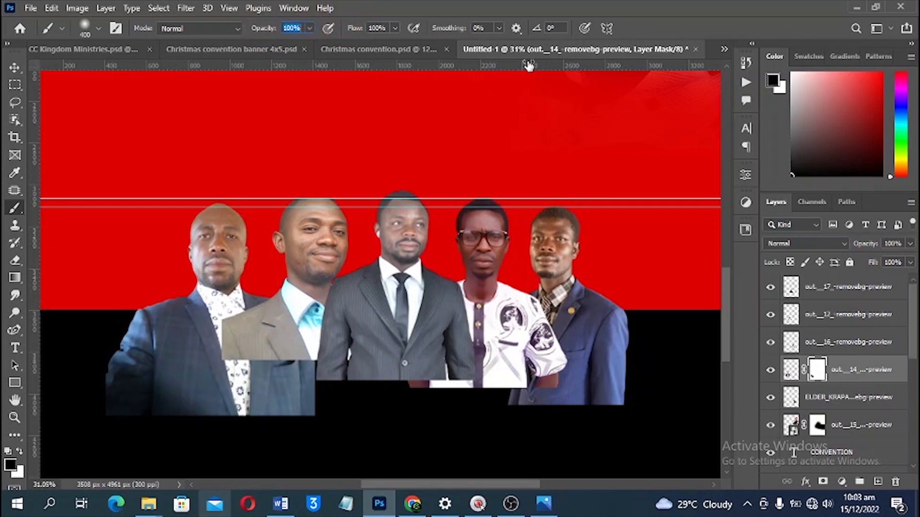
drag(528, 66, 527, 66)
key(])
key(])
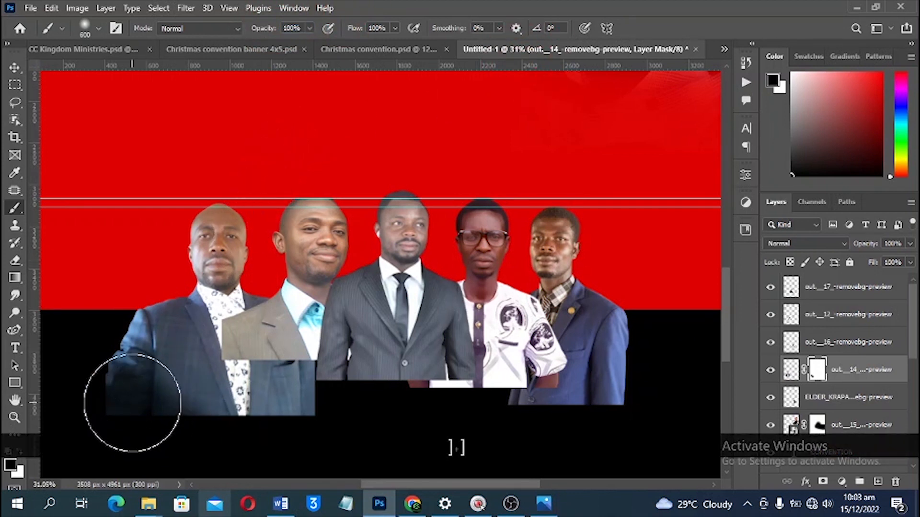
mouse_move(123, 398)
mouse_down()
mouse_move(125, 416)
mouse_move(180, 424)
mouse_up()
drag(342, 425, 117, 436)
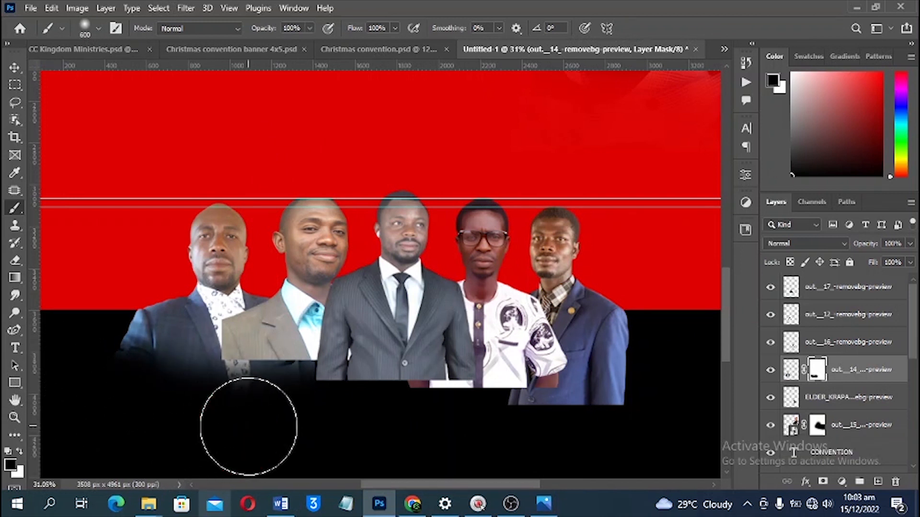
Step: Mask the out.__12_ layer and fade the portrait's lower edge into the black with a soft black 300 px brush
key(v)
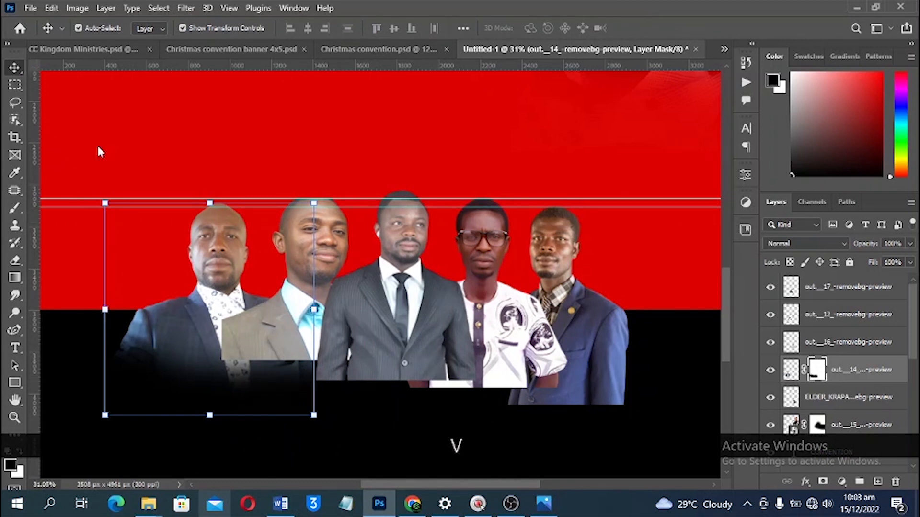
click(297, 286)
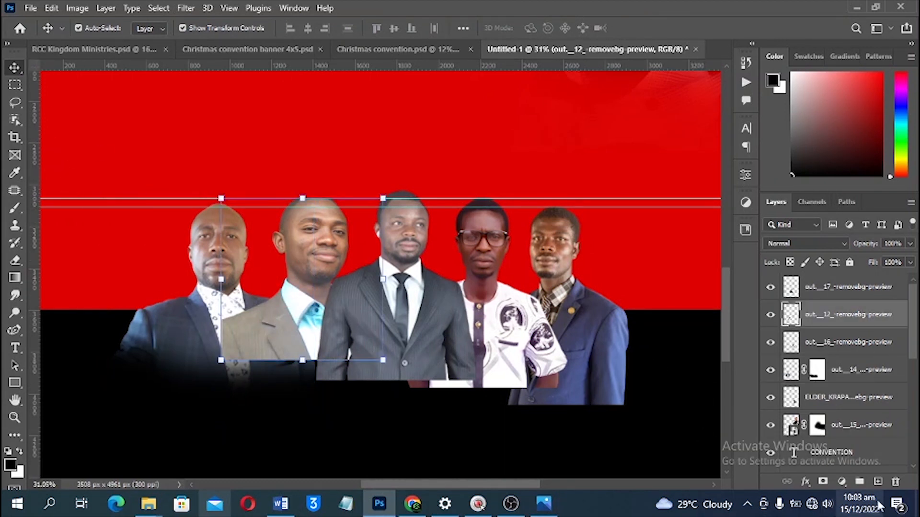
click(823, 482)
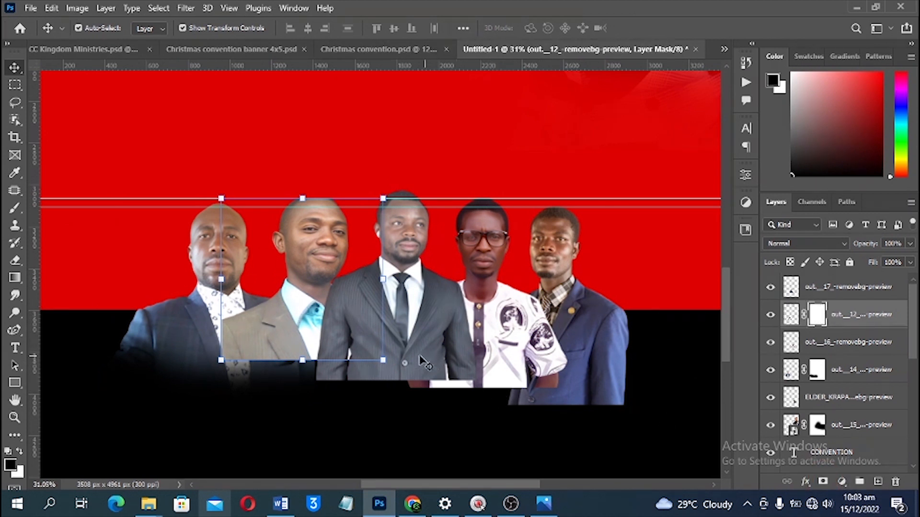
key(b)
key(bracketleft)
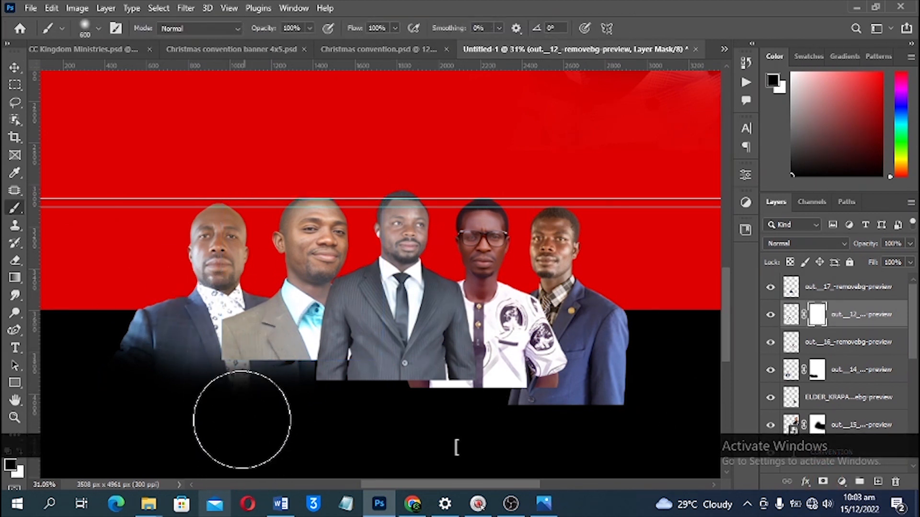
key(bracketleft)
key(bracketleft)
mouse_move(232, 370)
mouse_down()
mouse_move(214, 340)
mouse_move(356, 392)
mouse_move(382, 379)
mouse_up()
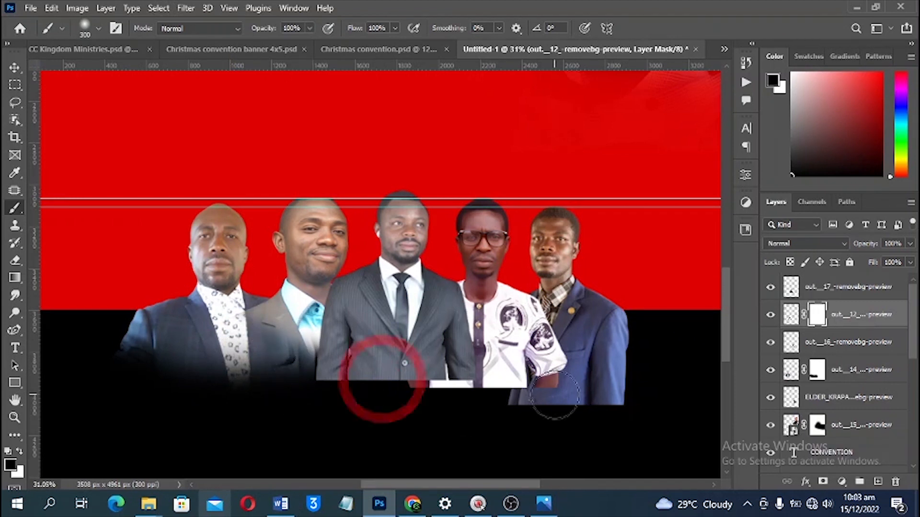
Step: Mask the out.__17_ layer and fade the grey-suited portrait's lower edge with a soft black 500 px brush
key(v)
click(399, 277)
click(823, 482)
key(b)
key(bracketright)
key(bracketright)
drag(337, 402, 497, 374)
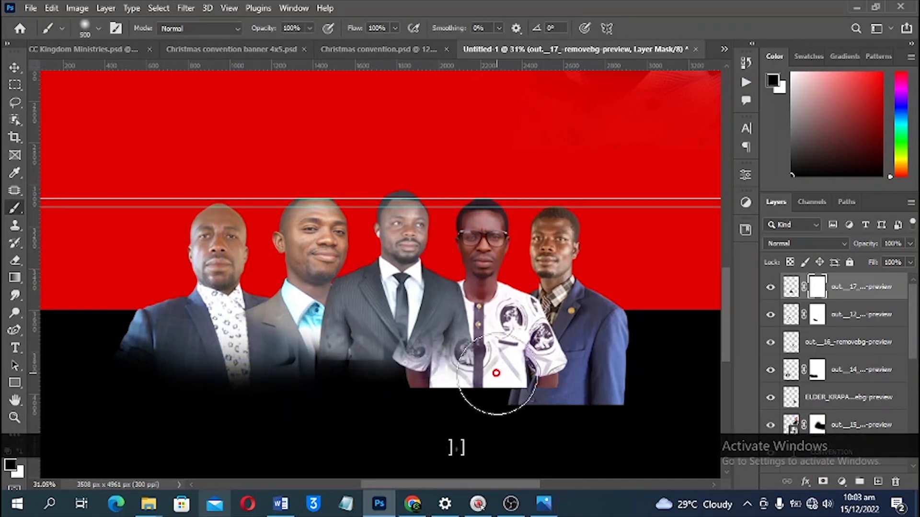
Step: Mask the out.__16_ layer and fade the white-shirted portrait's lower edge with the soft black 500 px brush
key(v)
click(479, 312)
click(823, 482)
key(b)
mouse_move(378, 393)
mouse_down()
mouse_move(521, 410)
mouse_move(462, 419)
mouse_move(513, 427)
mouse_move(598, 412)
mouse_up()
Step: Mask the blue-suited portrait at the end of the row and fade its lower edge with a soft black 400 px brush
key(bracketleft)
key(bracketleft)
click(824, 398)
click(823, 482)
key(bracketright)
click(790, 369)
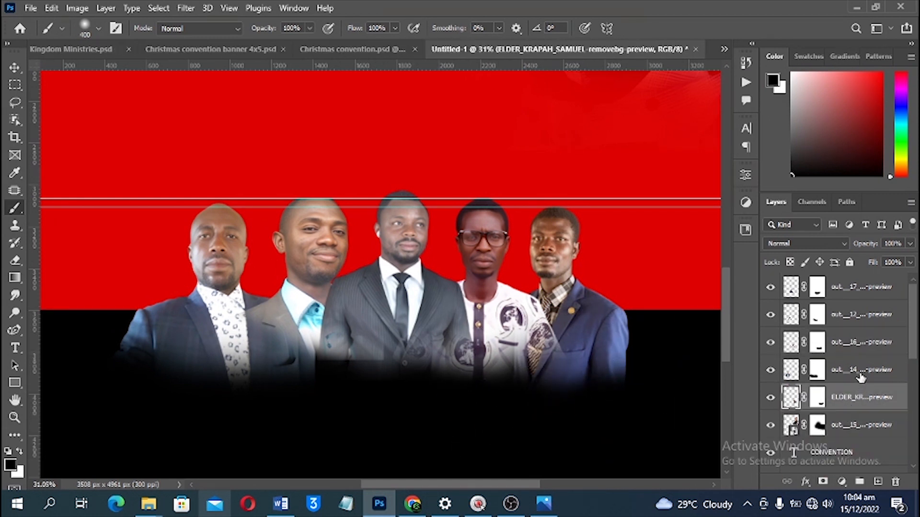
Step: Touch up the out.__12_ layer mask with the 400 px brush to hide the remaining hard edge beside the grey suit
key(v)
click(328, 261)
key(b)
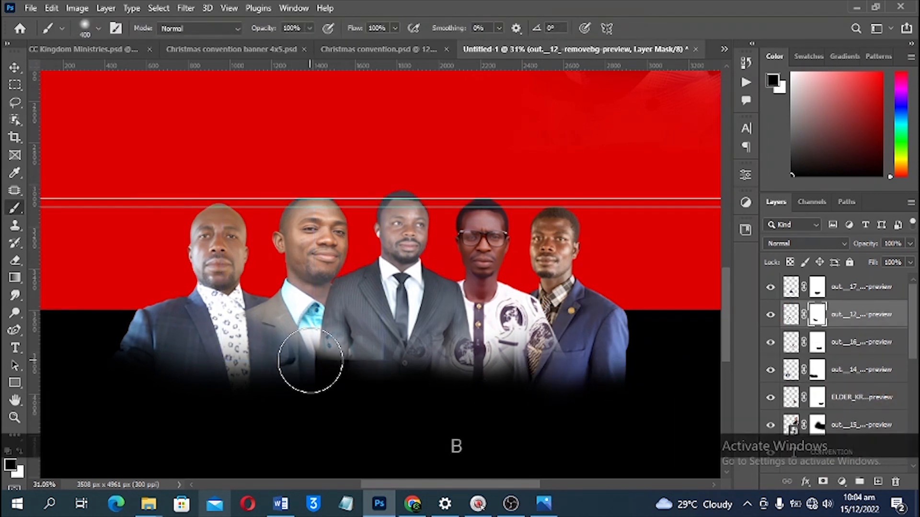
Step: Fade more of the out.__14_ portrait's lower edge into the black by painting on its layer mask
click(866, 361)
key(v)
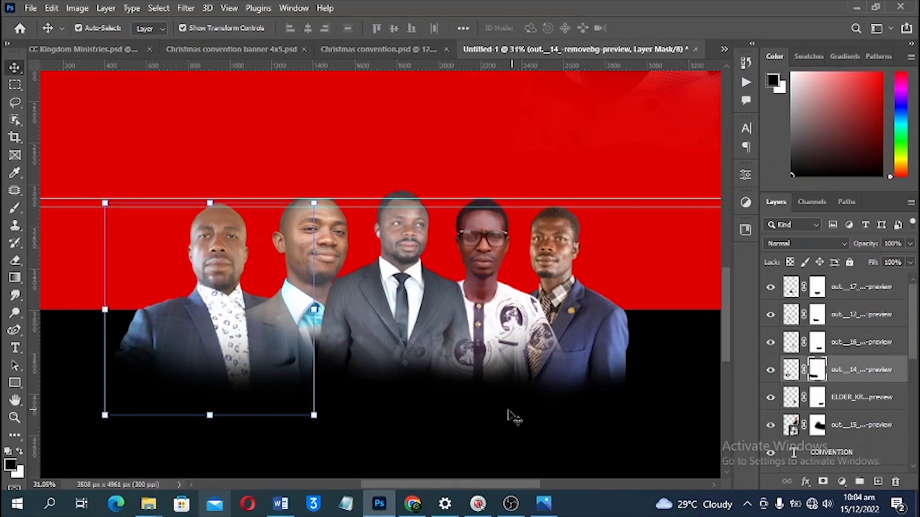
key(b)
key(])
key(])
key([)
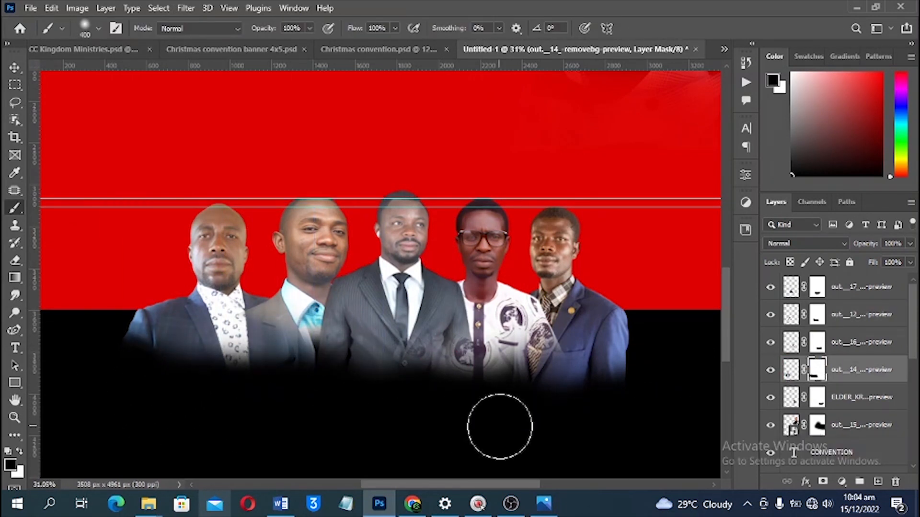
Step: Scale up the blue-suited portrait at the end of the row to about 112% and nudge it slightly to the right
key(v)
scroll(585, 431, down, 2)
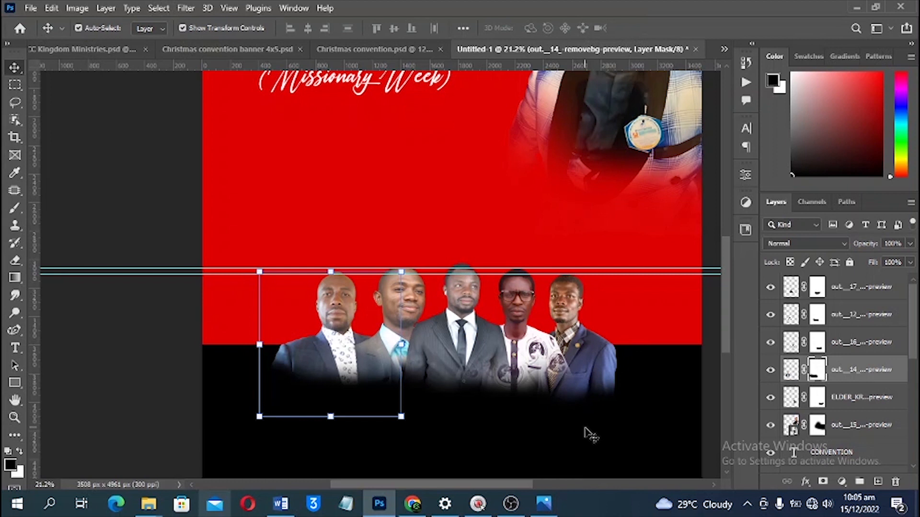
click(597, 361)
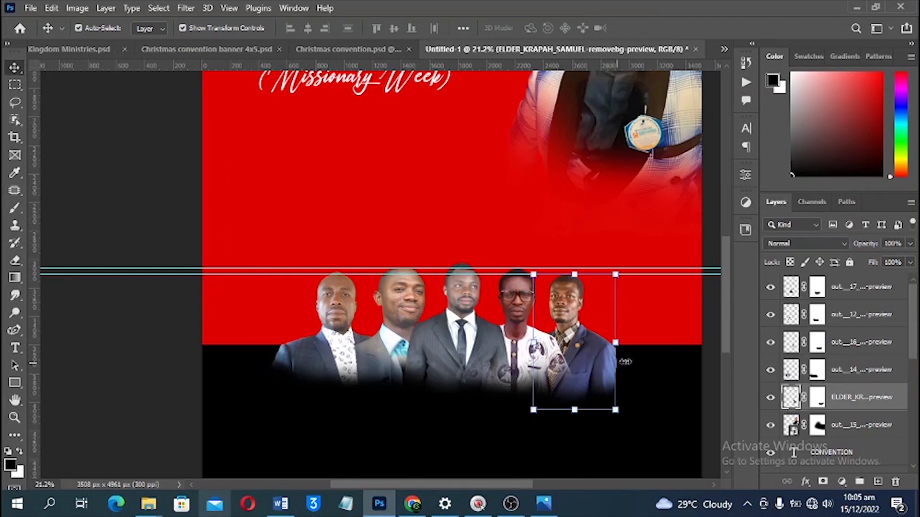
drag(615, 345, 594, 354)
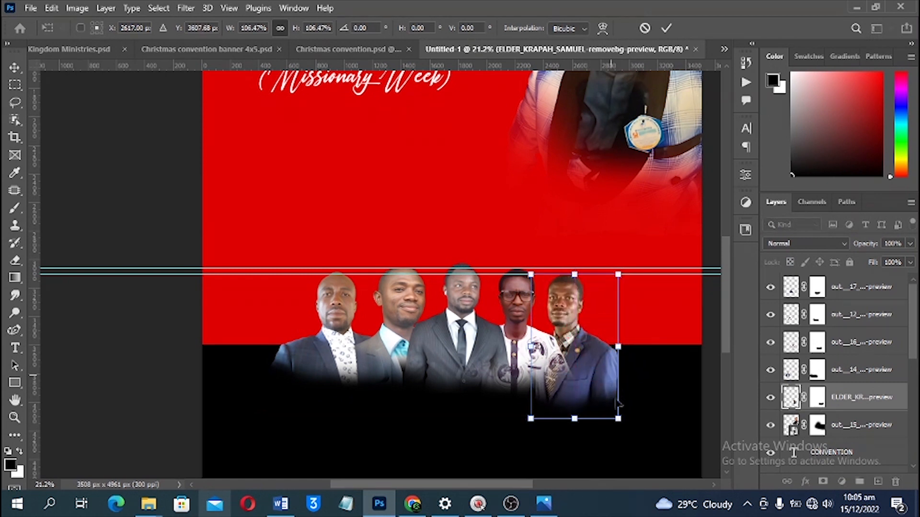
drag(614, 419, 622, 425)
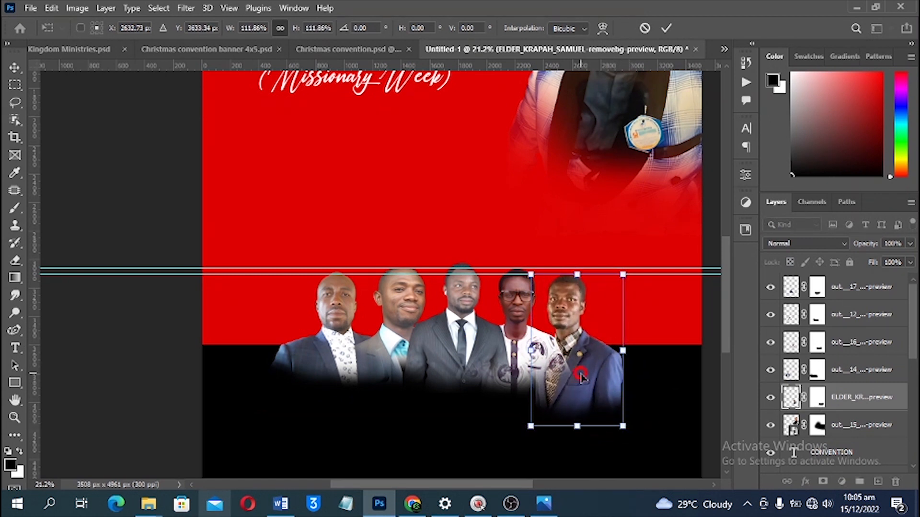
key(KP_Enter)
key(Right)
key(Right)
key(Right)
key(Right)
key(Right)
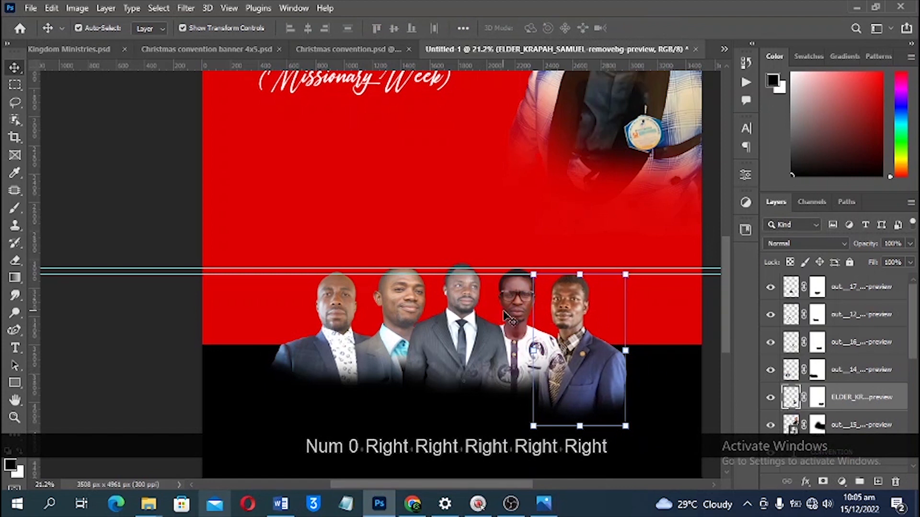
Step: Scale up the white-shirted out.__16_ portrait to about 110%
click(509, 319)
drag(575, 398, 585, 410)
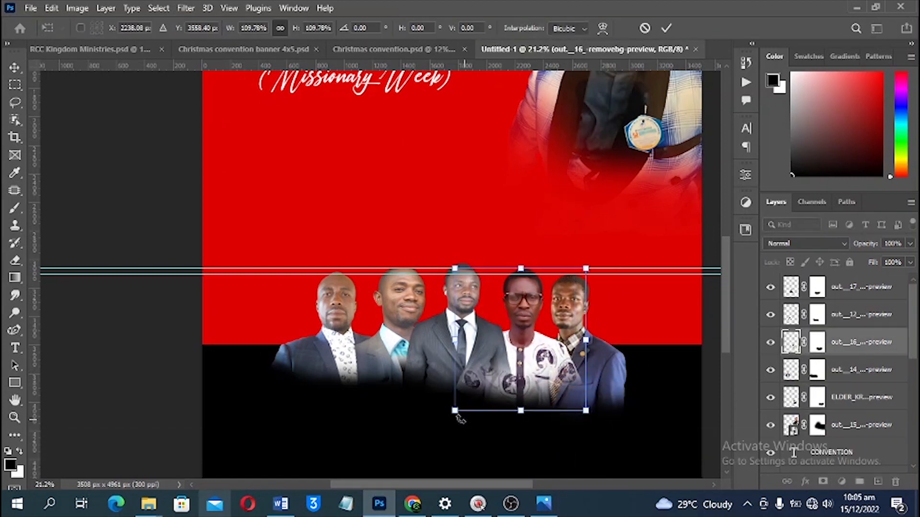
drag(457, 416, 456, 412)
Step: Nudge the blue-suited portrait further right and fade more of its lower edge on its mask with a larger brush
click(818, 398)
key(Right)
key(Right)
key(Right)
key(Right)
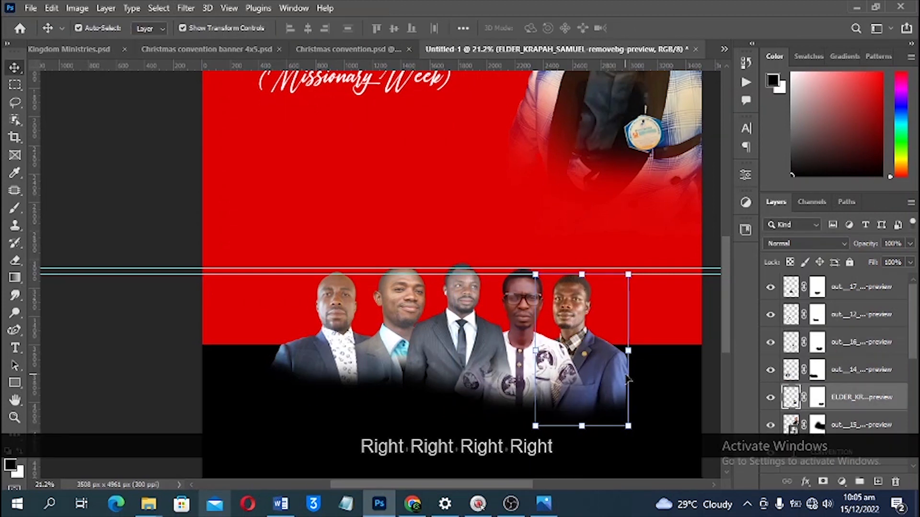
key(Right)
click(818, 401)
key(b)
key(])
Step: Fade more of the enlarged out.__16_ portrait's lower edge into the black on its layer mask
key(v)
click(522, 357)
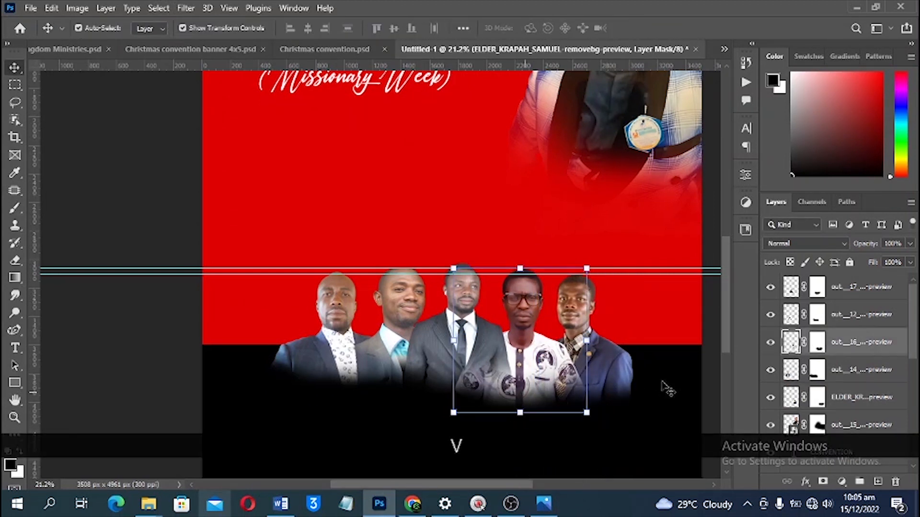
click(818, 342)
key(b)
drag(470, 418, 556, 417)
key(v)
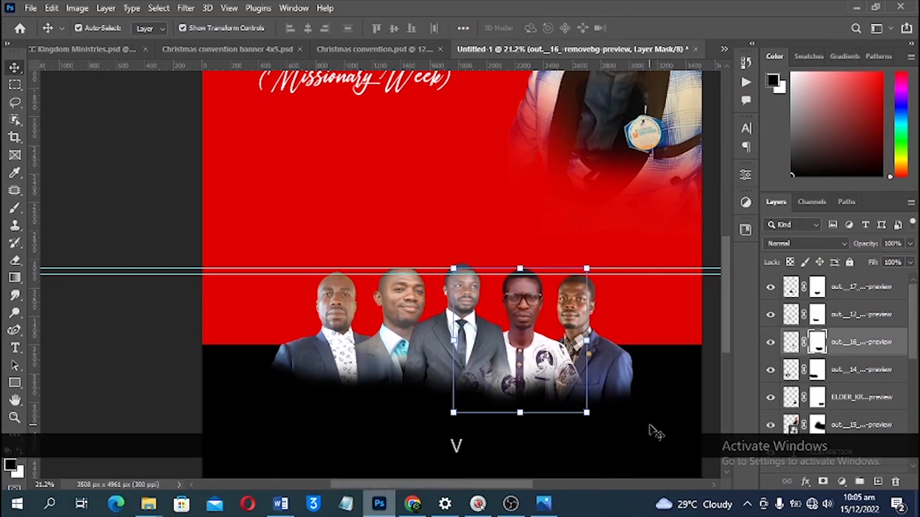
Step: Group all six portrait layers, including the host's, and name the group Photos
key(ctrl+0)
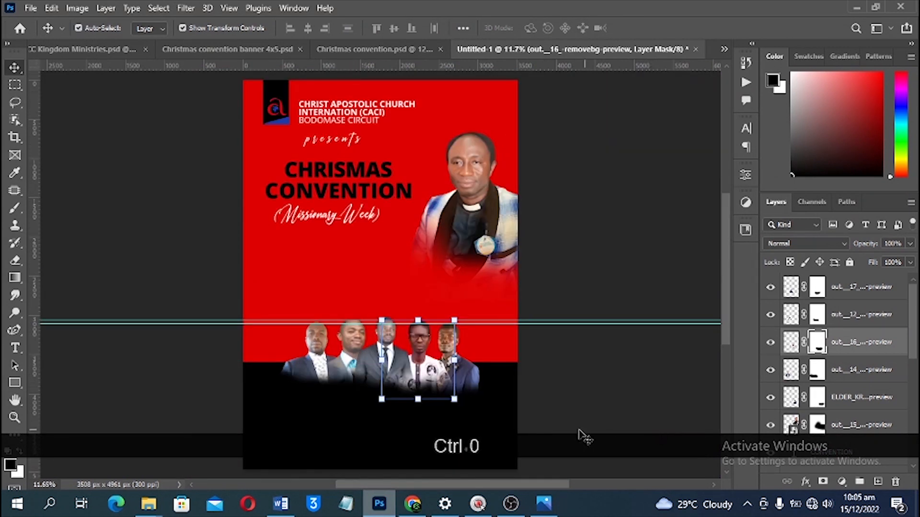
click(579, 389)
click(846, 281)
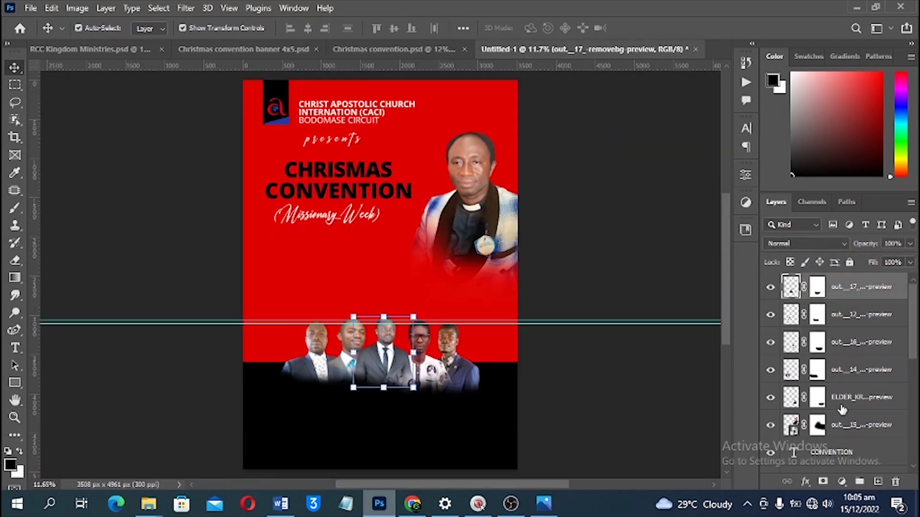
shift+click(865, 408)
shift+click(845, 418)
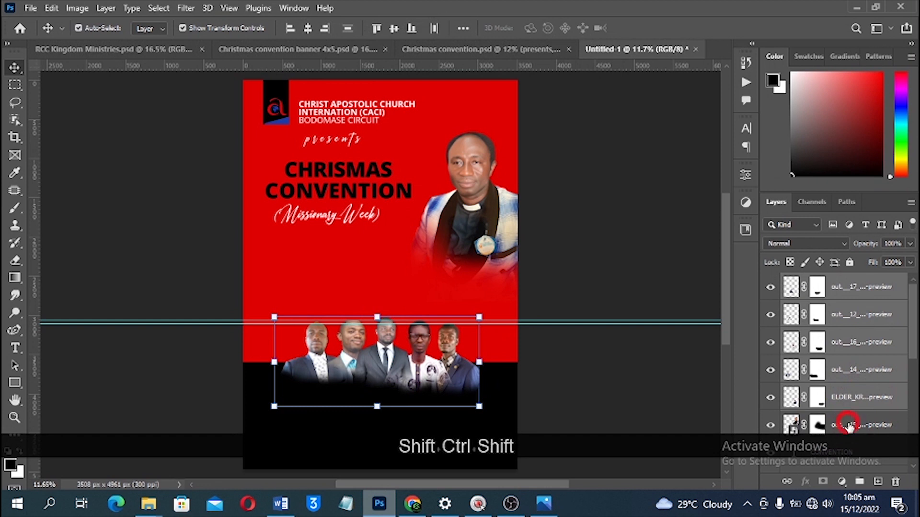
key(ctrl+g)
double_click(820, 283)
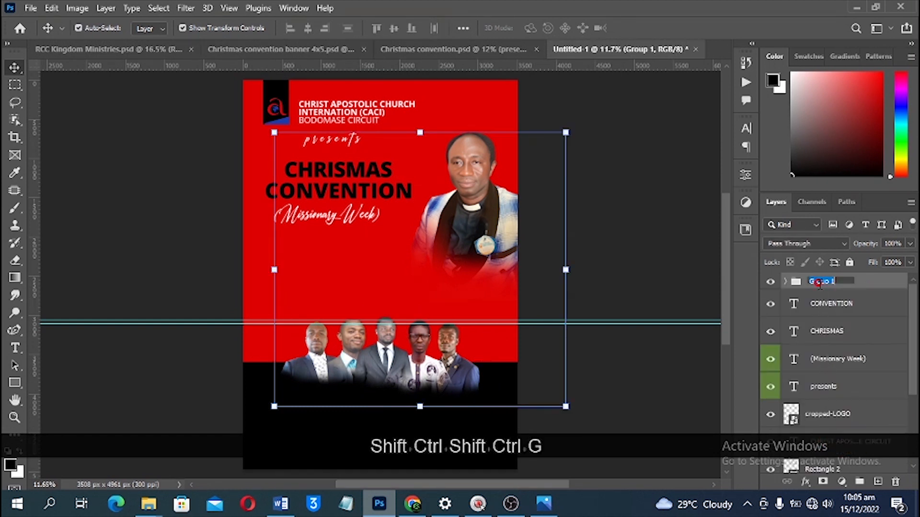
text(Photos)
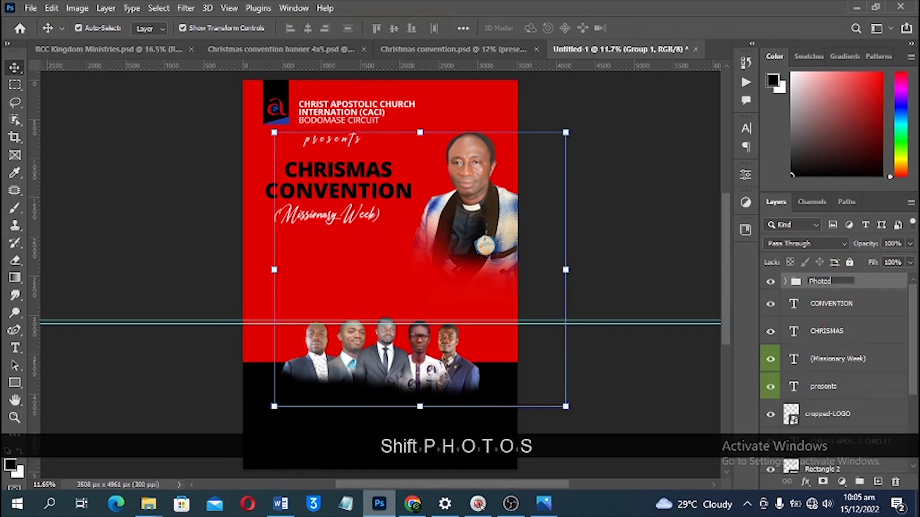
key(Return)
click(619, 366)
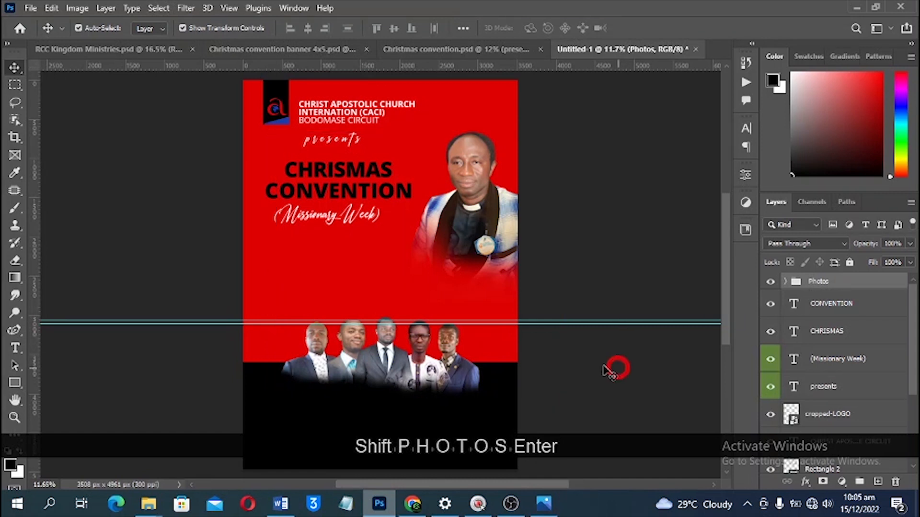
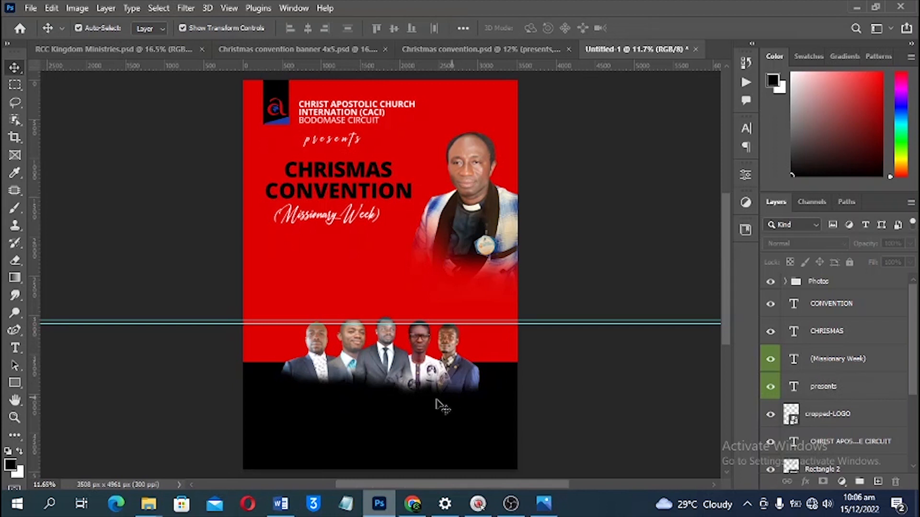
Step: Take the out.__15_ host portrait layer out of the Photos group and place it above the group
click(848, 281)
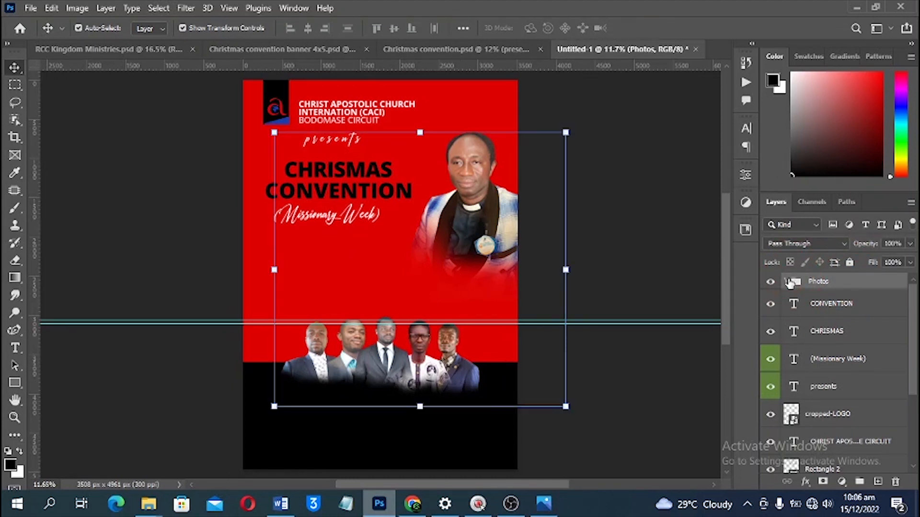
click(786, 281)
drag(836, 441, 790, 287)
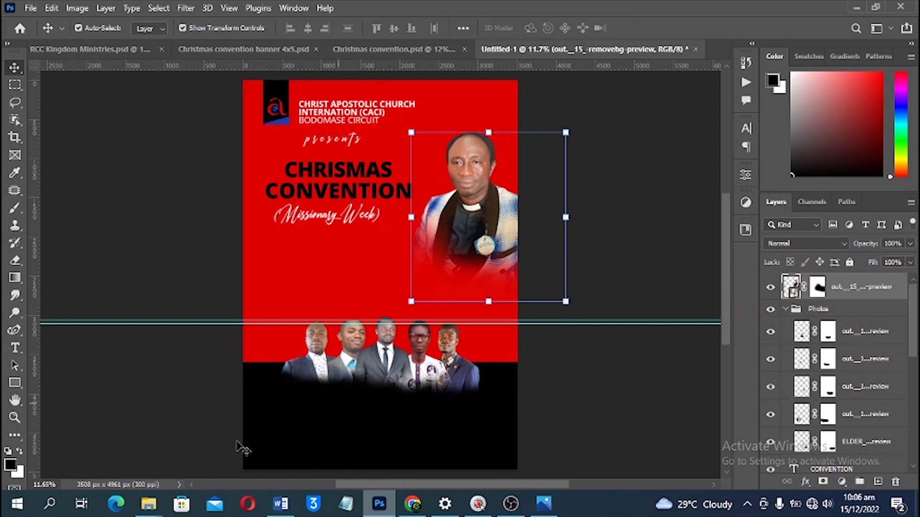
click(786, 309)
Step: Scale the Photos group of five guest portraits up to about 109%
click(840, 309)
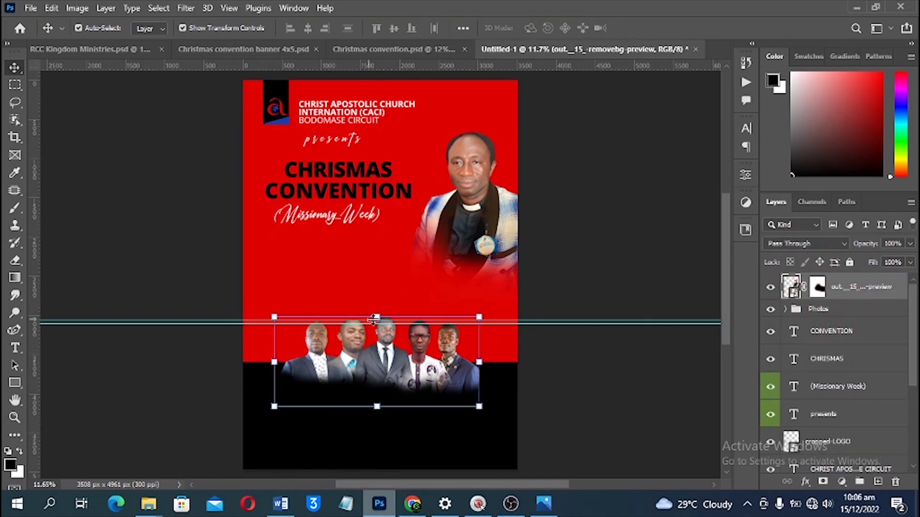
drag(377, 405, 374, 411)
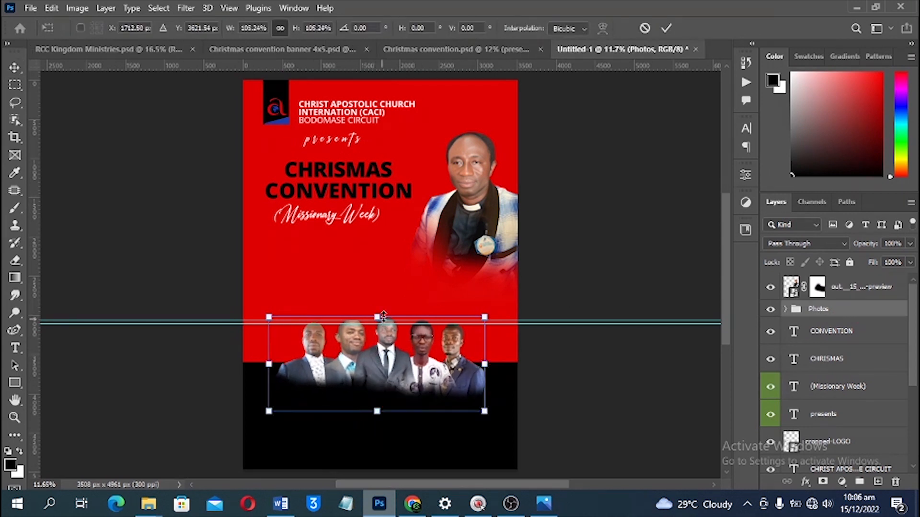
drag(378, 317, 384, 312)
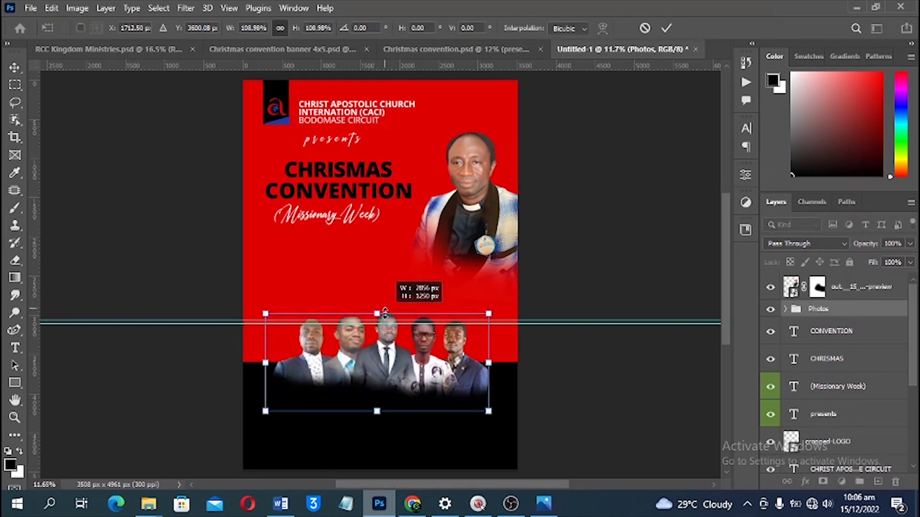
double_click(397, 379)
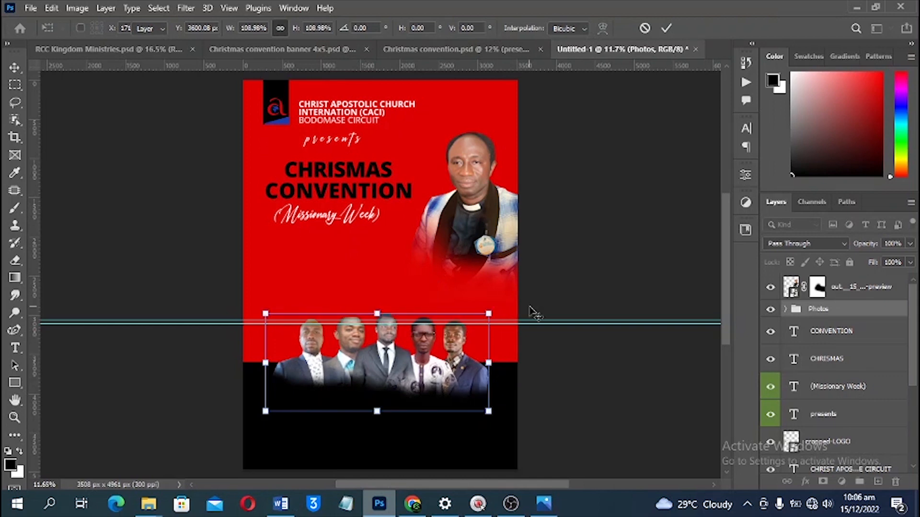
click(619, 208)
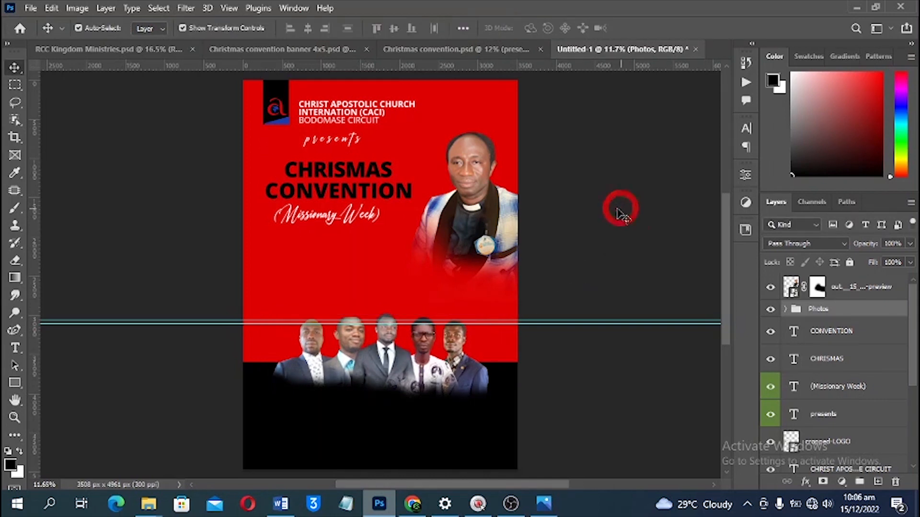
Step: Look over the Christmas convention.psd reference design and return to the Untitled-1 flyer
click(463, 50)
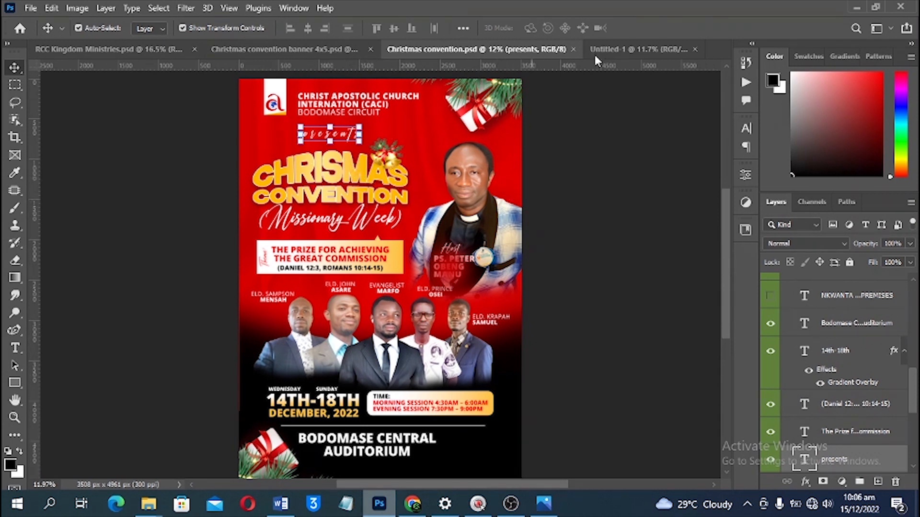
click(636, 48)
key(alt)
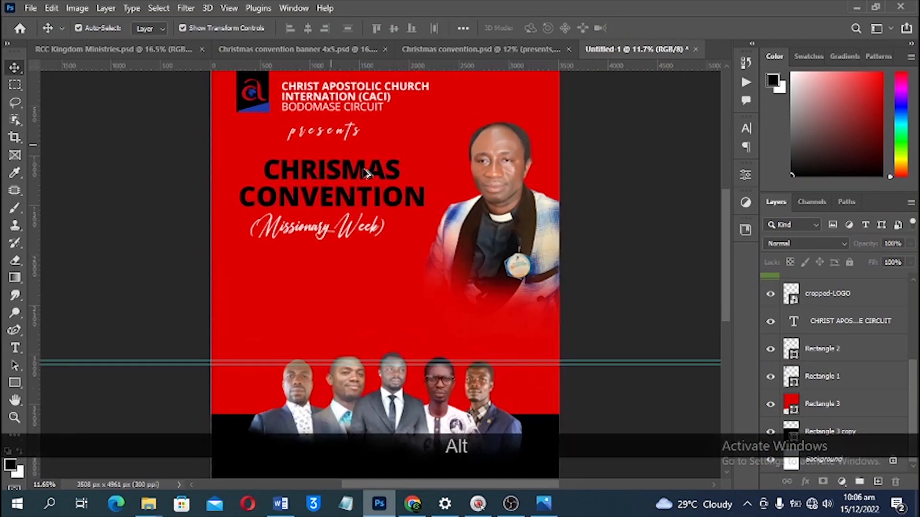
Step: Move the (Missionary Week) and CONVENTION text lines slightly down to open a gap beneath CHRISMAS
scroll(365, 174, up, 5)
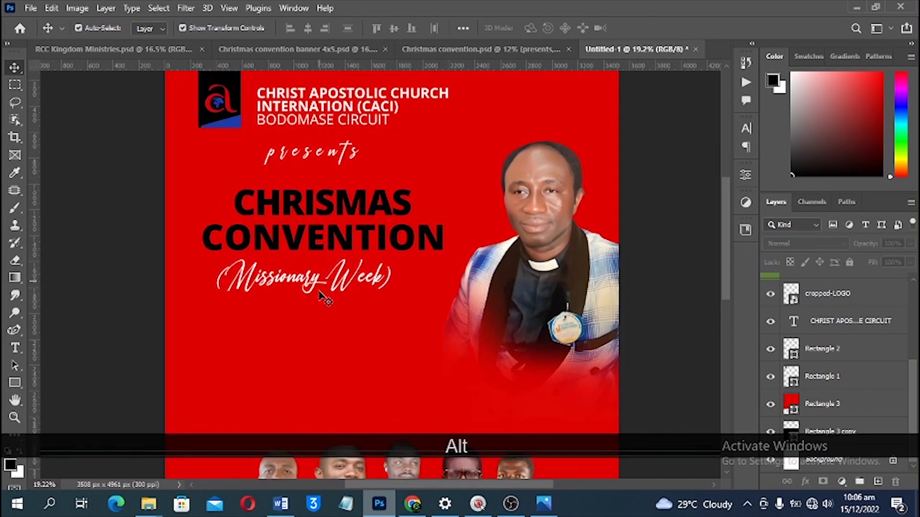
drag(319, 281, 318, 297)
drag(322, 235, 322, 251)
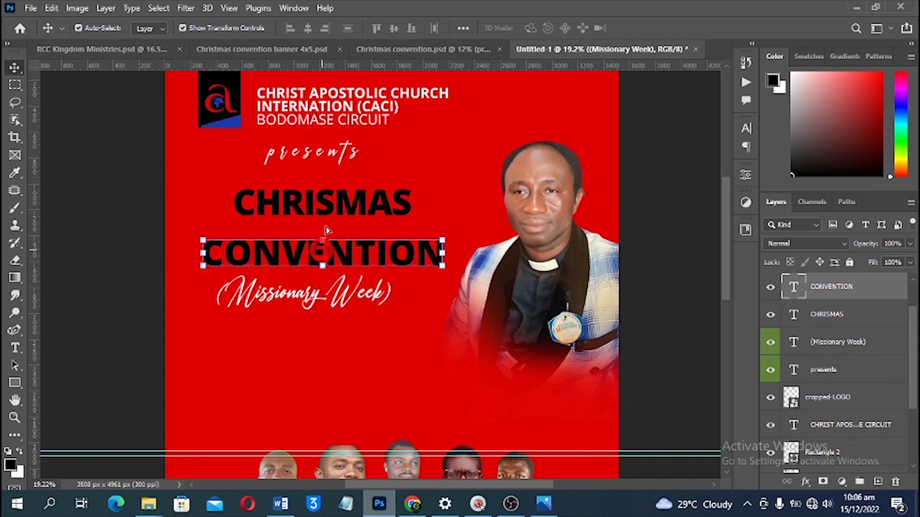
Step: Scale the CHRISMAS text up to about 139% and align its left edge with CONVENTION
click(330, 201)
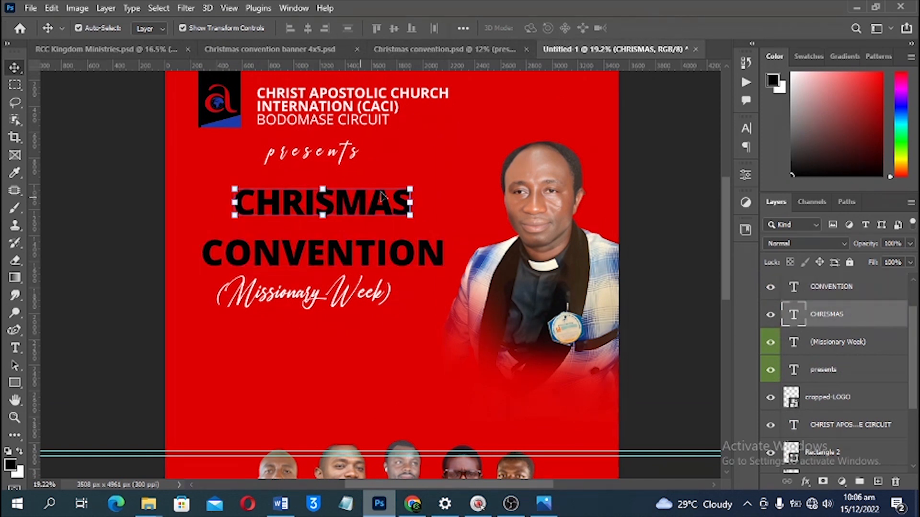
key(ctrl+t)
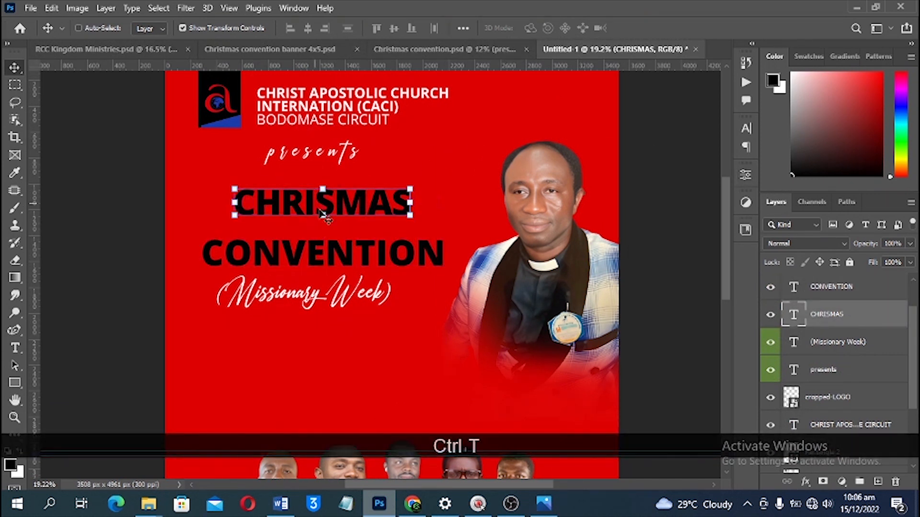
drag(415, 218, 456, 229)
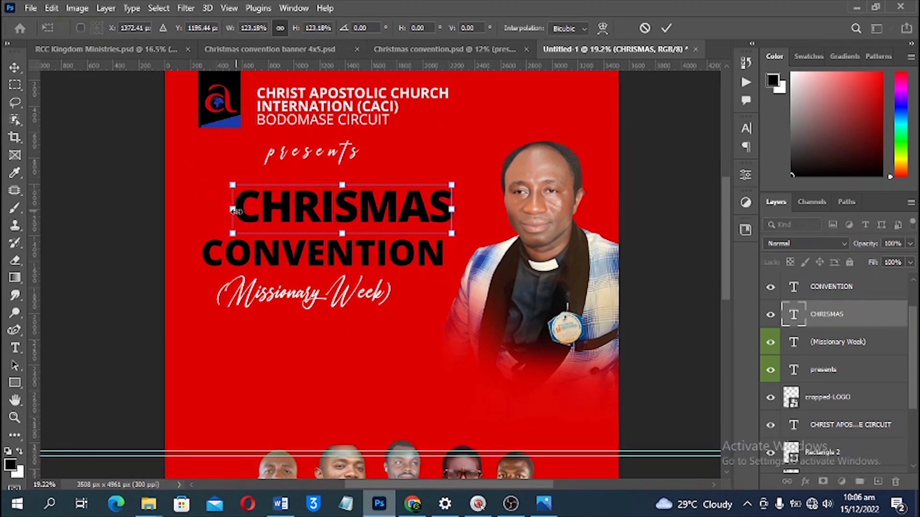
drag(234, 216, 206, 218)
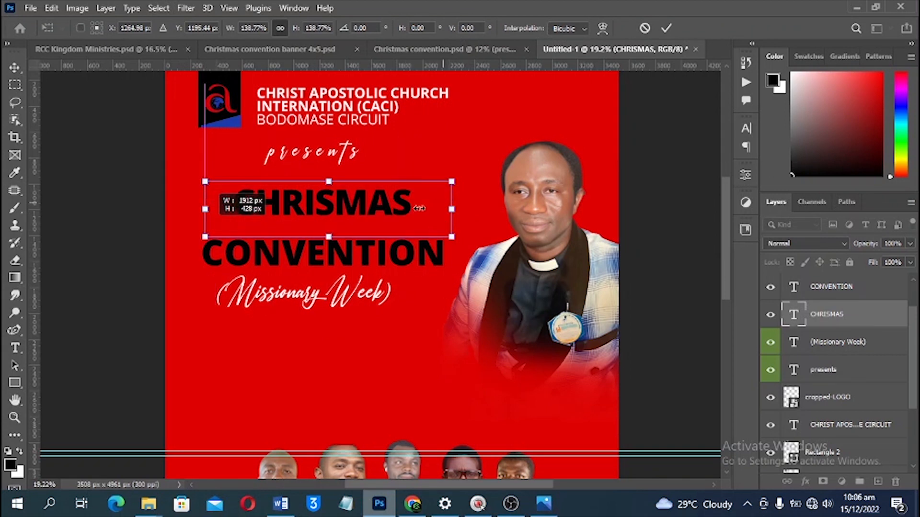
key(Return)
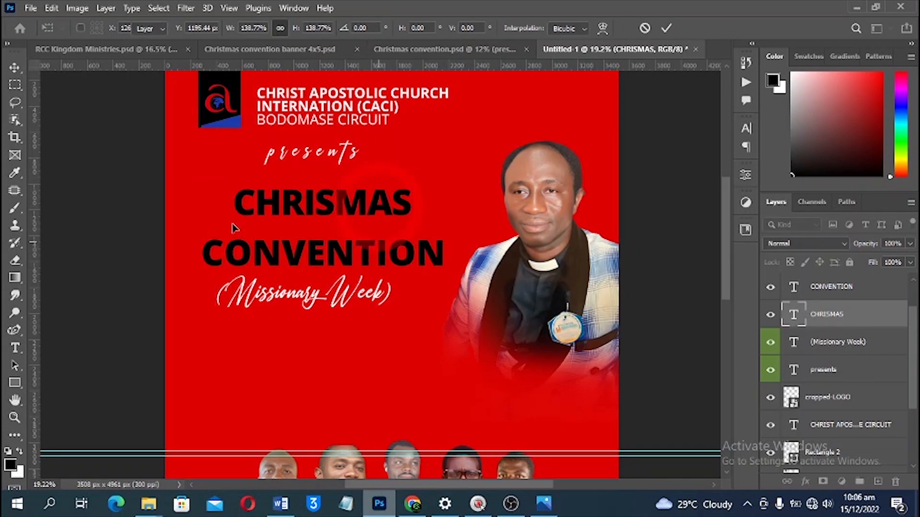
shift+click(234, 247)
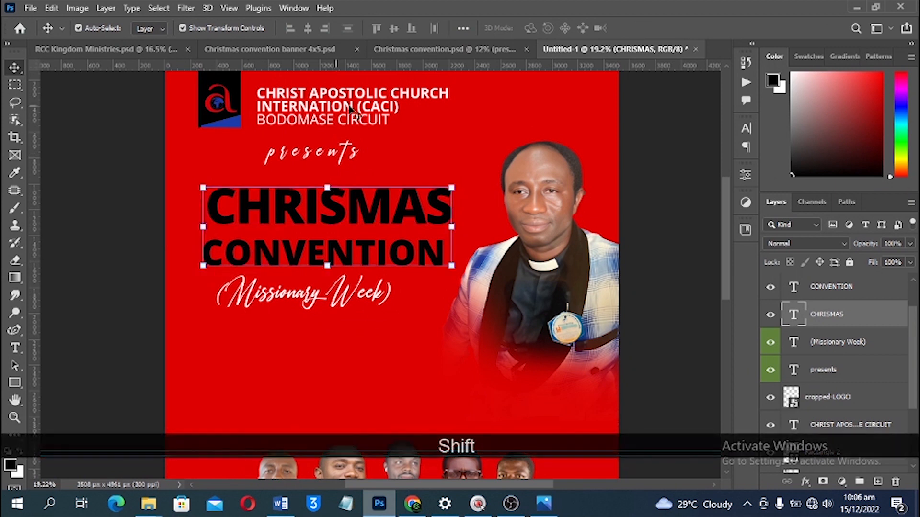
click(308, 29)
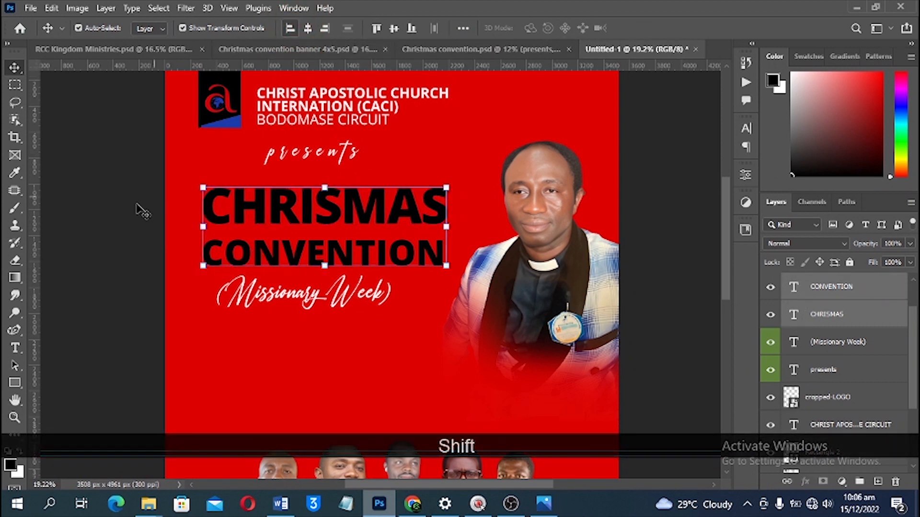
Step: Shrink CHRISMAS slightly to match the width of CONVENTION, and move CONVENTION up close beneath it
click(392, 200)
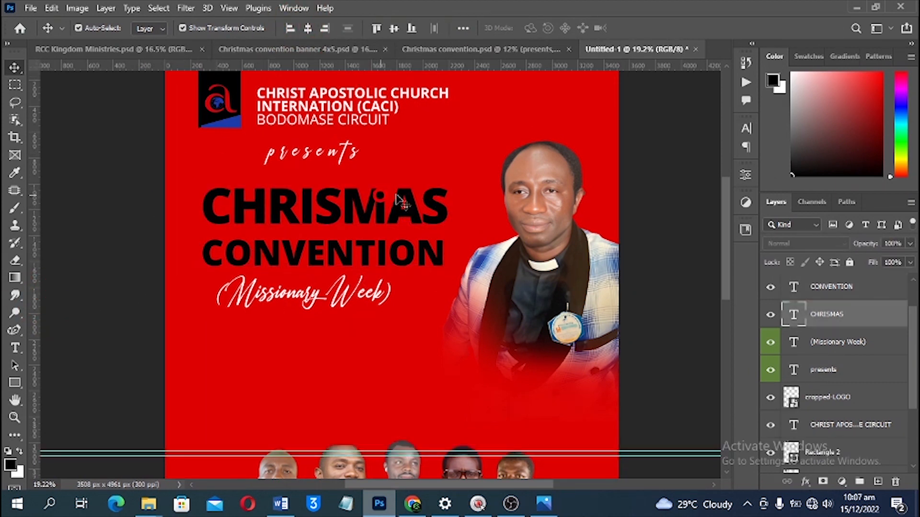
drag(448, 186, 446, 185)
click(369, 276)
drag(371, 257, 373, 249)
Step: Scale the CHRISMAS and CONVENTION lines down together to about 94.5%
shift+click(371, 203)
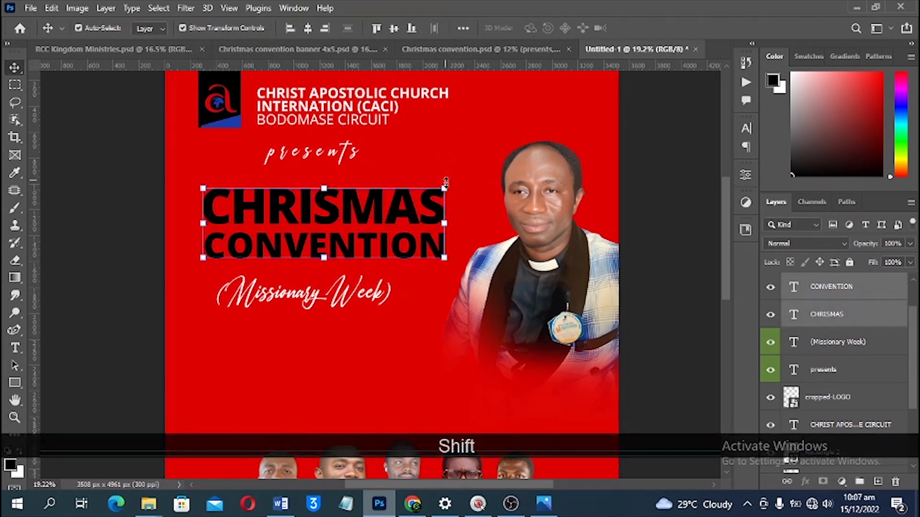
key(ctrl+t)
drag(445, 185, 433, 192)
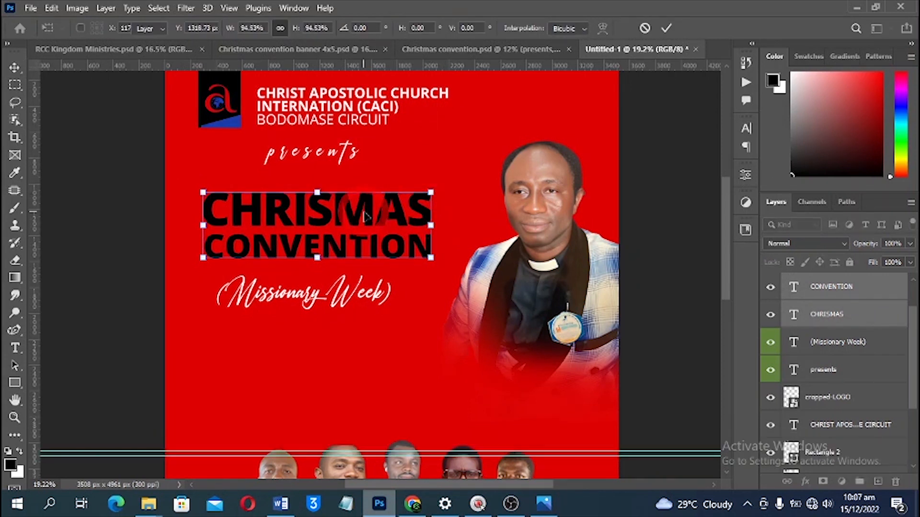
key(Return)
Step: Move the (Missionary Week) line up directly beneath CONVENTION
mouse_move(316, 302)
mouse_down()
mouse_move(320, 328)
mouse_move(324, 285)
mouse_up()
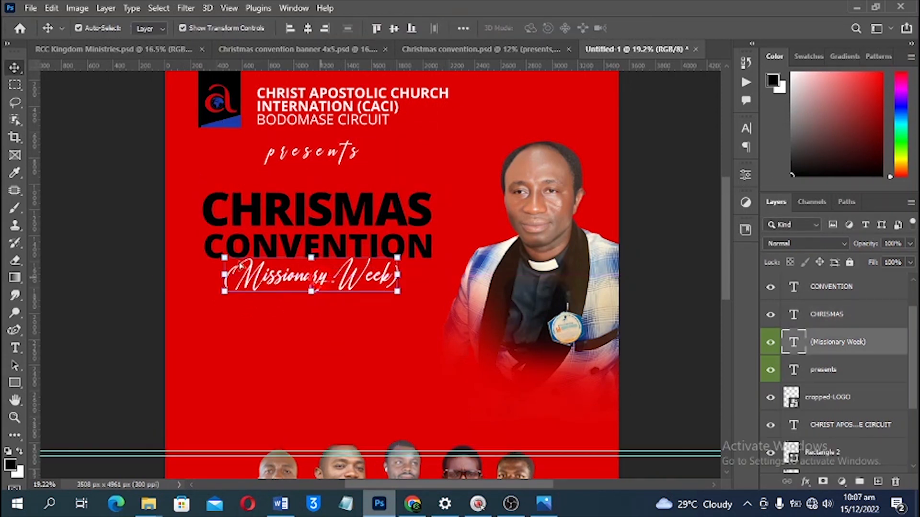
click(15, 260)
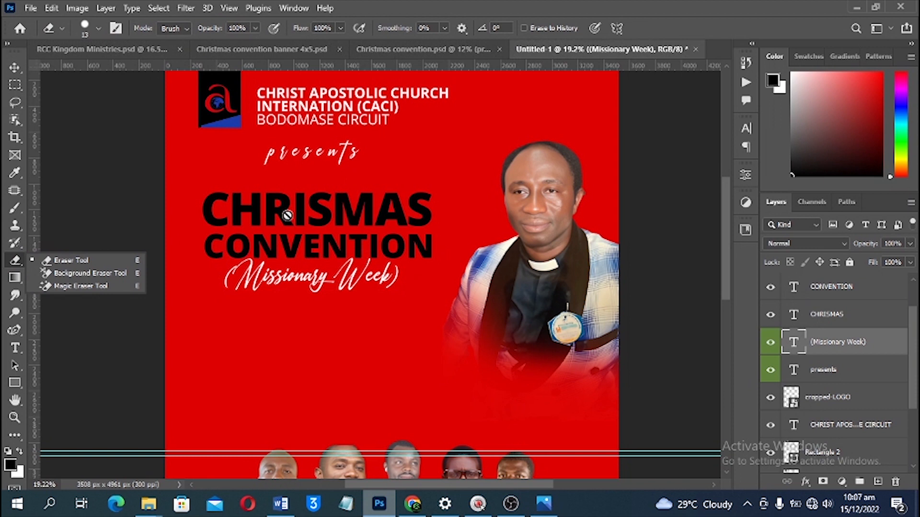
key(v)
click(371, 213)
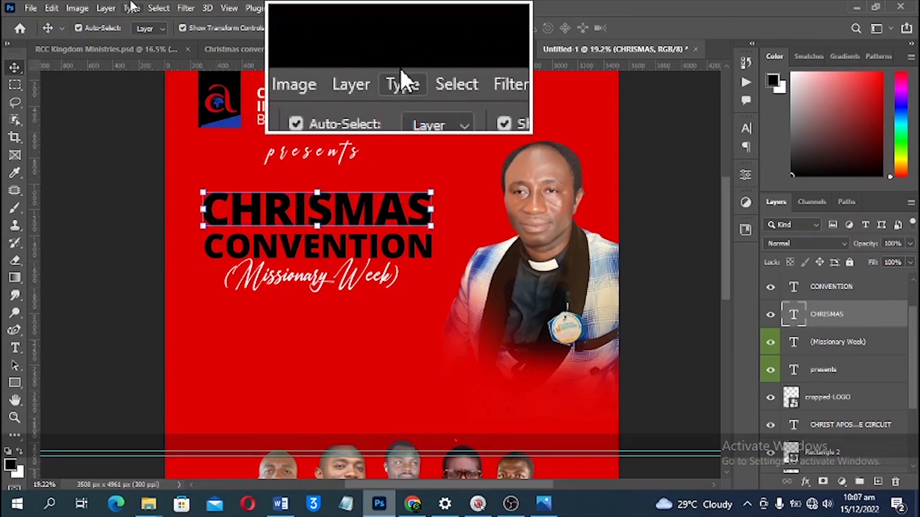
click(131, 7)
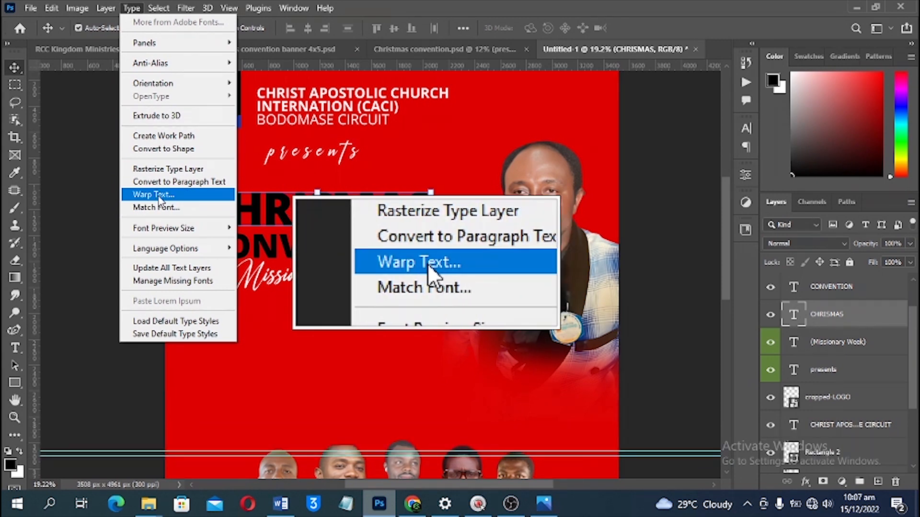
click(159, 196)
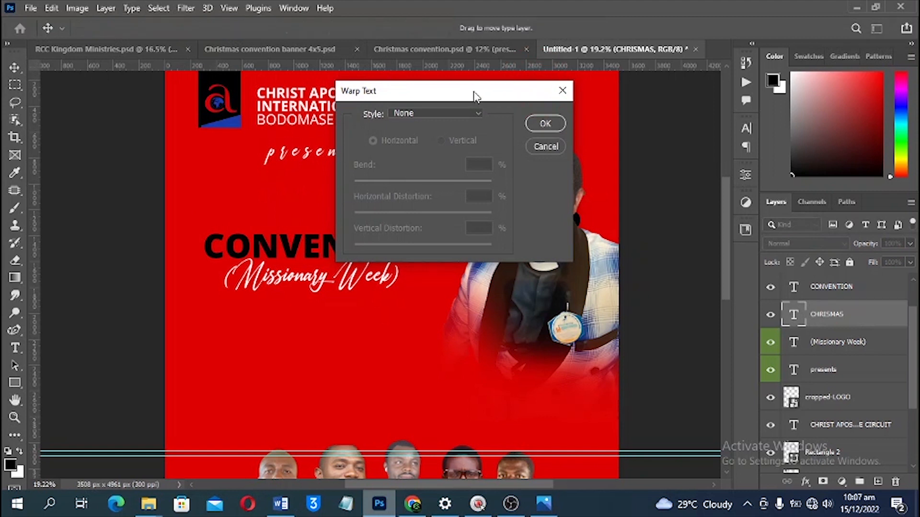
drag(476, 97, 568, 104)
key(ctrl+z)
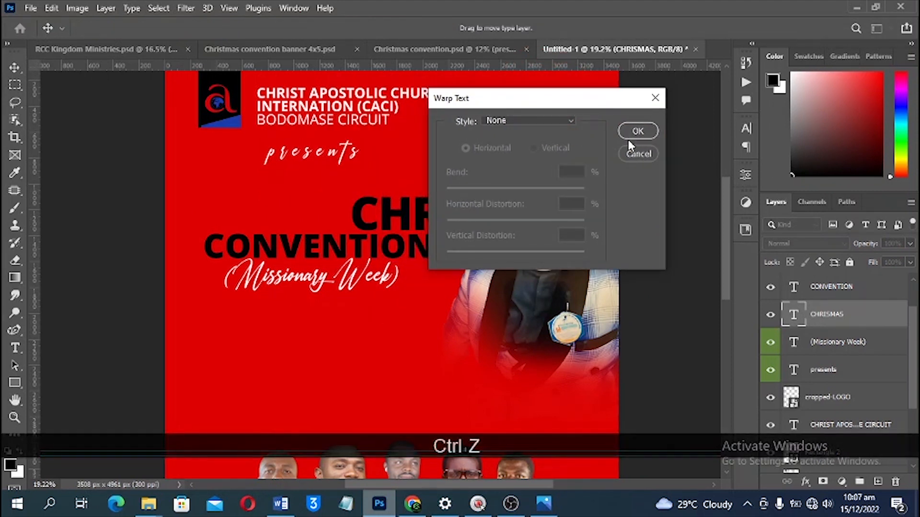
click(634, 155)
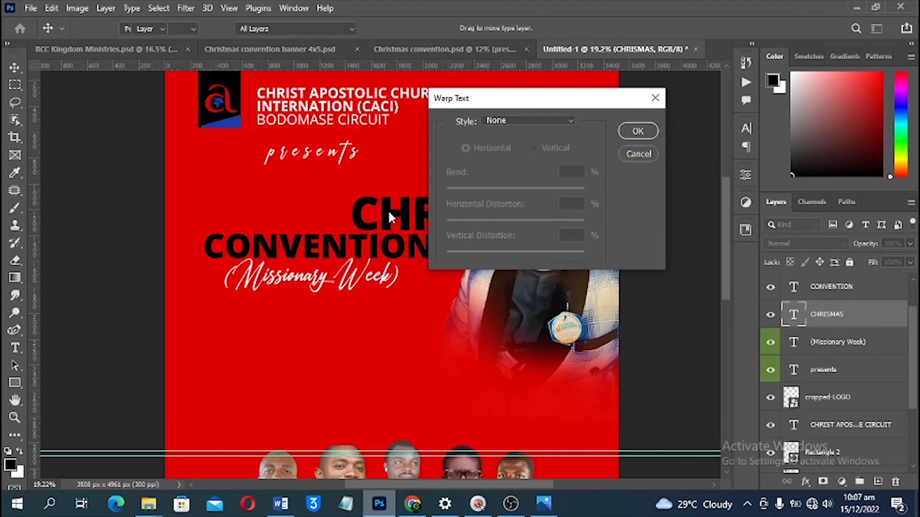
key(ctrl+z)
key(ctrl+z)
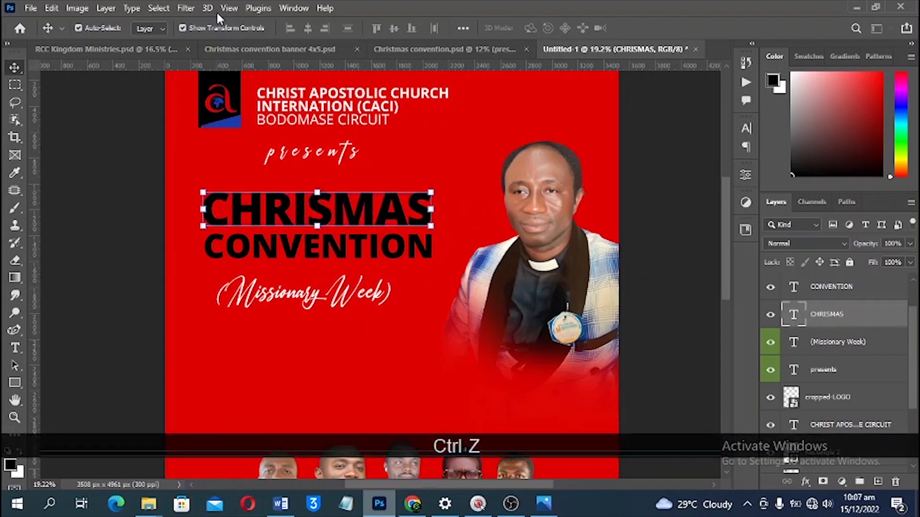
Step: Open the Warp Text settings for the CHRISMAS line and place the dialog clear of the title
click(132, 15)
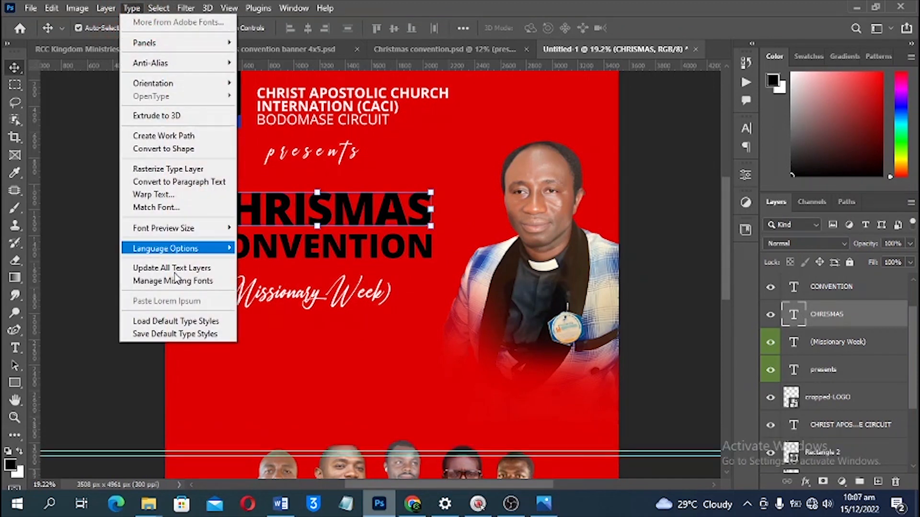
click(155, 196)
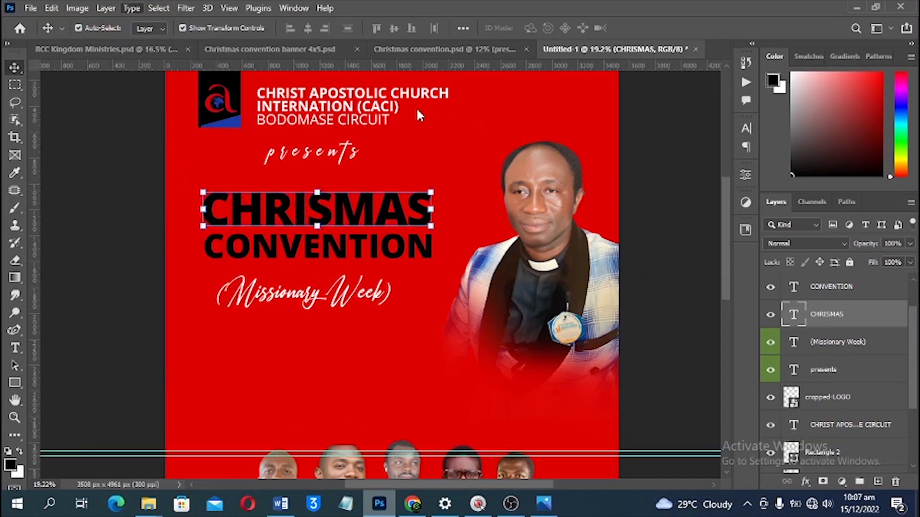
drag(478, 102, 588, 96)
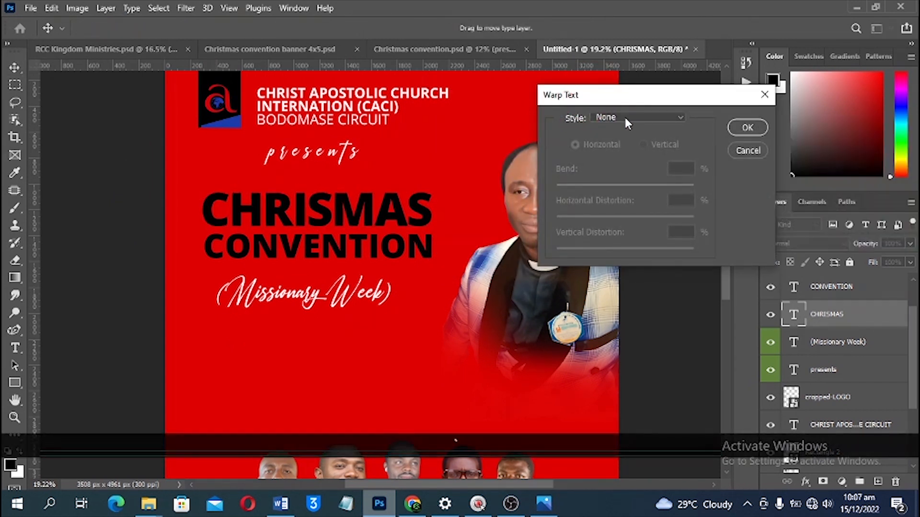
Step: Try the Arc, Fish and Squeeze warp styles on the CHRISMAS text
click(625, 120)
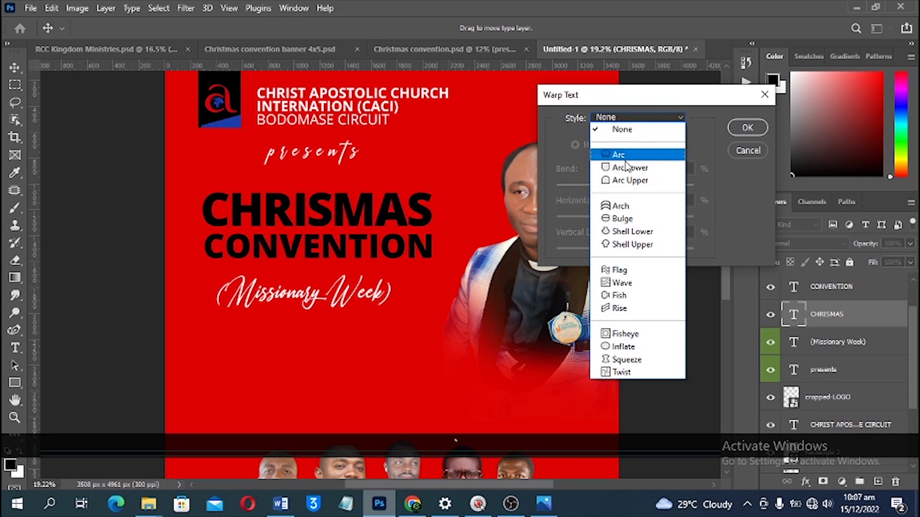
click(623, 155)
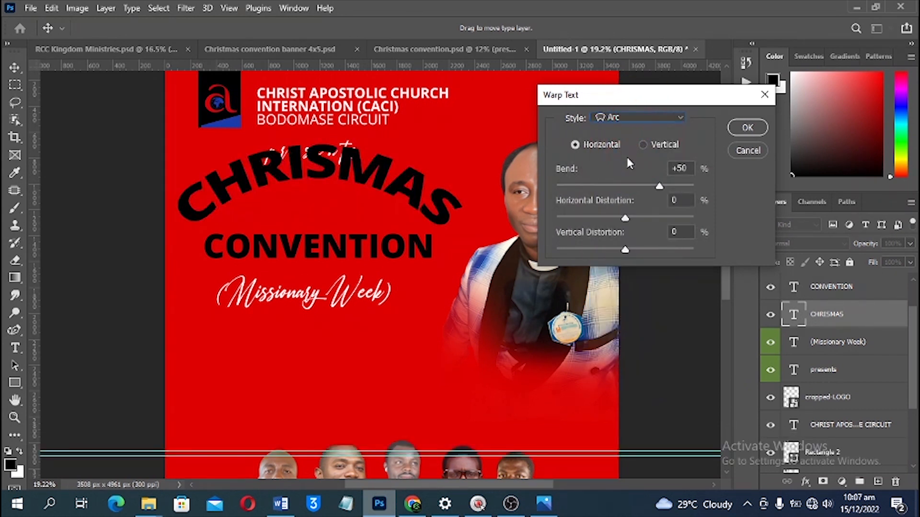
click(625, 119)
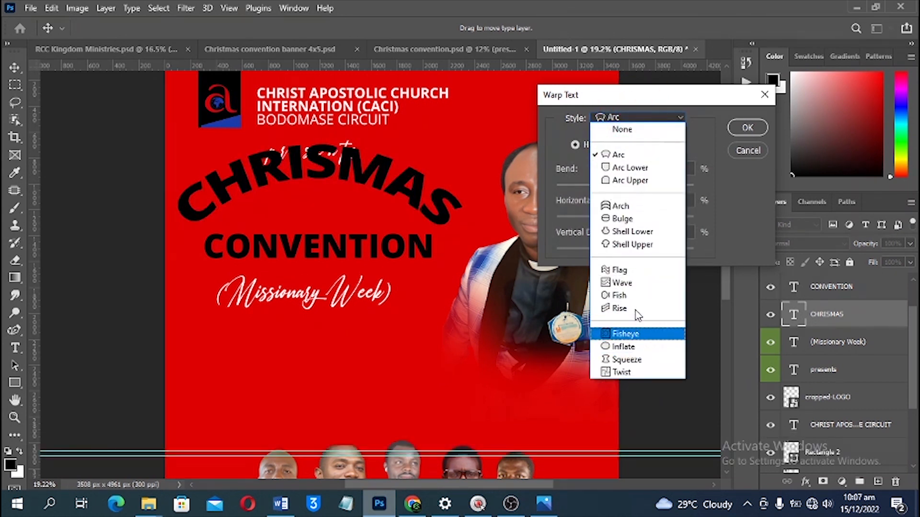
click(623, 295)
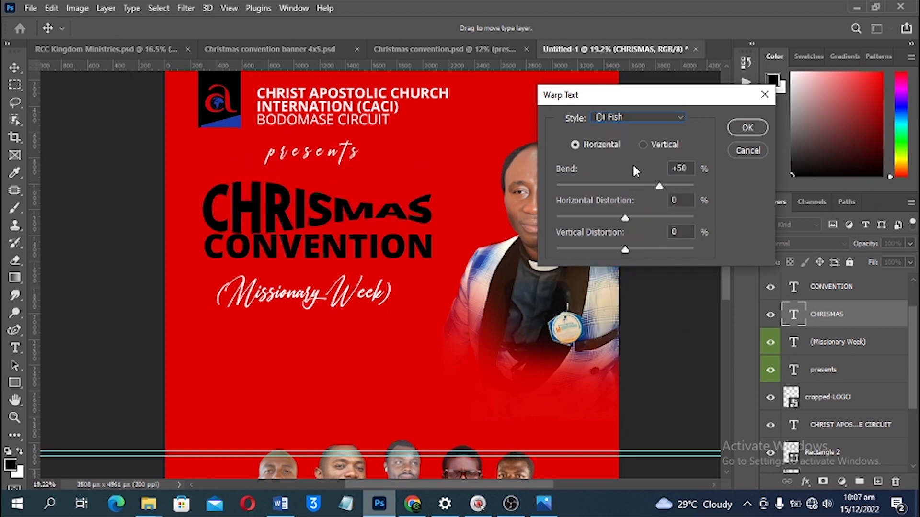
click(636, 119)
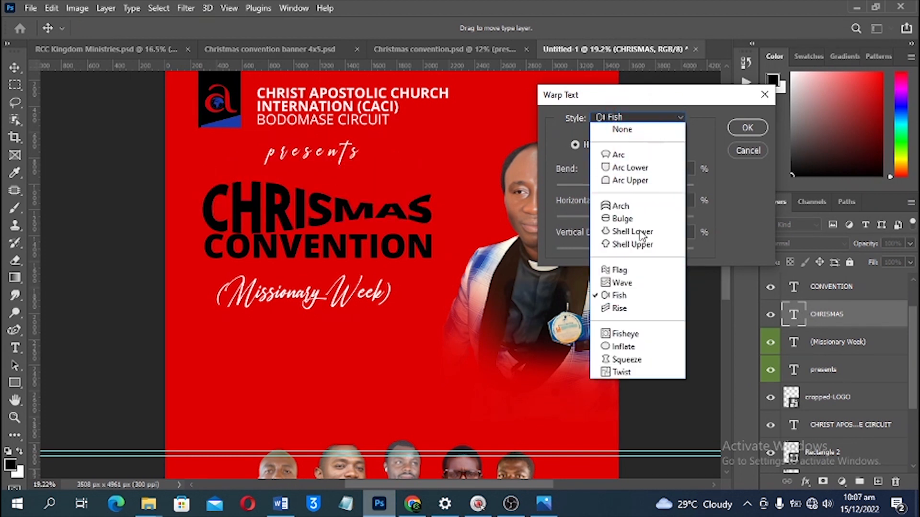
click(640, 361)
Step: Warp the CHRISMAS text with the Arc Upper style, horizontal, at a bend of +34%
click(640, 119)
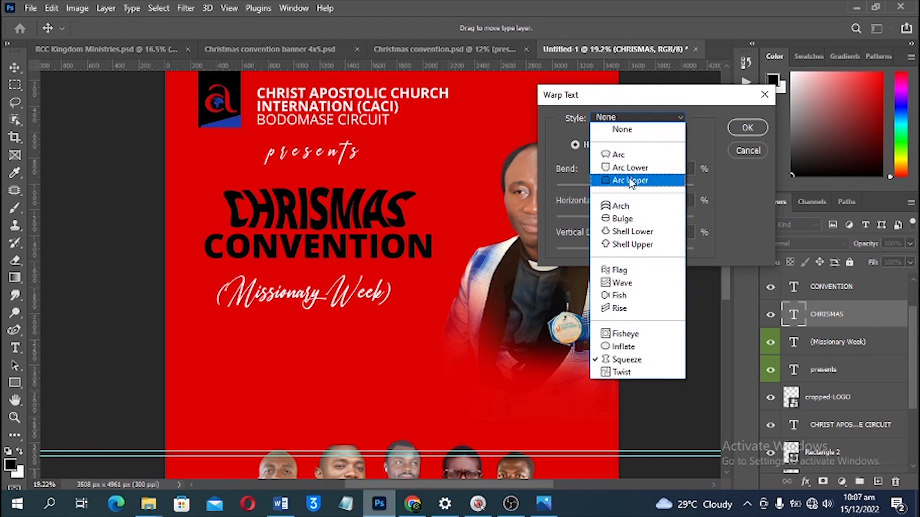
click(630, 181)
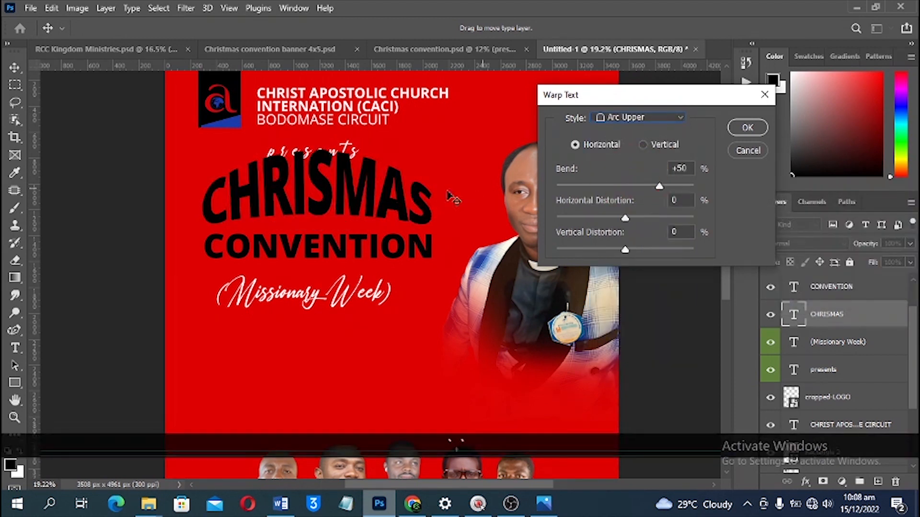
drag(660, 188, 648, 192)
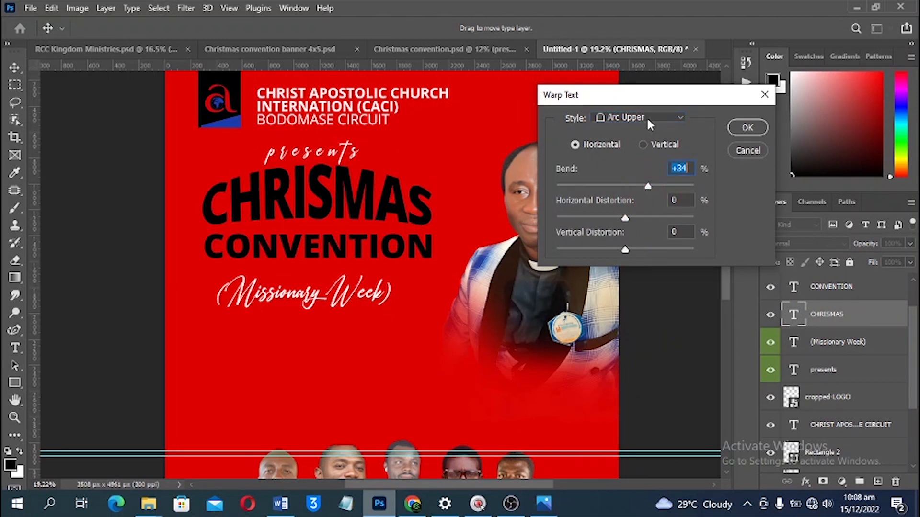
click(740, 128)
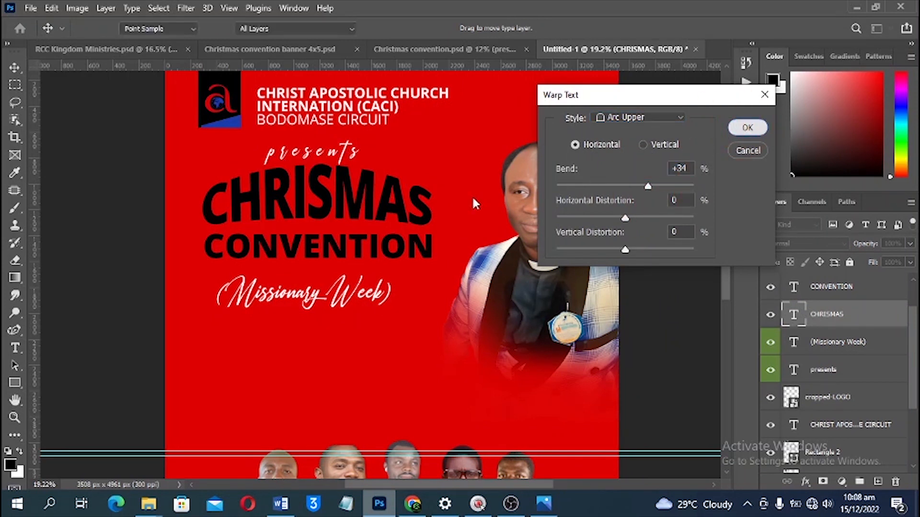
Step: Lower the warped CHRISMAS line slightly so it sits just above CONVENTION, and select the CONVENTION text
click(337, 206)
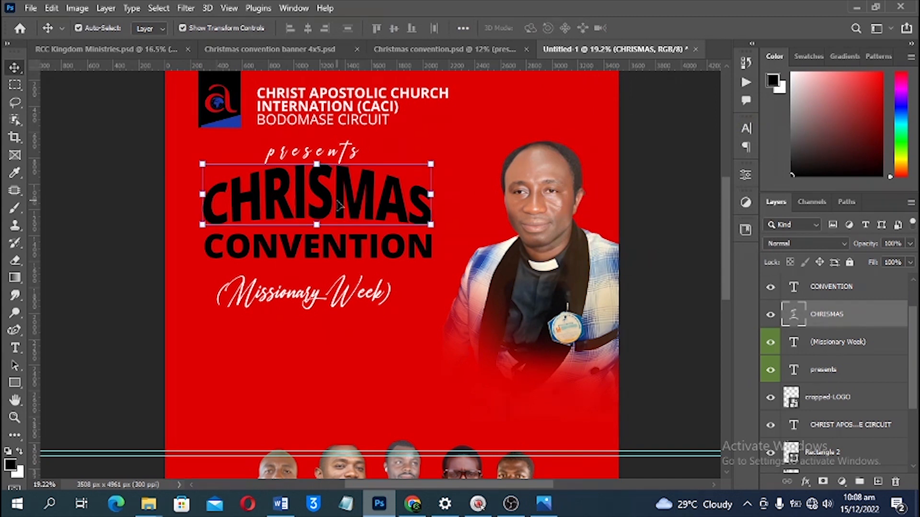
drag(337, 206, 339, 212)
click(72, 287)
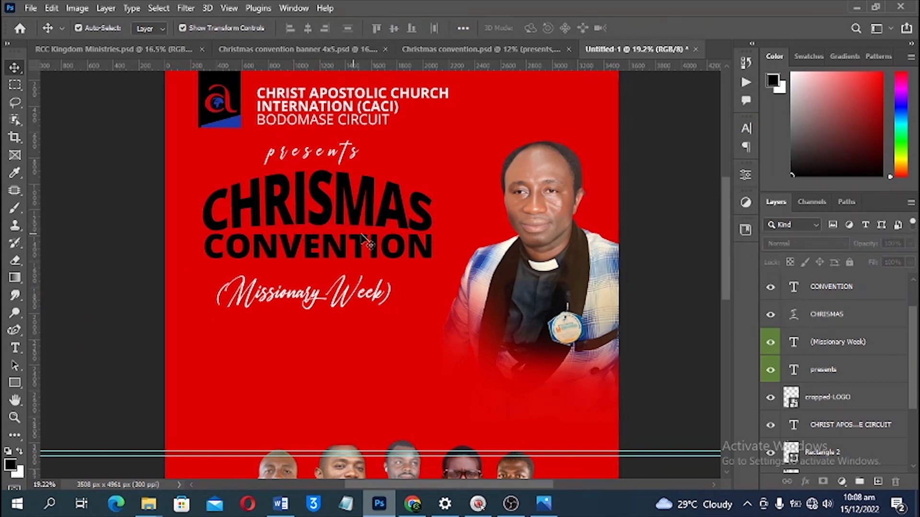
click(326, 254)
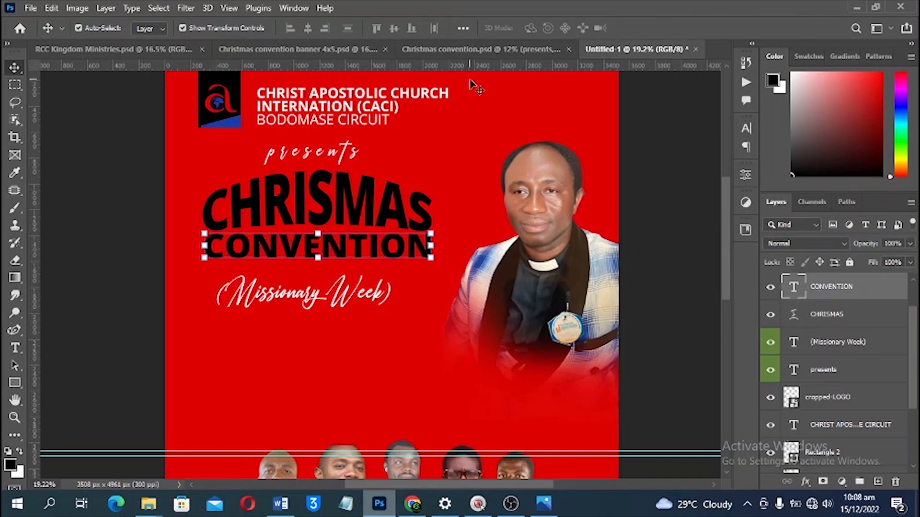
Step: Warp the CONVENTION text with the Arc Upper style, horizontal, at a bend of +9%
click(132, 8)
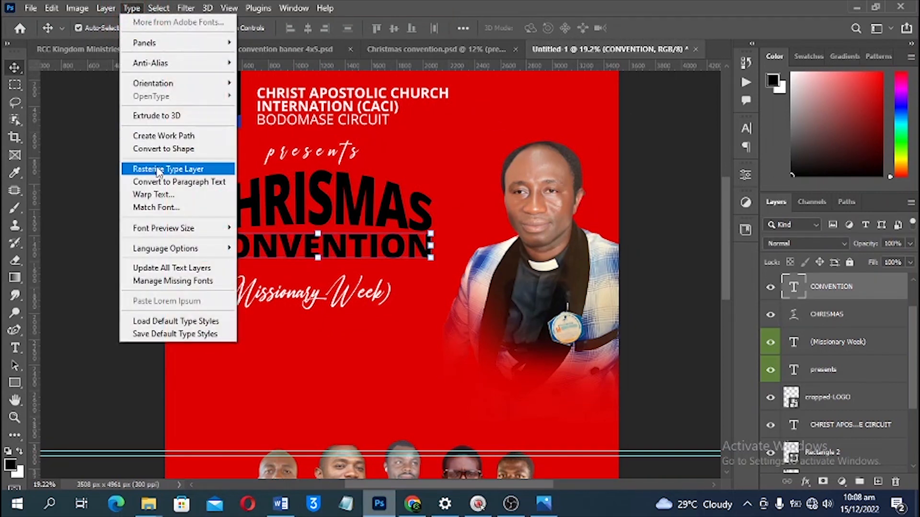
click(158, 195)
click(617, 118)
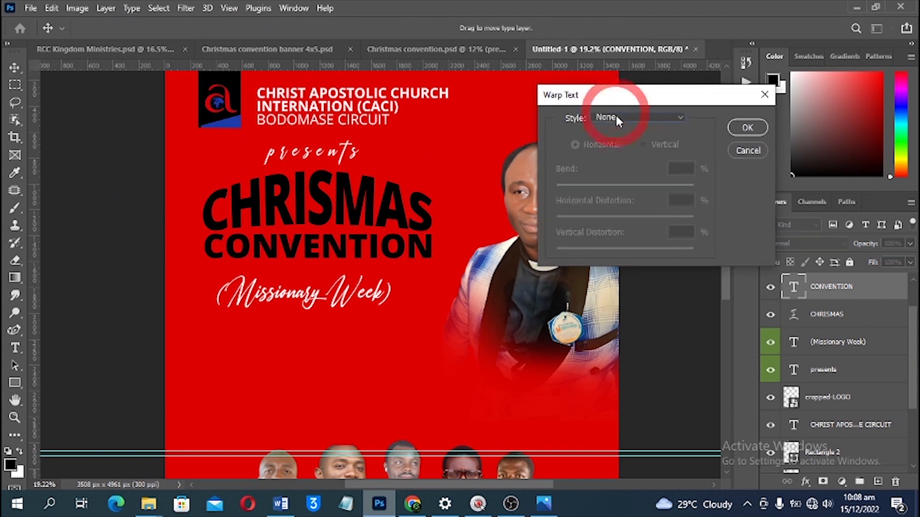
click(634, 179)
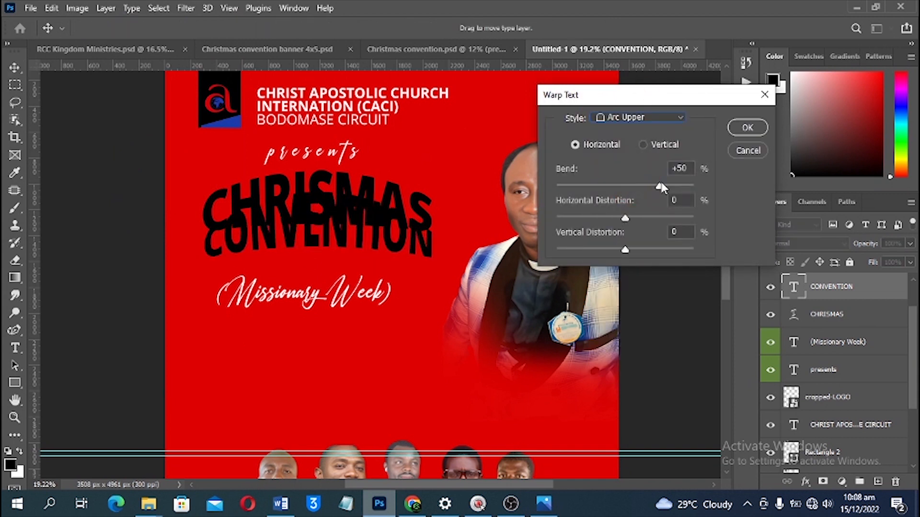
click(629, 187)
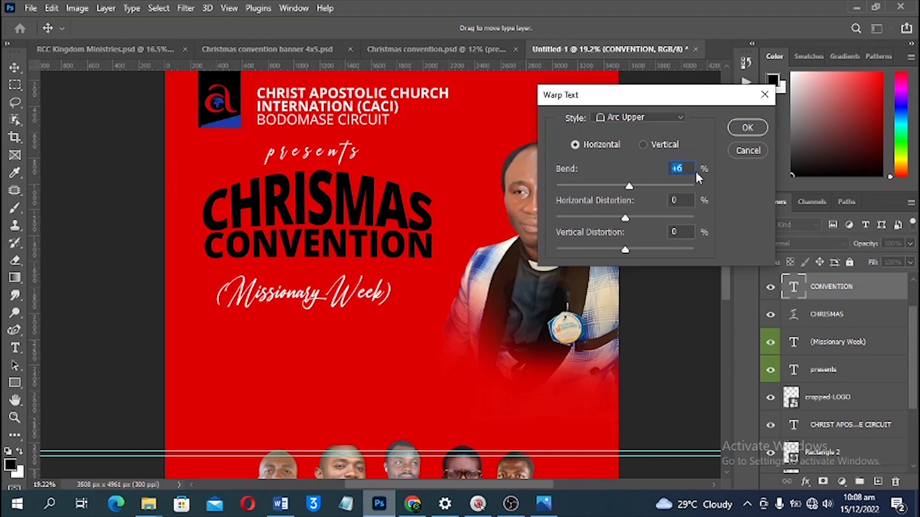
key(Up)
key(Up)
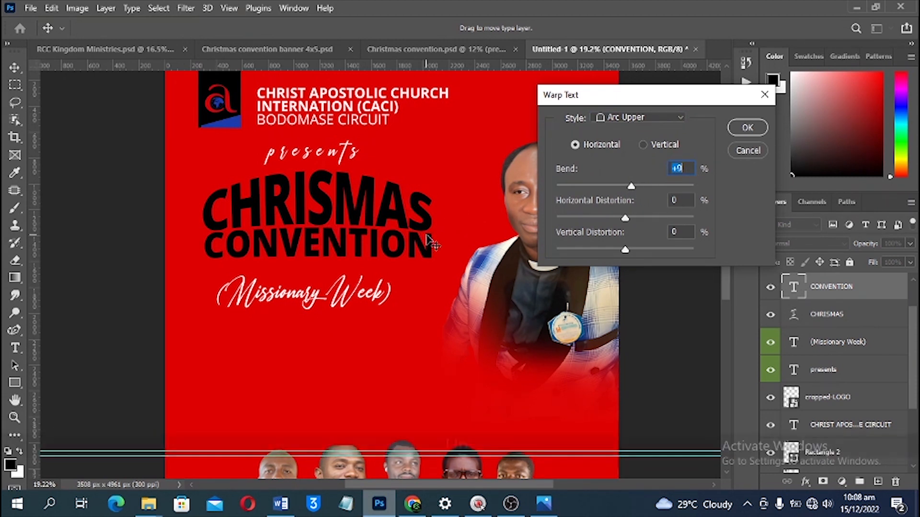
key(Up)
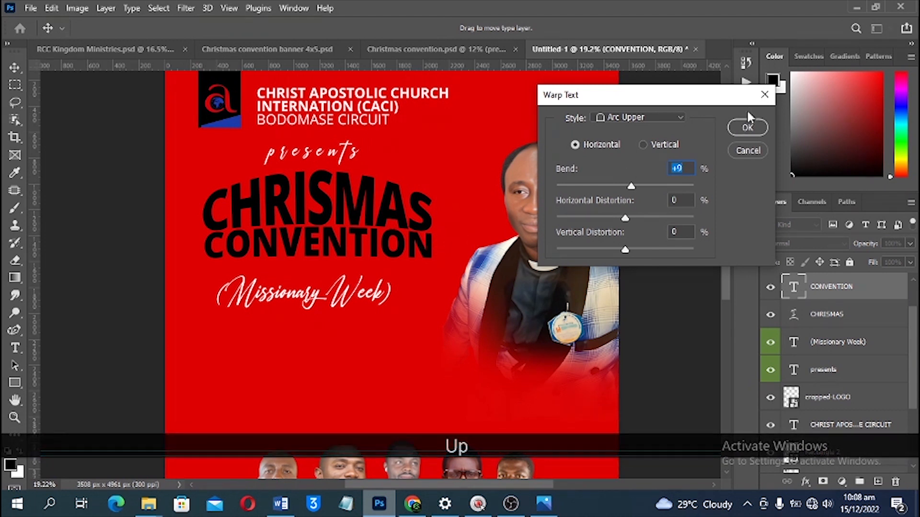
click(741, 127)
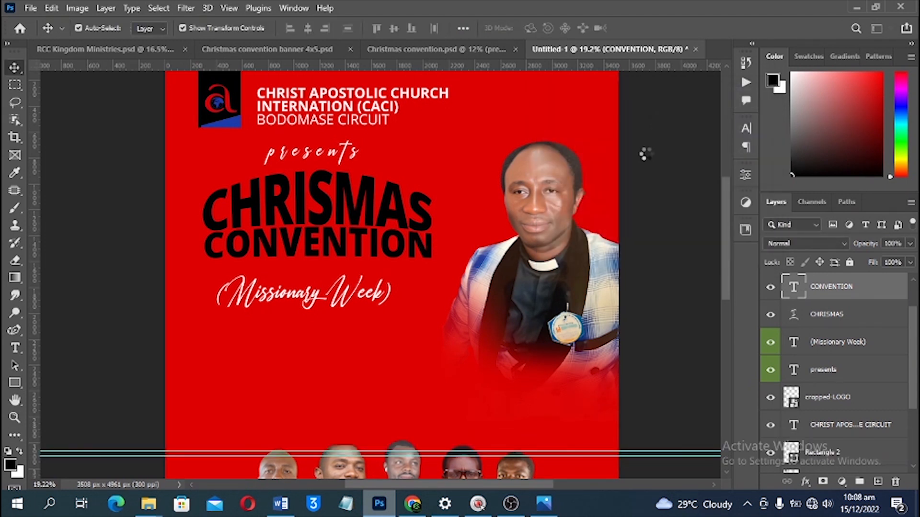
click(661, 164)
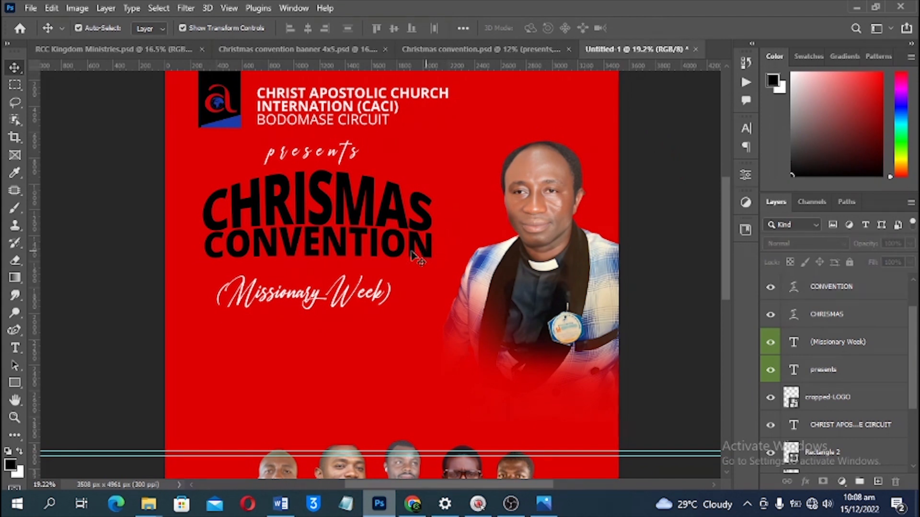
click(328, 197)
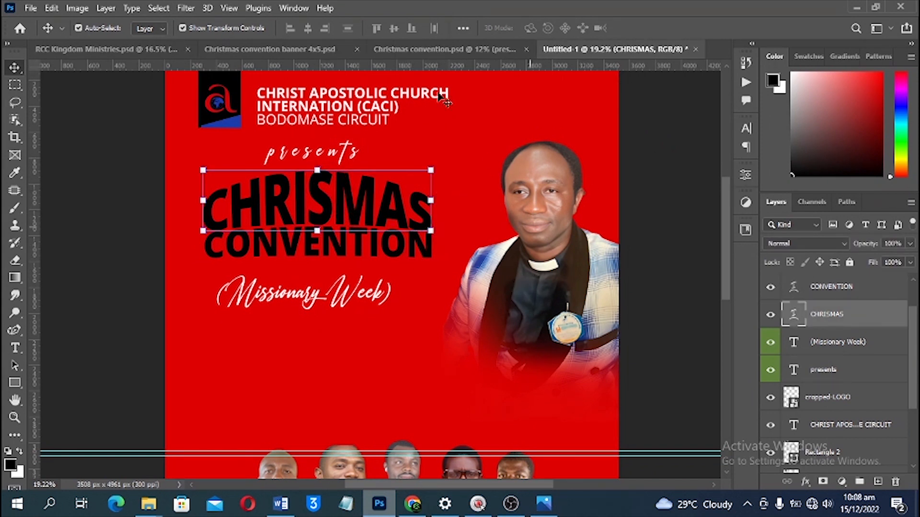
click(476, 50)
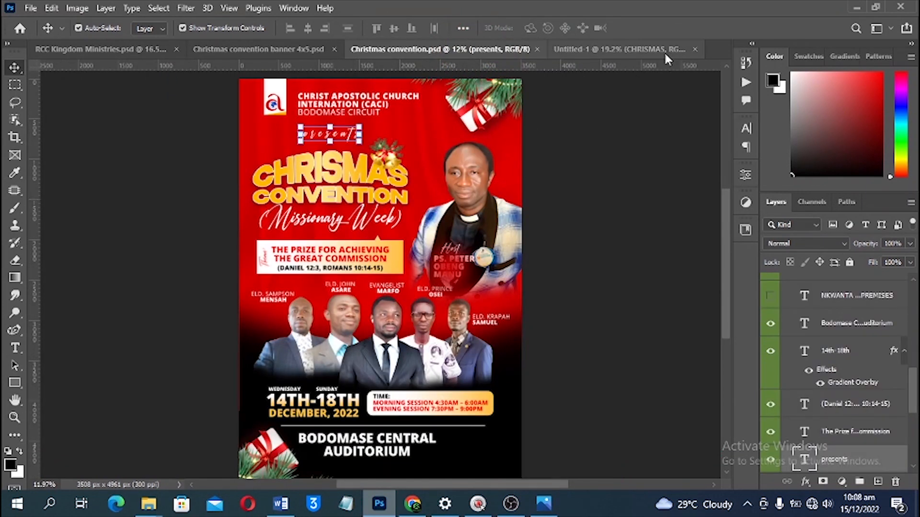
click(626, 51)
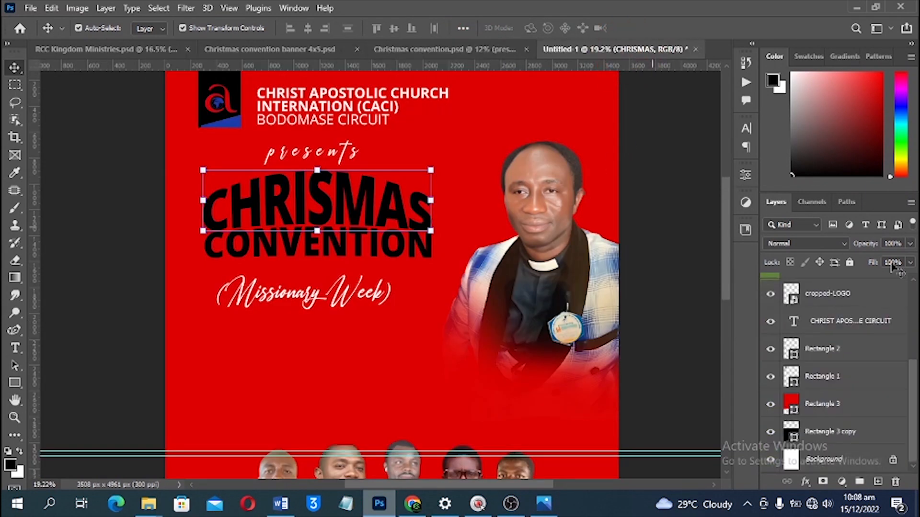
click(806, 482)
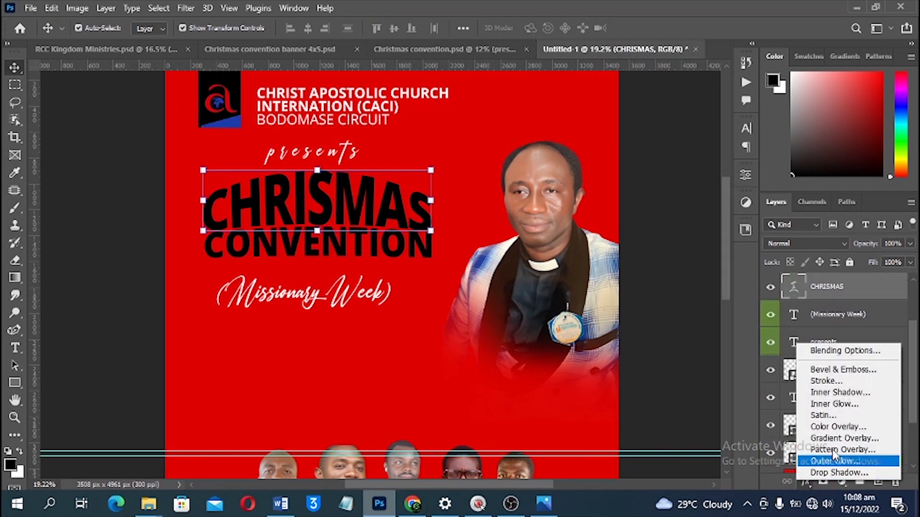
click(854, 439)
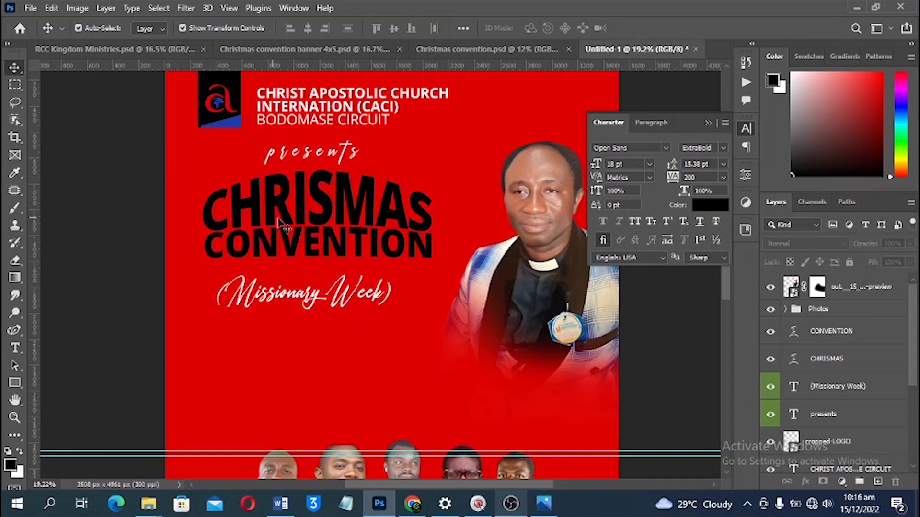
Step: Change the CHRISMAS and CONVENTION lines to the Benzin-ExtraBold font and scale them together to 102.94%
click(279, 221)
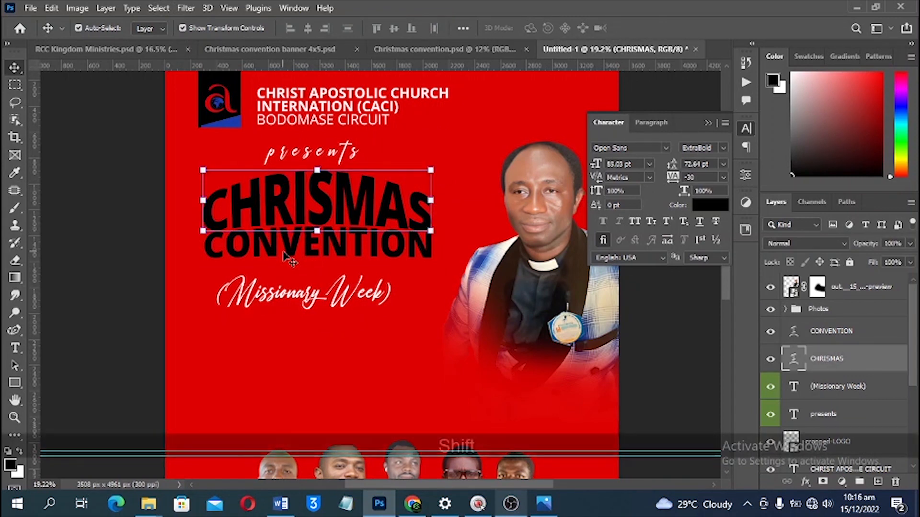
shift+click(289, 257)
click(651, 150)
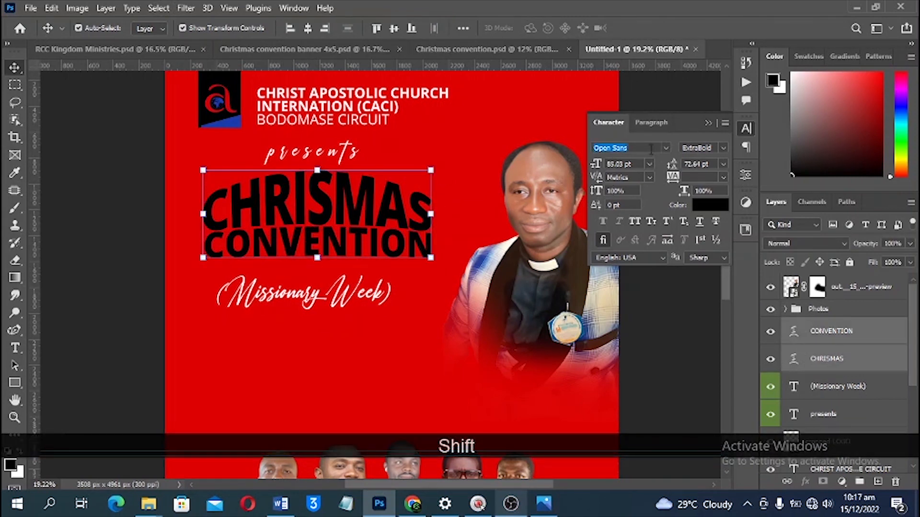
text(n)
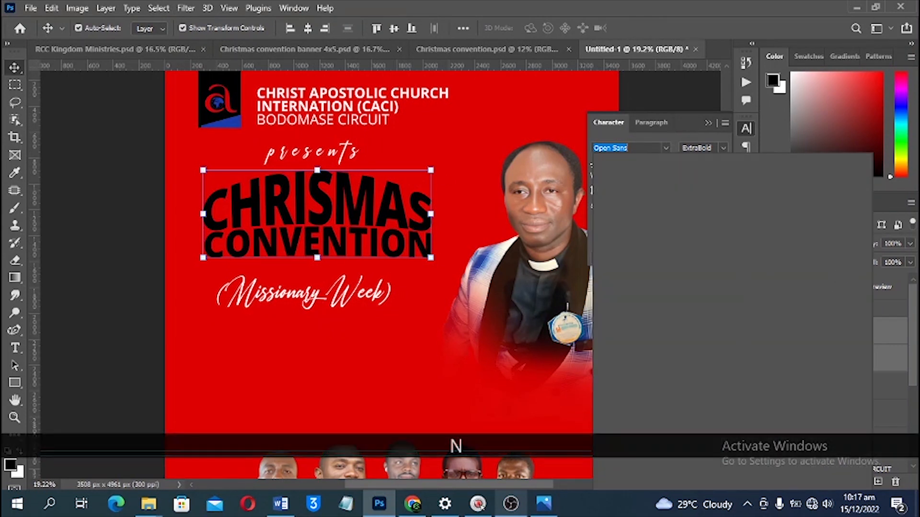
key(BackSpace)
key(BackSpace)
text(ben)
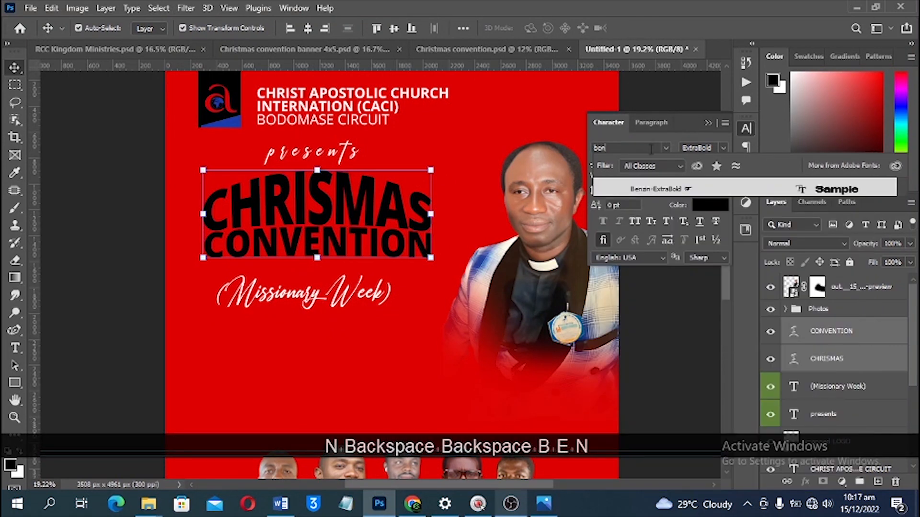
click(706, 188)
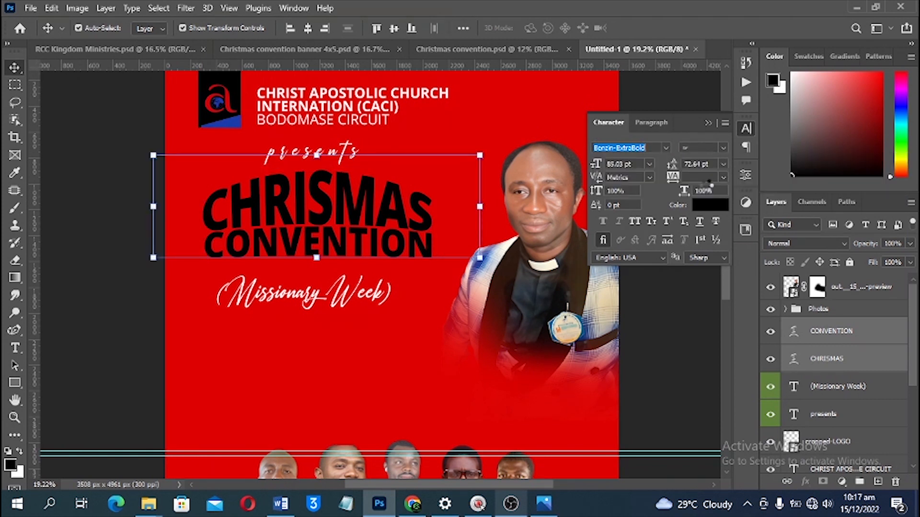
drag(205, 249, 199, 254)
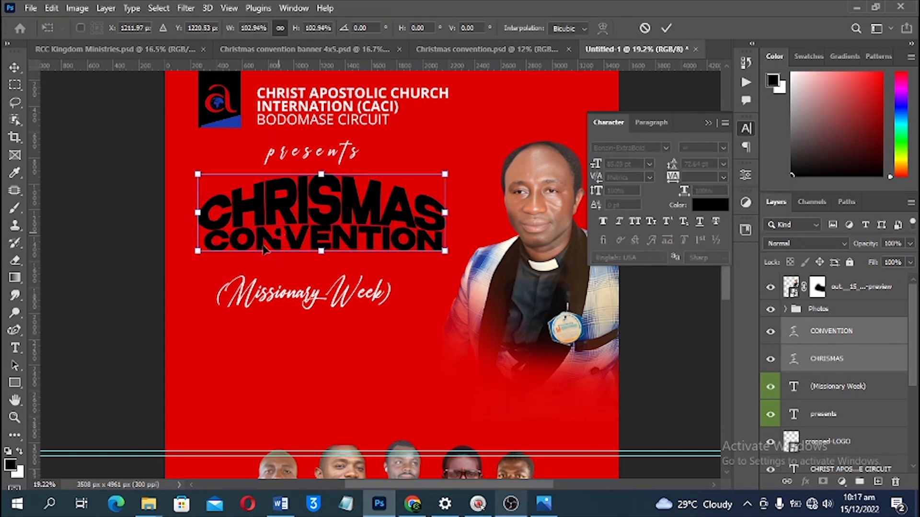
click(131, 294)
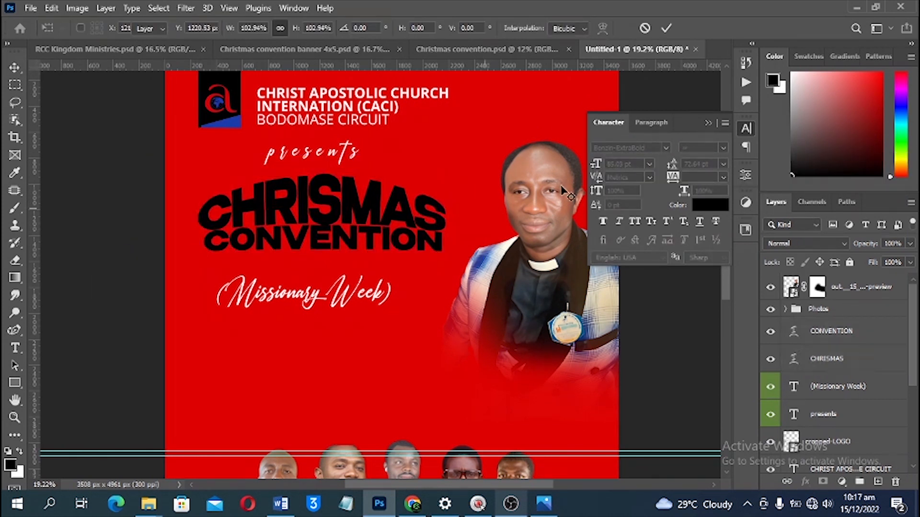
Step: Apply the pending transform and nudge the CONVENTION text slightly down, away from CHRISMAS
click(428, 197)
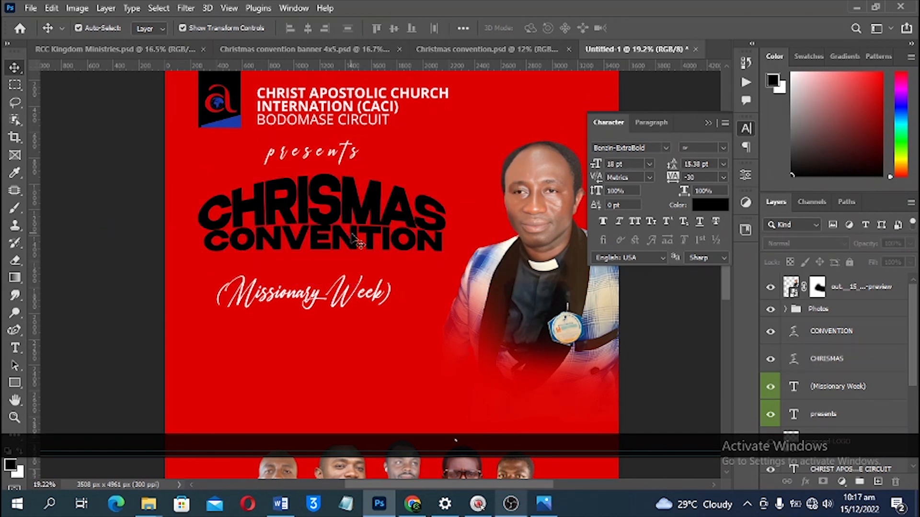
click(352, 237)
key(Down)
key(Down)
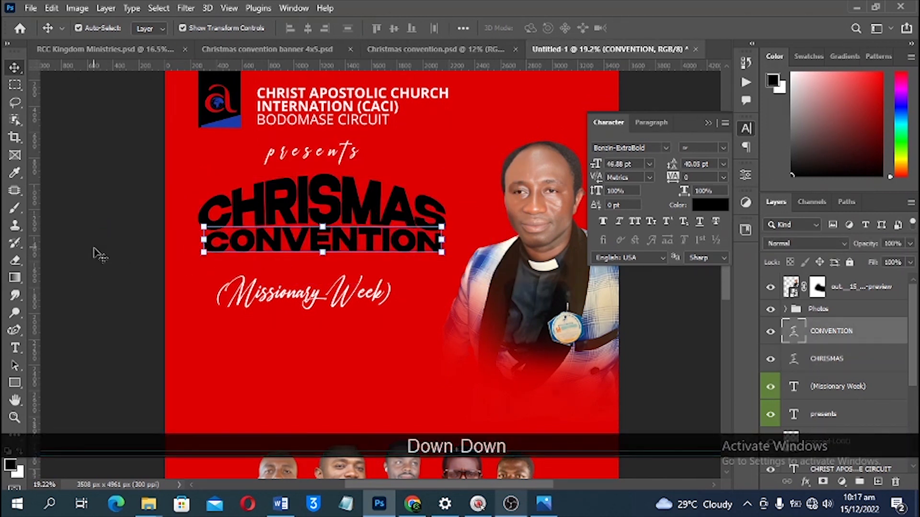
Step: Move the CHRISMAS and CONVENTION text together slightly down, closer to the "(Missionary Week)" line
drag(94, 215, 461, 234)
drag(328, 201, 328, 210)
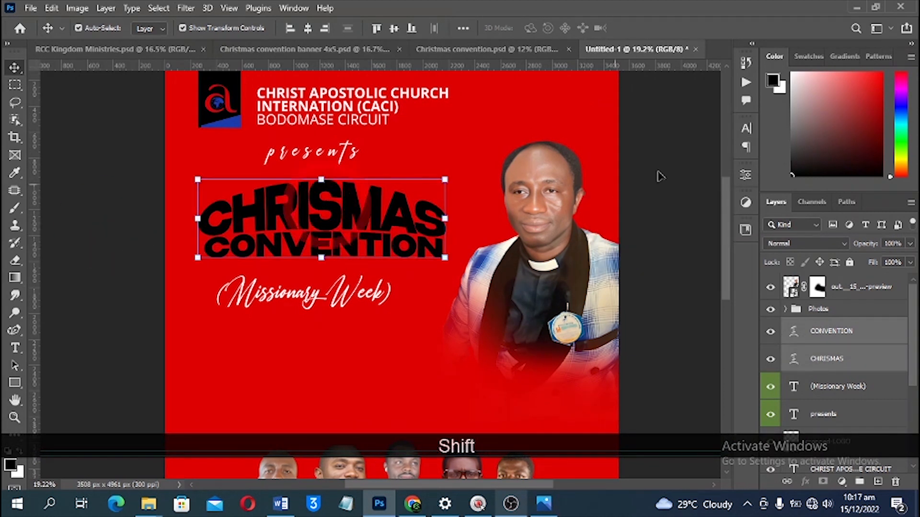
click(664, 165)
Step: Give the CHRISMAS text a yellow-orange reflected Gradient Overlay, with the Pattern Overlay turned off
click(407, 211)
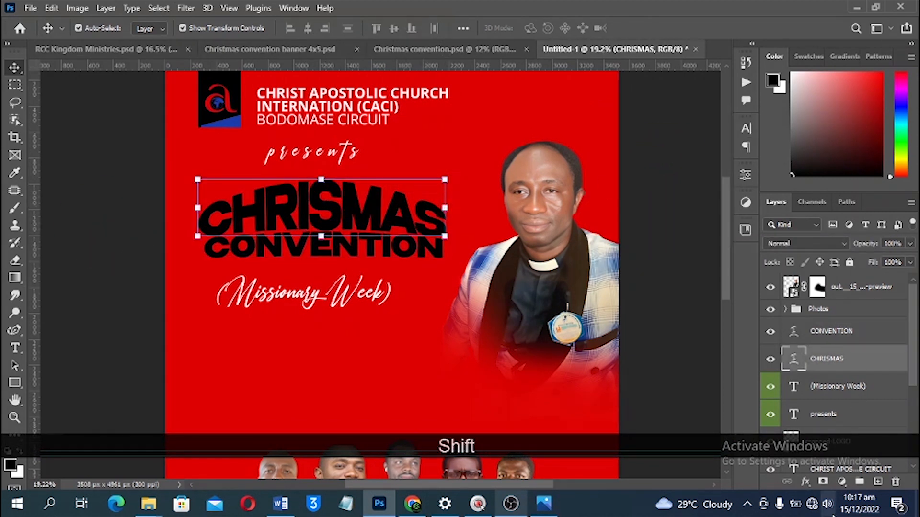
click(805, 482)
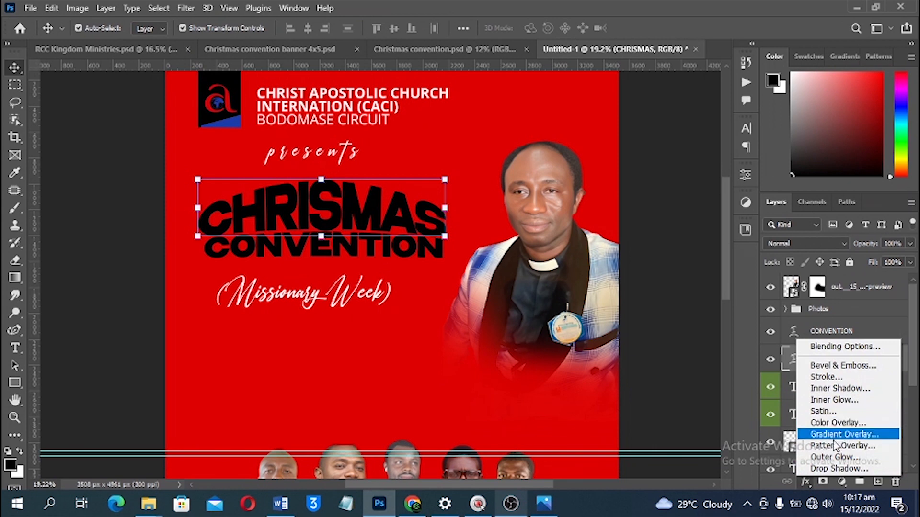
key(Escape)
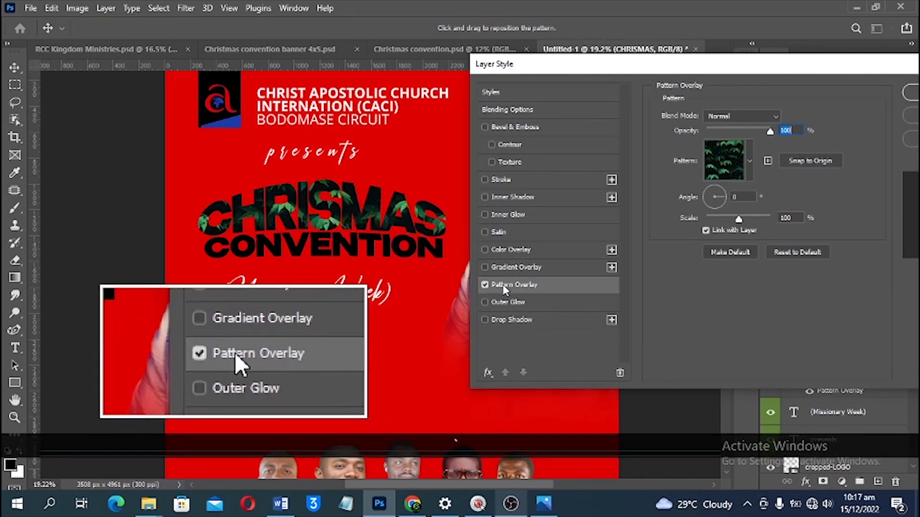
click(484, 285)
click(497, 267)
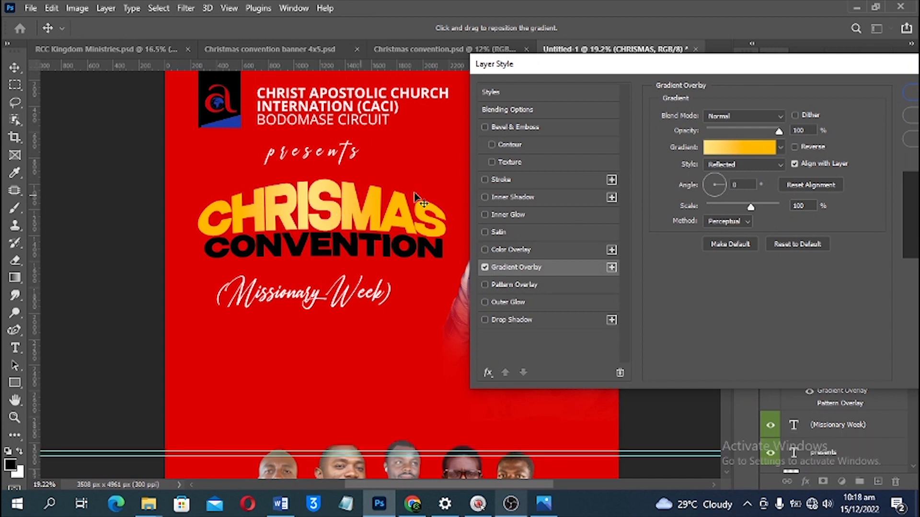
Step: Try the orange stop of the CHRISMAS gradient at 98%, and return its location to 53%
click(750, 153)
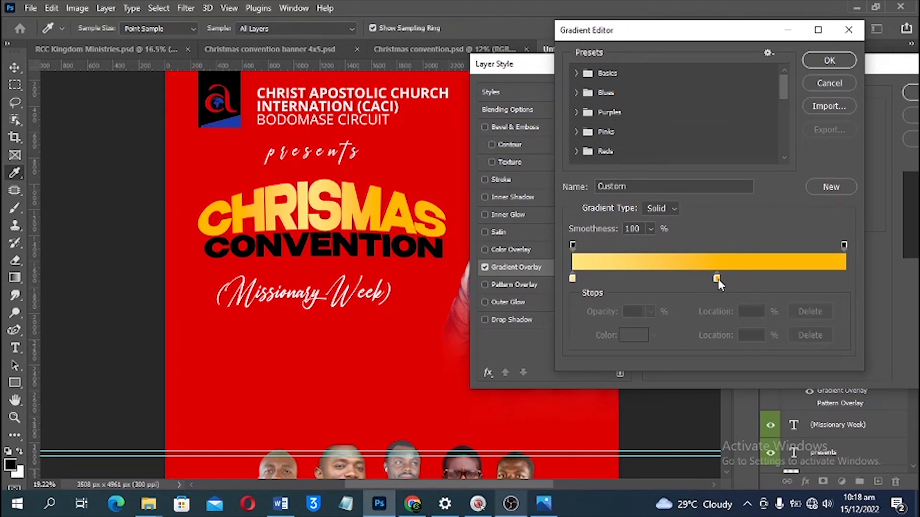
click(717, 279)
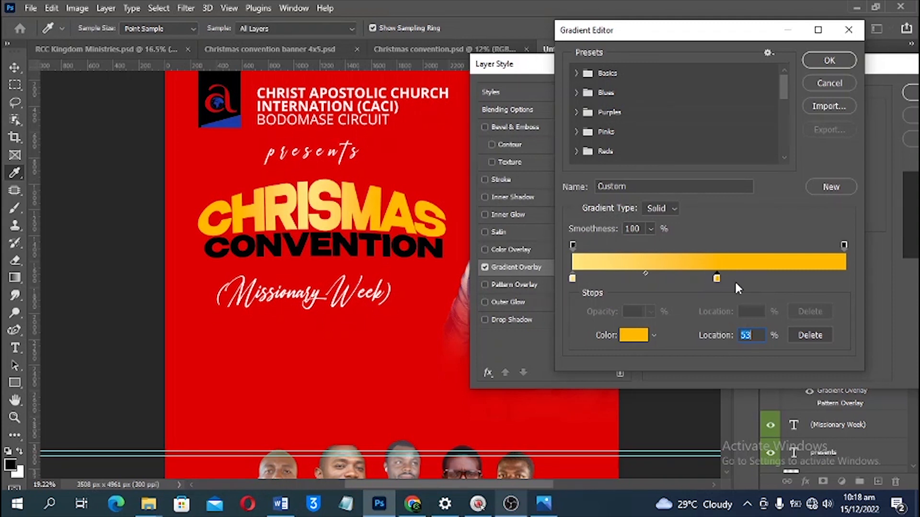
key(ctrl+z)
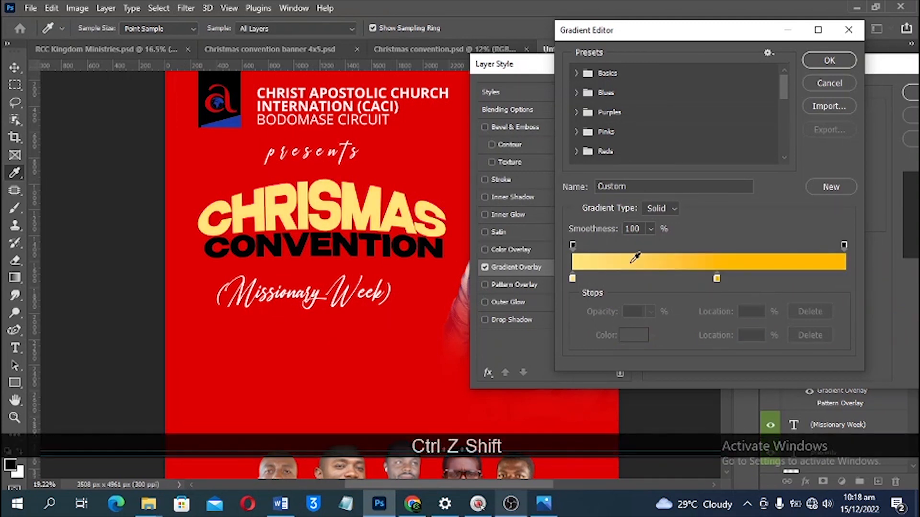
drag(717, 278, 838, 280)
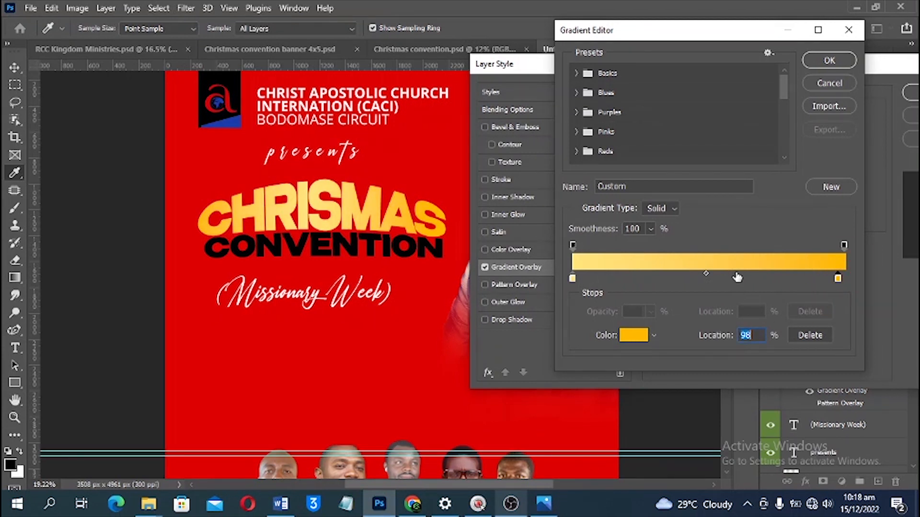
text(53)
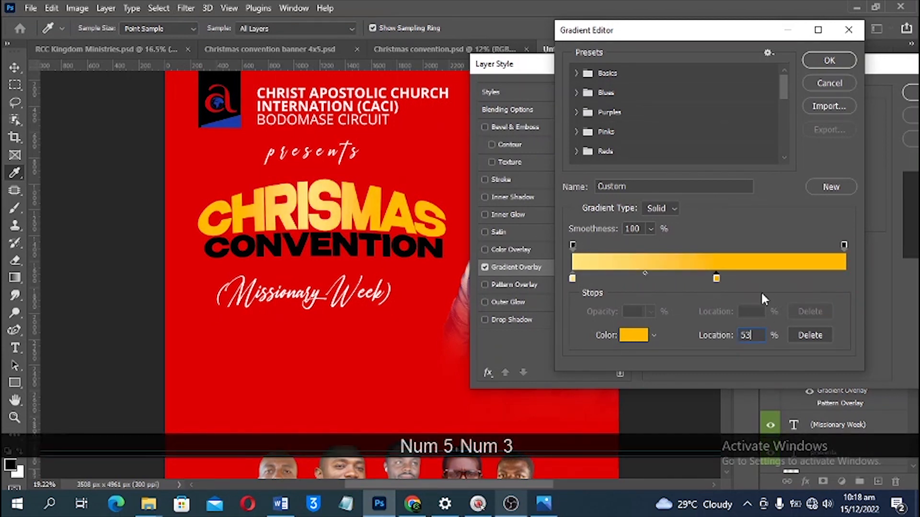
Step: Inspect the orange gradient stop's hex colour and the pale yellow stop's settings, and accept the gradient
double_click(716, 279)
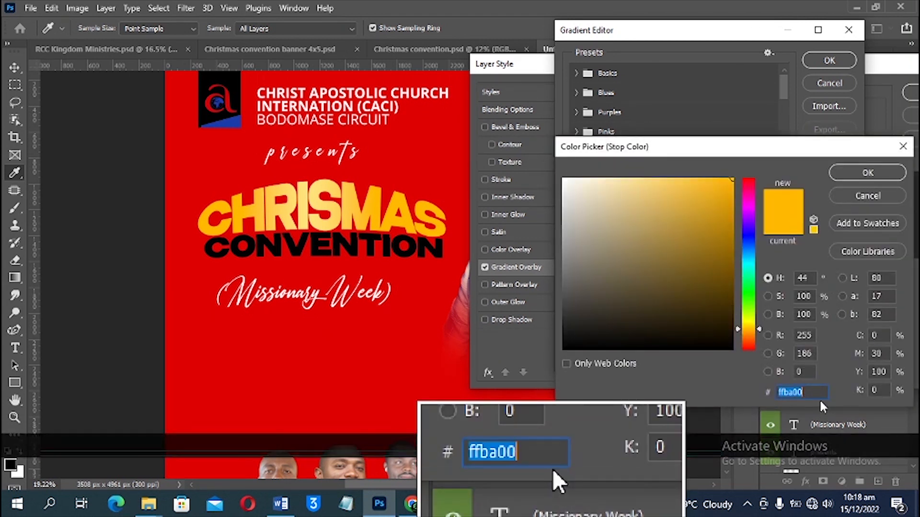
click(892, 171)
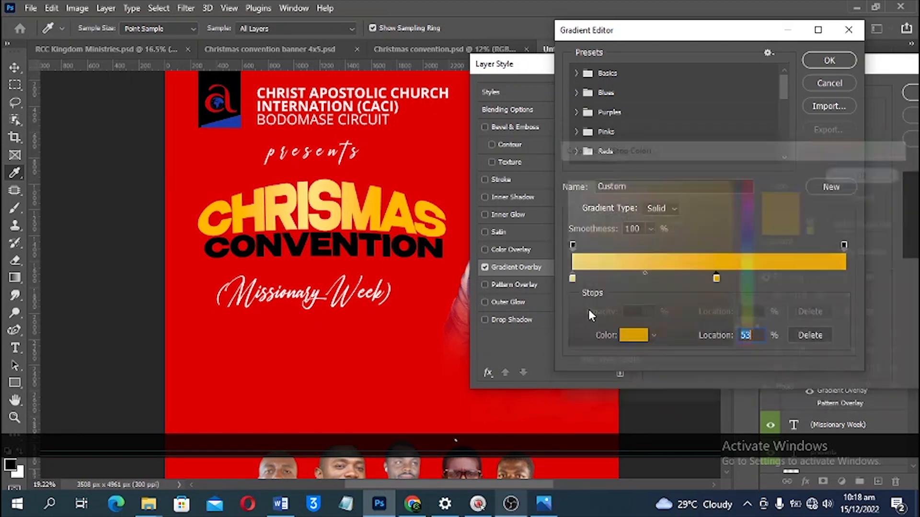
click(572, 278)
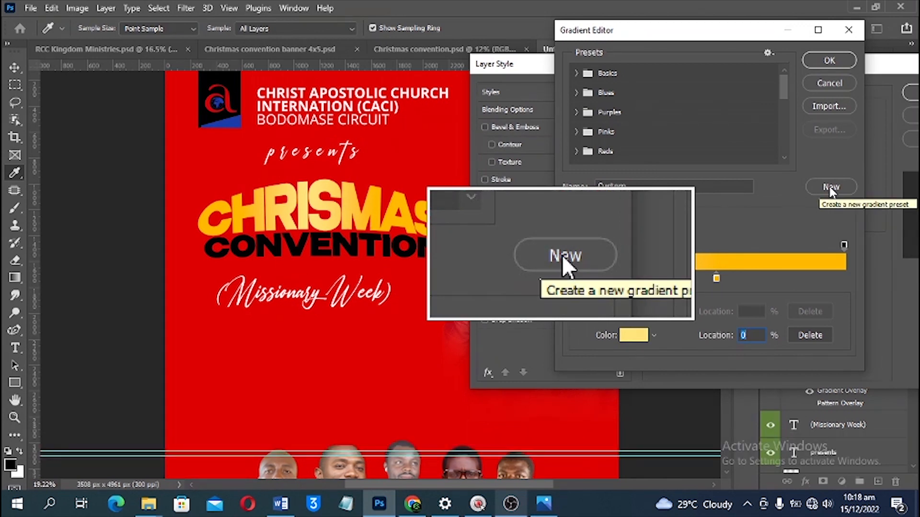
key(Return)
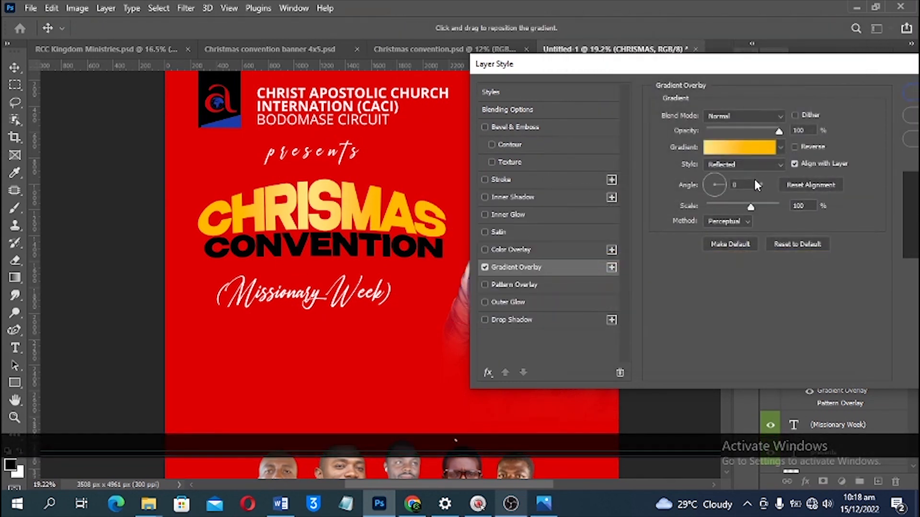
Step: Add a Multiply drop shadow and a 7 px white outside stroke to the CHRISMAS text, and apply the layer style
click(495, 321)
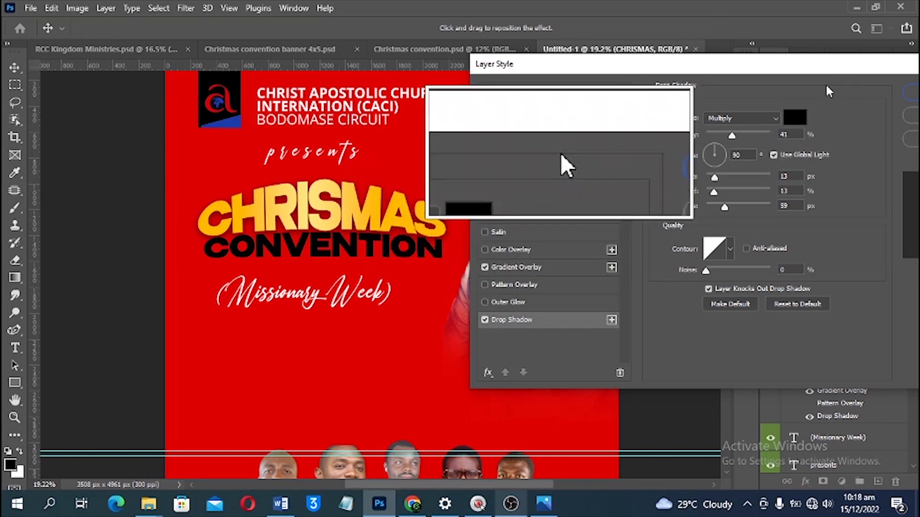
click(502, 180)
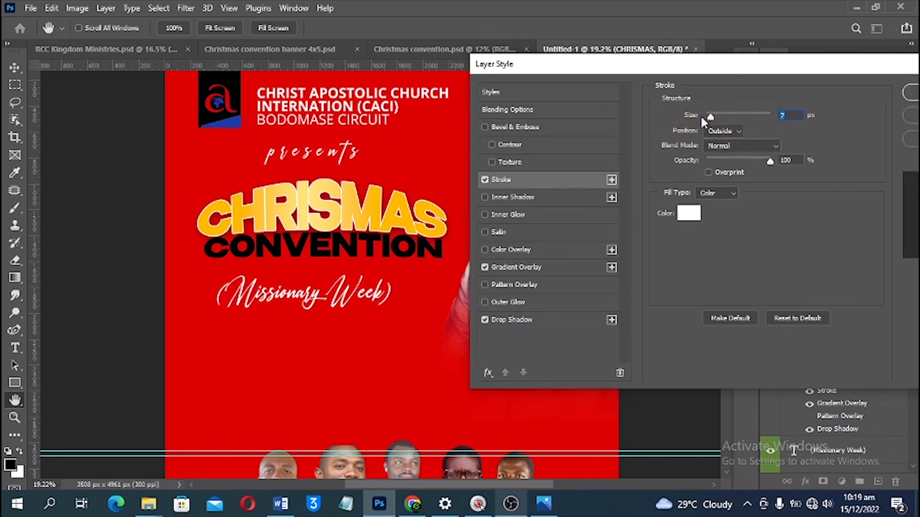
text(5)
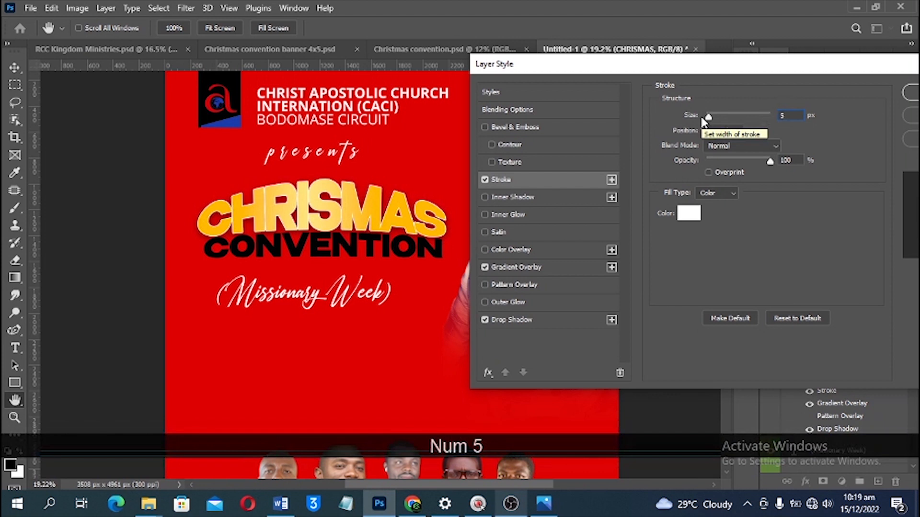
key(Up)
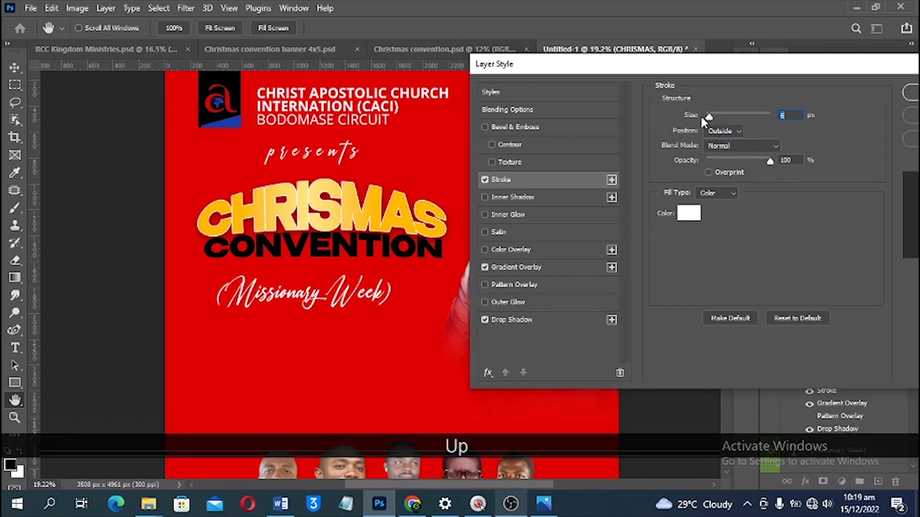
key(Up)
key(Return)
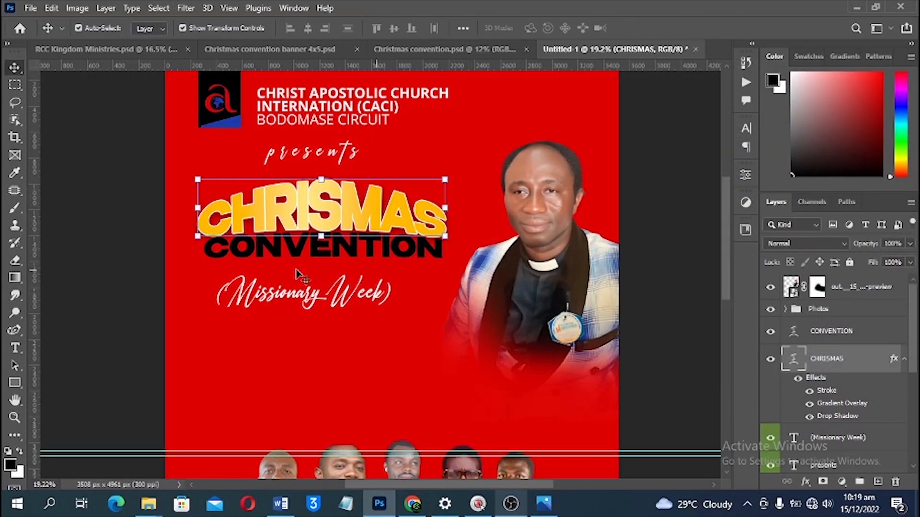
Step: Nudge the CONVENTION text down by four small increments to clear the outlined CHRISMAS text
click(172, 263)
click(340, 246)
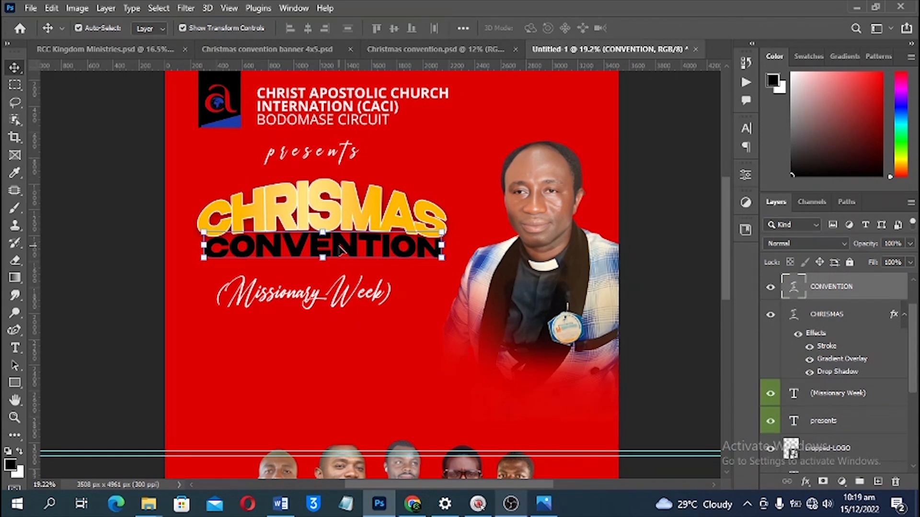
key(Down)
key(Down)
key(Down)
key(Down)
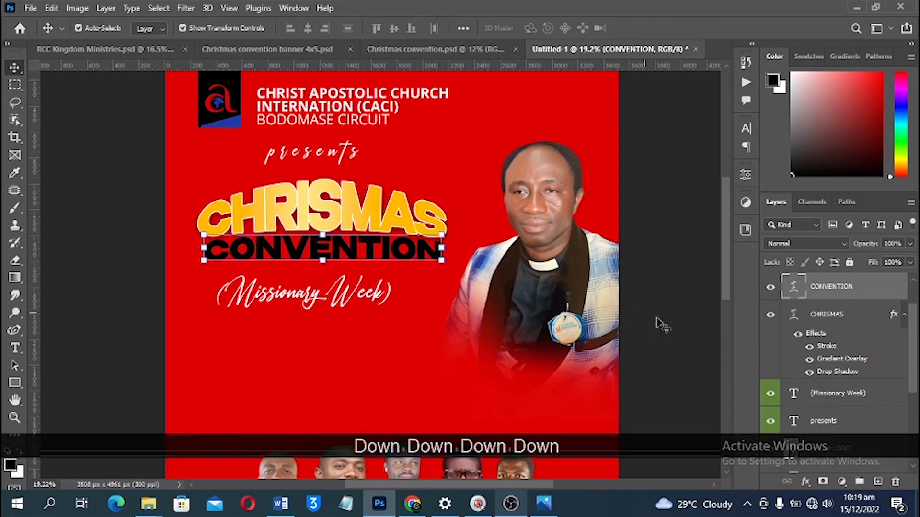
Step: Copy the layer style of the CHRISMAS text and paste it onto the CONVENTION text
scroll(854, 389, up, 2)
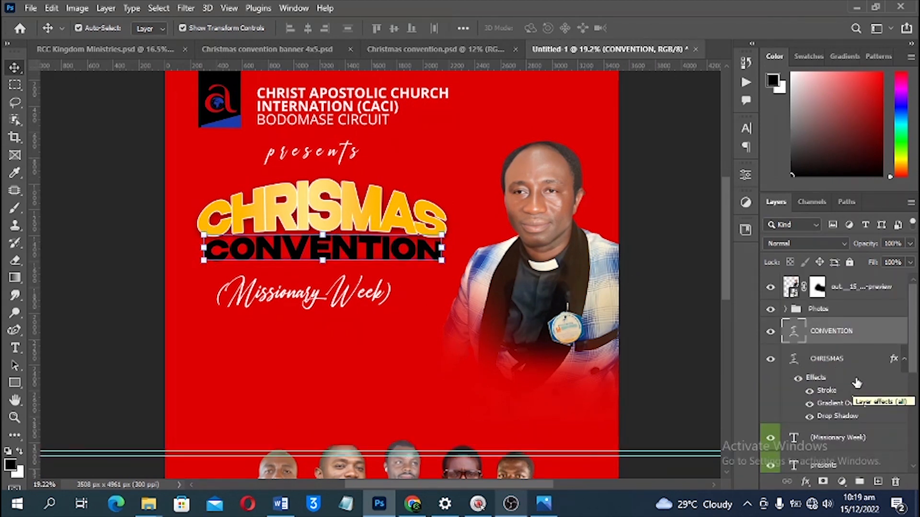
right_click(852, 360)
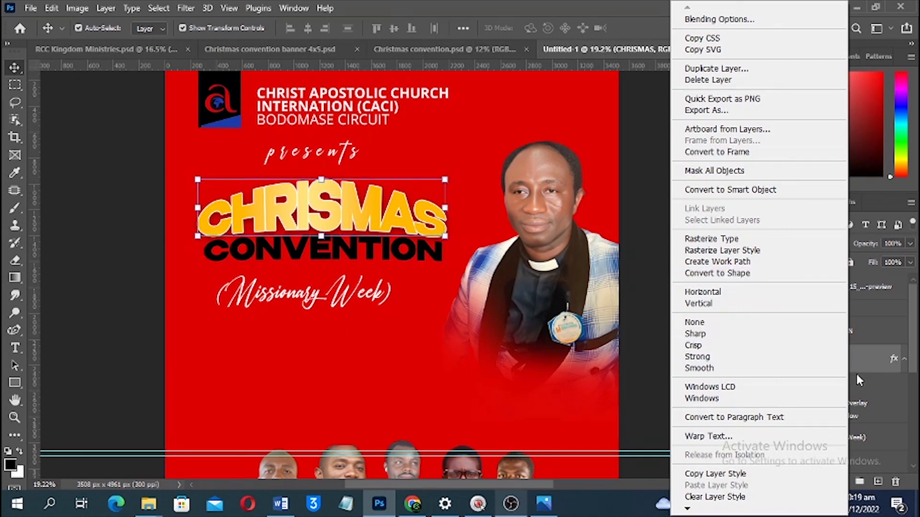
click(707, 475)
right_click(836, 335)
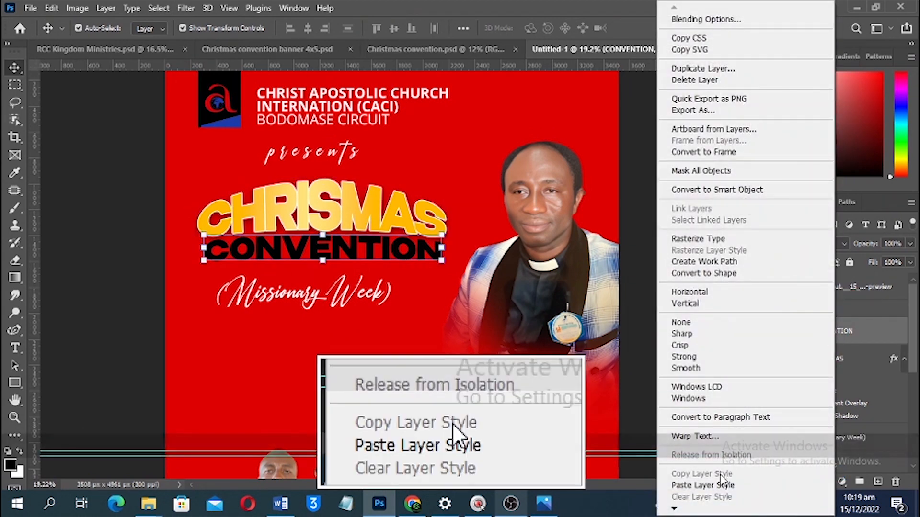
click(717, 485)
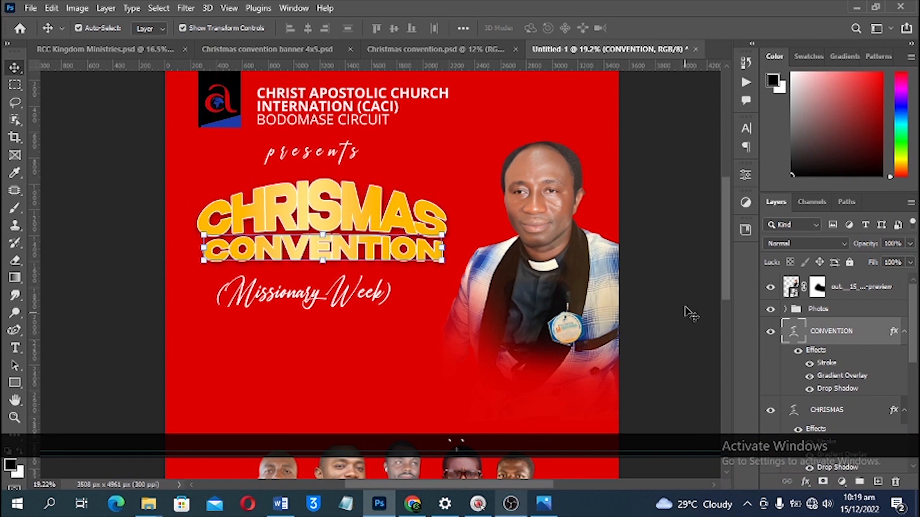
click(691, 288)
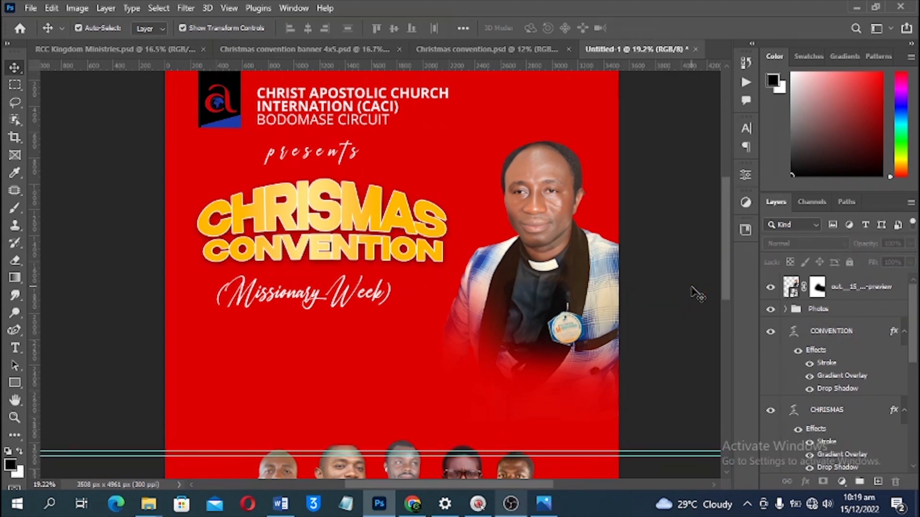
Step: Enlarge the "(Missionary Week)" text to about 128.56% and place it directly beneath CONVENTION
key(ctrl+0)
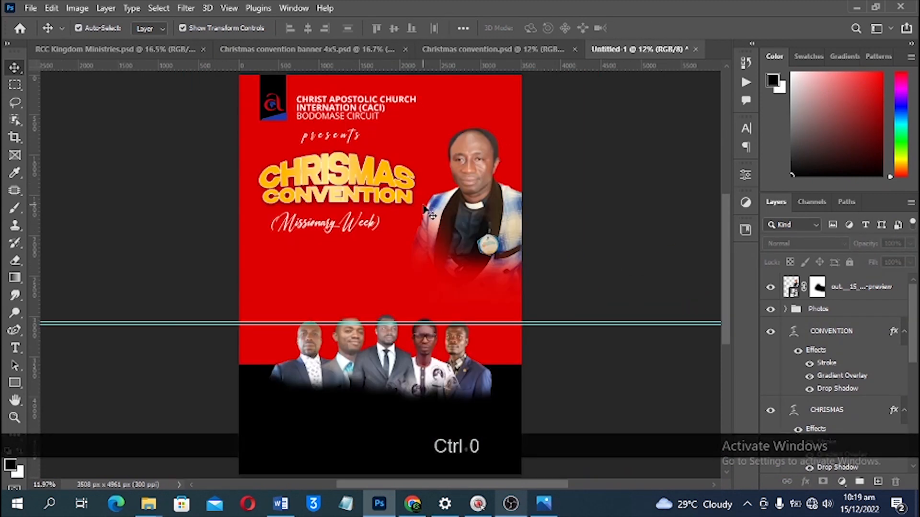
alt+scroll(385, 203, up, 1)
drag(336, 235, 316, 194)
key(Return)
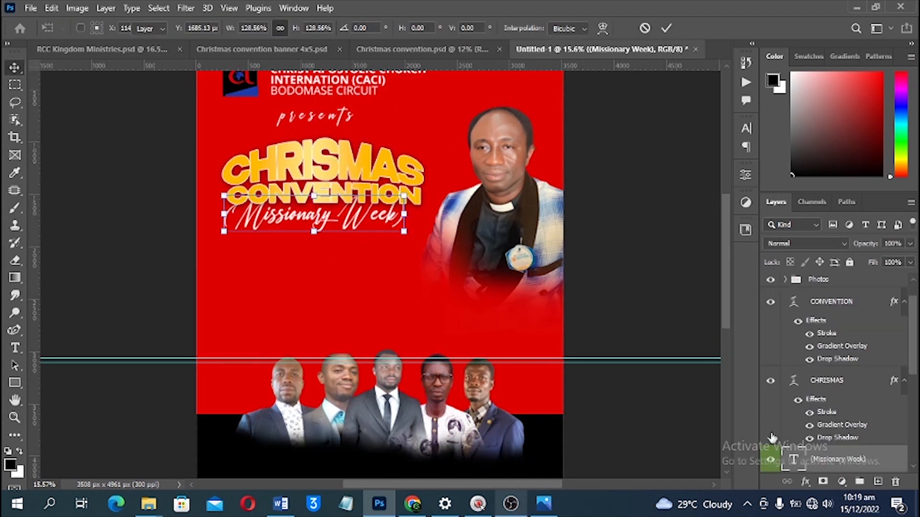
Step: Move the "(Missionary Week)" layer above CONVENTION, and collapse the effects lists of both title layers
drag(848, 454, 900, 308)
click(904, 329)
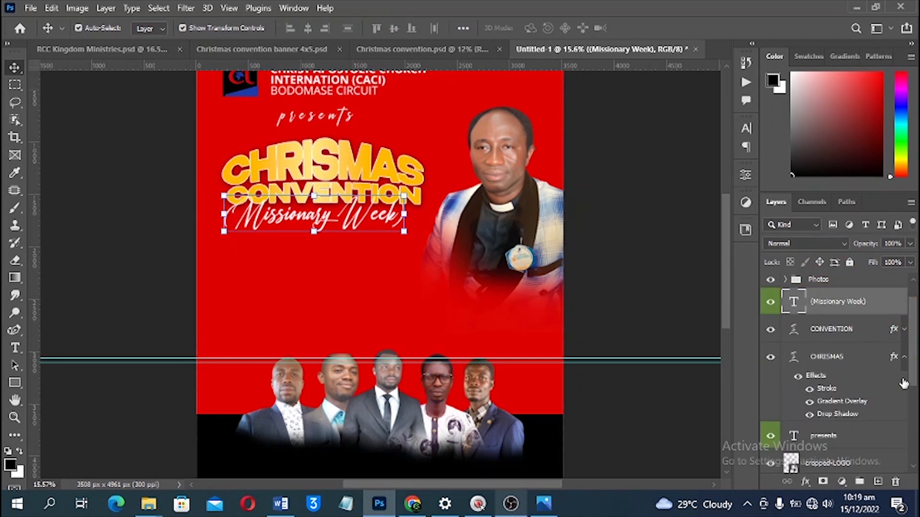
click(904, 357)
click(653, 244)
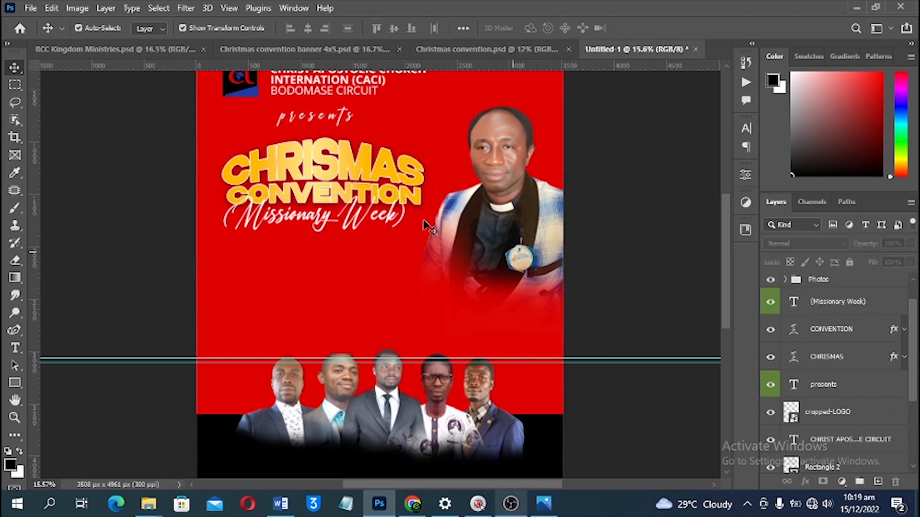
Step: Change the fill of the black Rectangle 1 behind the church logo to white
scroll(430, 227, up, 2)
click(230, 105)
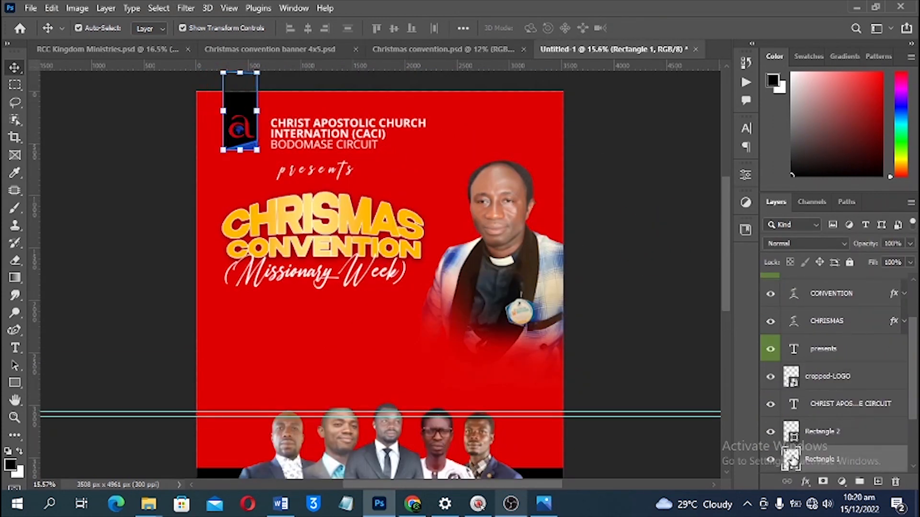
double_click(793, 465)
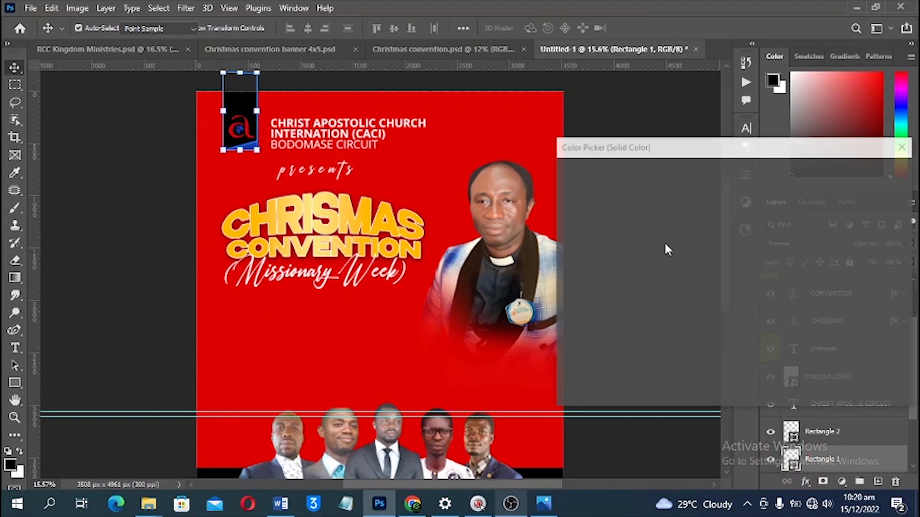
click(149, 216)
key(Return)
key(v)
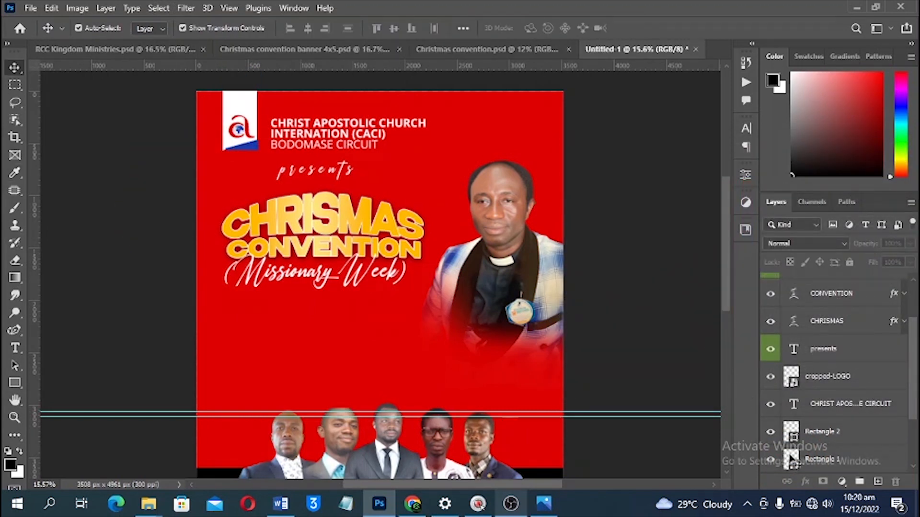
Step: Change the fill of Rectangle 2 behind the logo to gold #ffba00, sampled from the CHRISMAS lettering
double_click(791, 432)
drag(565, 183, 564, 193)
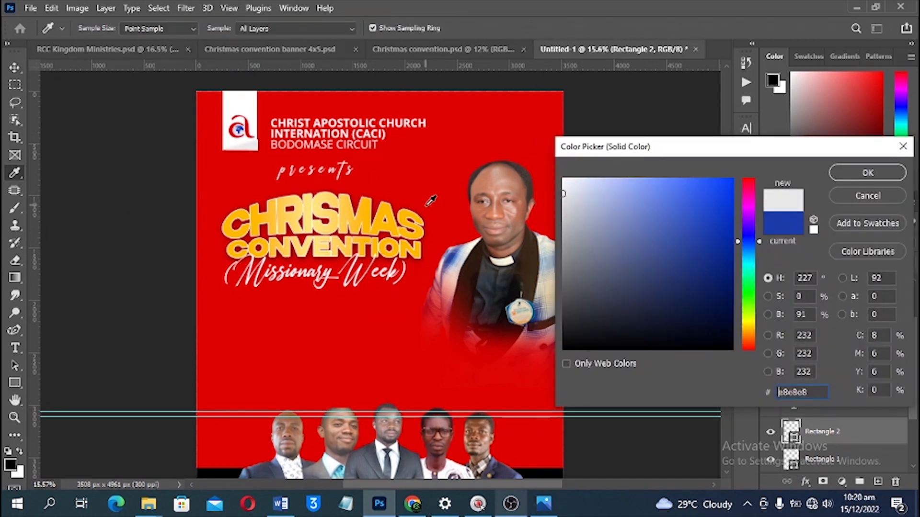
click(389, 211)
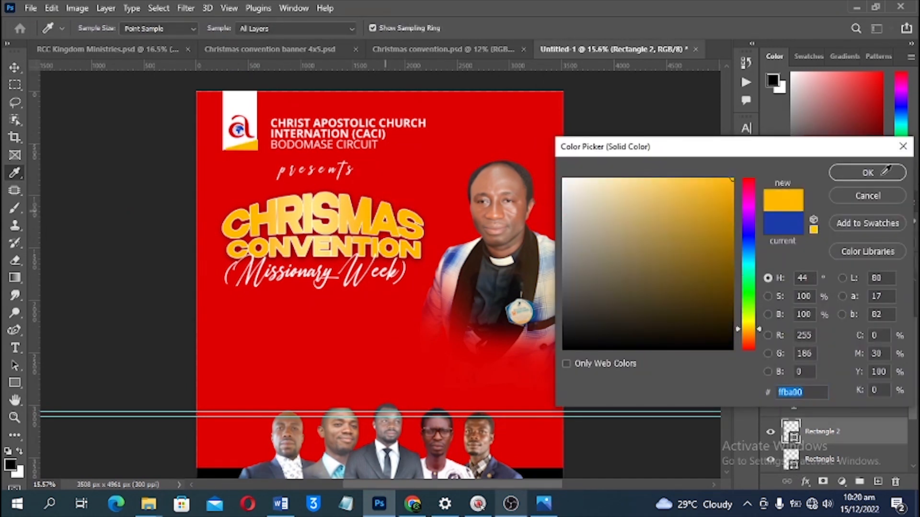
click(875, 173)
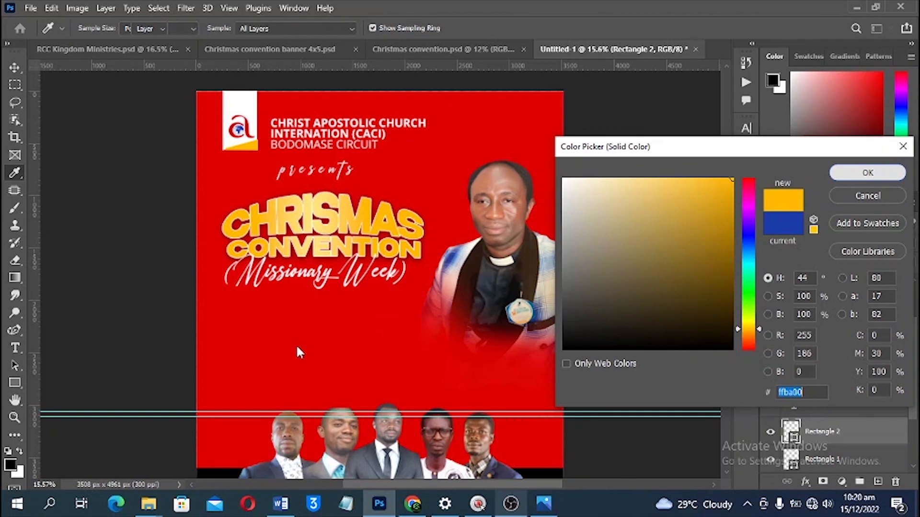
Step: Following the finished Christmas convention.psd, draw a gold rectangle about 1642 x 348 px beneath the "(Missionary Week)" text
click(428, 51)
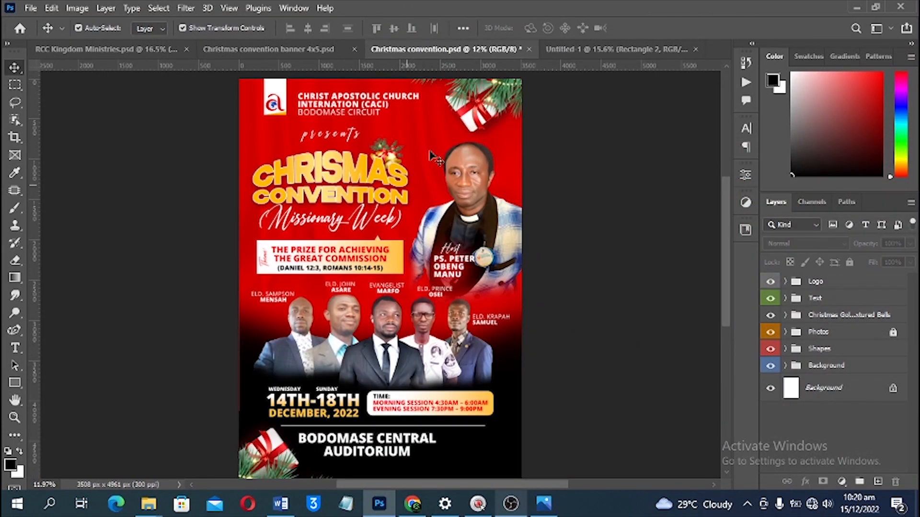
click(602, 50)
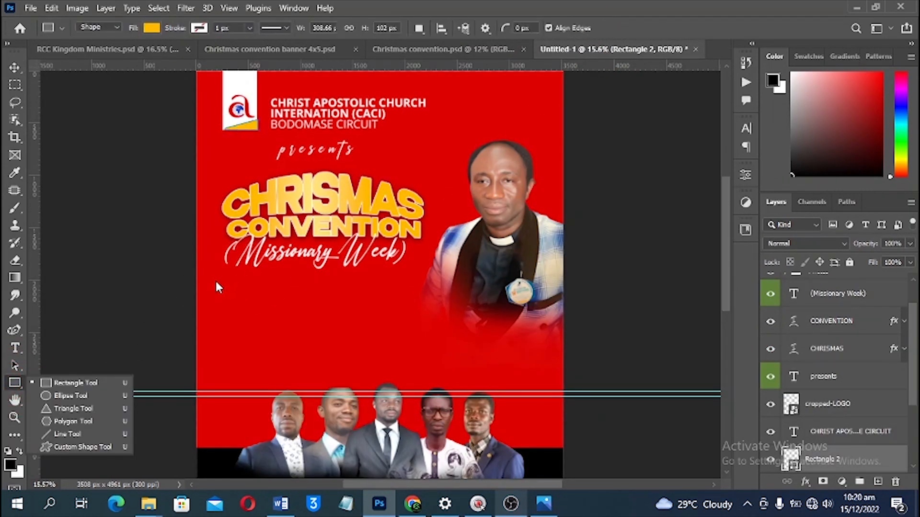
drag(225, 279, 394, 314)
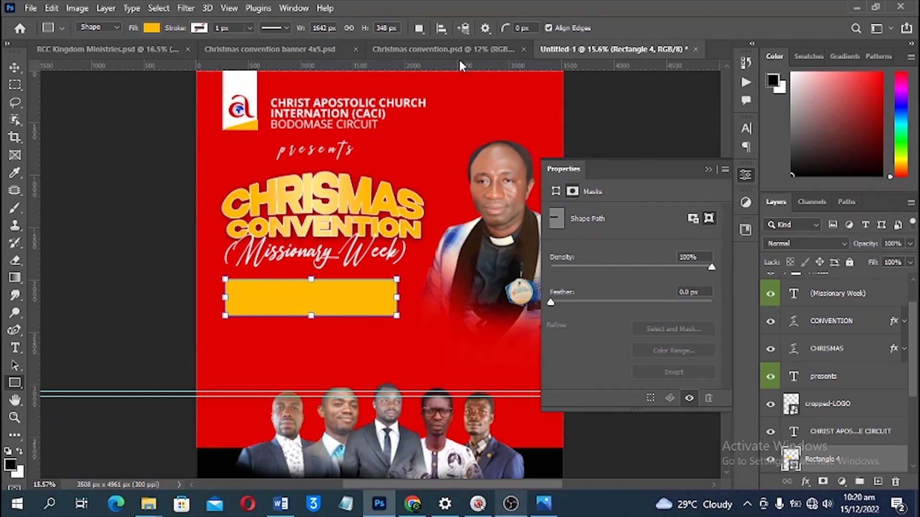
Step: Check the finished flyer's theme box, then add a Gradient Overlay with Linear style to the new gold rectangle
click(446, 49)
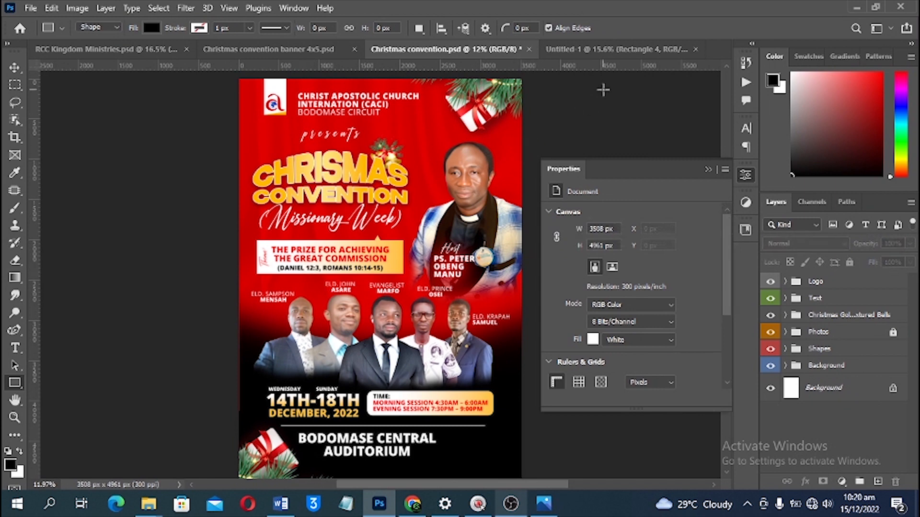
click(618, 49)
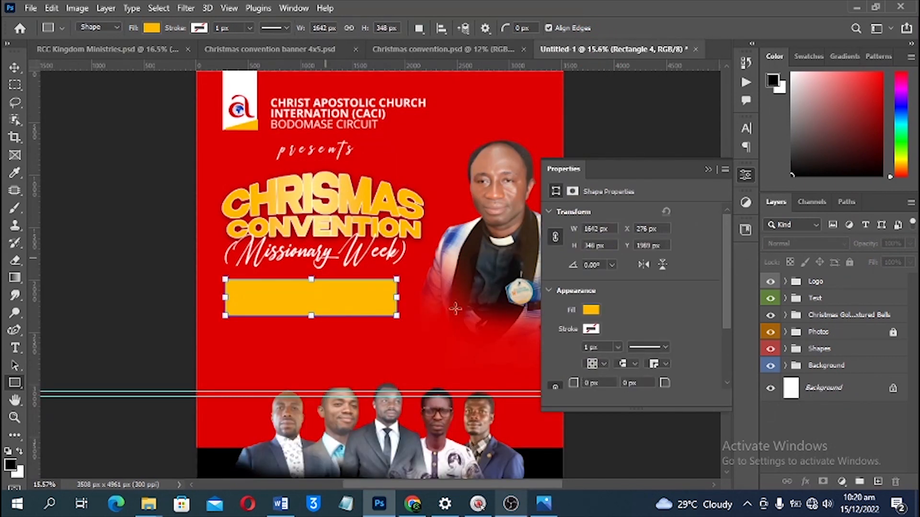
click(805, 483)
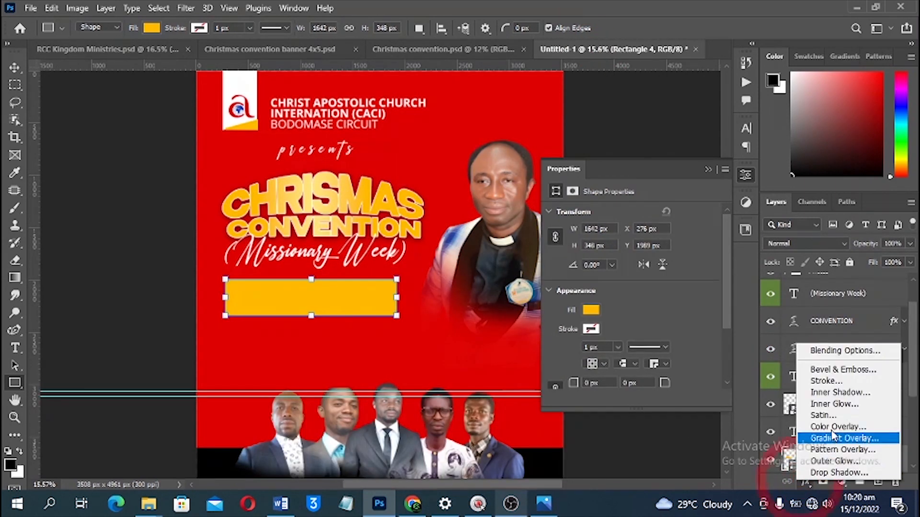
click(695, 430)
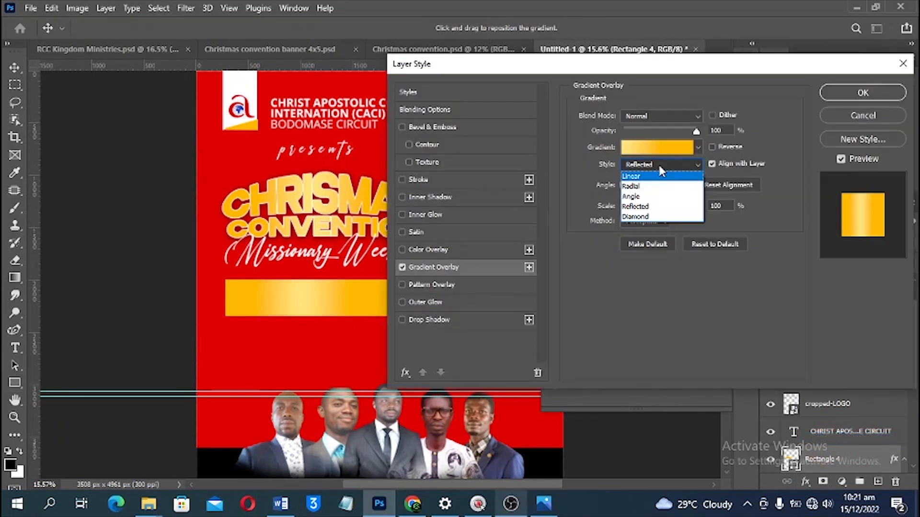
click(657, 165)
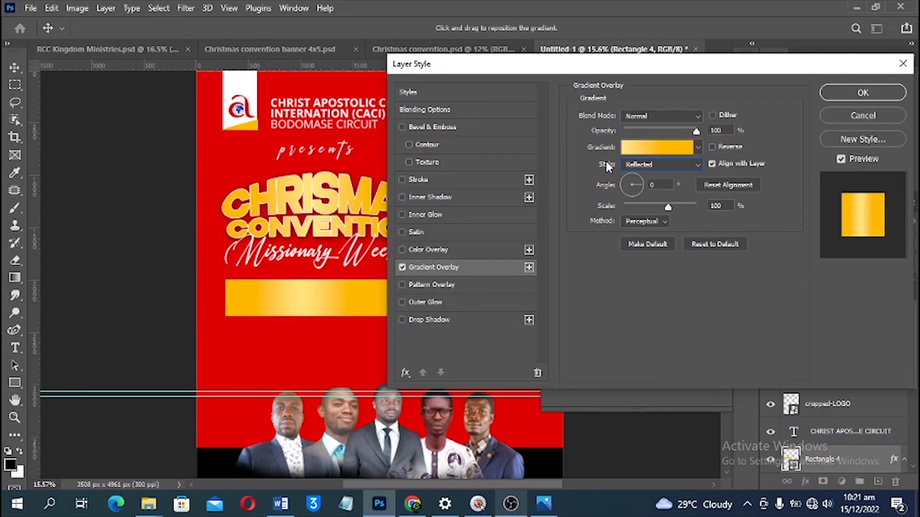
click(638, 165)
click(645, 181)
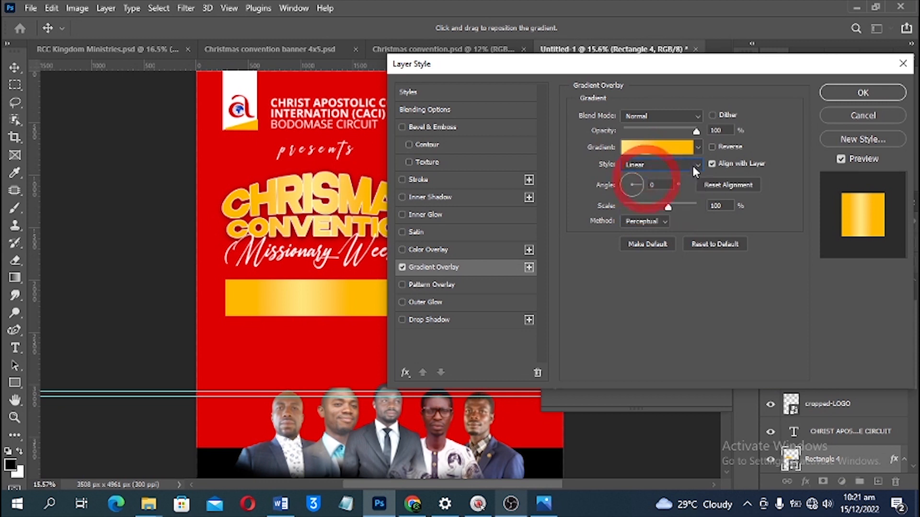
Step: Choose the light-yellow-to-white gradient preset for the overlay, reverse it, and apply the layer style
click(631, 147)
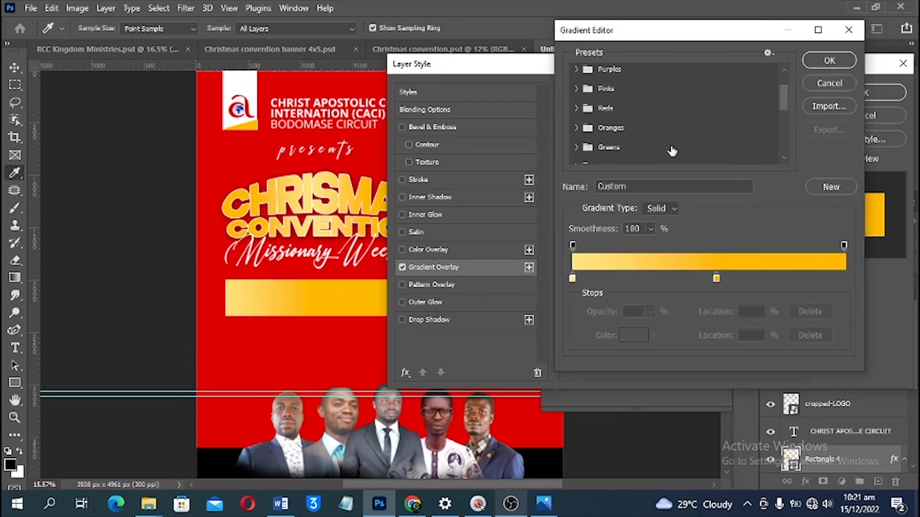
scroll(683, 123, down, 5)
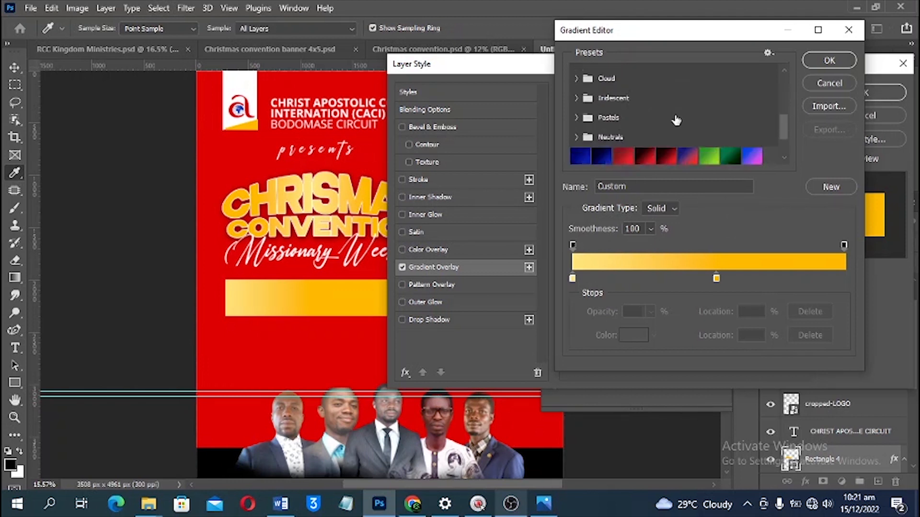
click(708, 110)
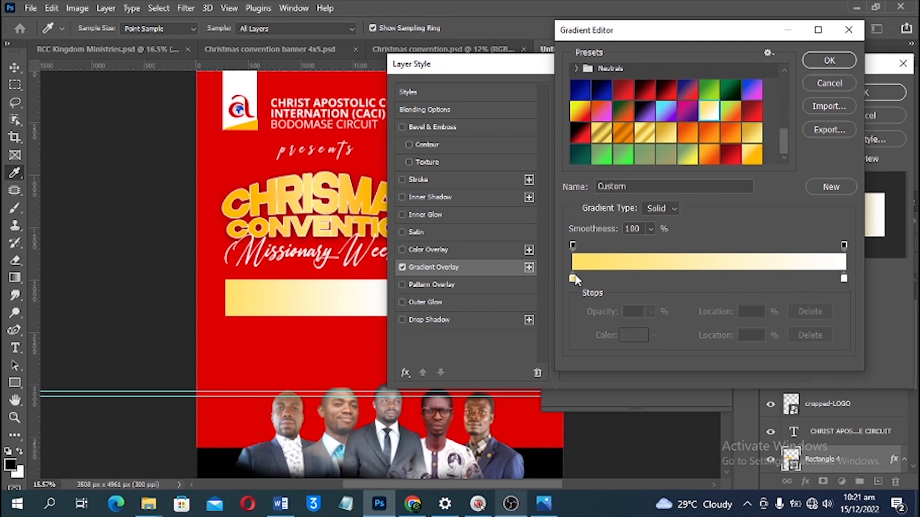
click(831, 61)
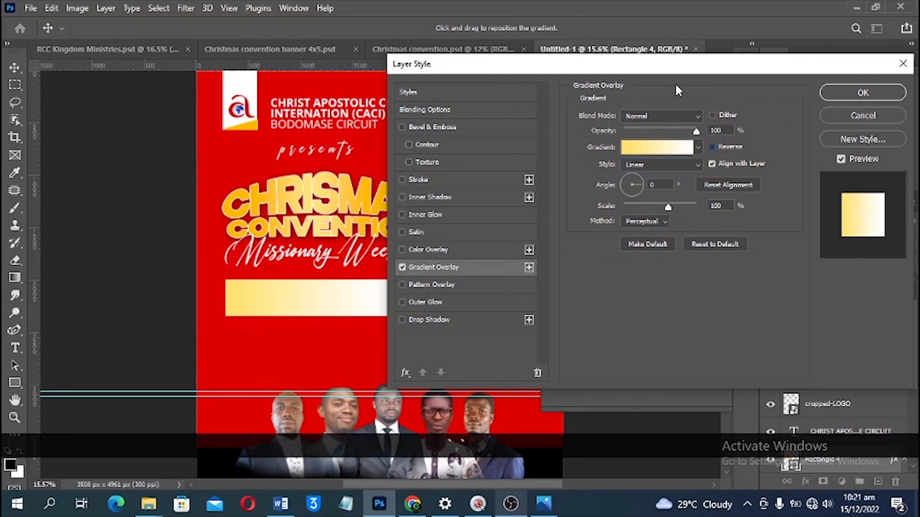
drag(606, 76, 727, 78)
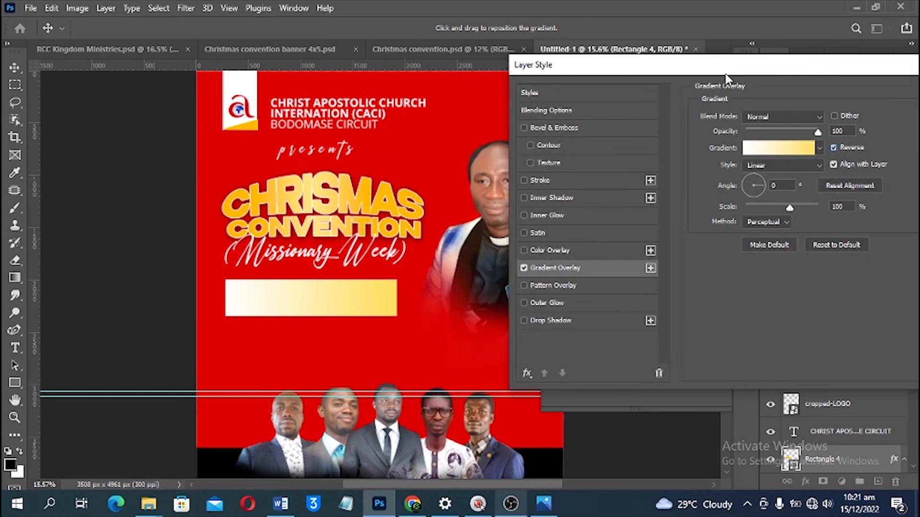
drag(786, 61, 708, 57)
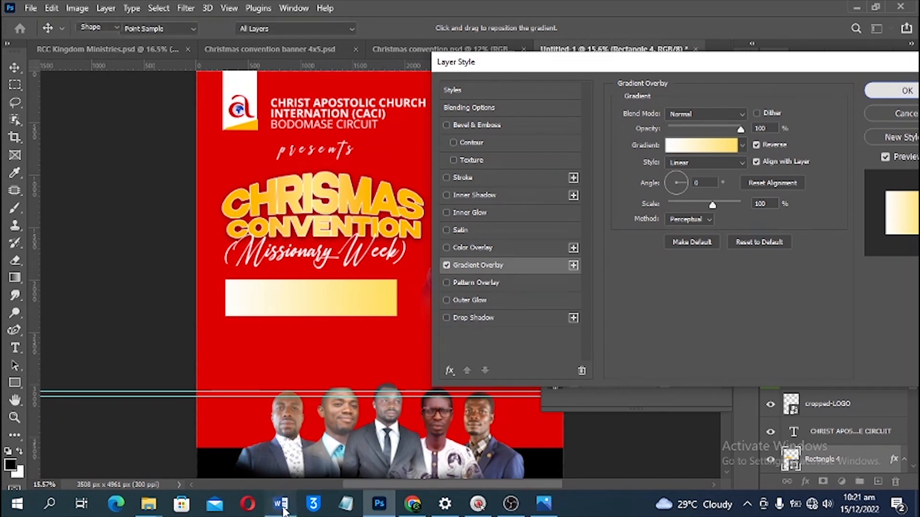
Step: Switch to the Word document and copy the theme text "The Prize for Achieving the great commission"
click(281, 504)
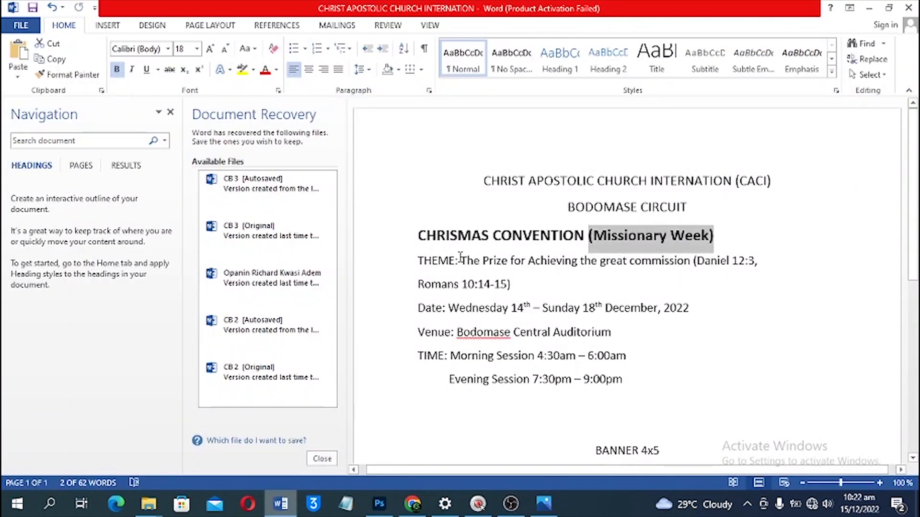
drag(463, 261, 630, 263)
drag(744, 266, 690, 262)
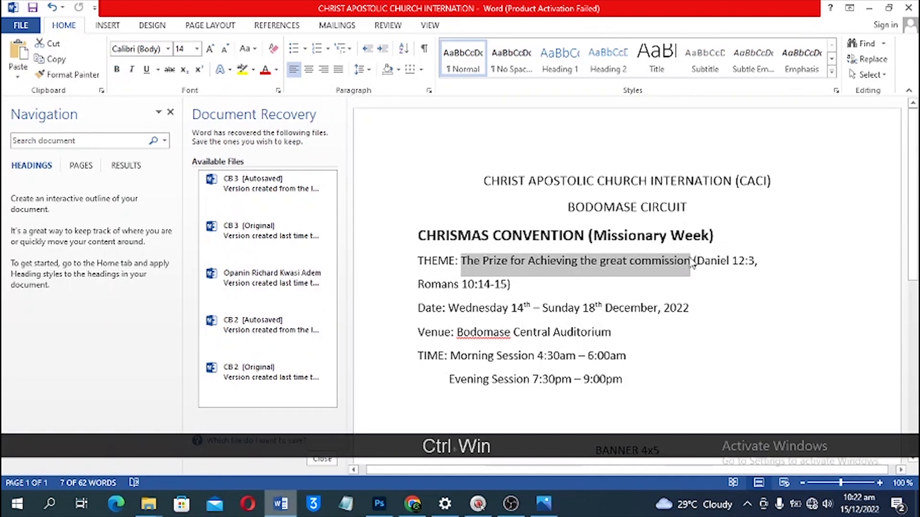
key(ctrl+c)
Step: Return to Photoshop, extend the gradient rectangle downward to a height of 387 px, and deselect it
click(384, 510)
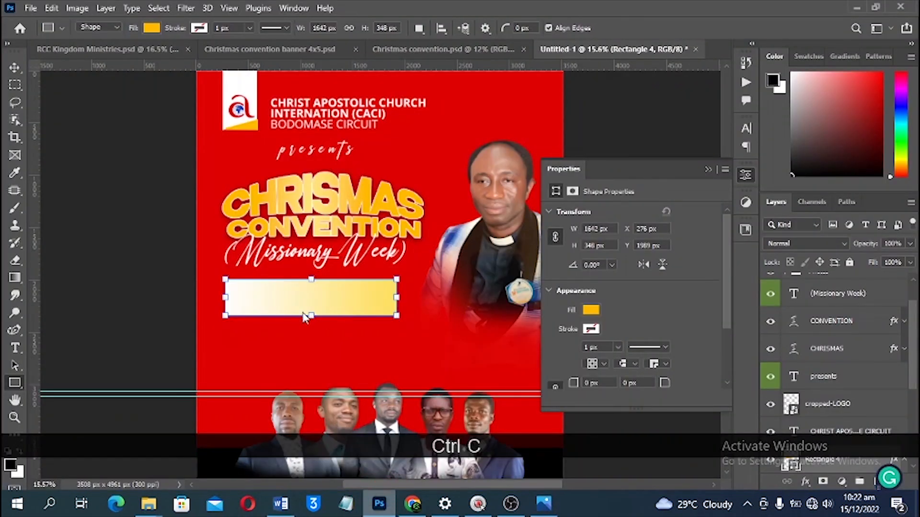
scroll(302, 311, up, 3)
key(shift)
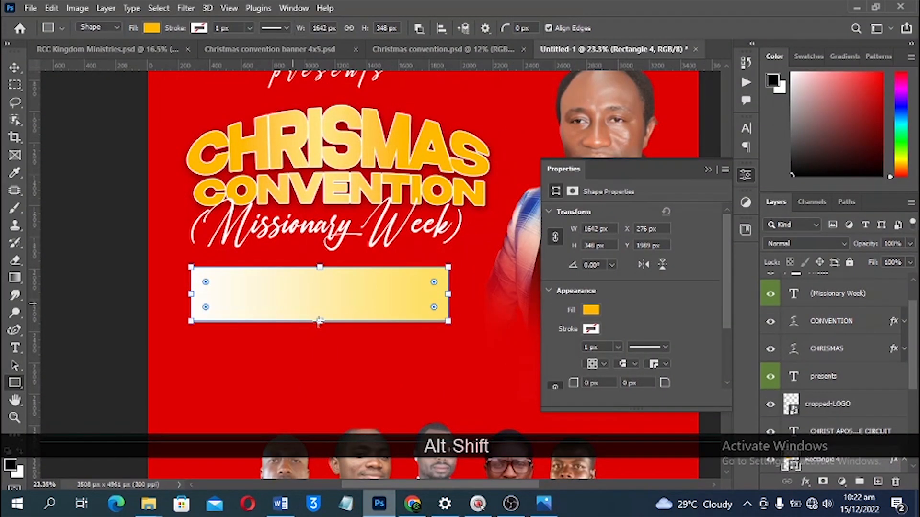
drag(318, 322, 318, 328)
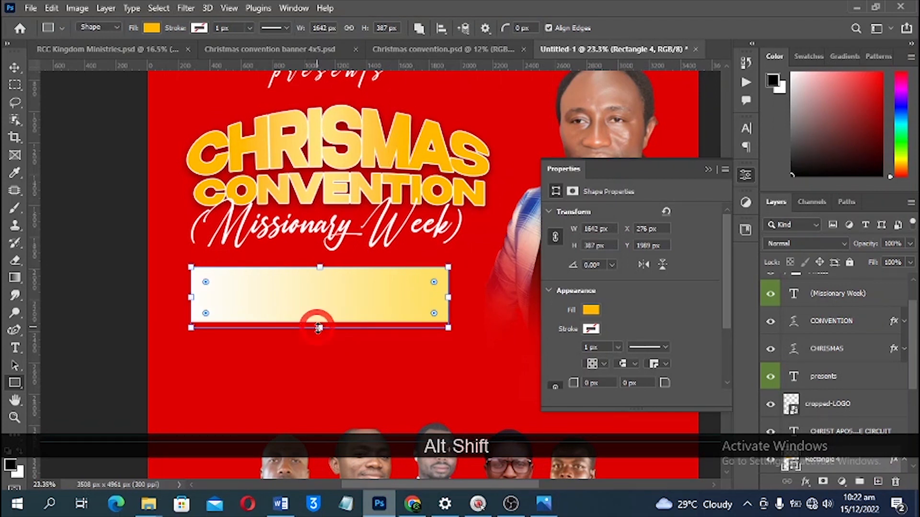
click(16, 69)
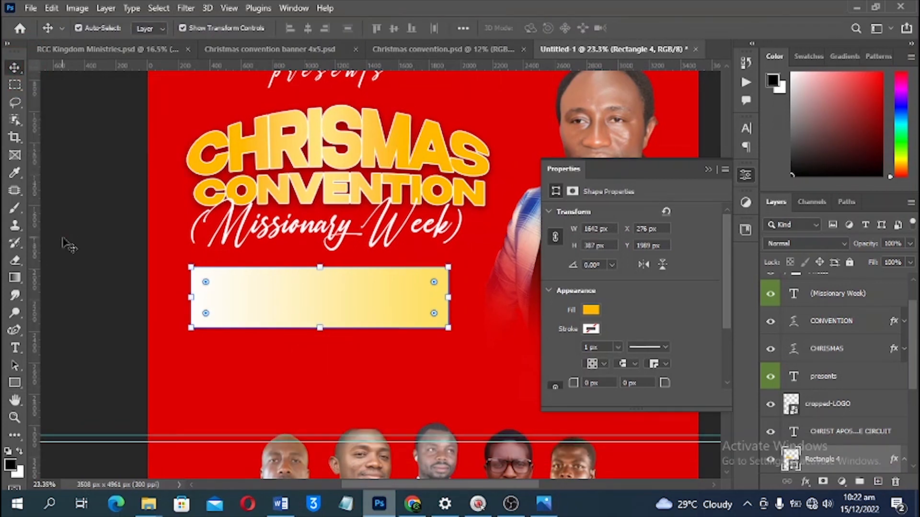
click(137, 270)
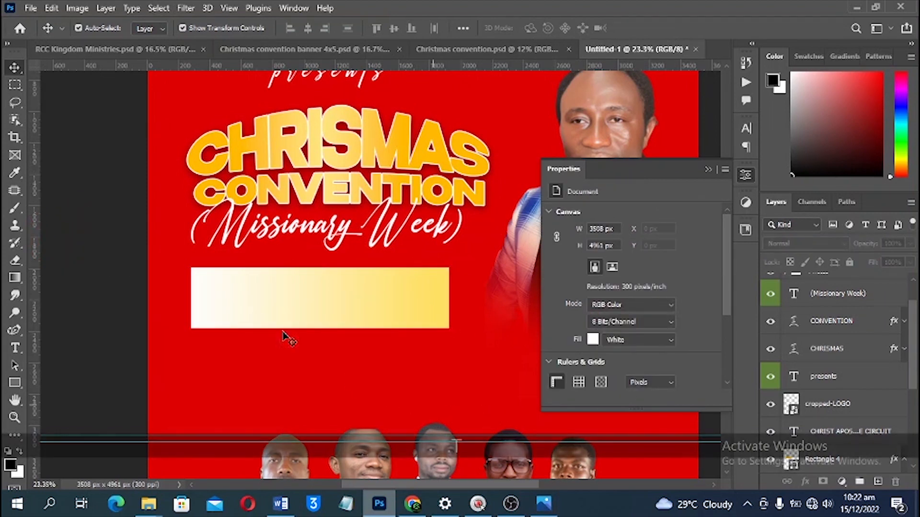
Step: Create a new text layer over the gradient rectangle and paste the copied theme text into it
key(t)
click(217, 296)
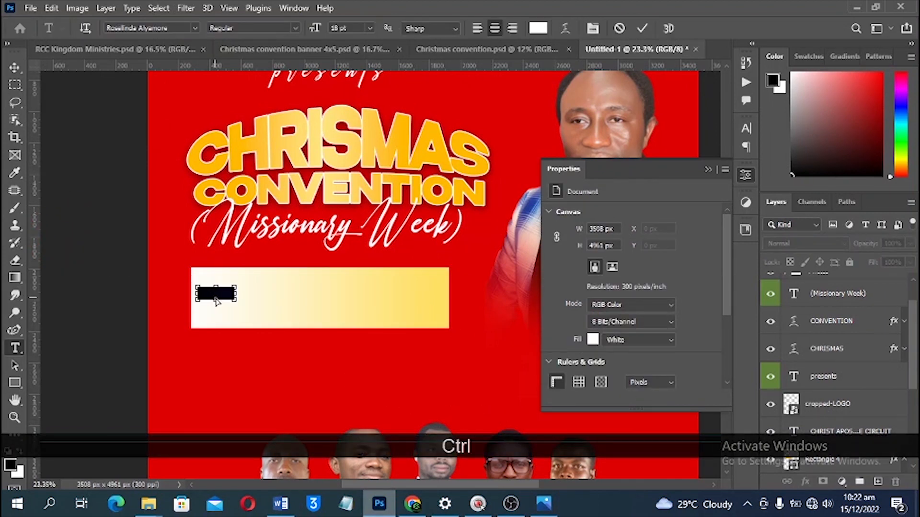
key(ctrl+v)
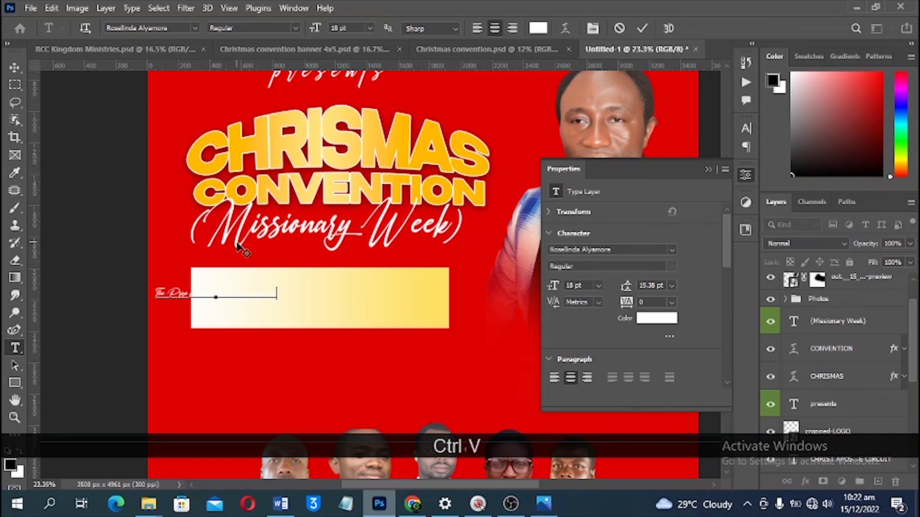
Step: Set the whole theme text to Open Sans Condensed ExtraBold and move it inside the gradient rectangle
key(ctrl+a)
click(181, 29)
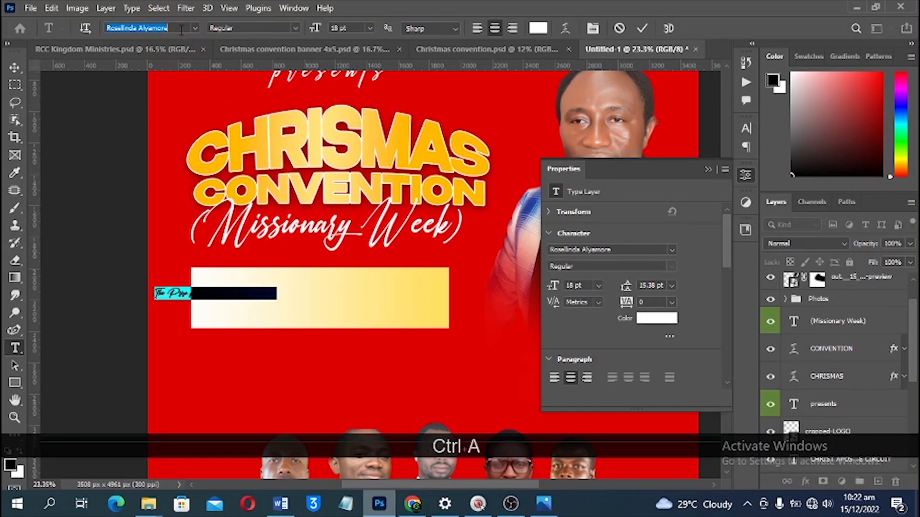
text(open)
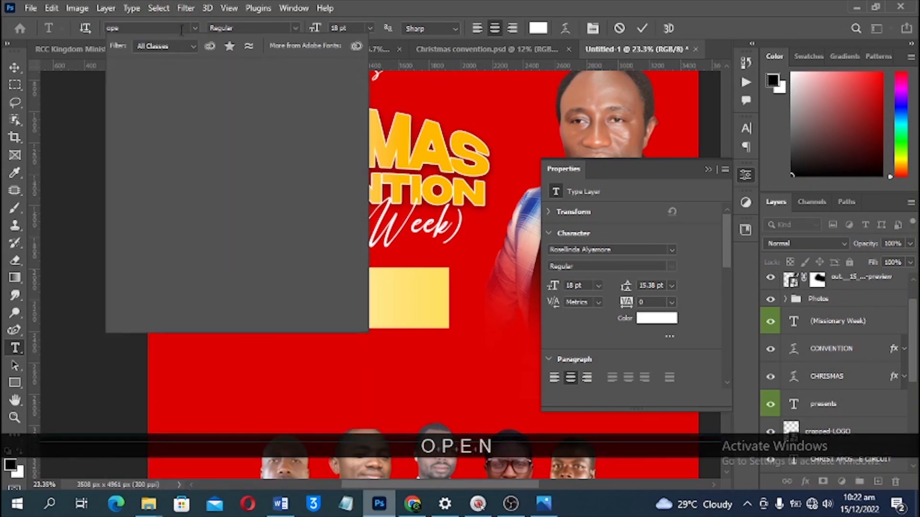
click(178, 120)
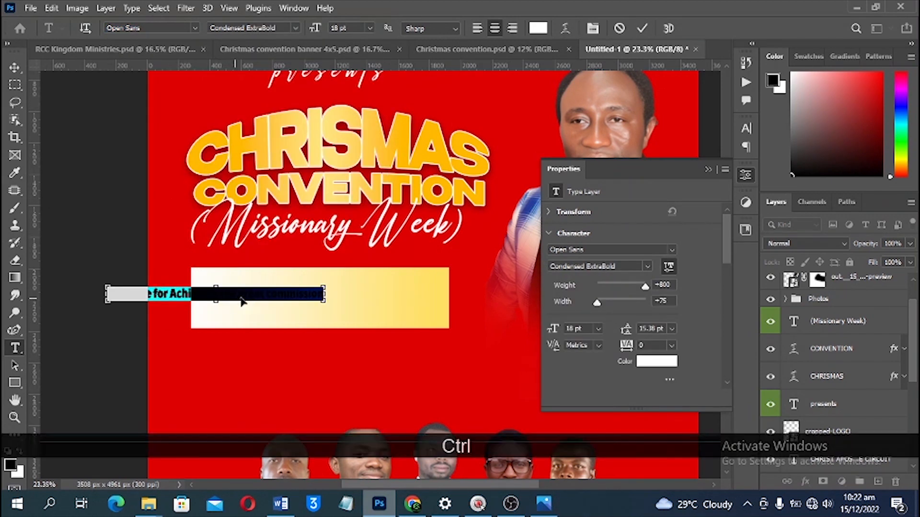
drag(332, 297, 662, 367)
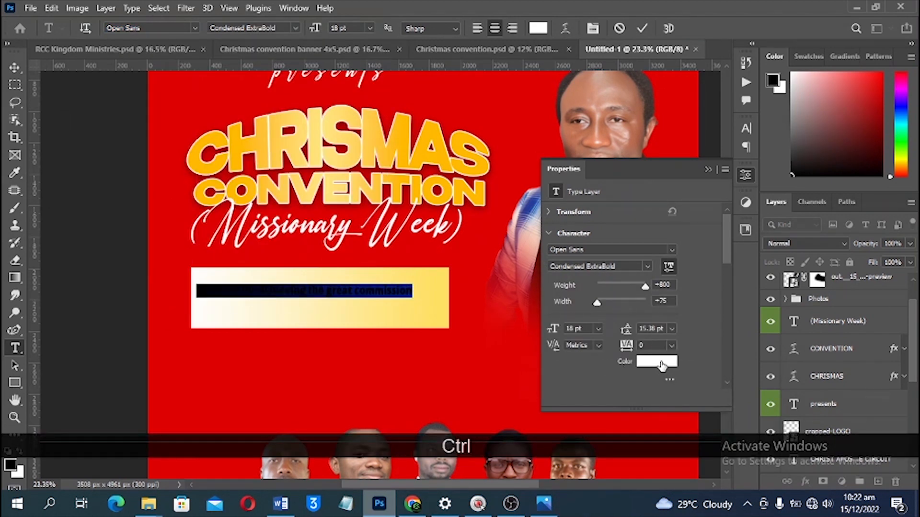
Step: Set the theme text color to red #df0202, sampled from the flyer background
click(661, 366)
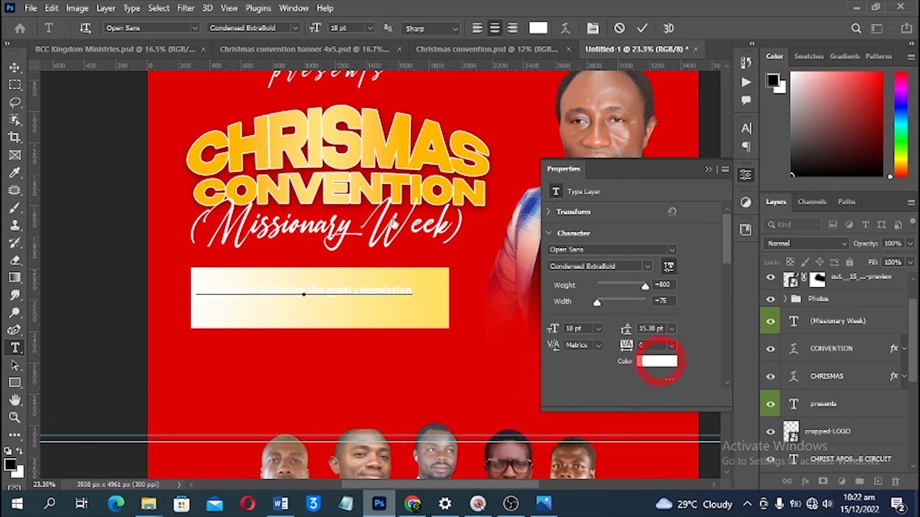
click(230, 369)
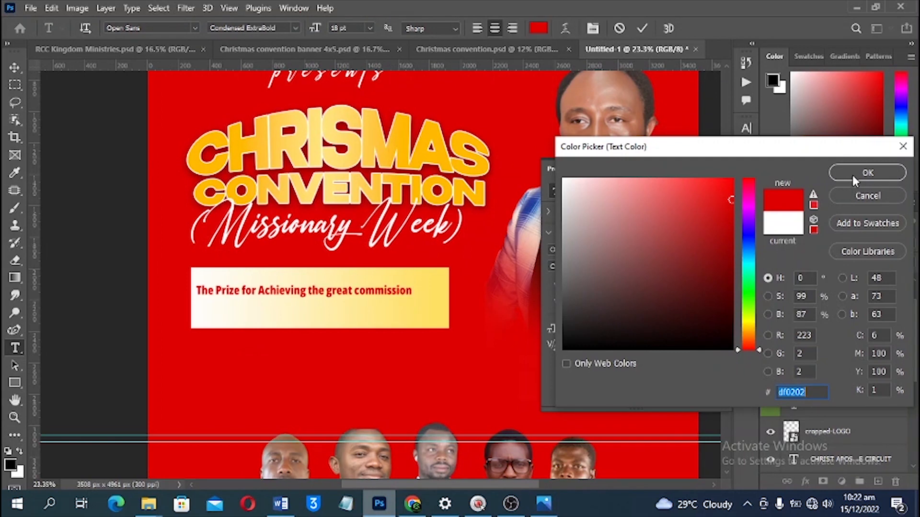
click(852, 173)
Step: Break the theme text onto a second line after "Achieving" and set all of it in all caps
click(302, 291)
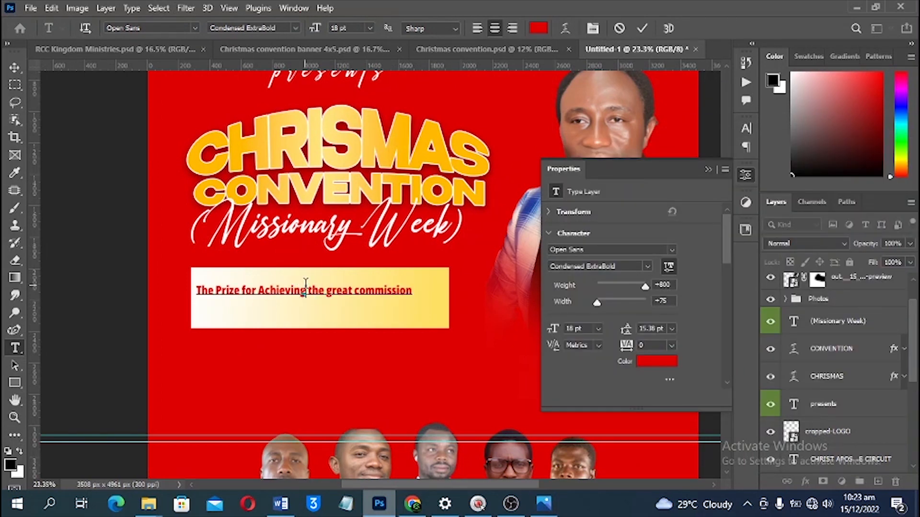
key(Right)
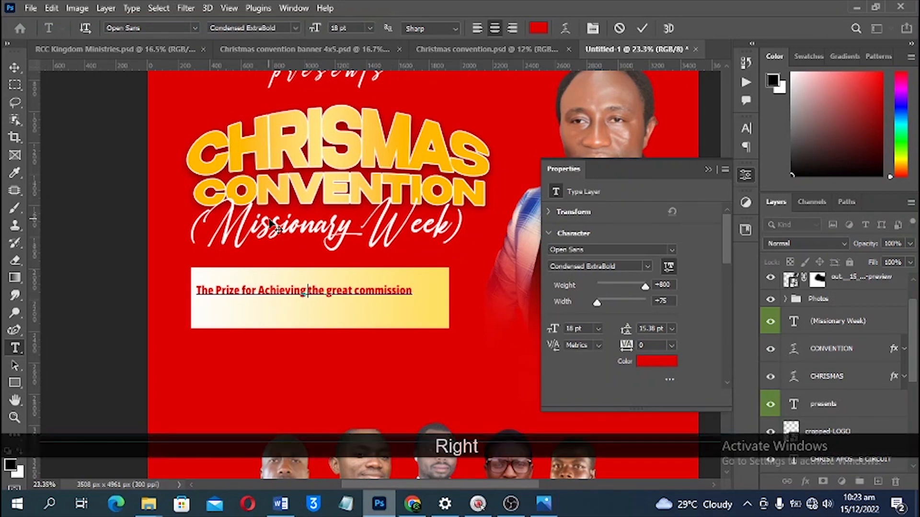
key(Return)
key(ctrl+a)
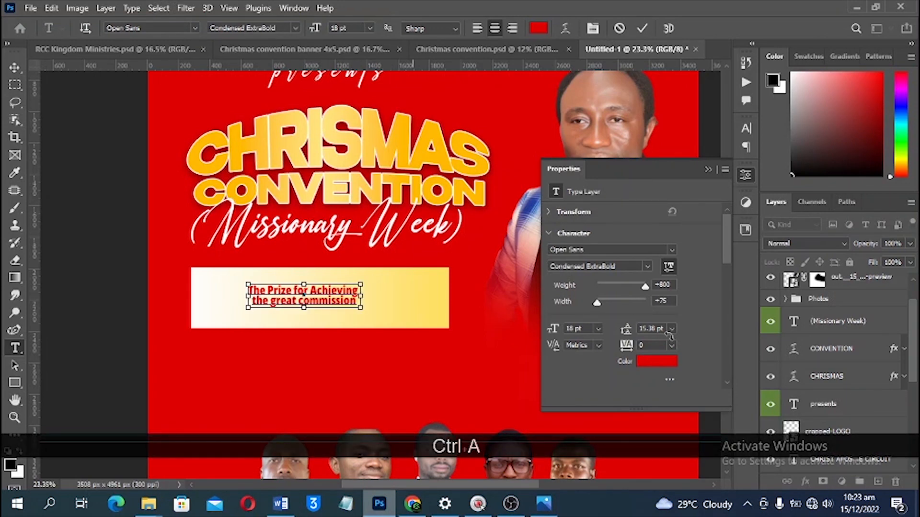
click(745, 145)
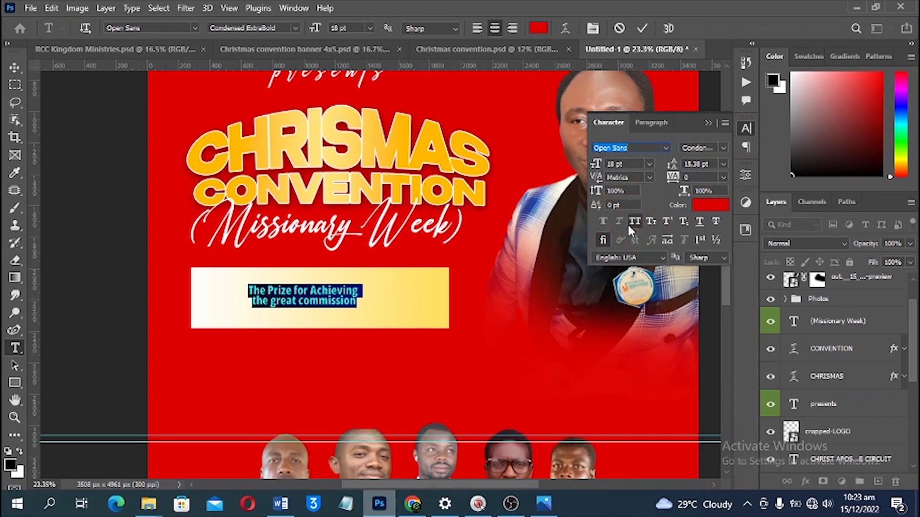
key(ctrl+shift+k)
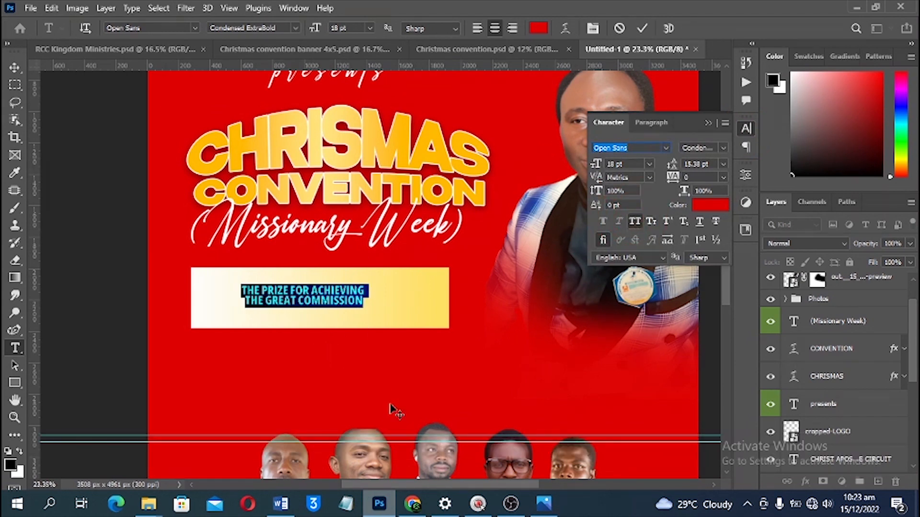
Step: Set the theme text to Open Sans ExtraBold with 17 pt leading and enlarge it to about 128%
key(alt)
key(Down)
key(Down)
key(Down)
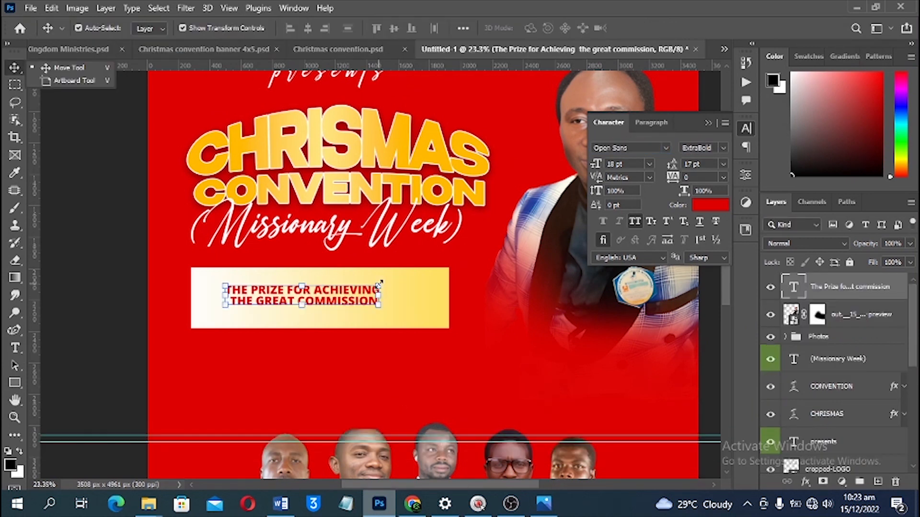
drag(379, 285, 428, 292)
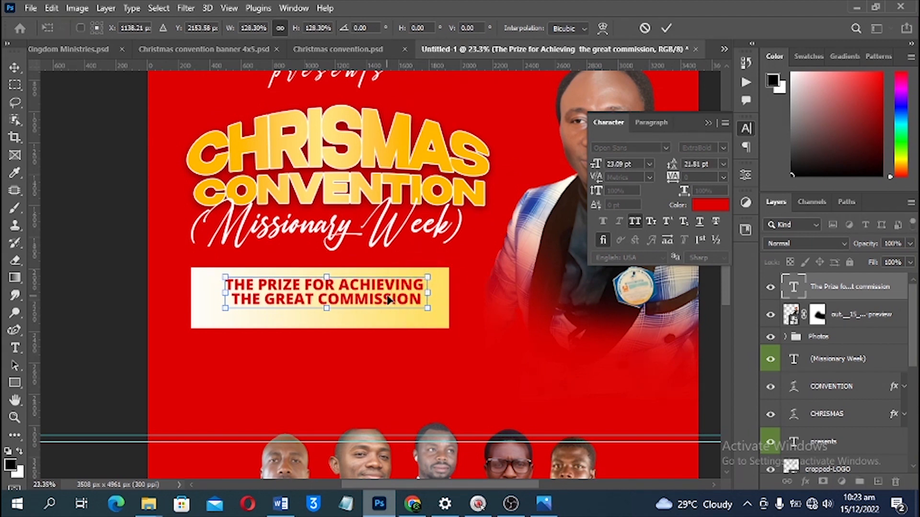
key(alt)
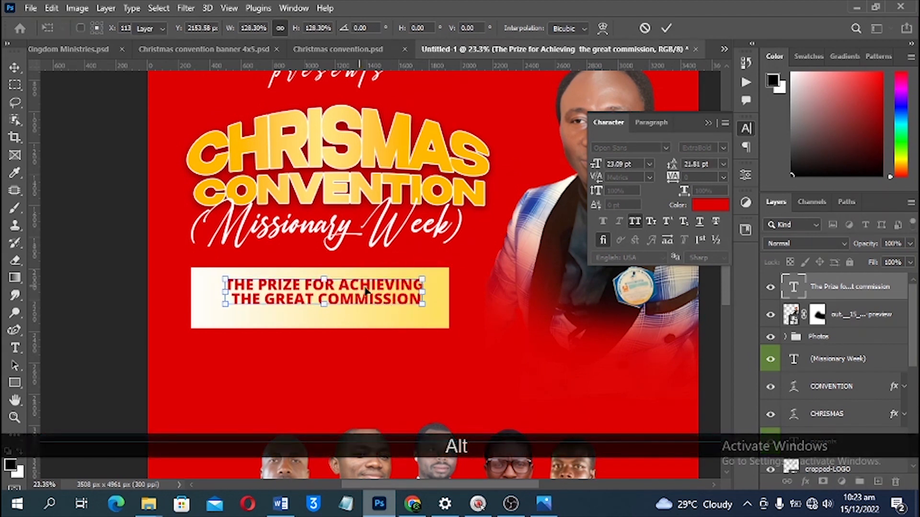
key(Return)
Step: Duplicate the theme text directly below the original and color the copy black #000000
drag(365, 290, 366, 321)
click(711, 205)
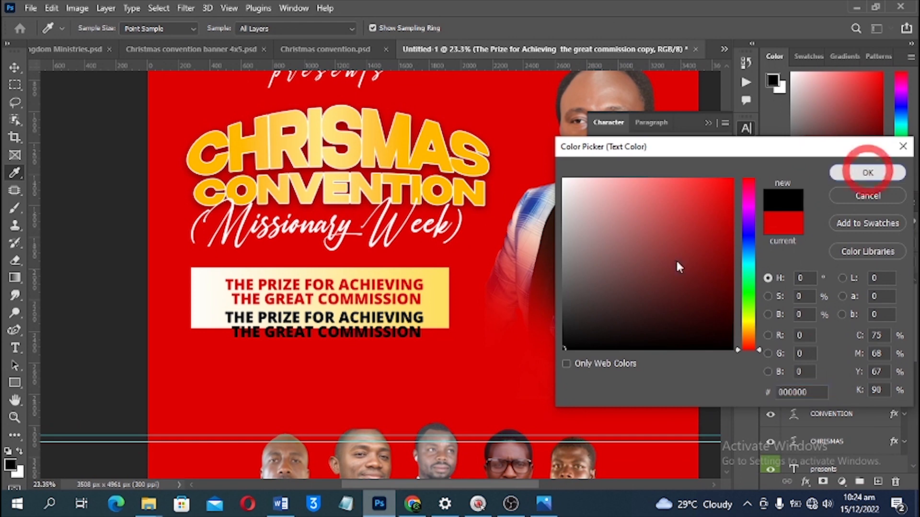
key(Return)
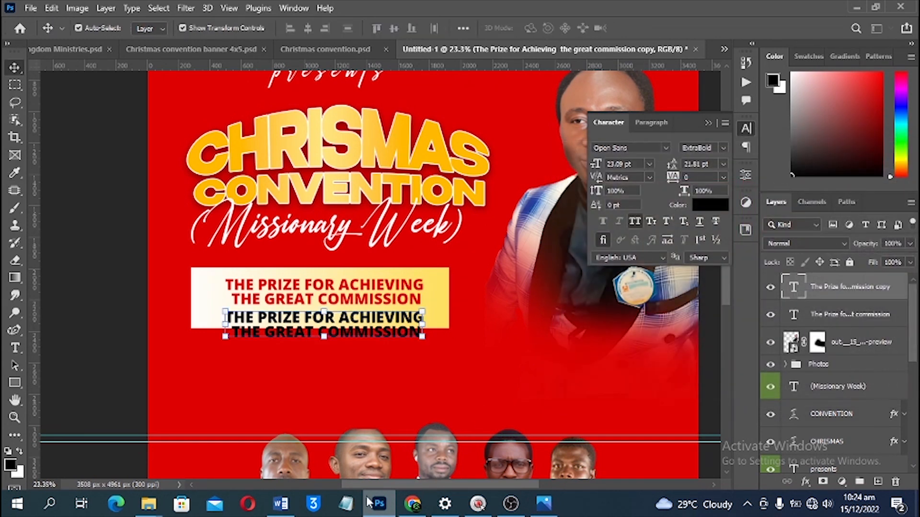
Step: Switch to Word and copy the scripture reference "(Daniel 12:3, Romans 10:14-15)" from the theme line
click(281, 503)
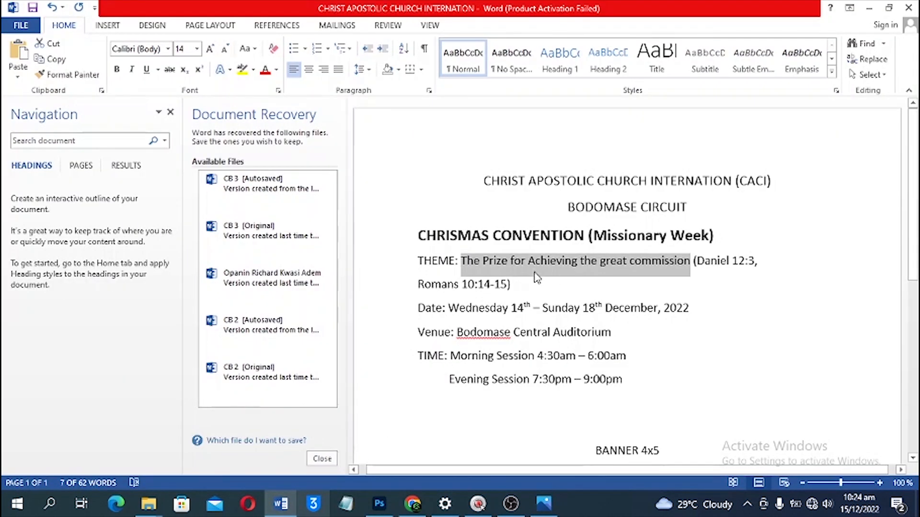
drag(536, 278, 693, 260)
key(ctrl+c)
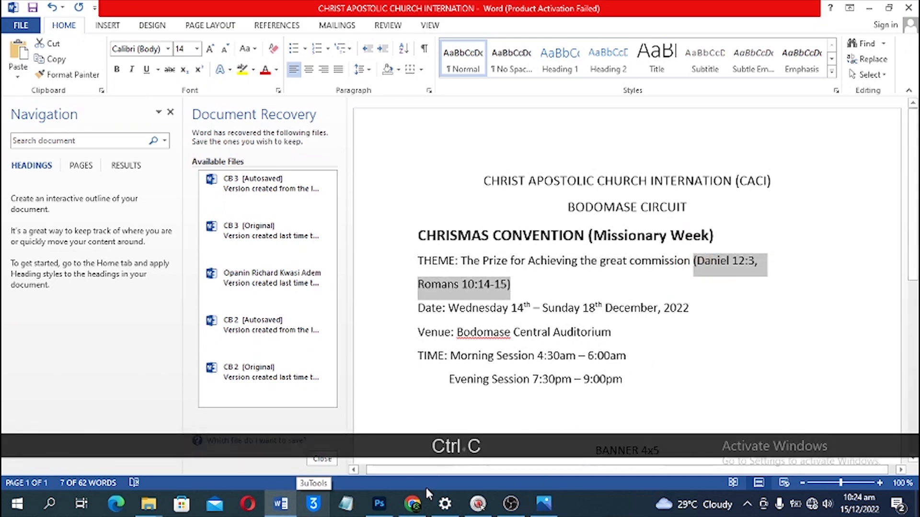
Step: Return to Photoshop, replace the black copy's text with the copied scripture reference, and join it onto a single line
click(379, 503)
key(t)
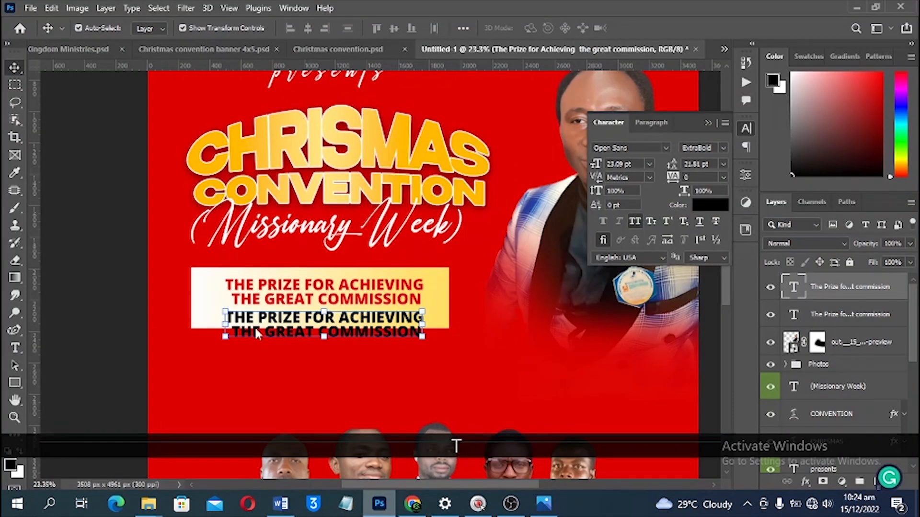
click(285, 324)
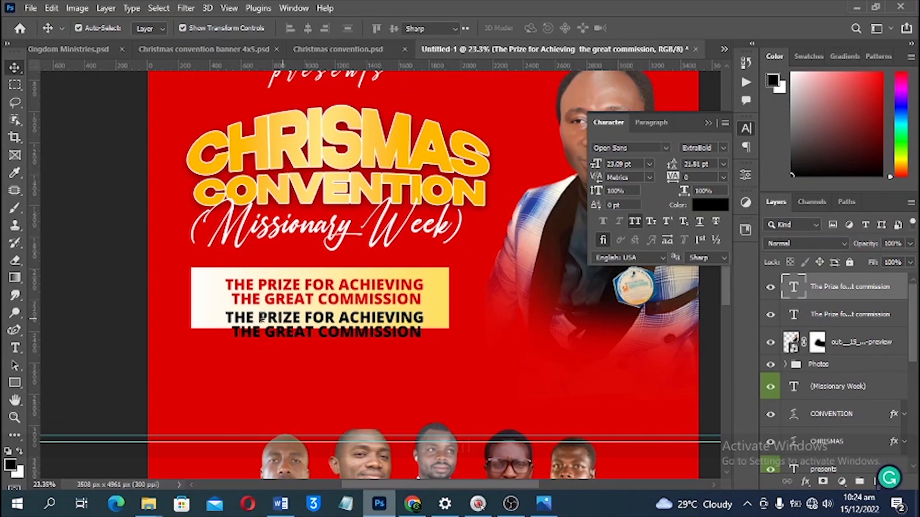
key(ctrl+a)
key(t)
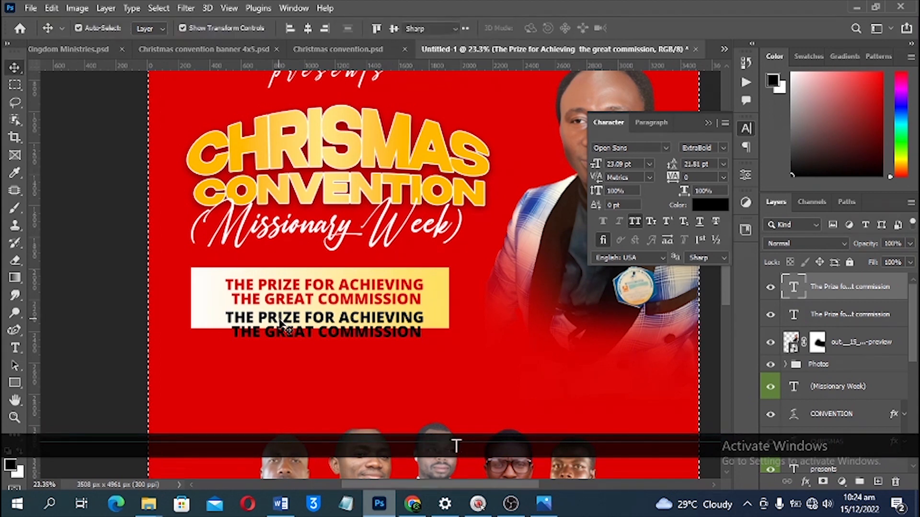
key(ctrl+d)
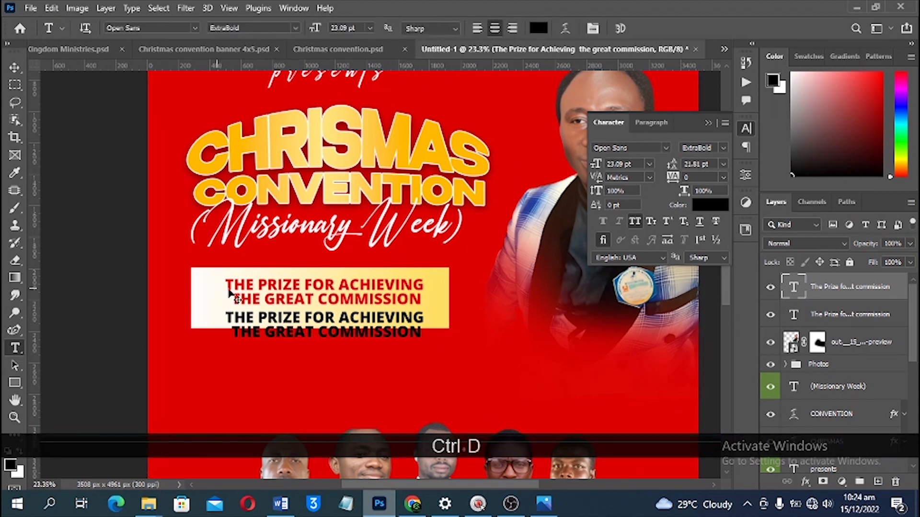
click(276, 321)
key(ctrl+a)
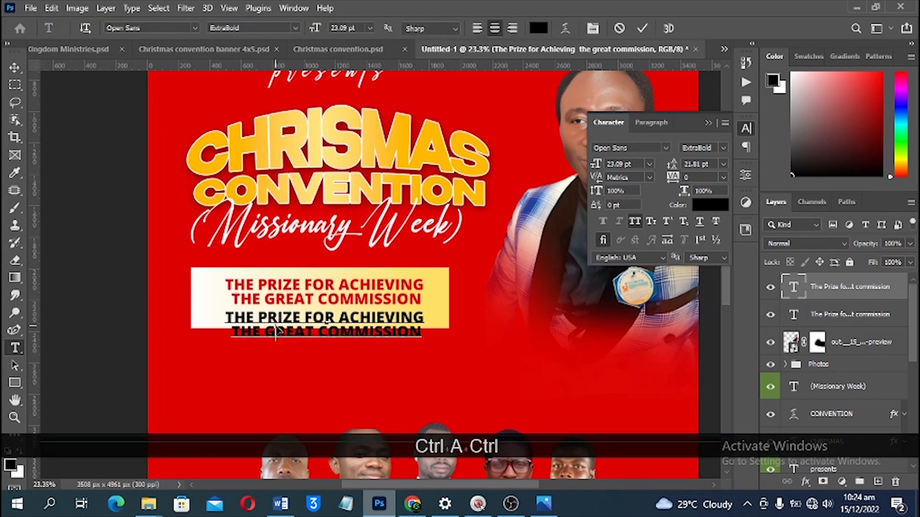
key(ctrl+v)
key(ctrl+a)
key(ctrl+v)
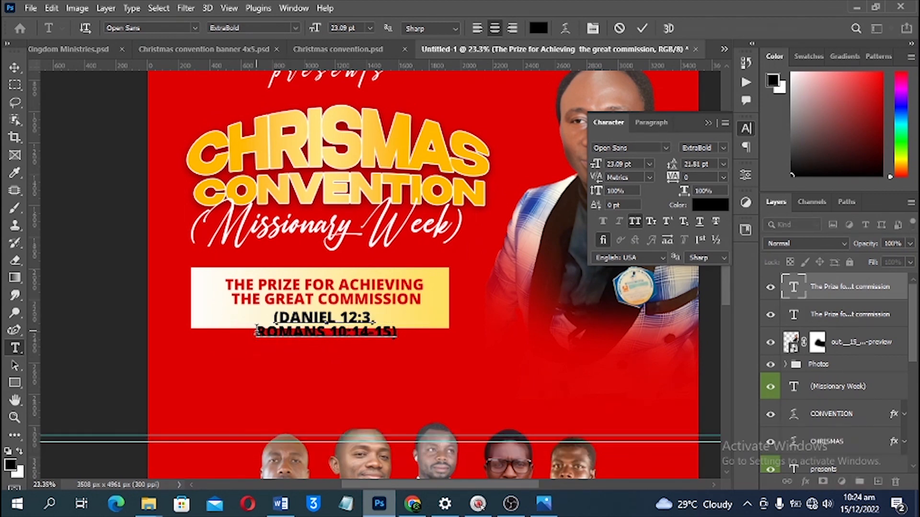
key(BackSpace)
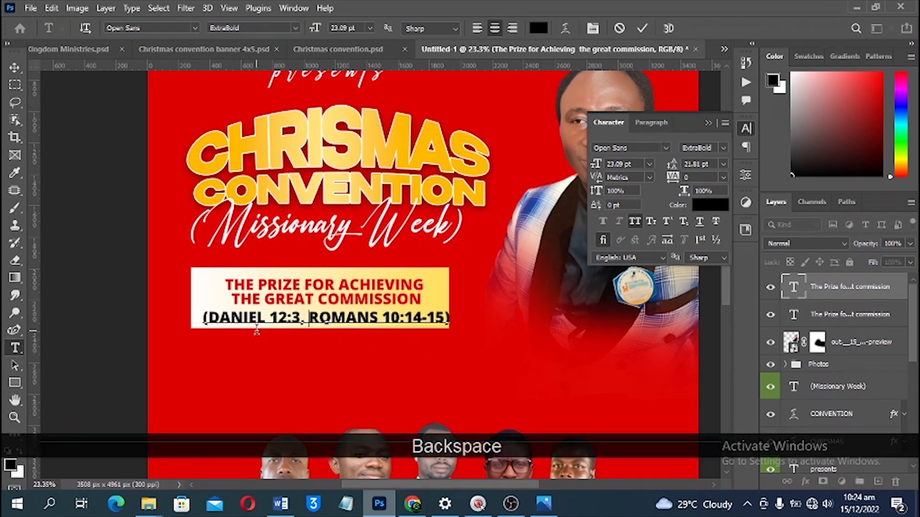
Step: Scale the scripture reference down to about 67% and nudge it up beneath the theme text inside the gradient rectangle
click(15, 67)
key(alt)
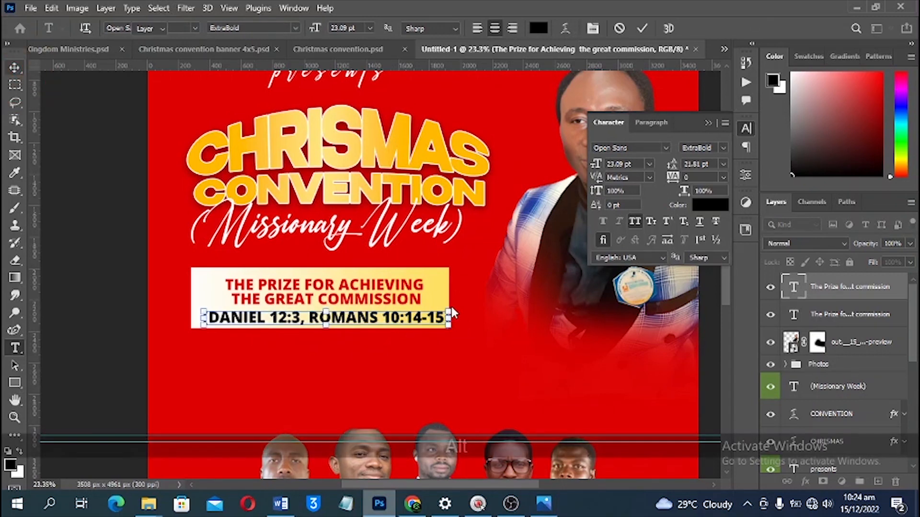
drag(448, 316, 411, 314)
key(alt)
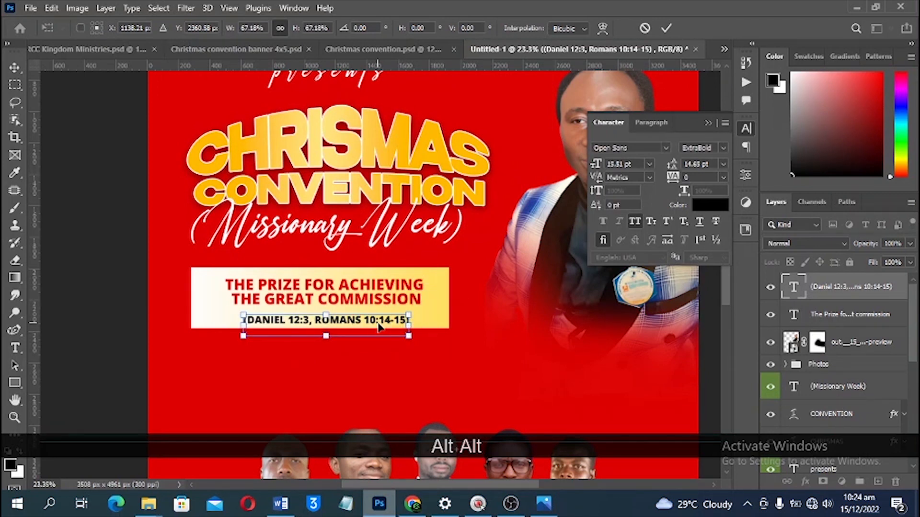
key(Up)
key(Up)
key(Up)
key(Up)
key(Up)
key(Up)
key(Up)
key(Up)
key(Up)
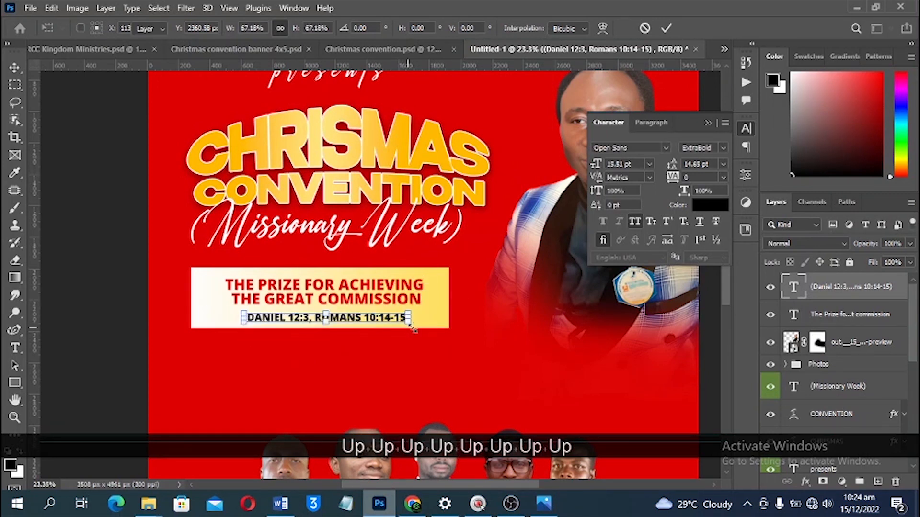
Step: Center the theme text and the scripture reference horizontally on the gradient rectangle
click(443, 322)
shift+click(394, 307)
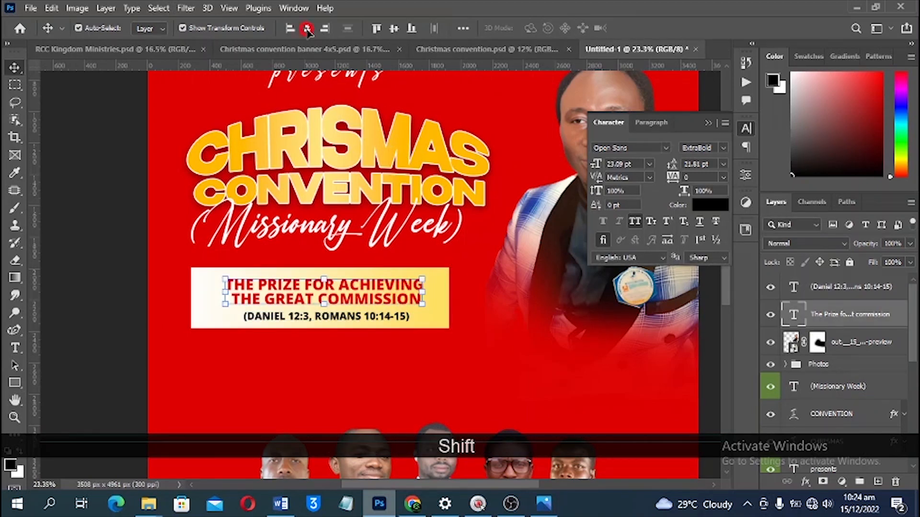
shift+click(209, 316)
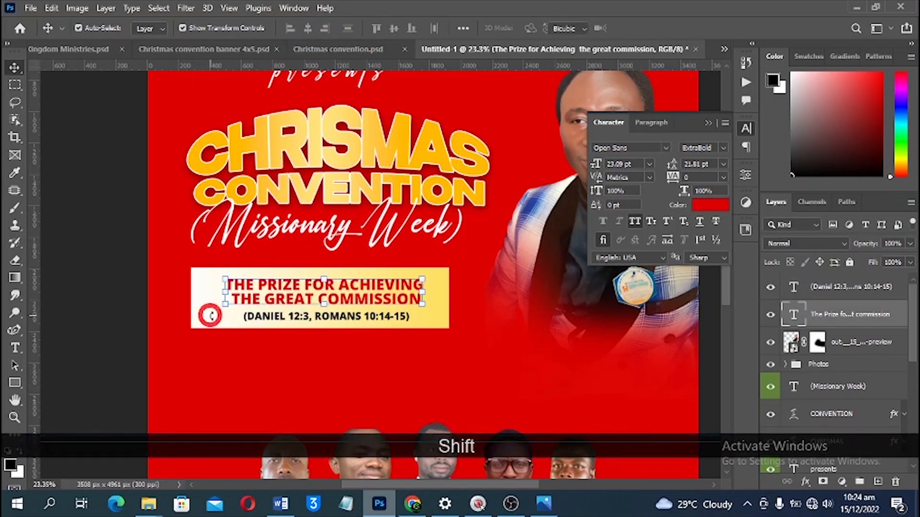
click(205, 314)
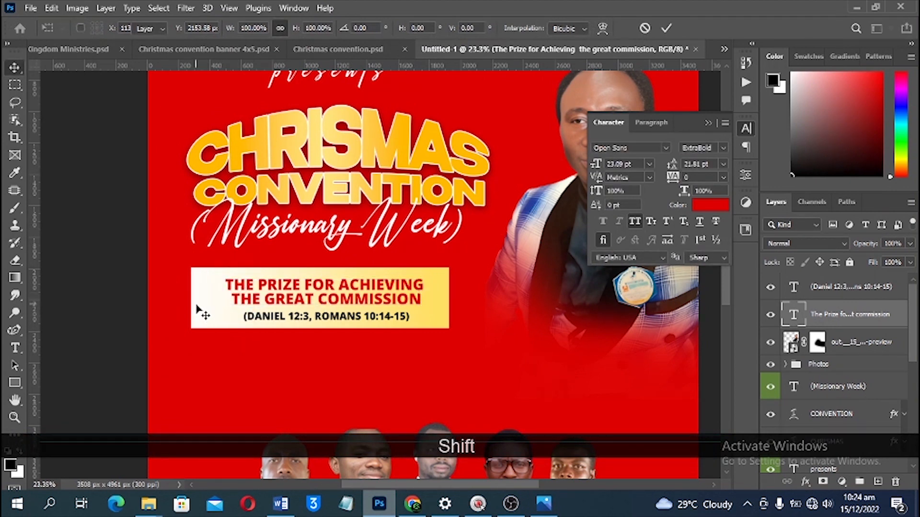
click(267, 315)
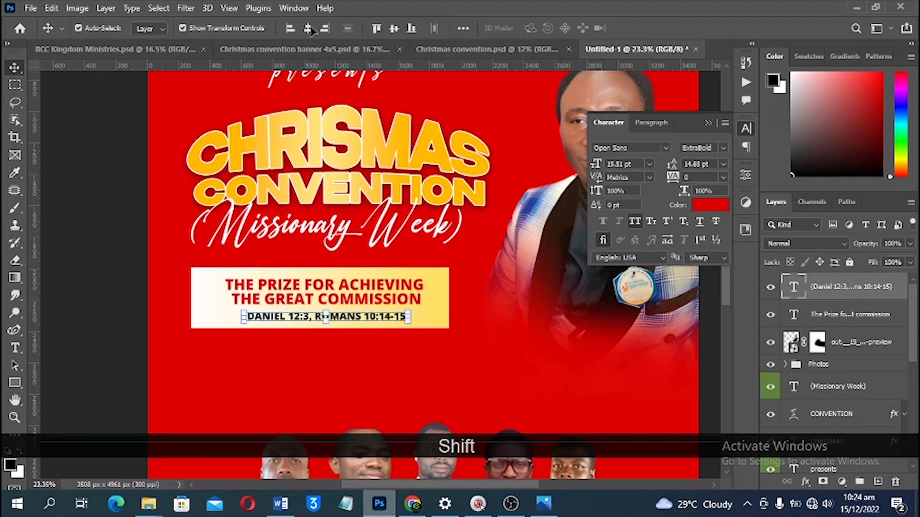
shift+click(203, 291)
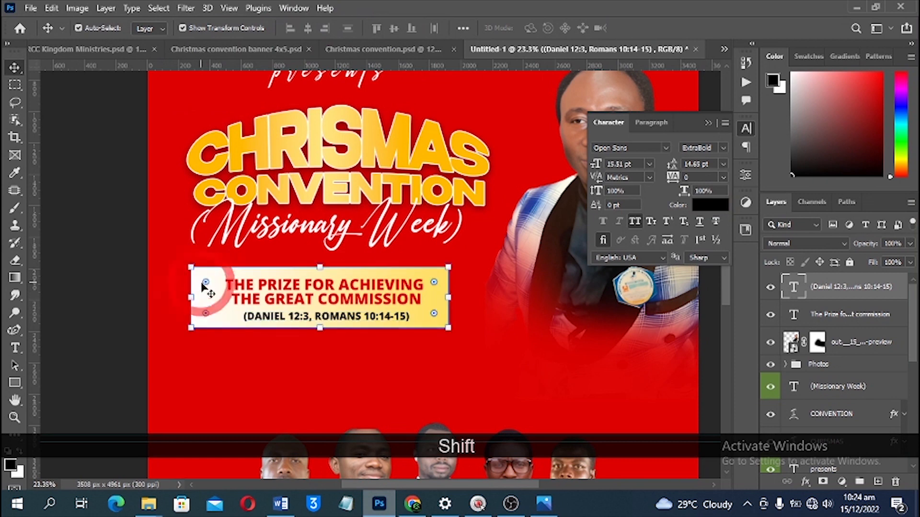
Step: Duplicate the "(Missionary Week)" text below the gradient rectangle and replace the copy's wording with "Theme:"
scroll(404, 269, down, 2)
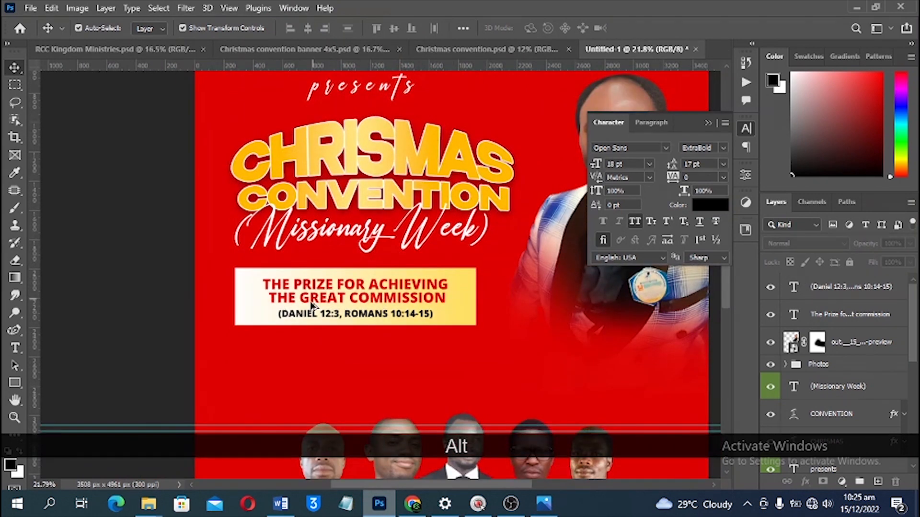
drag(285, 235, 280, 362)
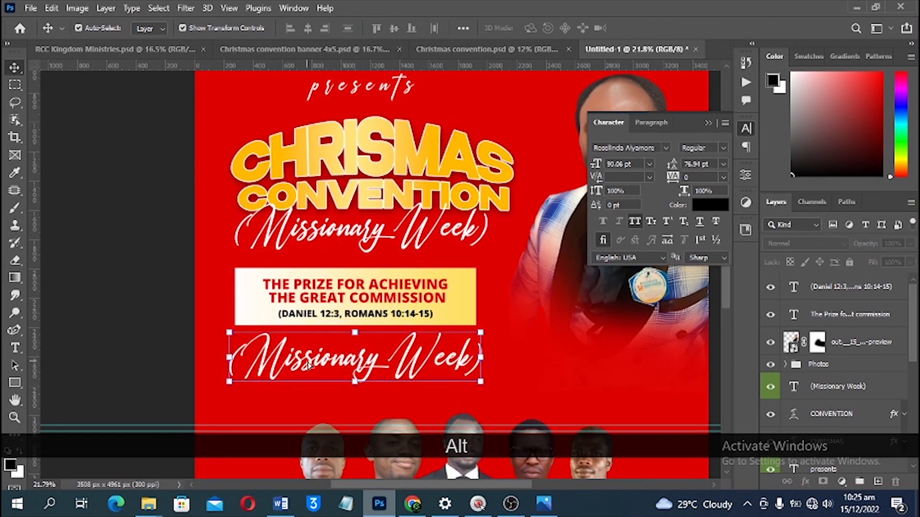
double_click(280, 359)
key(ctrl+a)
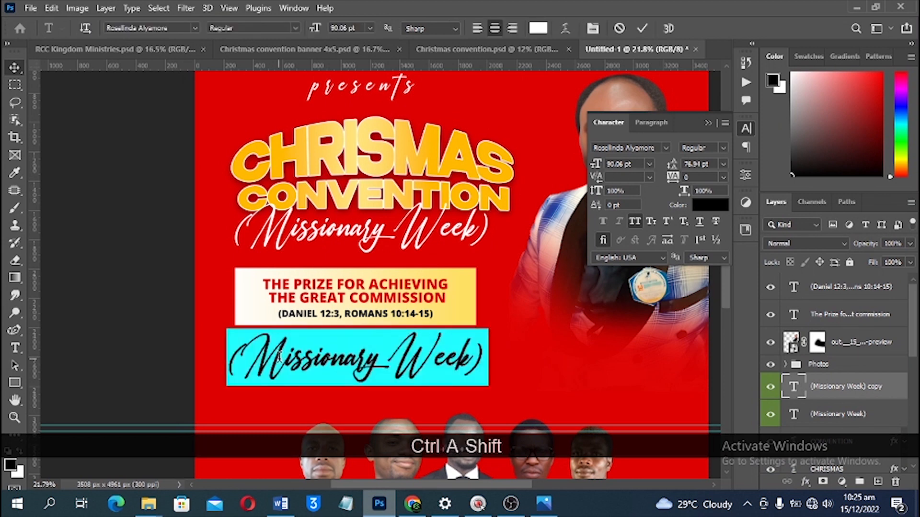
text(Theme:)
key(ctrl+Return)
key(v)
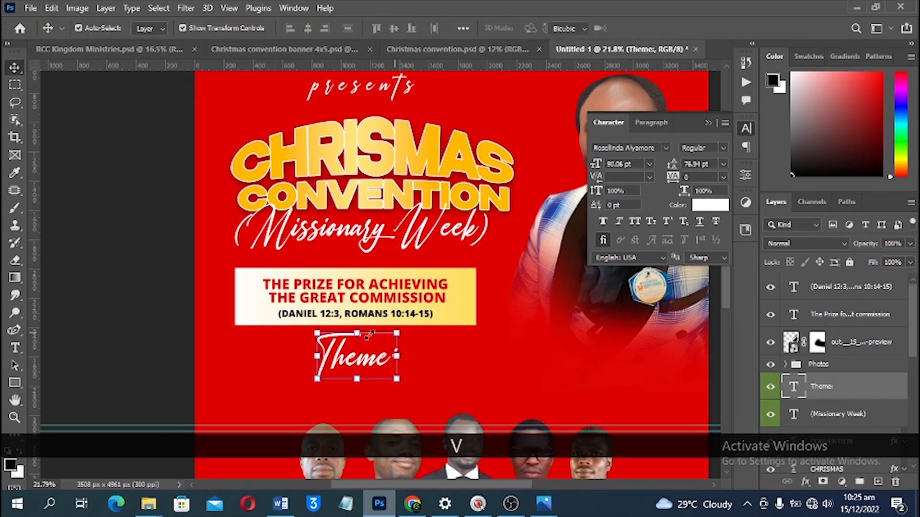
Step: Shrink the "Theme:" text to about 41.2 pt, rotated 90° counterclockwise, at the left end of the gradient rectangle
drag(398, 335, 365, 354)
drag(376, 347, 273, 300)
key(Return)
Step: Color the "Theme:" text red #df0202 to match the flyer background and deselect it
click(710, 205)
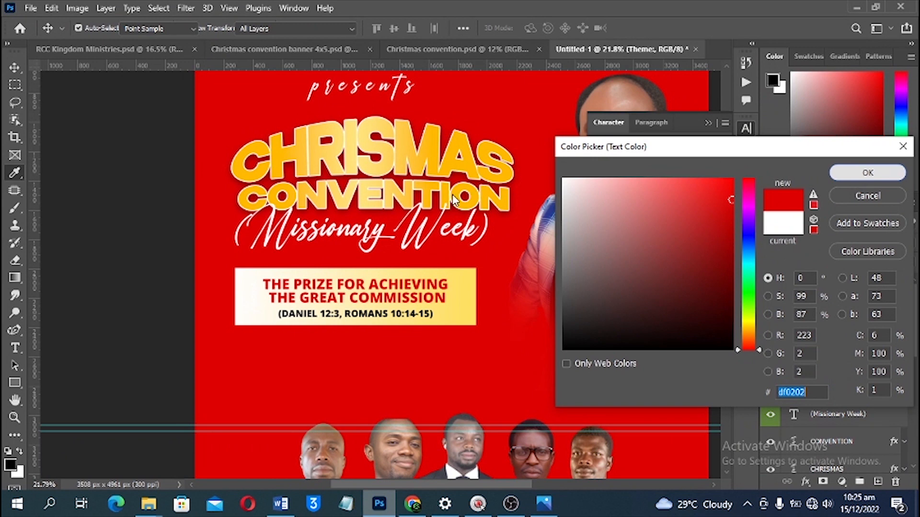
key(Return)
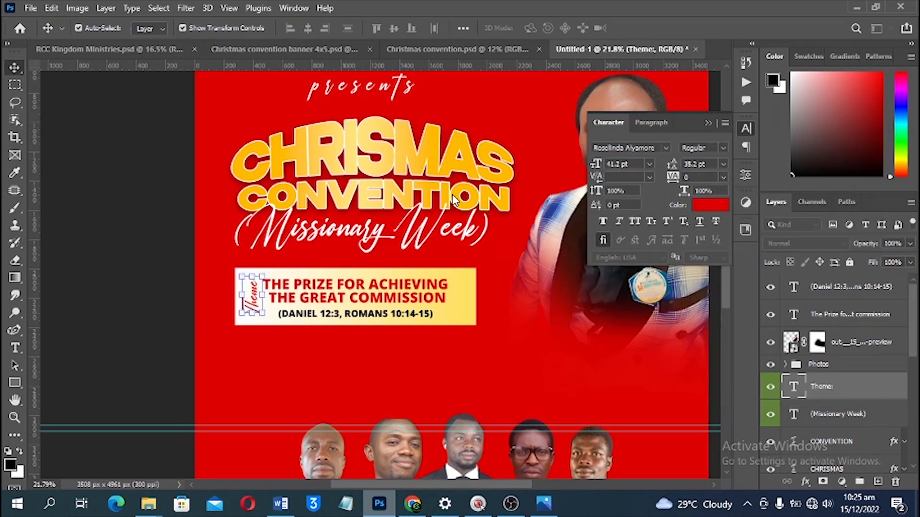
scroll(360, 281, down, 5)
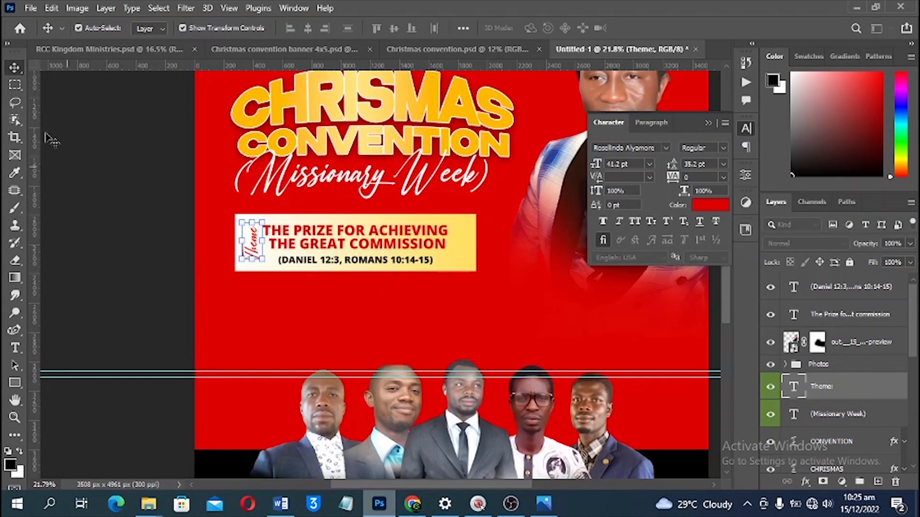
scroll(84, 183, up, 3)
click(85, 183)
key(alt)
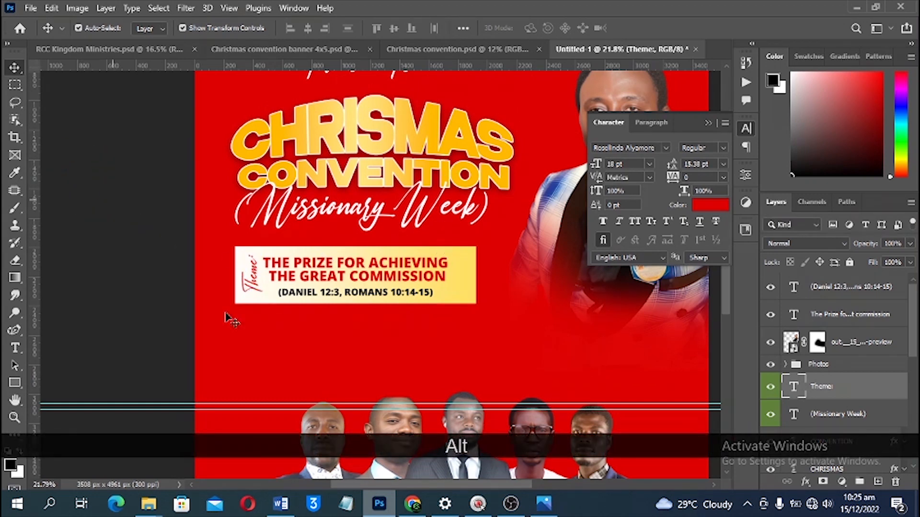
Step: Draw a small triangle with the Pen tool above the gradient rectangle's upper edge near its right end and convert it to a shape
scroll(225, 319, up, 2)
click(71, 360)
key(p)
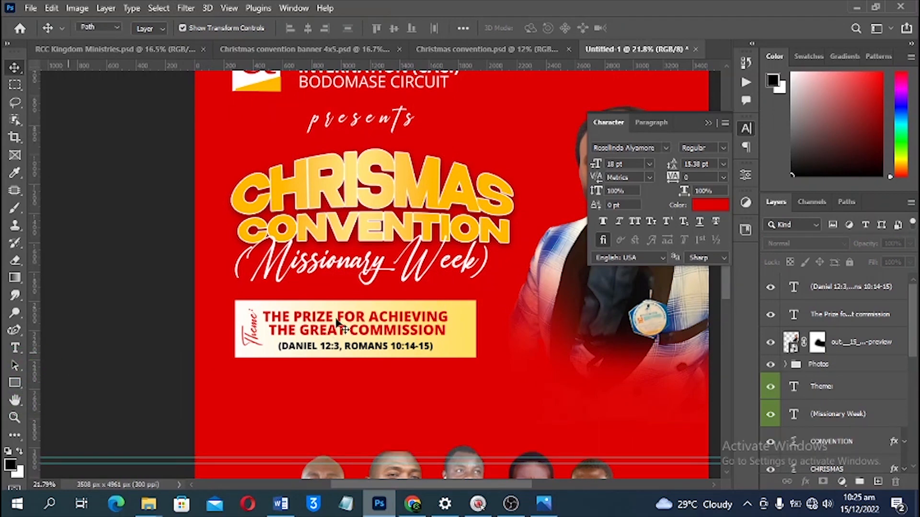
key(p)
key(u)
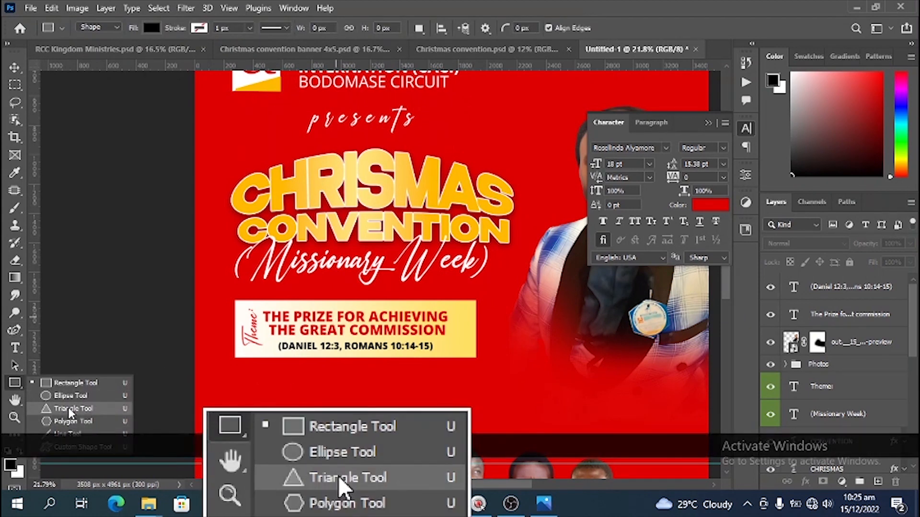
click(12, 329)
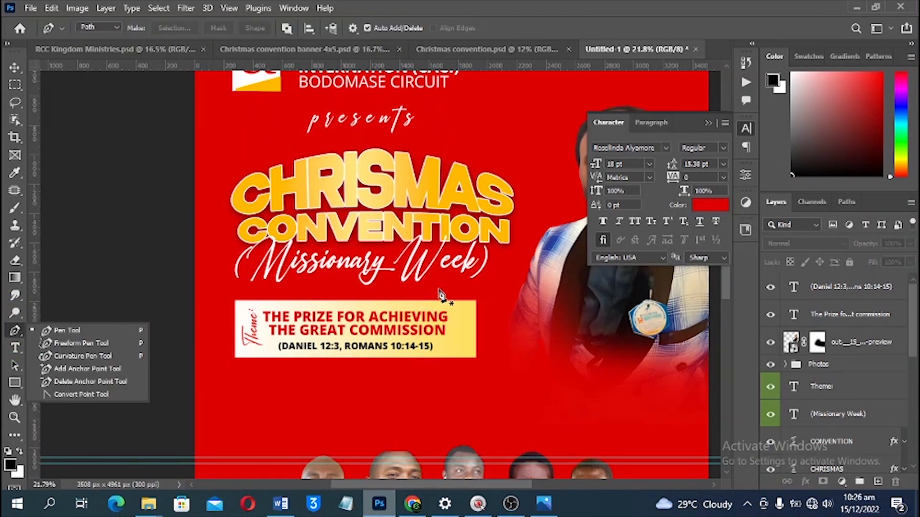
click(439, 288)
click(438, 285)
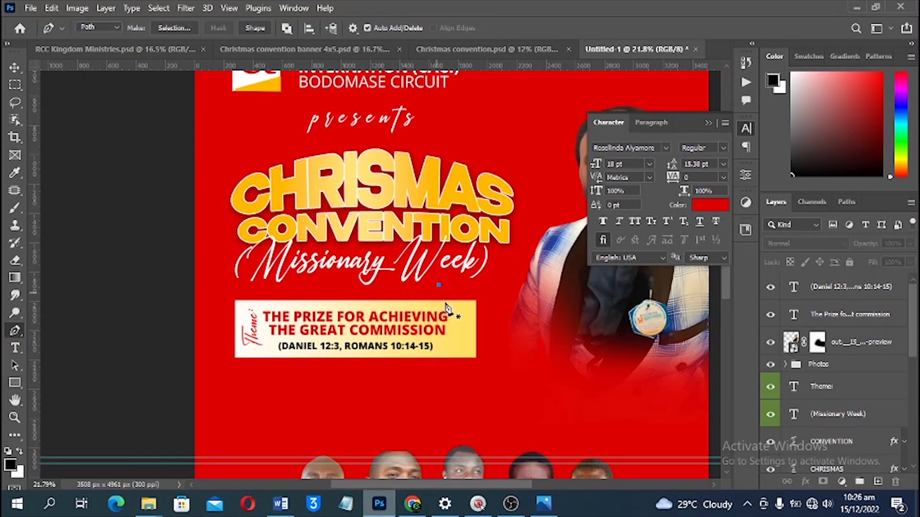
click(264, 28)
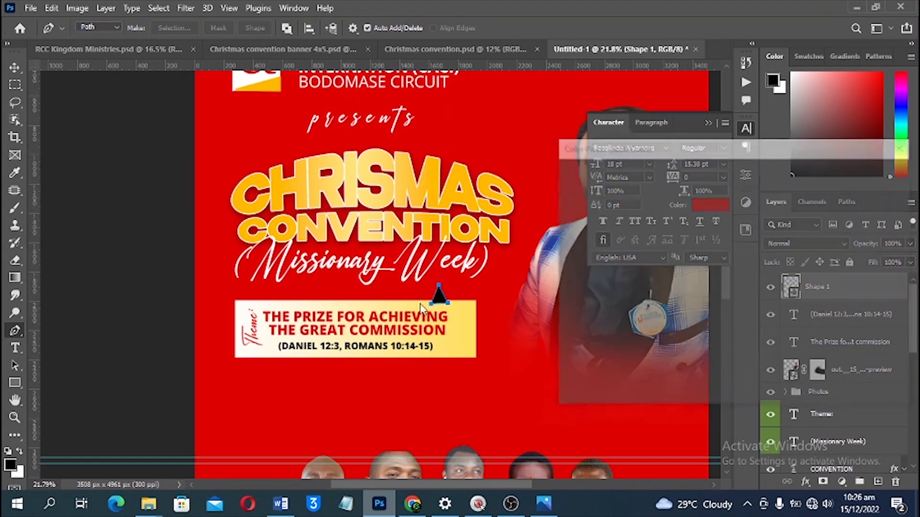
Step: Fill the triangle with yellow #ffe169 sampled from the gradient rectangle and deselect it
click(457, 319)
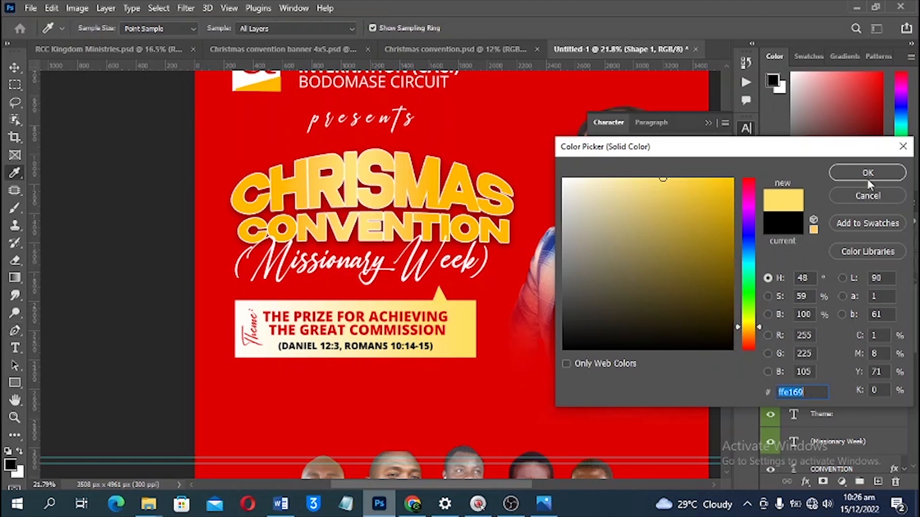
key(Return)
click(15, 68)
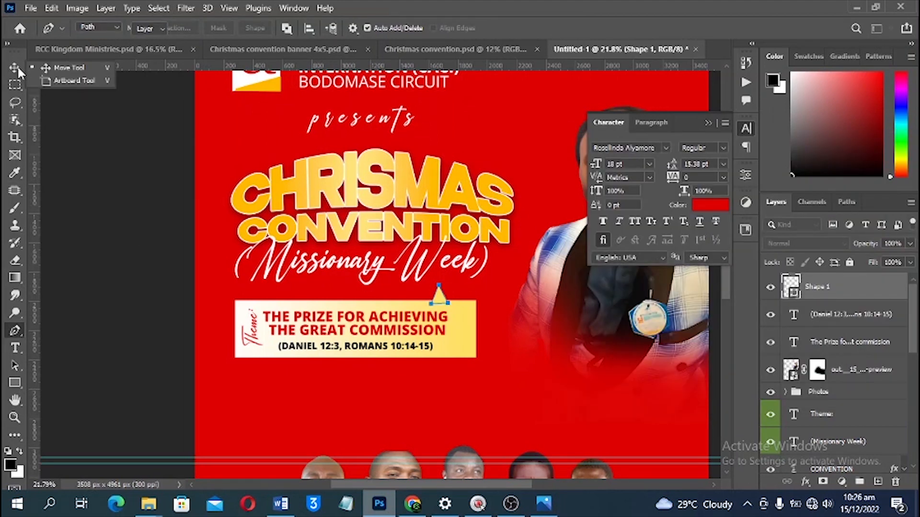
key(ctrl+0)
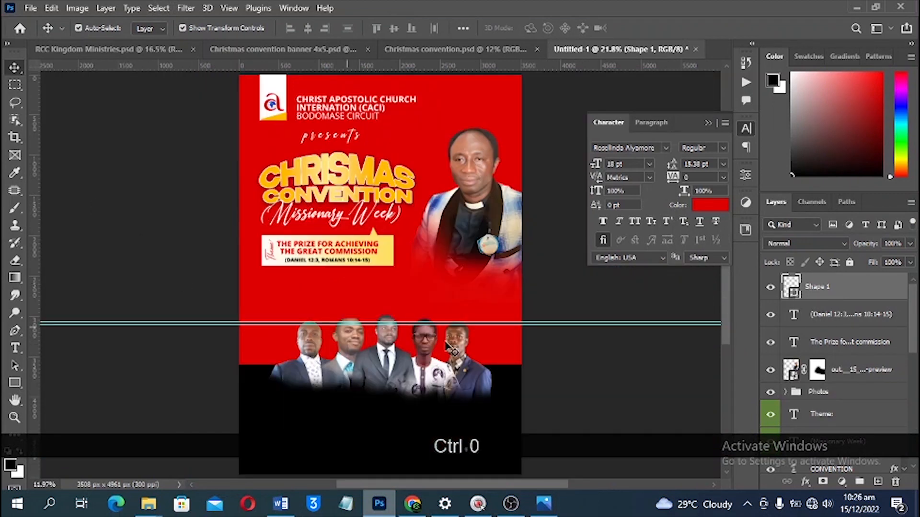
click(616, 350)
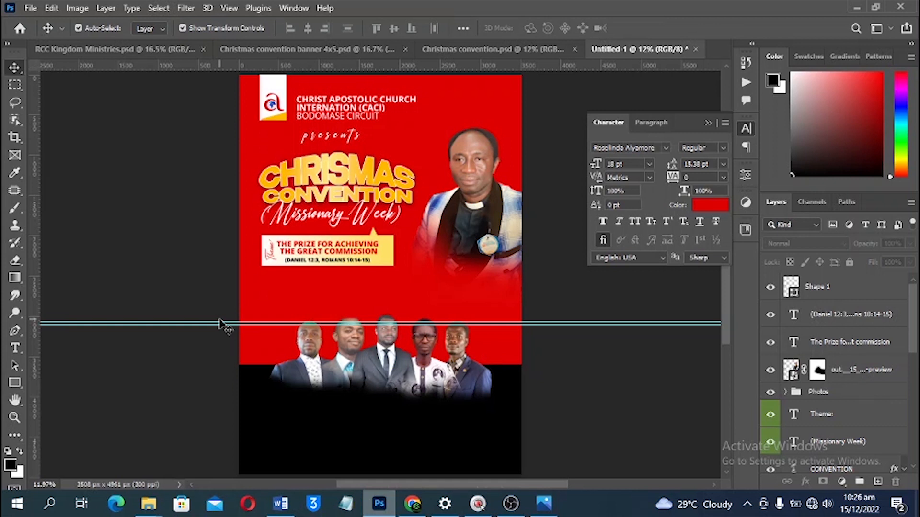
Step: Add a layer mask to the red background rectangle and fade its lower edge into black with a soft 1000 px black brush
click(293, 289)
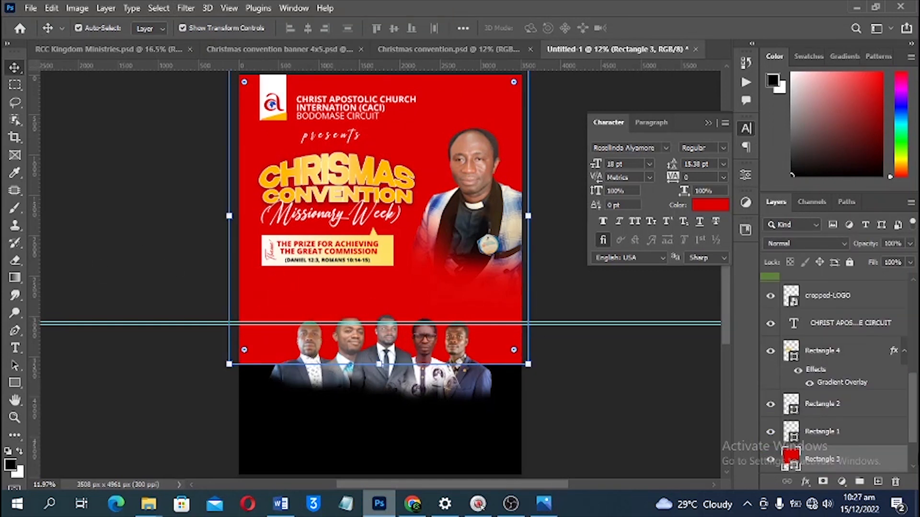
click(823, 482)
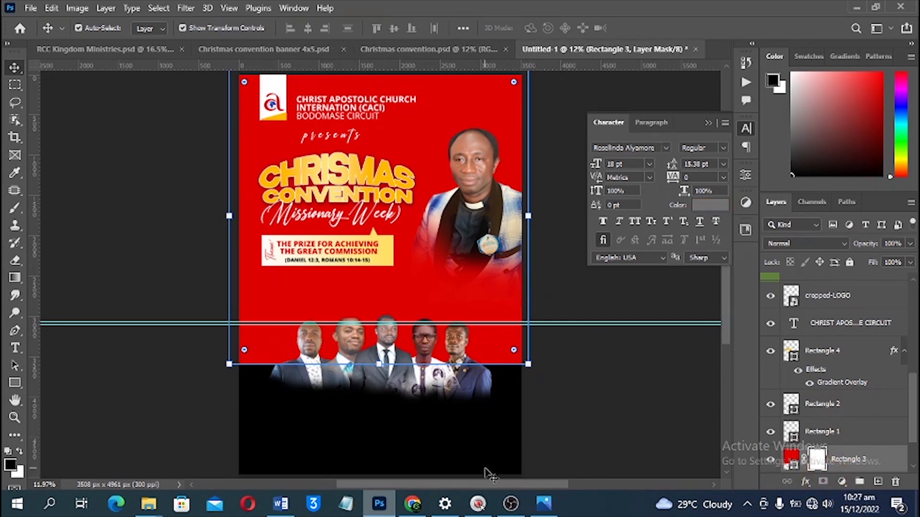
key(b)
key(bracketright)
key(bracketright)
key(bracketright)
key(bracketright)
key(bracketright)
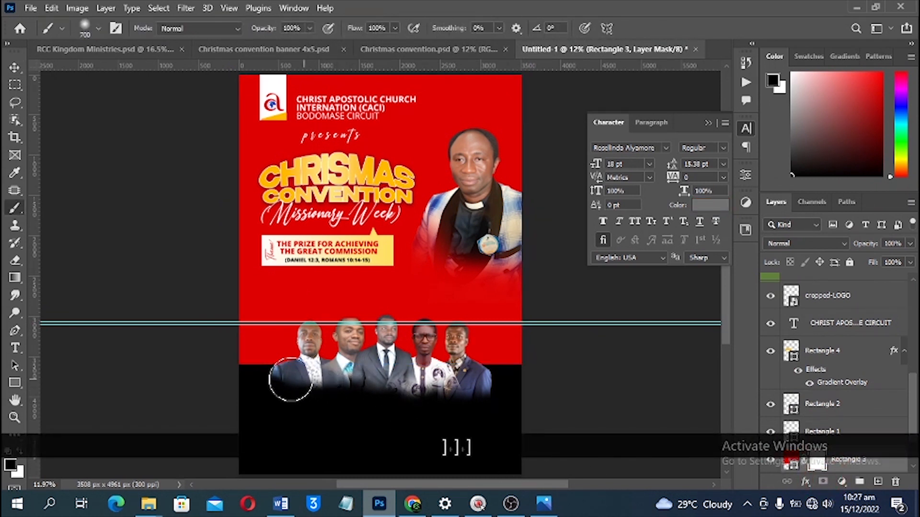
drag(259, 375, 225, 374)
mouse_move(446, 394)
mouse_down()
mouse_move(420, 389)
mouse_move(492, 373)
mouse_move(377, 392)
mouse_up()
mouse_move(241, 358)
mouse_down()
mouse_move(548, 384)
mouse_move(553, 350)
mouse_move(367, 471)
mouse_move(484, 418)
mouse_up()
key(v)
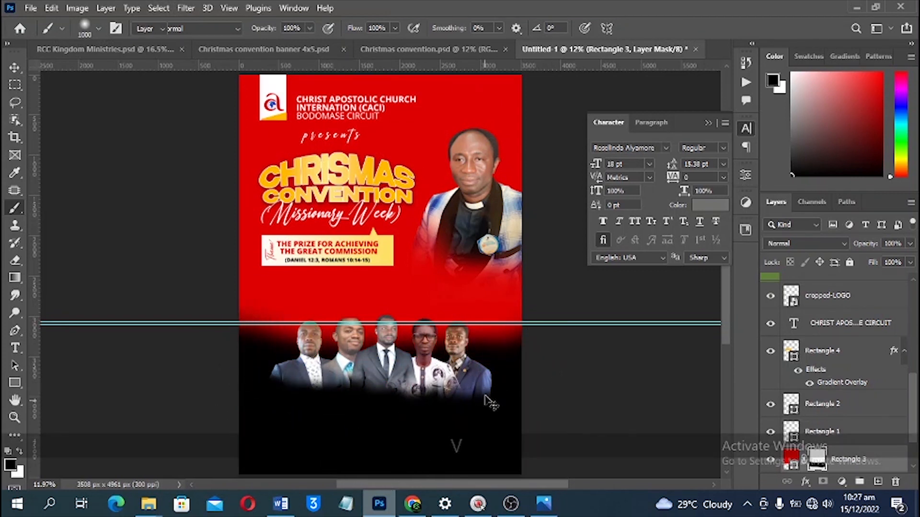
Step: Scale the red background rectangle to about 110.19%, extending its faded lower edge down behind the five portraits
key(ctrl+t)
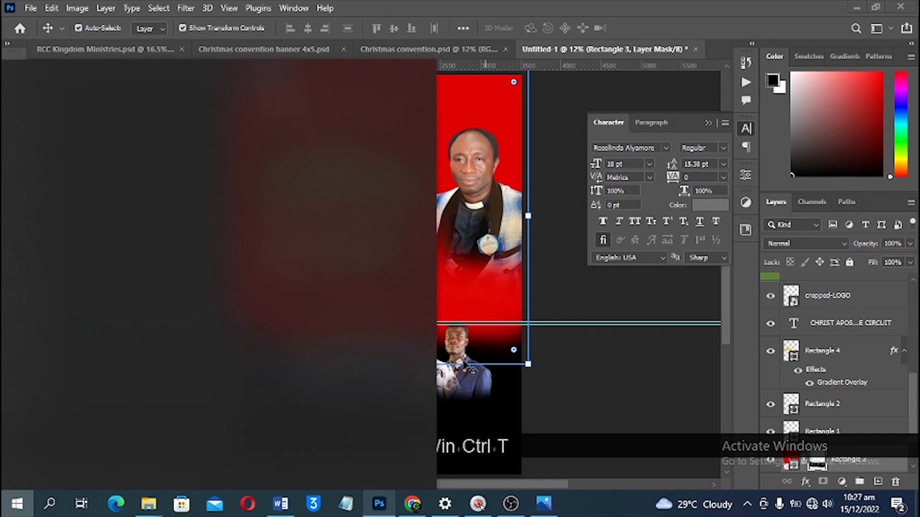
click(570, 328)
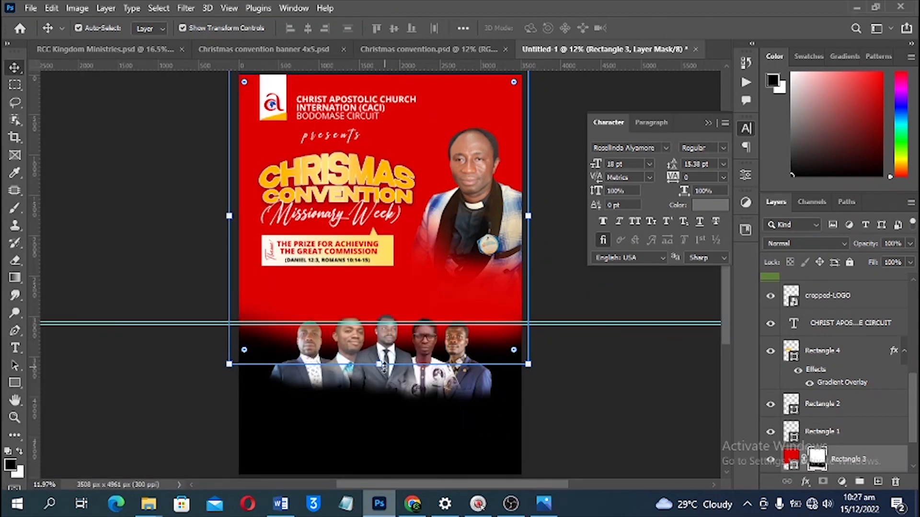
drag(379, 365, 379, 394)
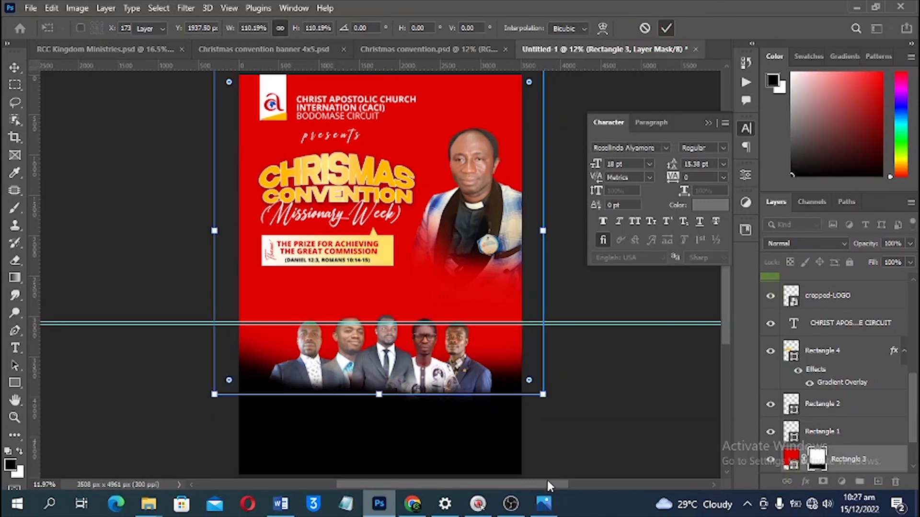
click(596, 398)
Step: Toggle the red rectangle's layer mask off and on to compare the background with and without the fade
scroll(599, 400, down, 2)
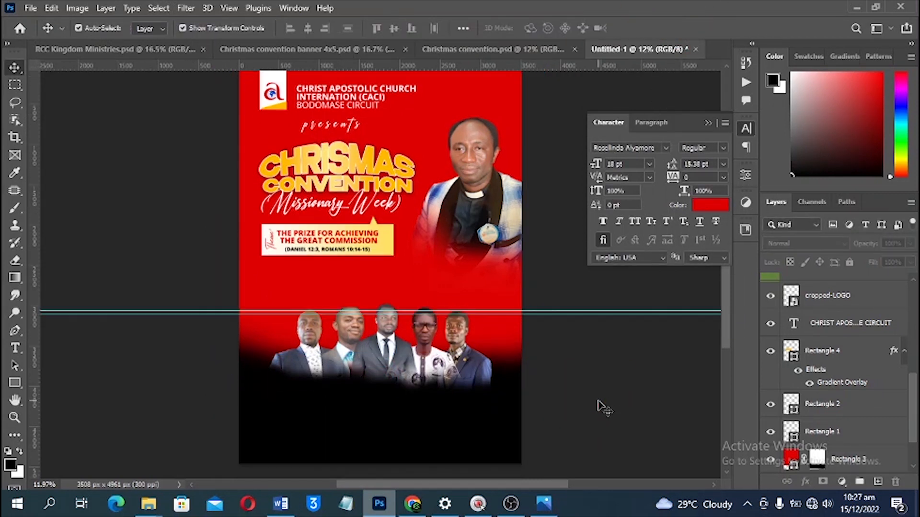
key(shift)
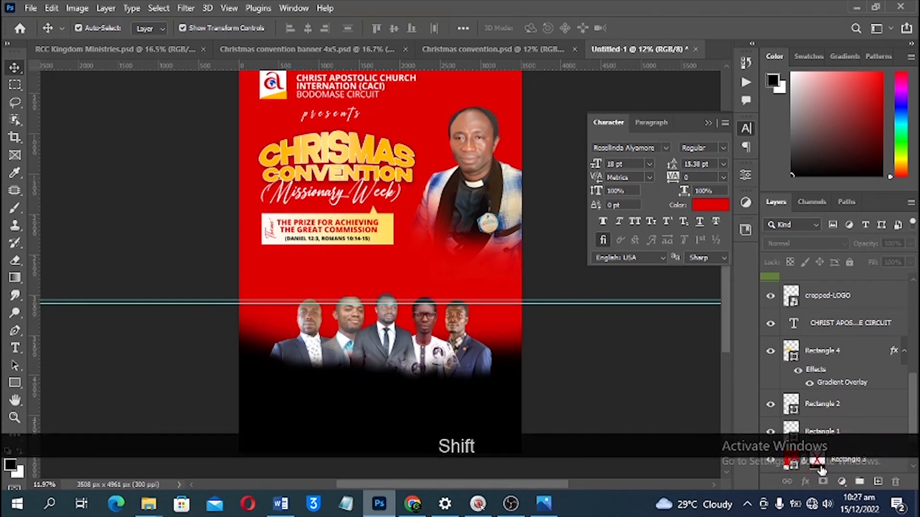
shift+click(822, 470)
key(ctrl+0)
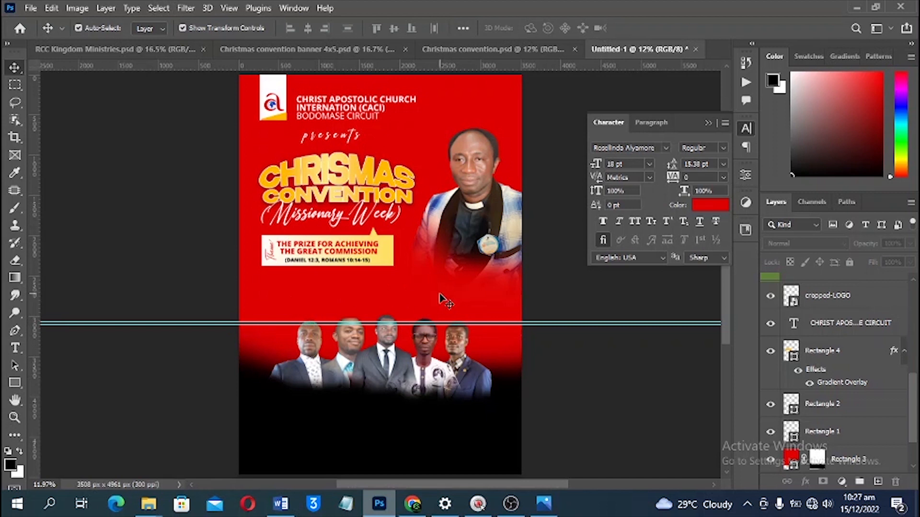
Step: Move the five small portraits together straight up by about 200 px and deselect them
scroll(439, 294, down, 1)
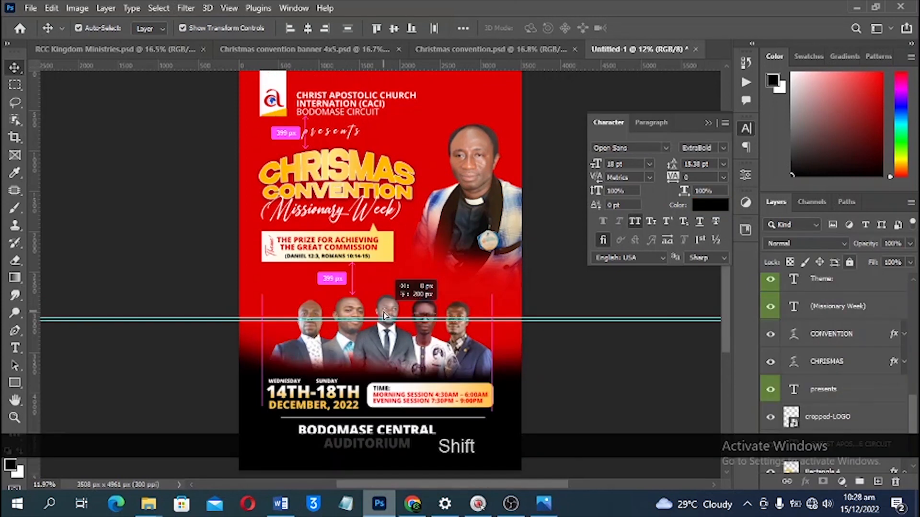
drag(386, 315, 385, 315)
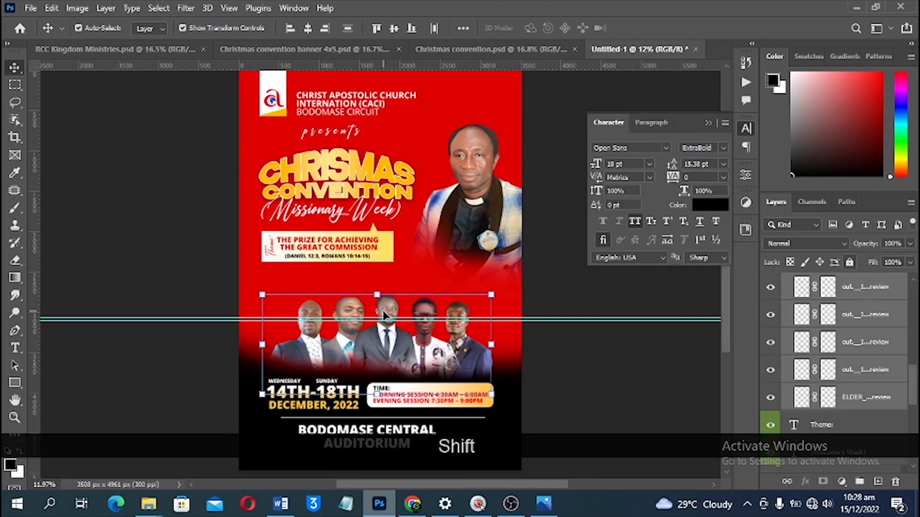
click(650, 412)
scroll(404, 423, up, 5)
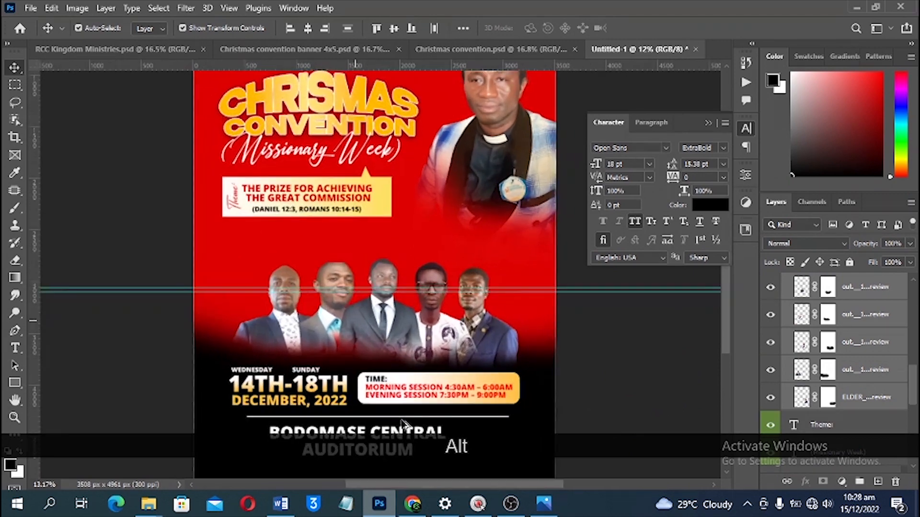
drag(426, 382, 429, 296)
scroll(408, 319, up, 2)
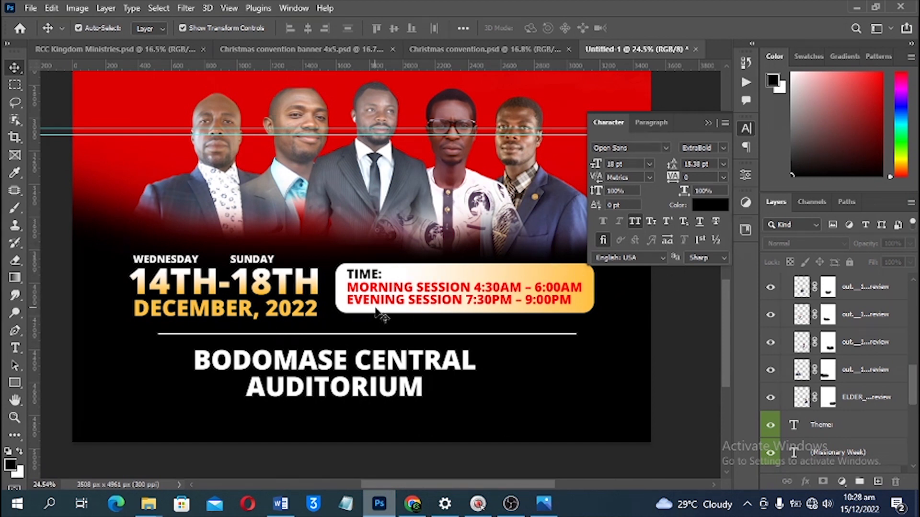
Step: Move the name labels of the first four portraits from the left down, closer to each person's head
scroll(421, 312, up, 5)
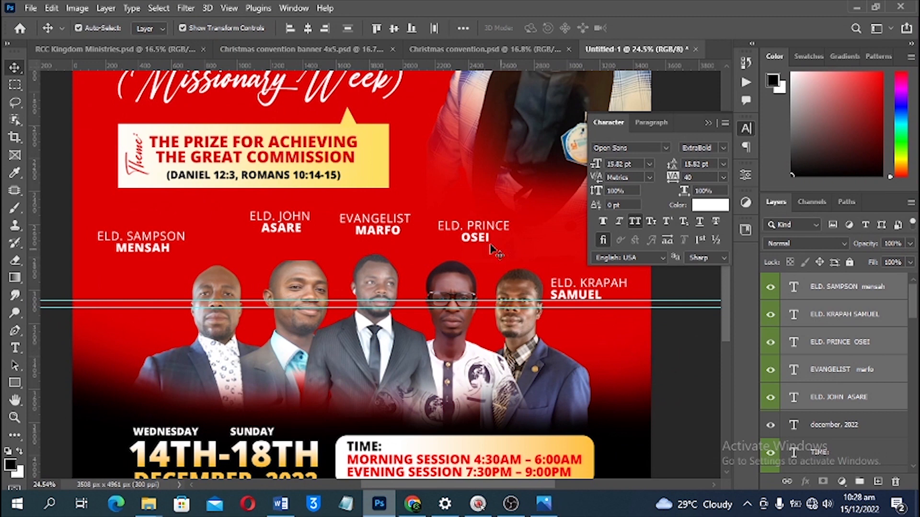
click(491, 249)
click(472, 236)
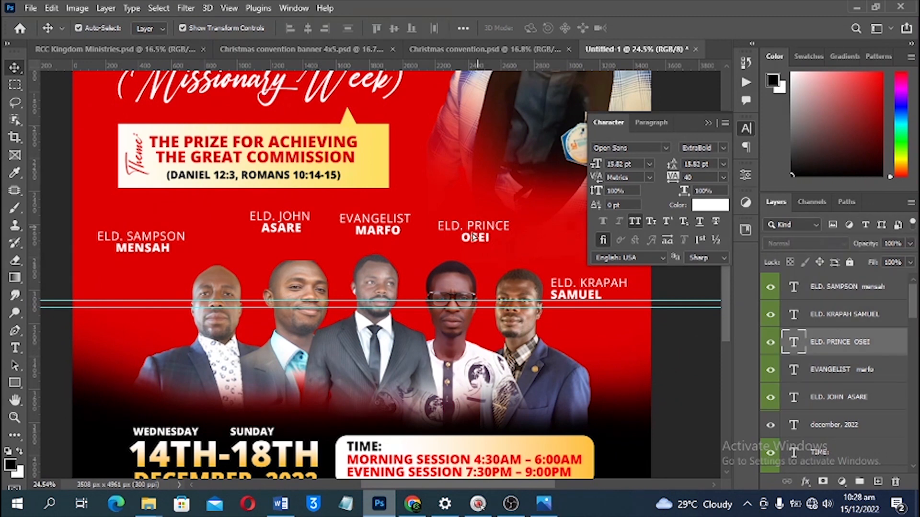
drag(473, 237, 462, 247)
drag(367, 227, 367, 237)
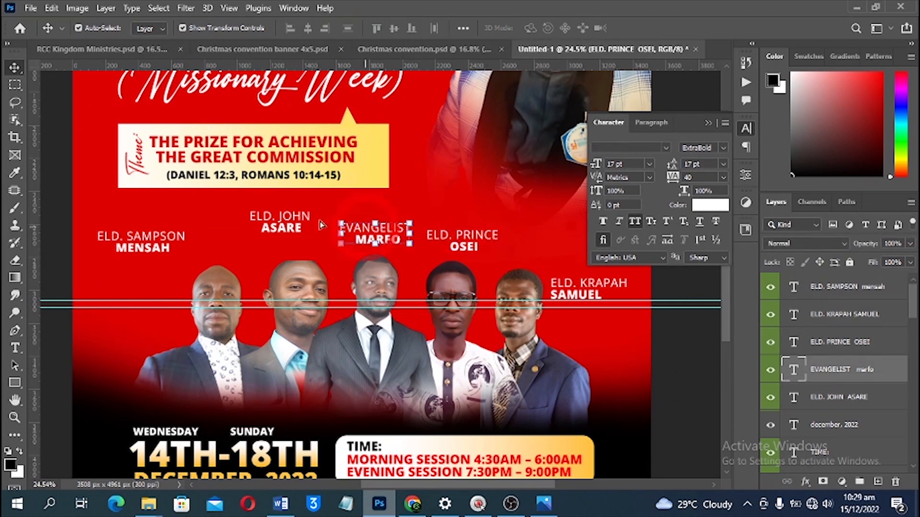
drag(292, 225, 295, 245)
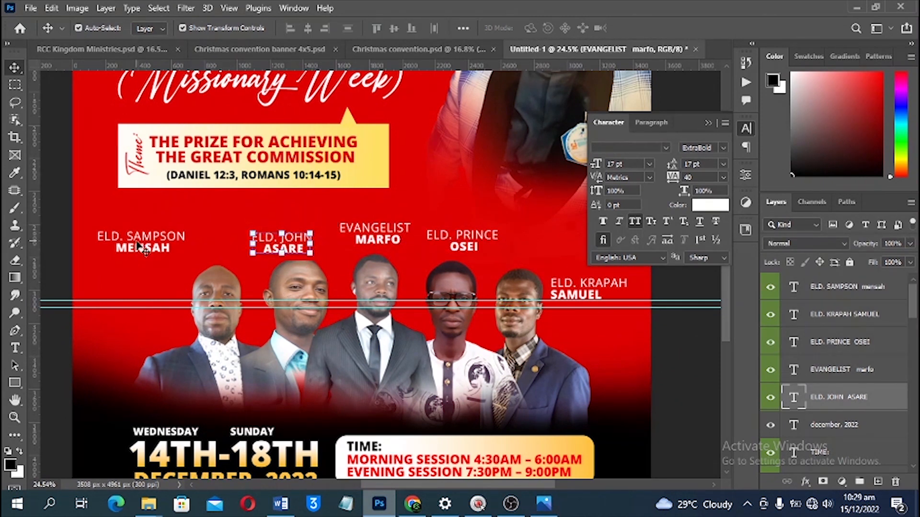
drag(139, 247, 167, 277)
Step: Paint on the layer mask of the second portrait from the left with a 70 px black brush to soften the head's flat upper edge
click(316, 272)
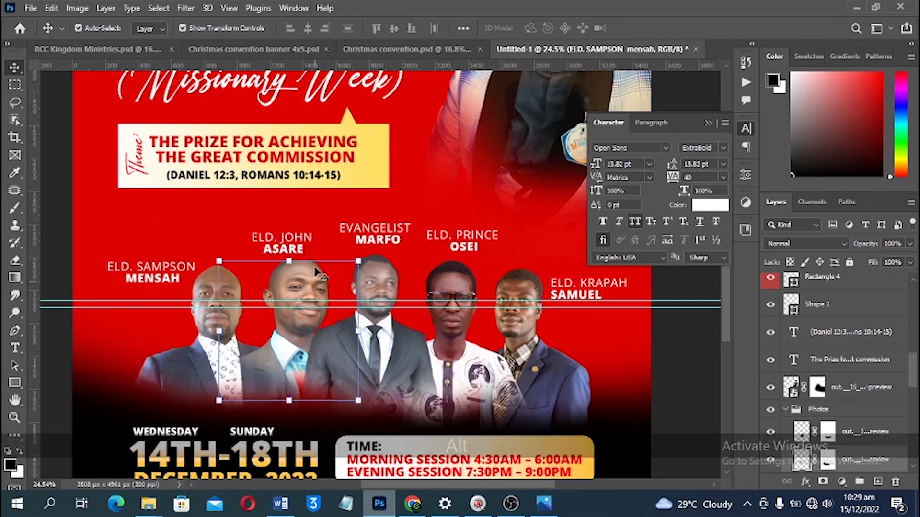
scroll(316, 272, up, 5)
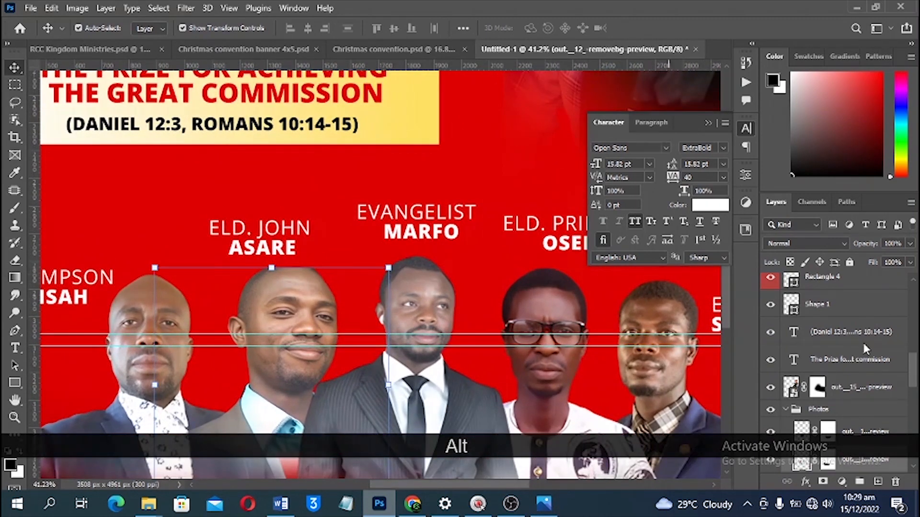
scroll(834, 442, down, 3)
click(824, 349)
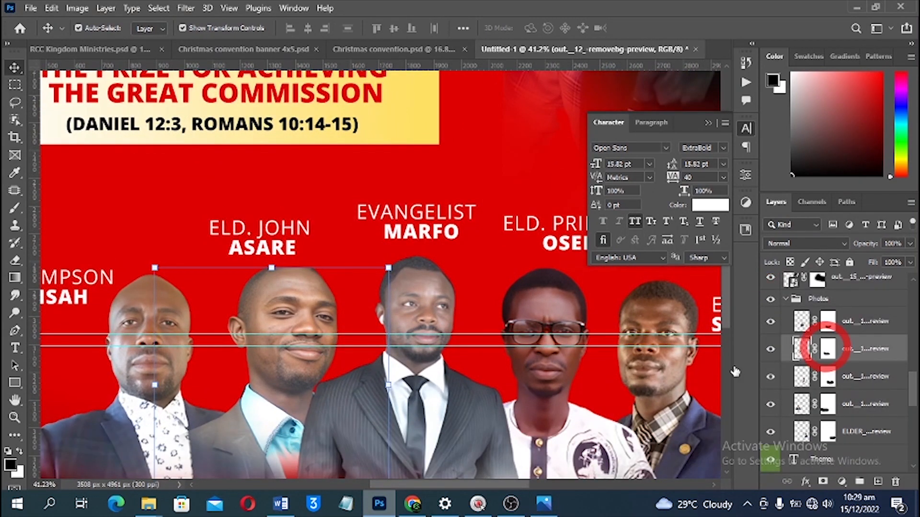
key(b)
key(bracketleft)
key(bracketleft)
key(bracketleft)
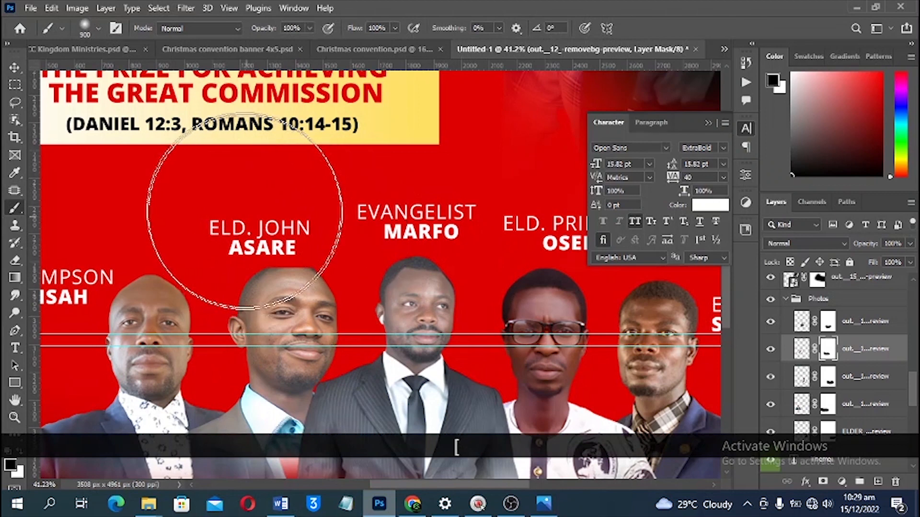
key(bracketleft)
key(bracketleft)
key(bracketleft)
key(bracketleft)
key(bracketleft)
key(bracketleft)
key(bracketleft)
key(bracketleft)
key(bracketleft)
key(bracketleft)
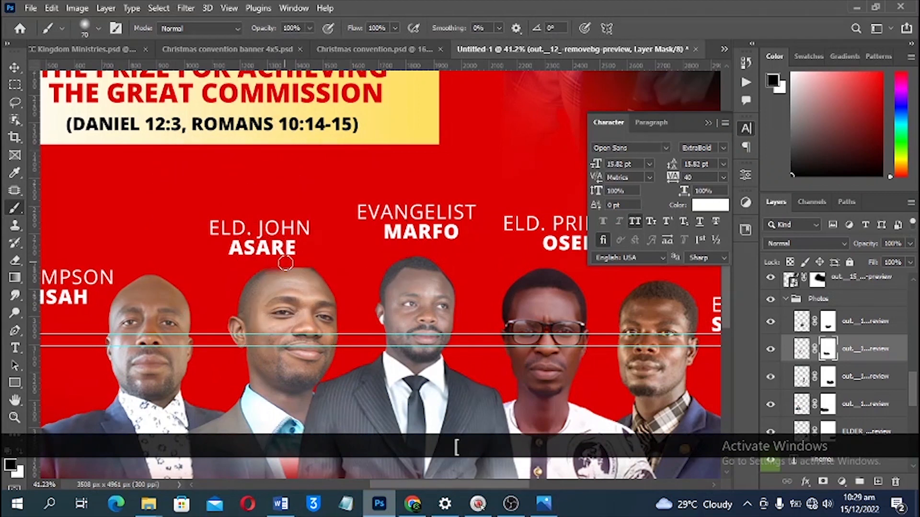
mouse_move(276, 264)
mouse_down()
mouse_move(317, 263)
mouse_move(251, 256)
mouse_move(310, 263)
mouse_up()
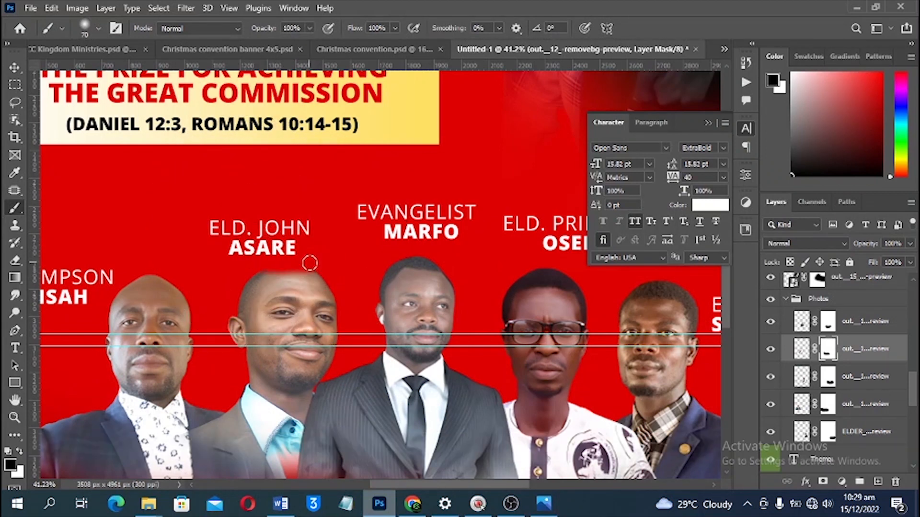
key(v)
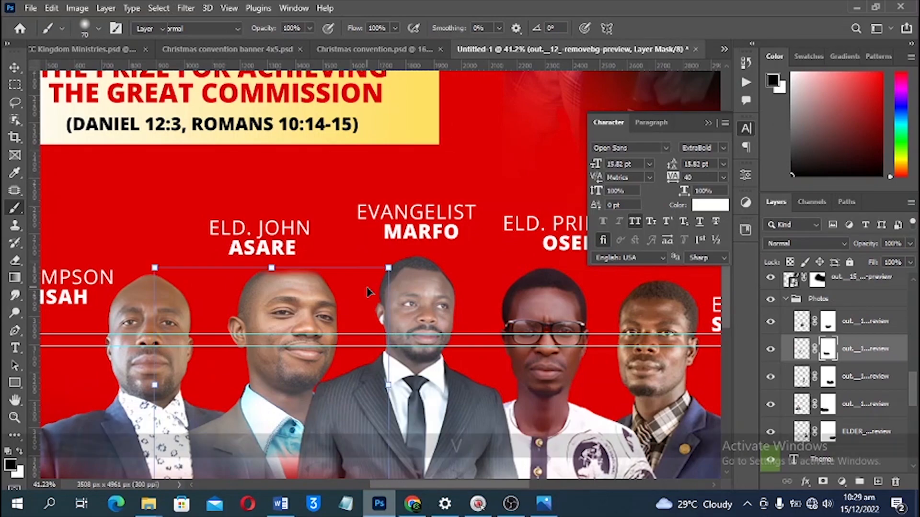
key(ctrl+0)
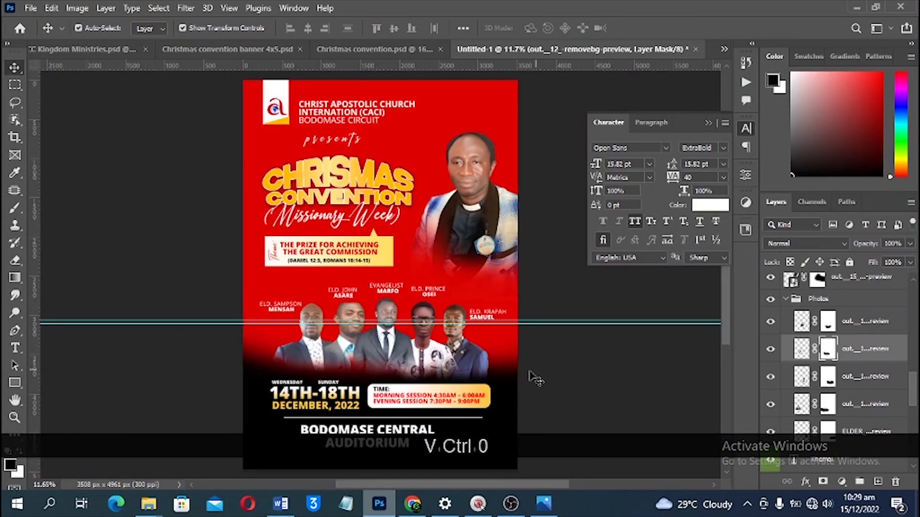
Step: Adjust the middle small portrait with Levels, setting the input black point to 28 and the white point to 240
alt+scroll(527, 376, up, 5)
alt+scroll(403, 395, up, 2)
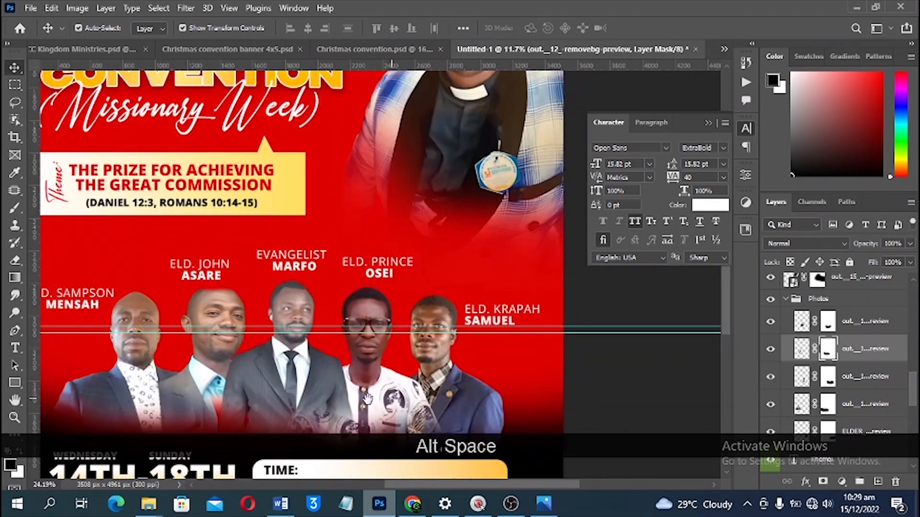
drag(370, 379, 467, 286)
alt+scroll(452, 221, up, 5)
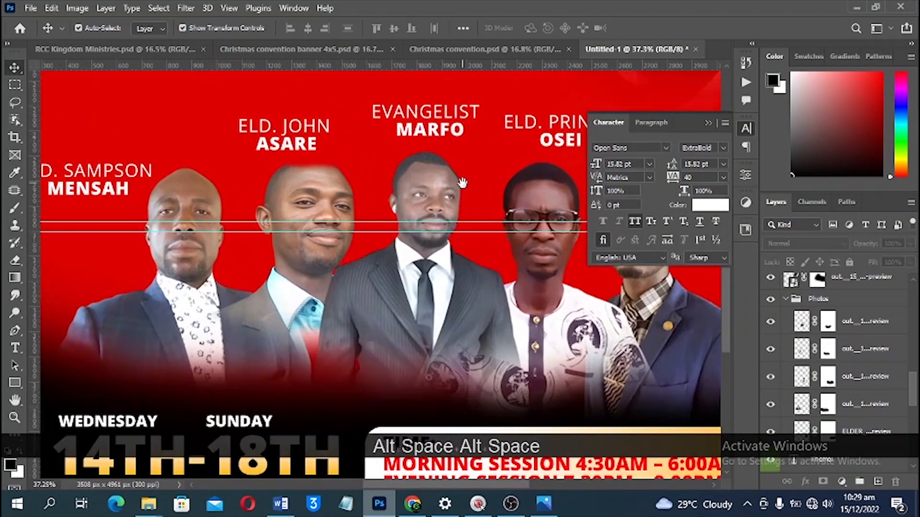
drag(462, 182, 432, 202)
click(420, 216)
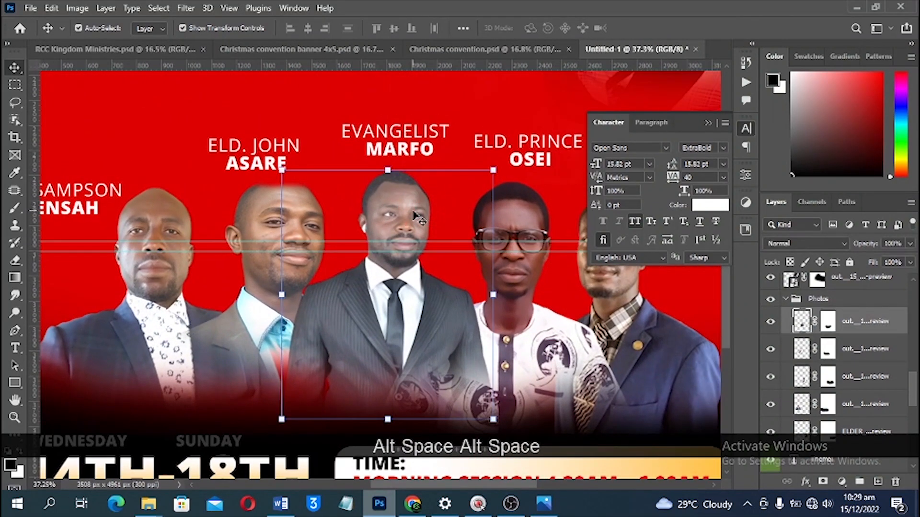
click(77, 7)
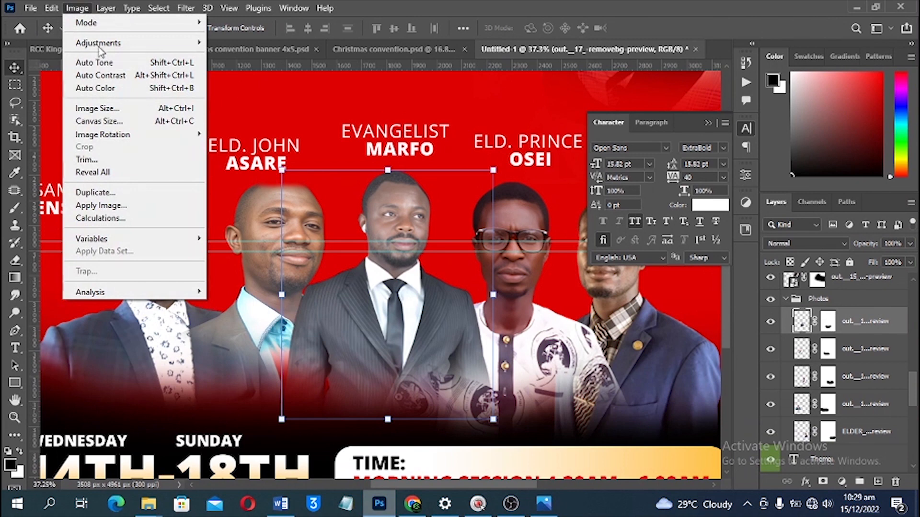
mouse_move(108, 46)
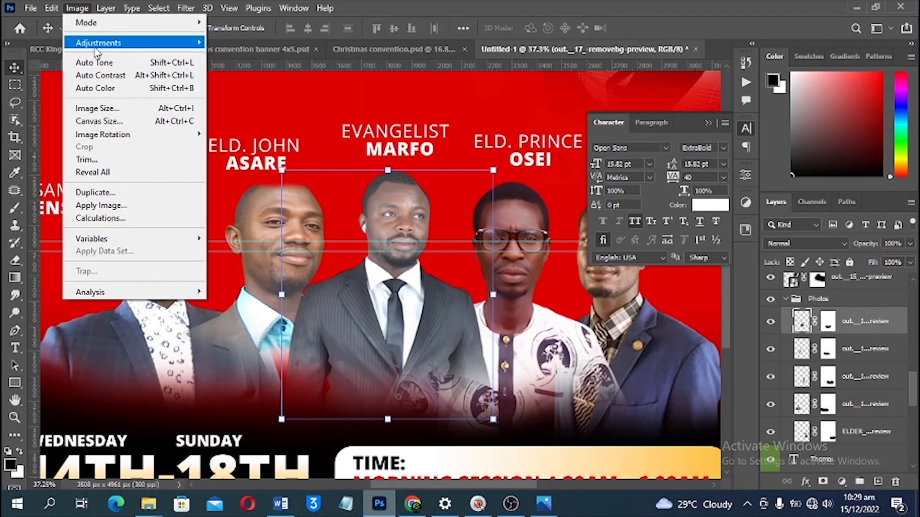
click(230, 55)
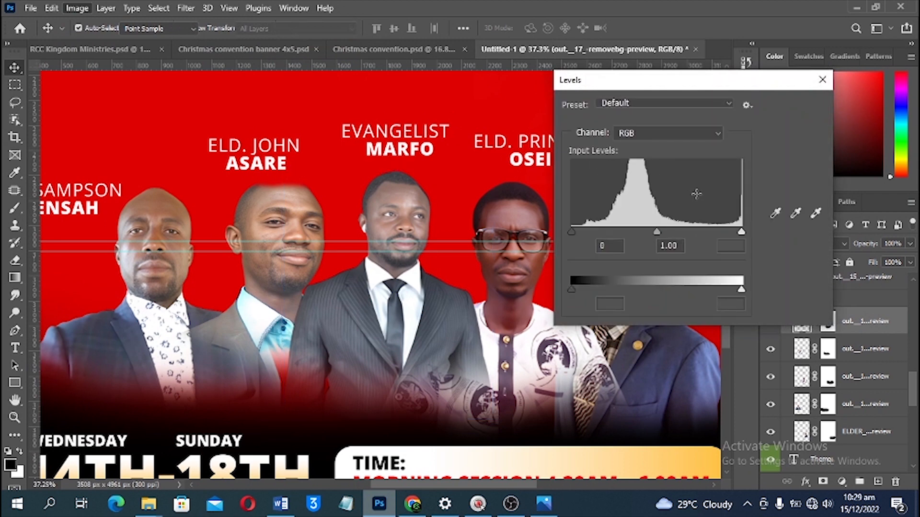
drag(575, 229, 590, 229)
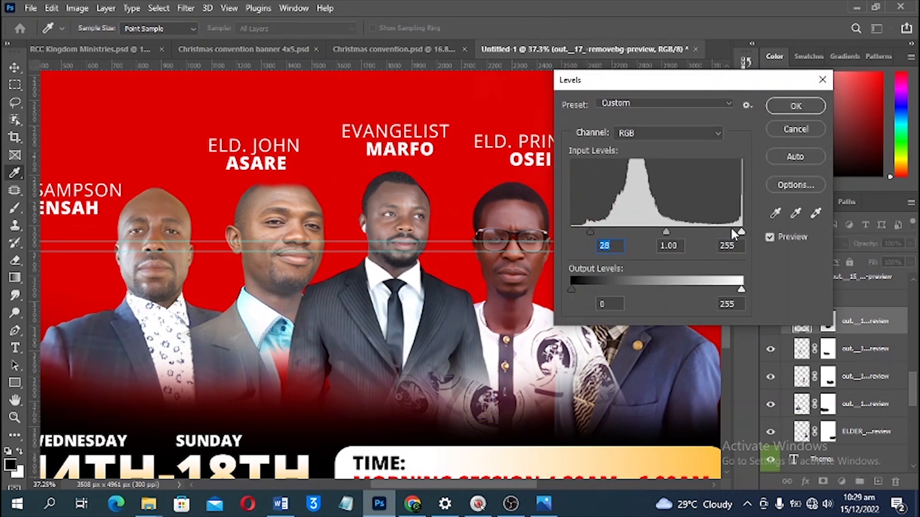
drag(741, 232, 731, 234)
click(783, 107)
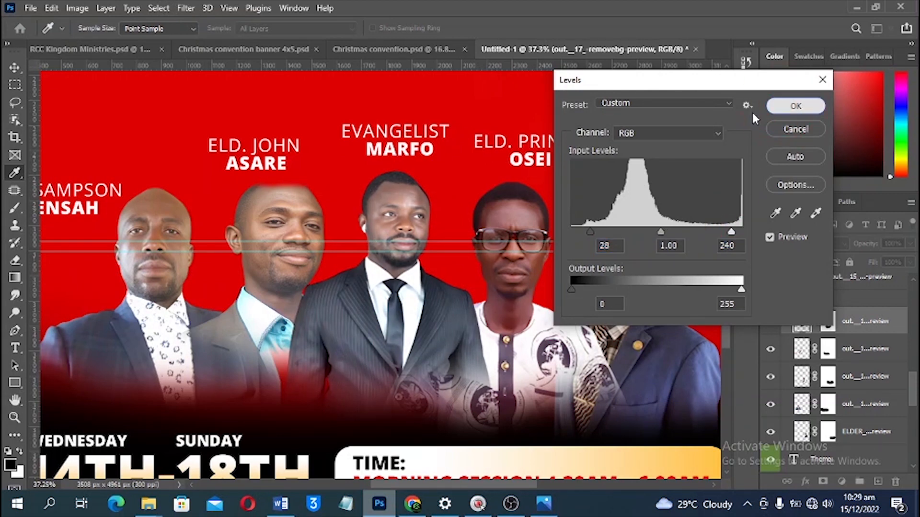
key(v)
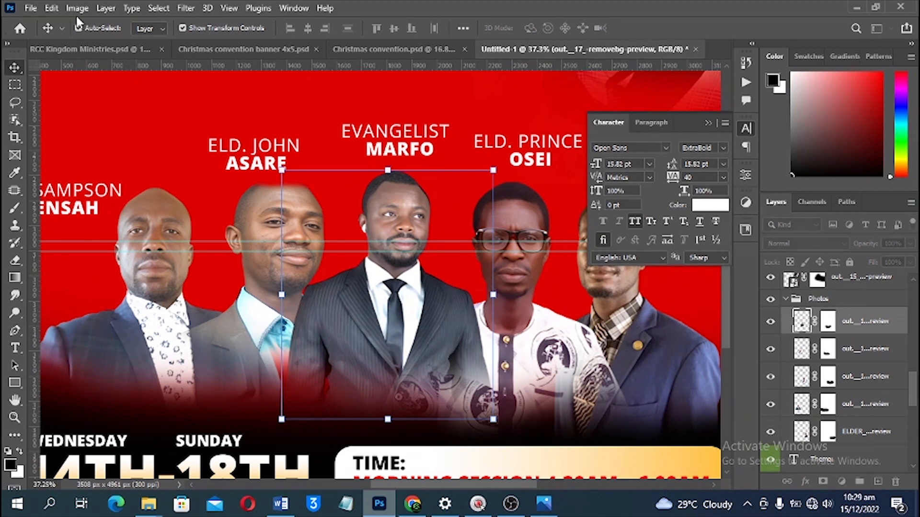
click(77, 9)
click(91, 42)
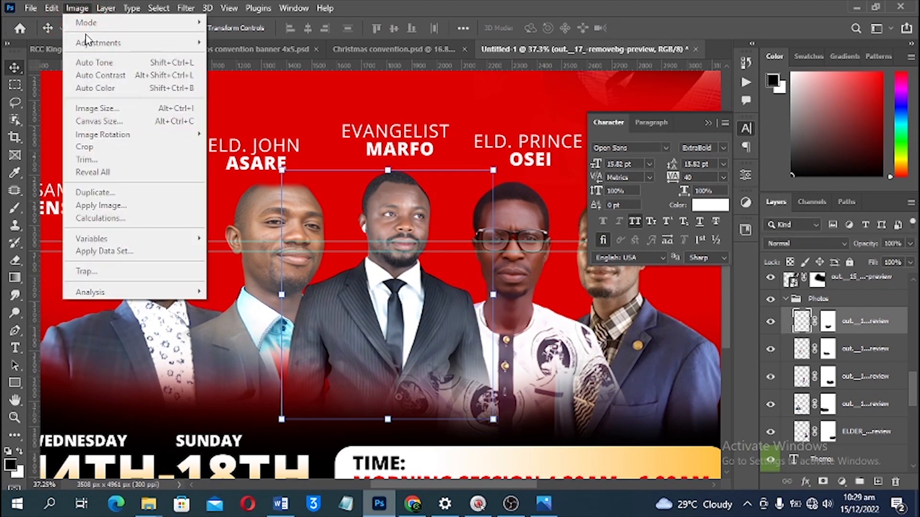
click(424, 226)
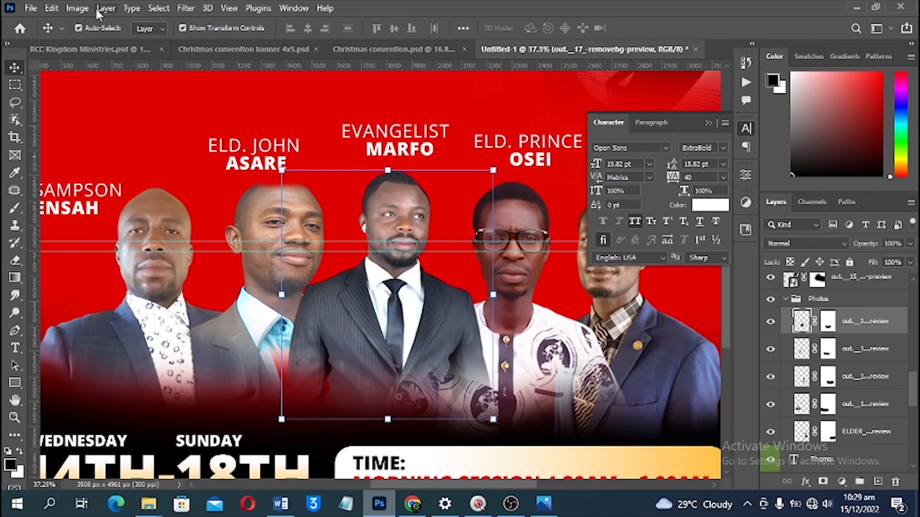
Step: Apply a Vibrance adjustment of +72 to the middle small portrait
click(75, 8)
mouse_move(101, 43)
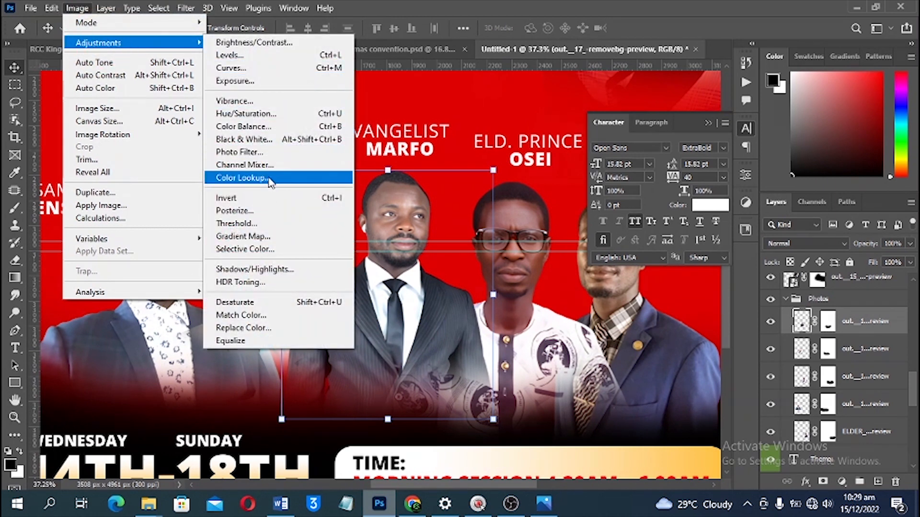
click(250, 101)
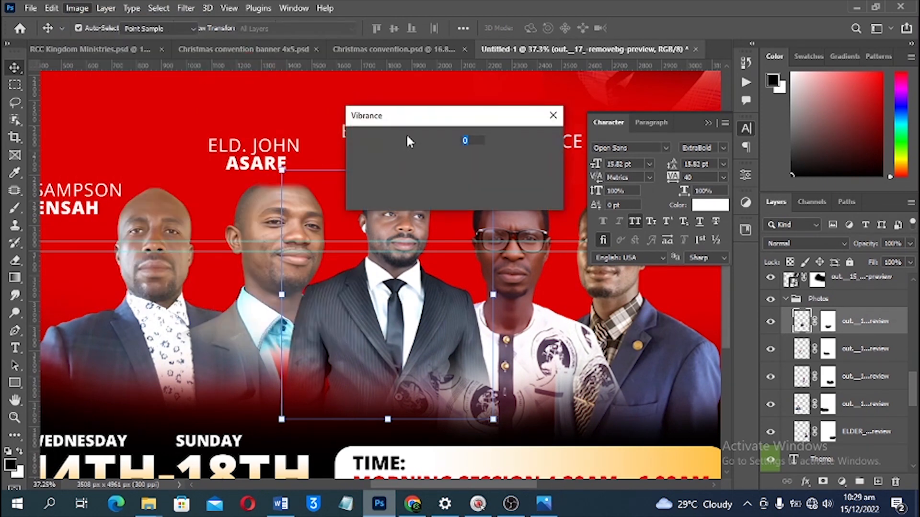
drag(420, 126, 583, 131)
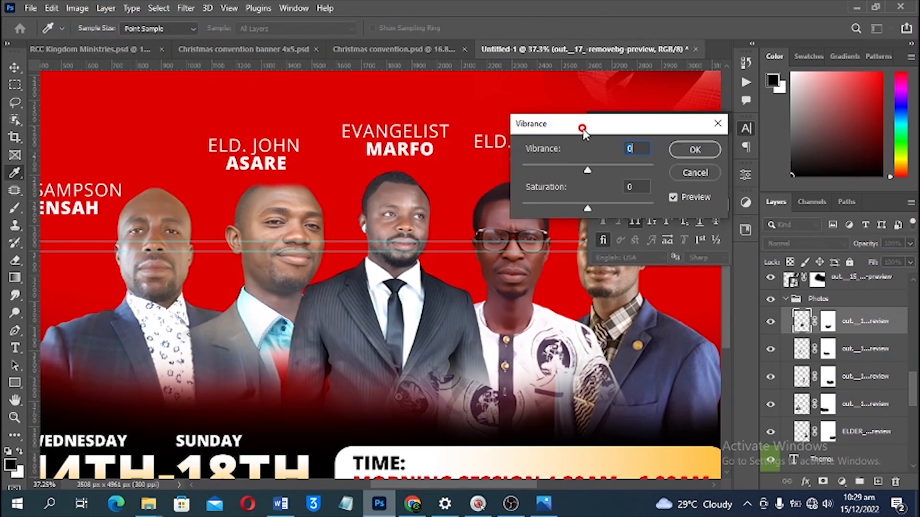
click(623, 169)
drag(624, 168, 629, 168)
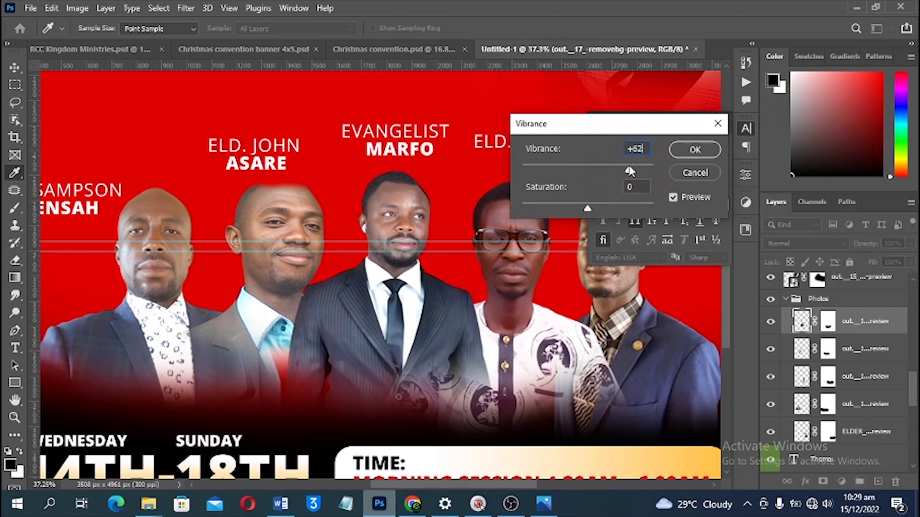
click(635, 166)
click(695, 149)
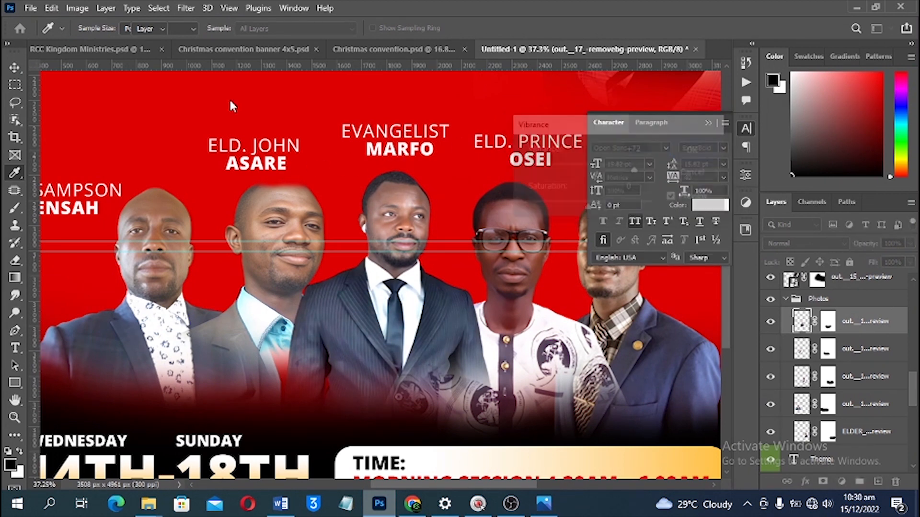
key(v)
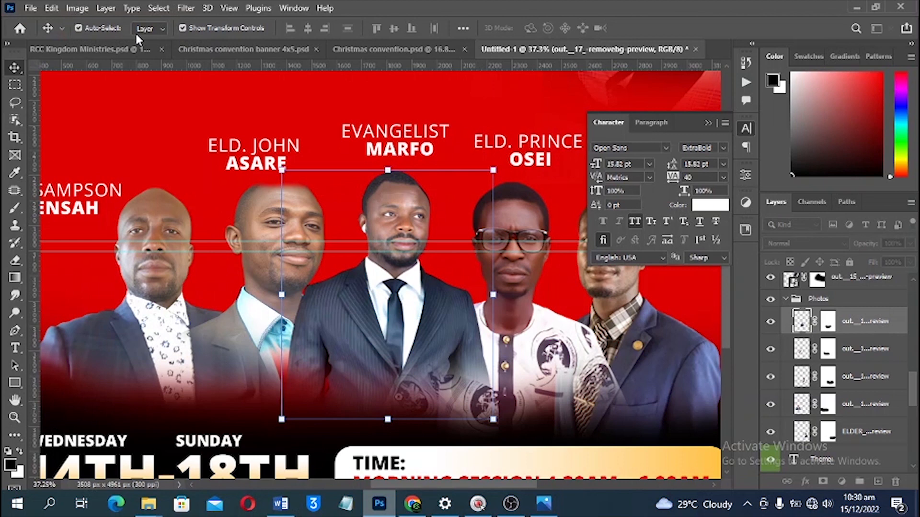
Step: Increase the middle small portrait's contrast to slightly above 21 with a Brightness/Contrast adjustment, leaving brightness at 0
click(77, 8)
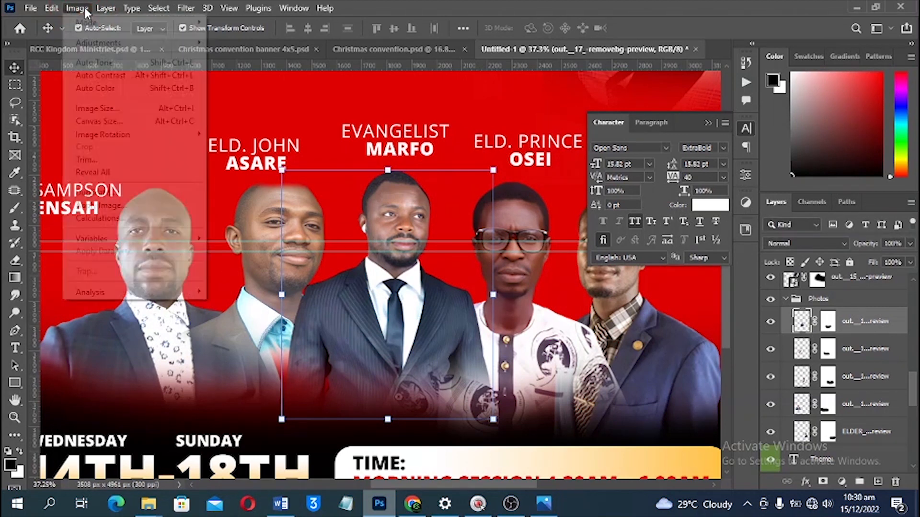
mouse_move(97, 42)
click(255, 43)
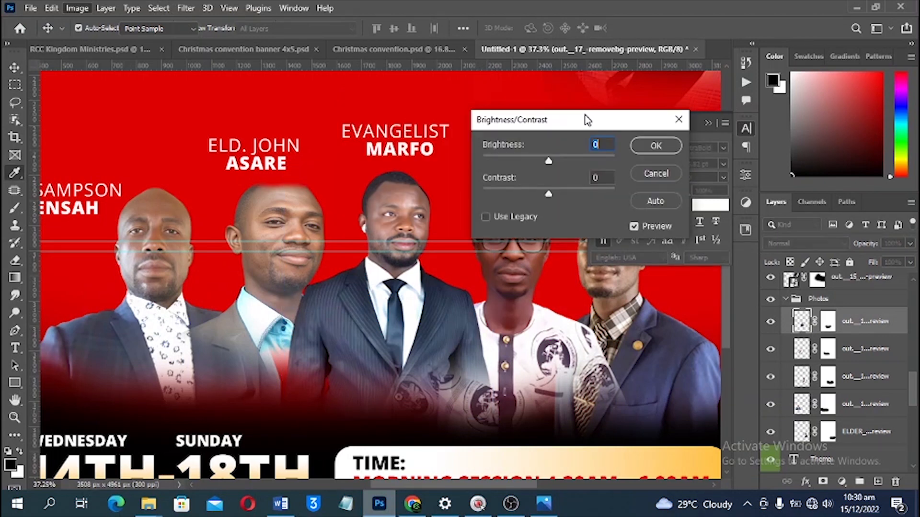
click(573, 193)
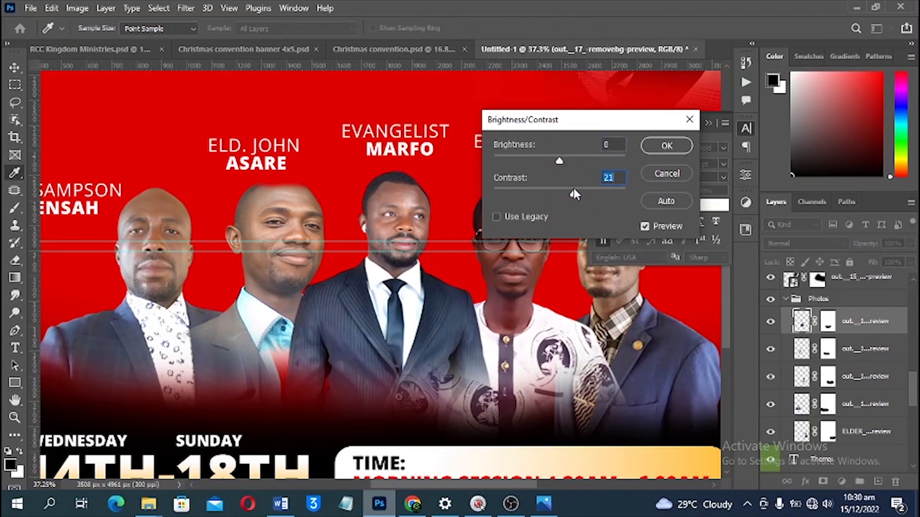
drag(574, 193, 577, 193)
click(667, 147)
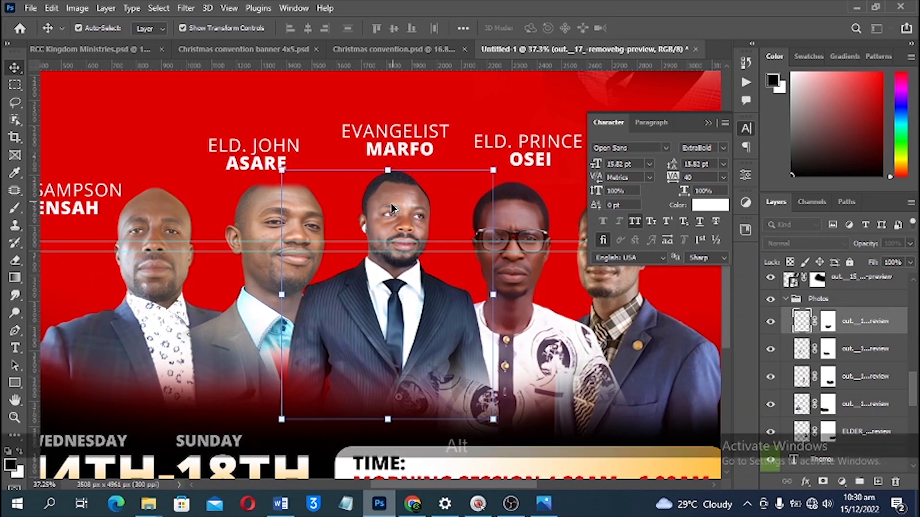
Step: Copy the host's name label from Christmas convention.psd into the Untitled-1 flyer, placing it over the lower chest of the large portrait
alt+scroll(401, 225, down, 3)
scroll(401, 226, down, 1)
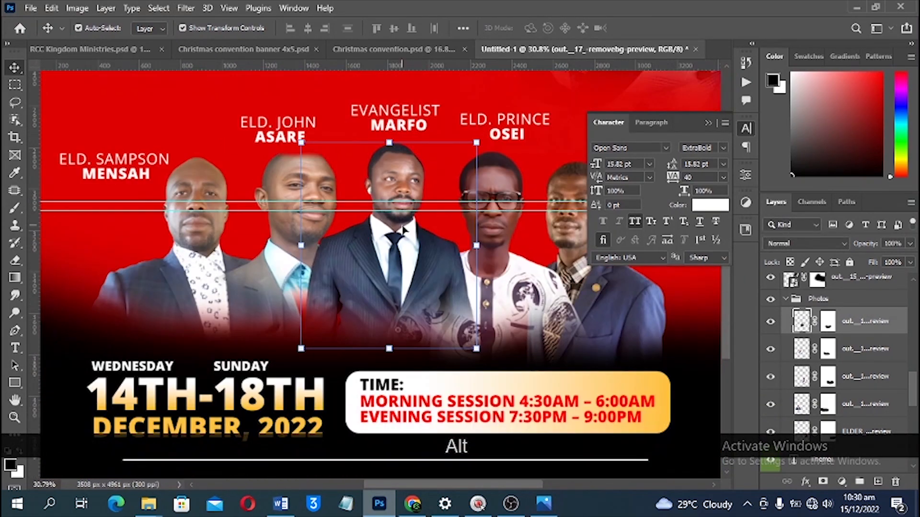
scroll(403, 230, up, 2)
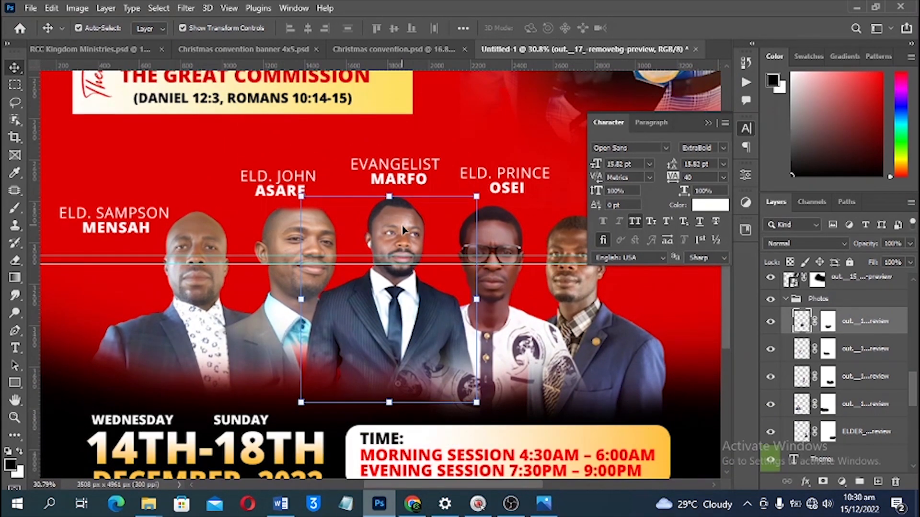
scroll(402, 230, down, 5)
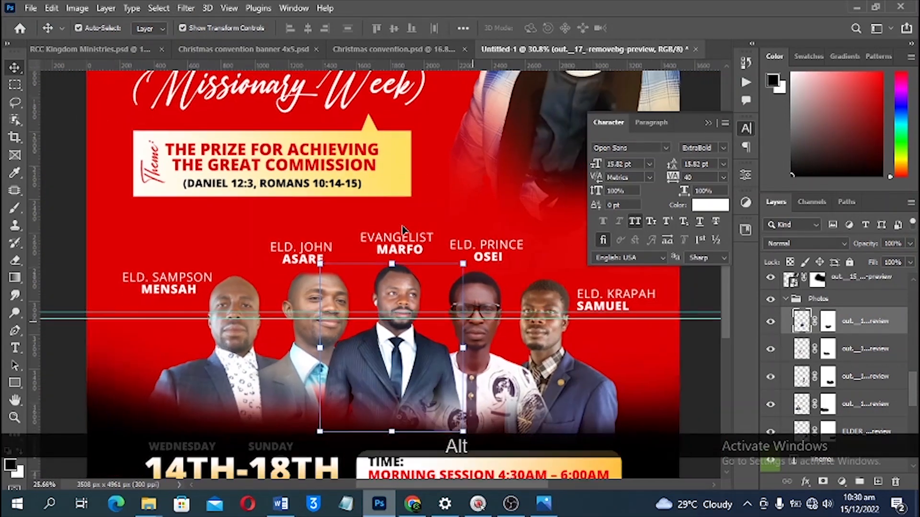
scroll(405, 232, up, 1)
scroll(404, 228, up, 4)
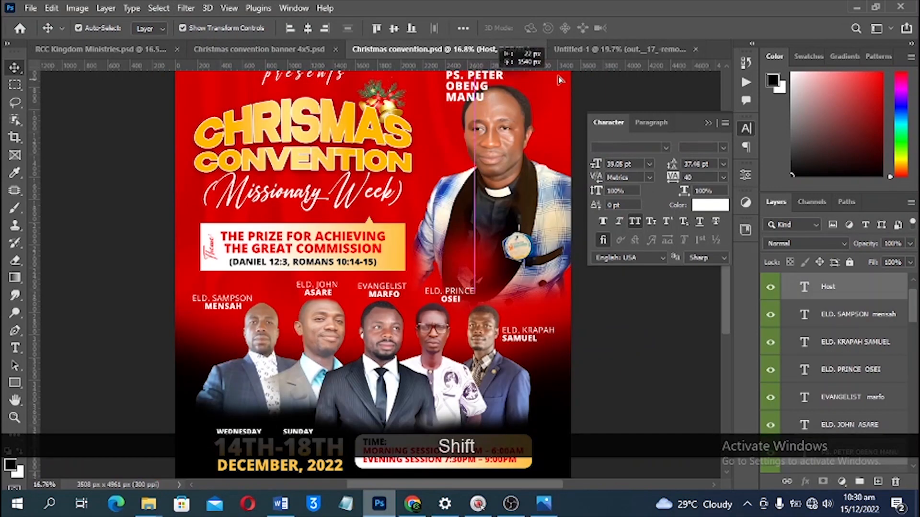
drag(499, 81, 529, 302)
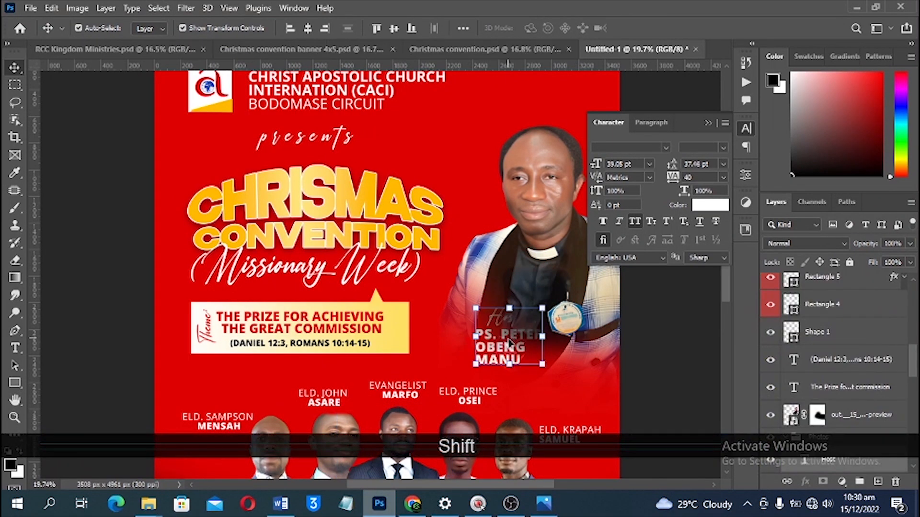
Step: Bring the host's name label to the front of the layer stack and deselect it
scroll(509, 341, down, 2)
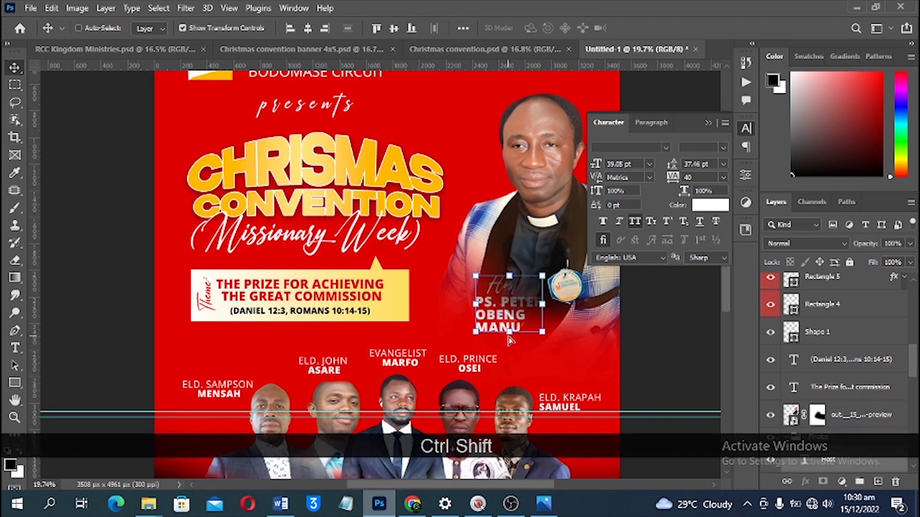
key(ctrl+shift+bracketright)
click(505, 297)
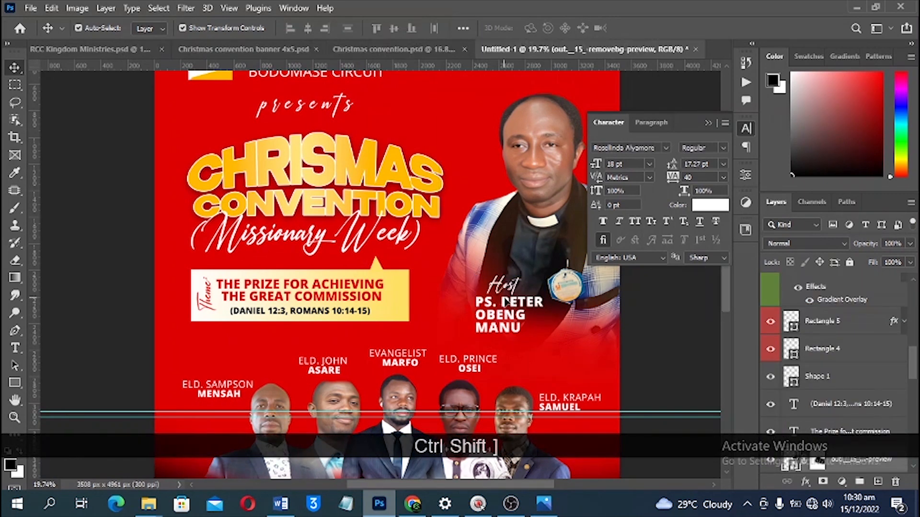
click(684, 340)
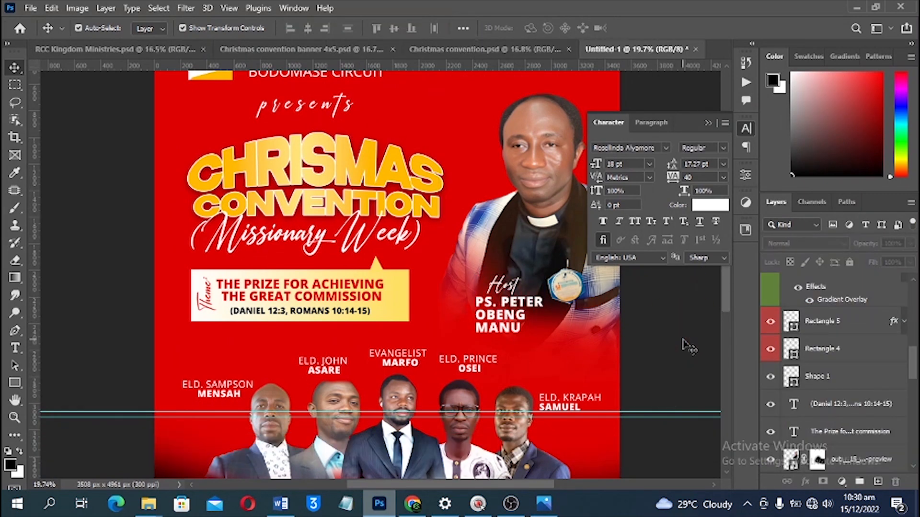
Step: Compare the whole Untitled-1 flyer with the finished design in Christmas convention.psd, then examine Untitled-1's lowest background layers
key(ctrl+0)
click(467, 158)
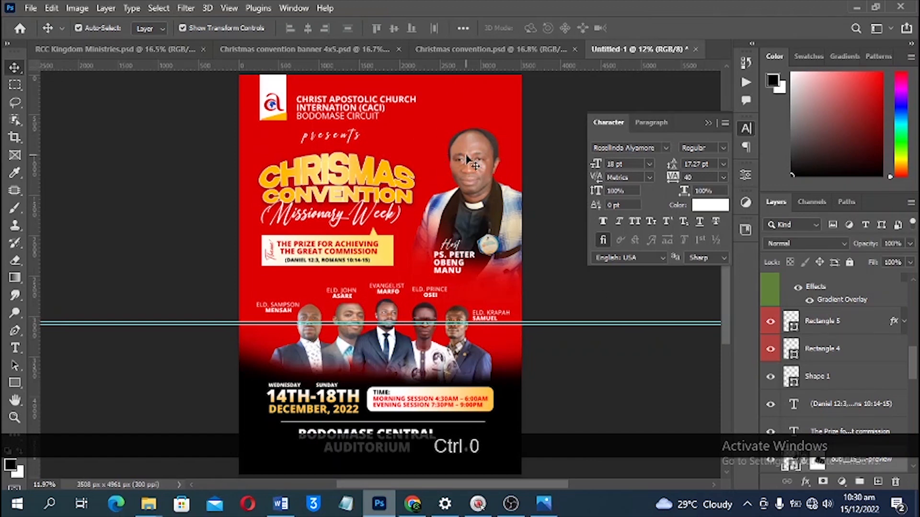
click(467, 158)
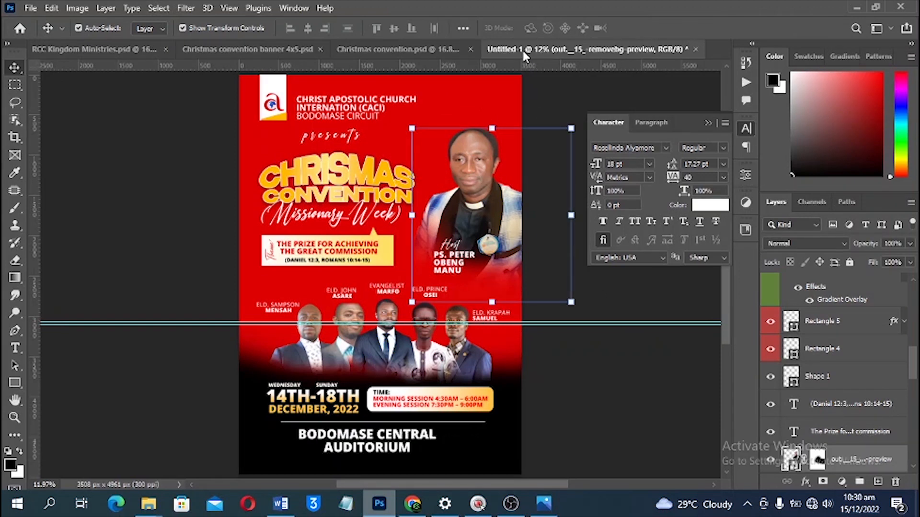
click(427, 48)
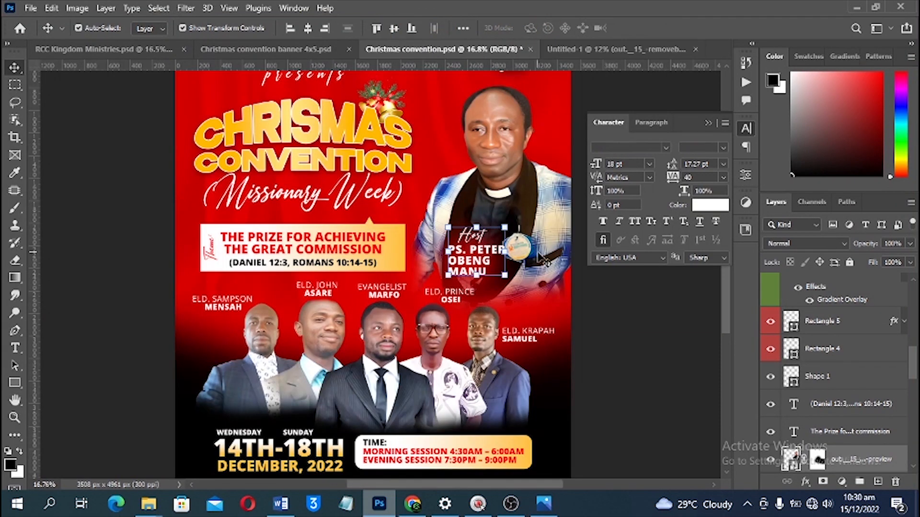
key(ctrl+0)
click(565, 328)
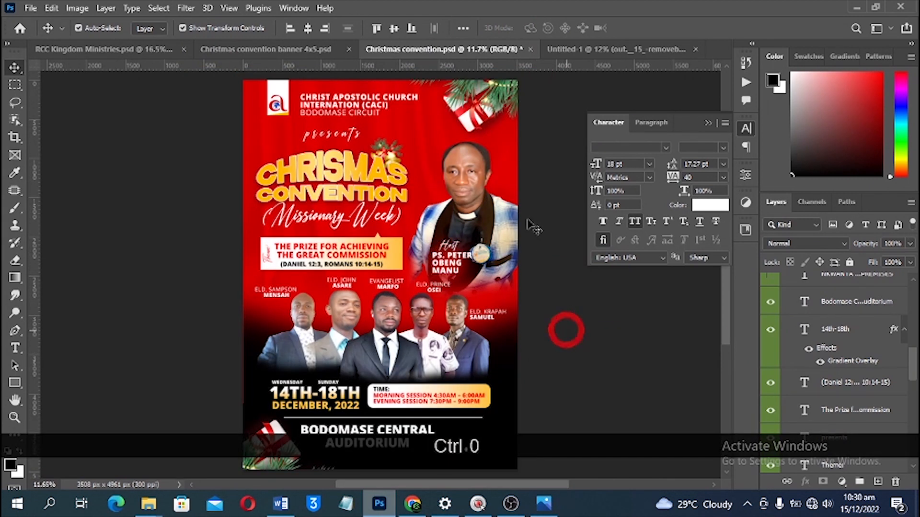
click(577, 48)
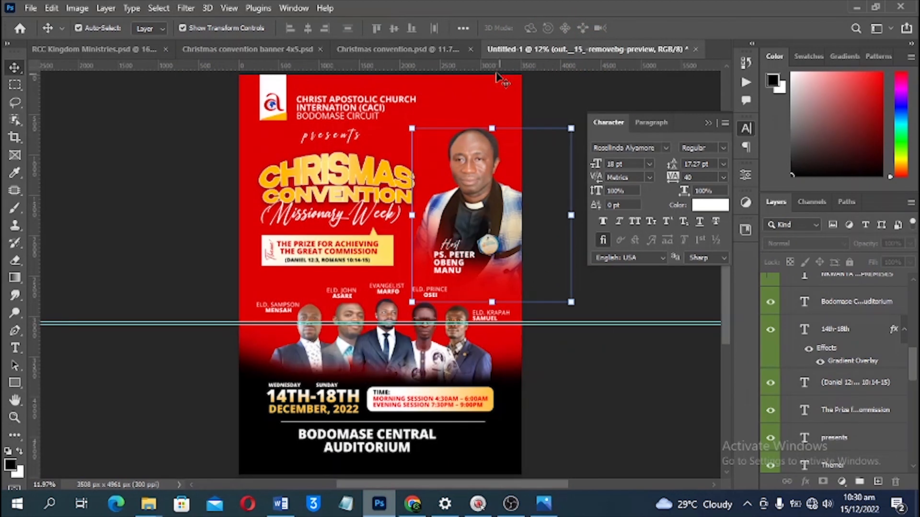
click(579, 116)
scroll(881, 384, down, 10)
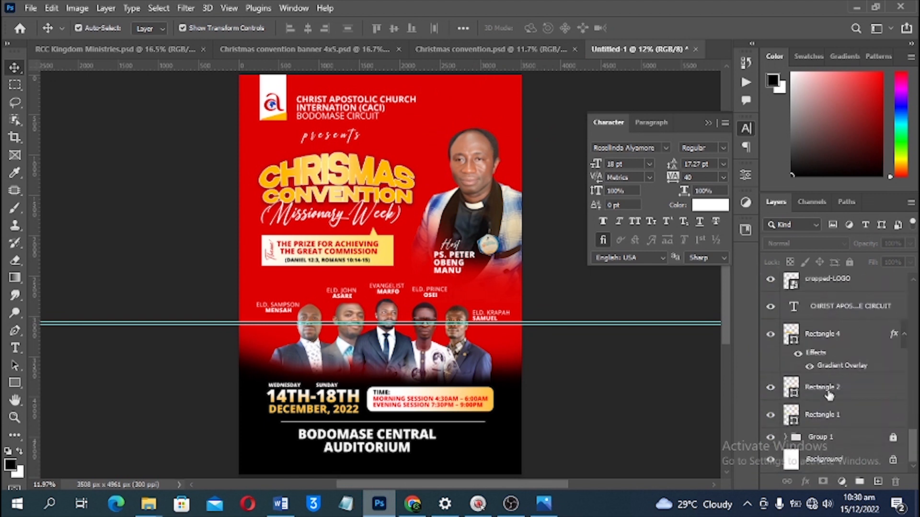
Step: Unlock and expand the background Group 1, and select Rectangle 3 inside it
click(827, 441)
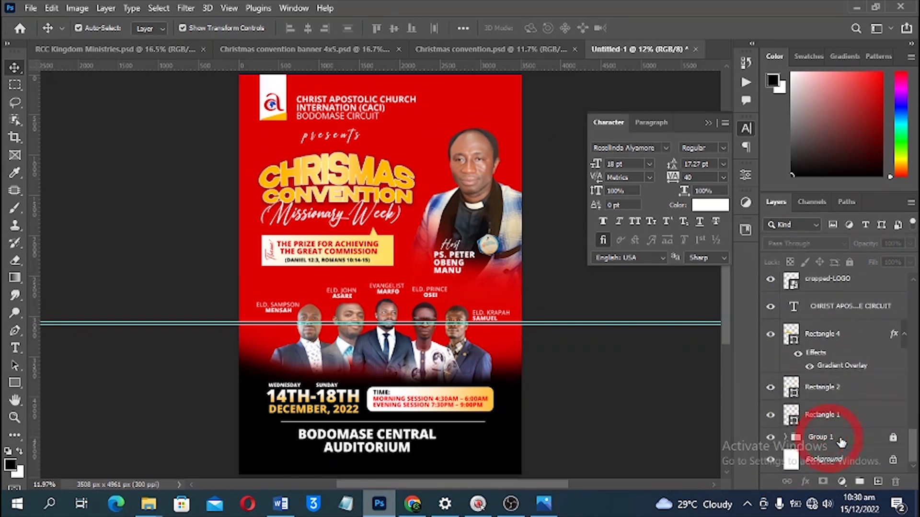
click(892, 439)
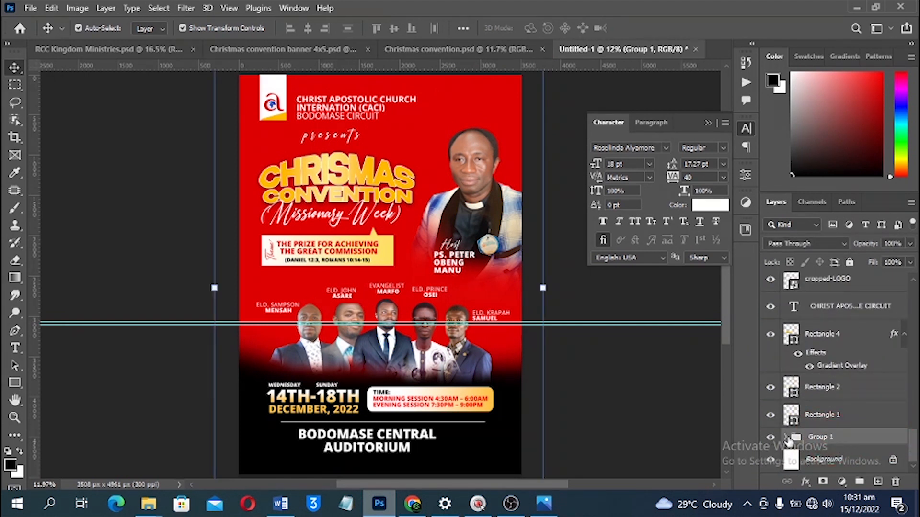
click(787, 438)
click(847, 463)
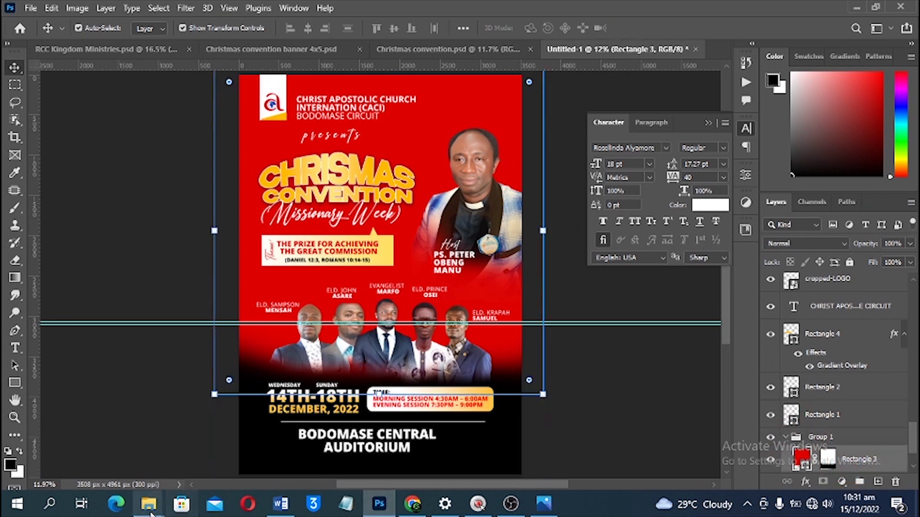
Step: Place the silk fabric image from the Christmas convention folder above Rectangle 3, enlarged to about 687% to cover the flyer's red background
mouse_move(149, 503)
click(92, 450)
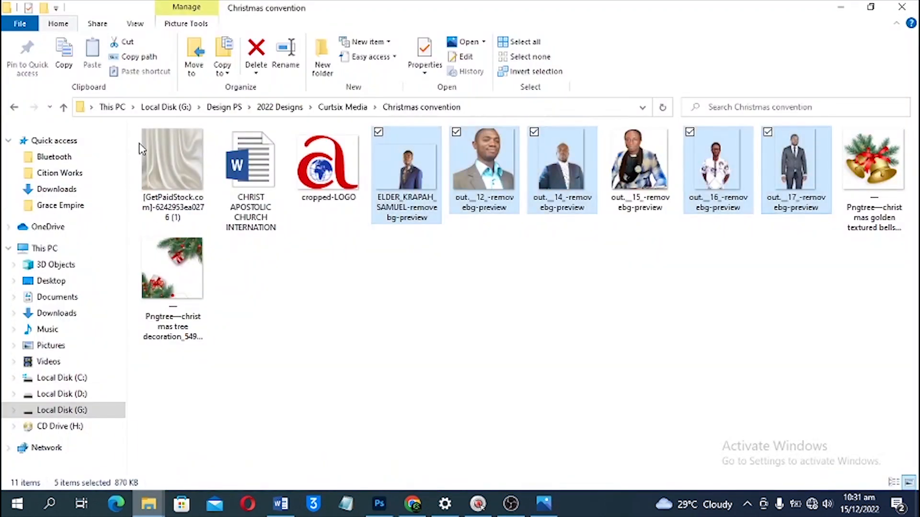
click(173, 166)
drag(181, 168, 379, 503)
drag(366, 300, 365, 218)
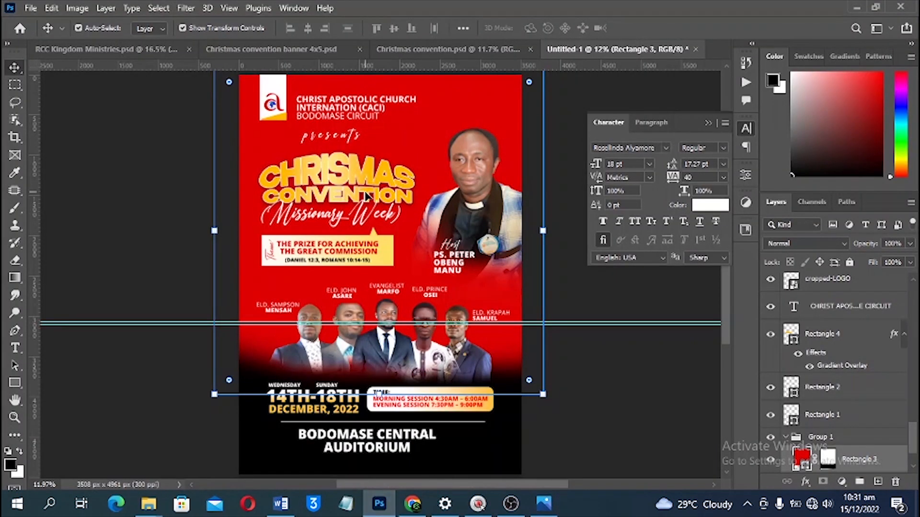
drag(407, 248, 559, 91)
drag(421, 128, 423, 87)
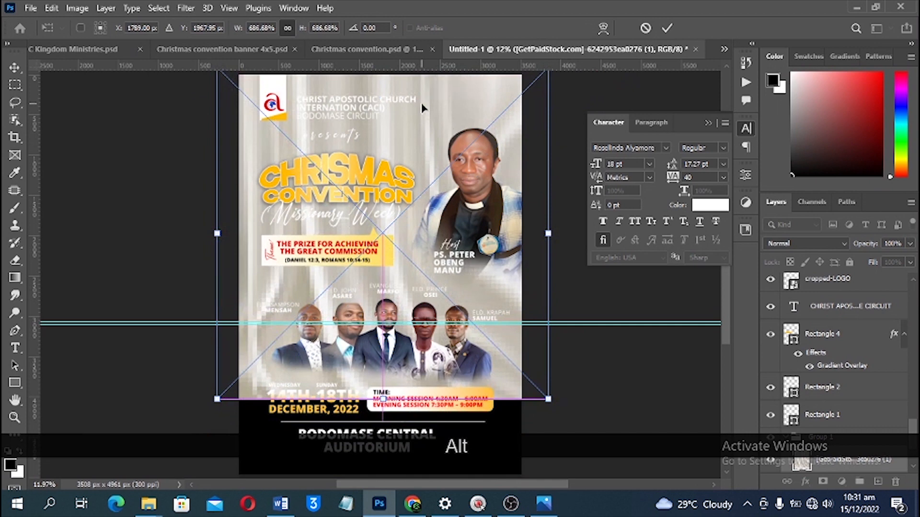
key(Return)
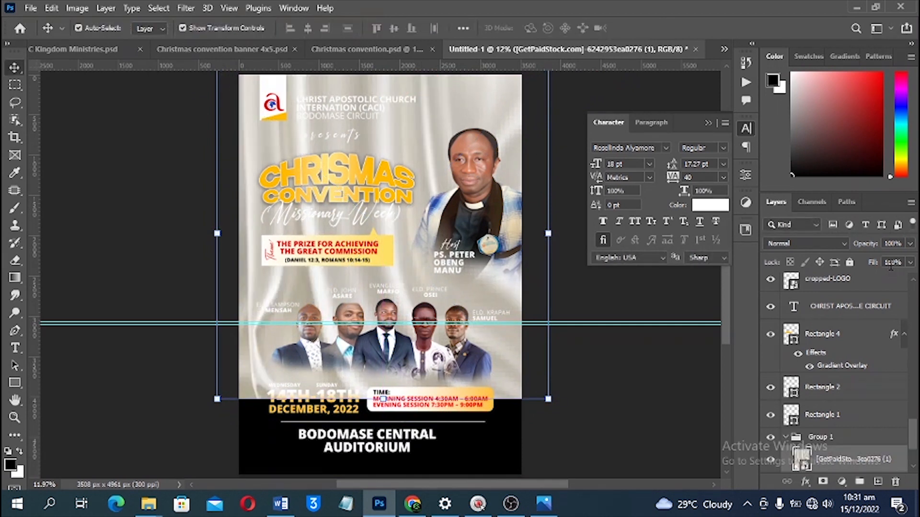
Step: Try the Multiply blend mode at 35% opacity on the silk fabric layer
click(828, 246)
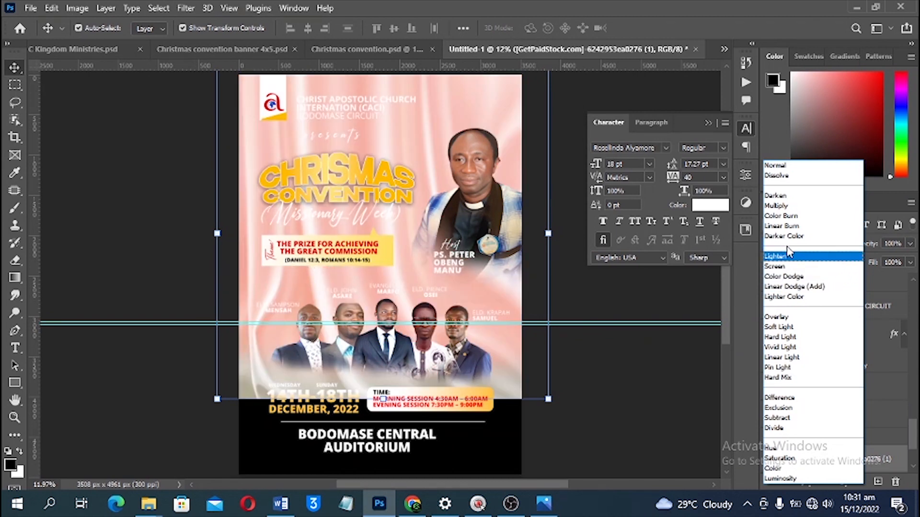
click(788, 207)
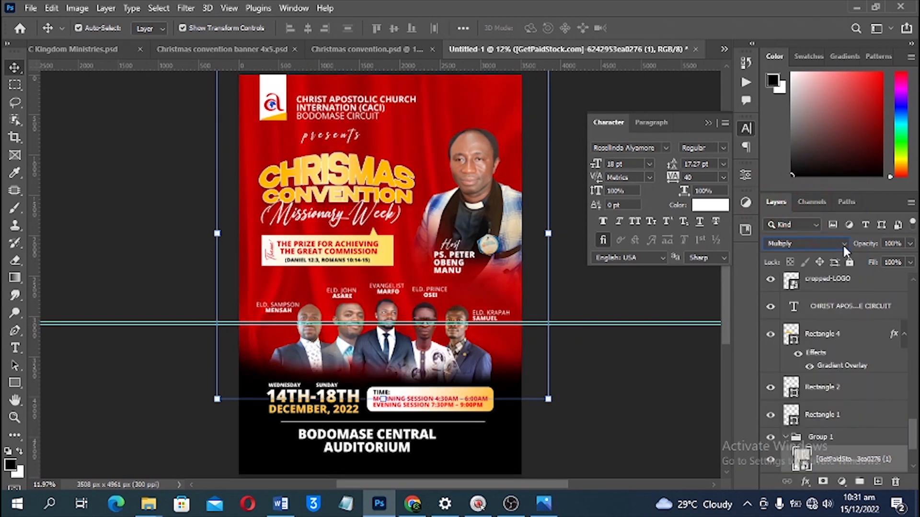
drag(860, 244, 821, 248)
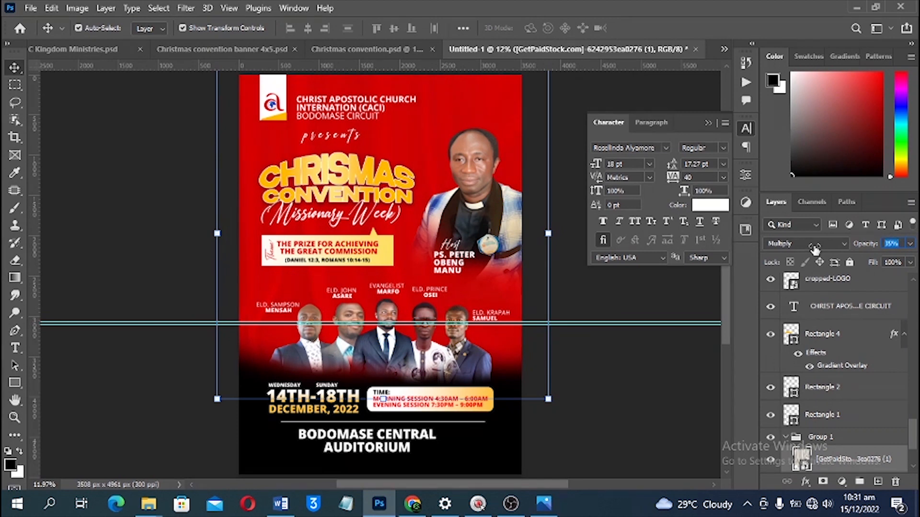
Step: Check the fabric layer in Christmas convention.psd, and set Untitled-1's silk fabric layer to Darken at 46% opacity
click(342, 47)
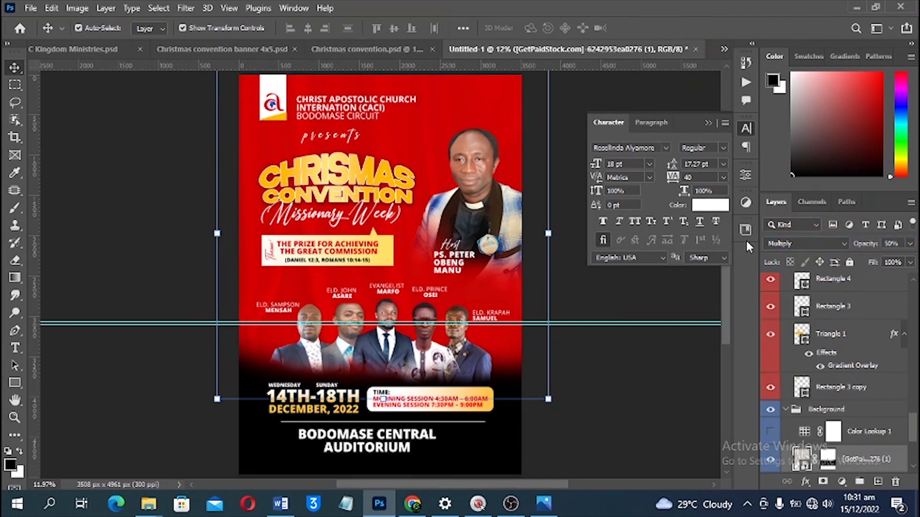
click(780, 243)
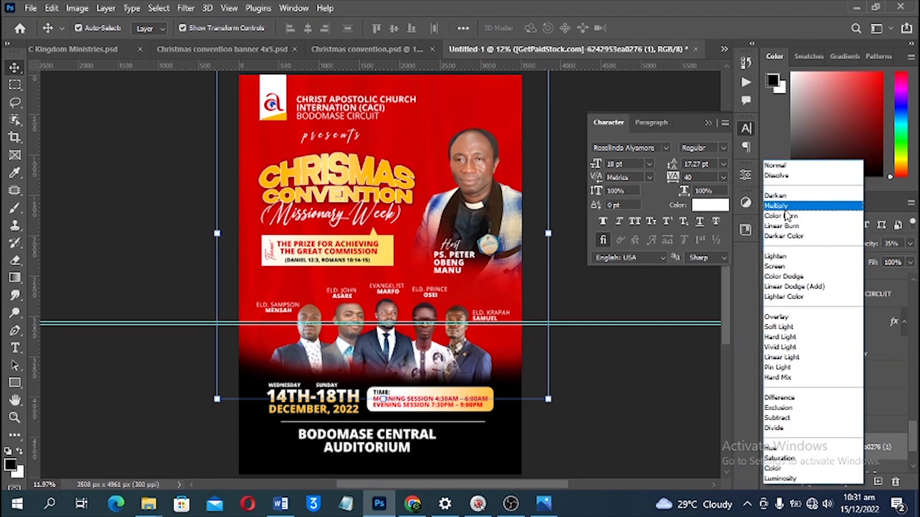
click(786, 195)
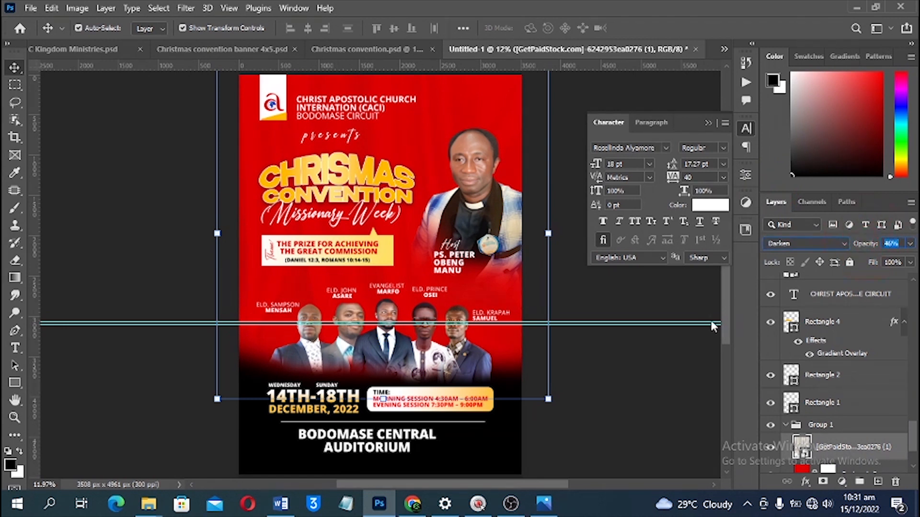
click(668, 354)
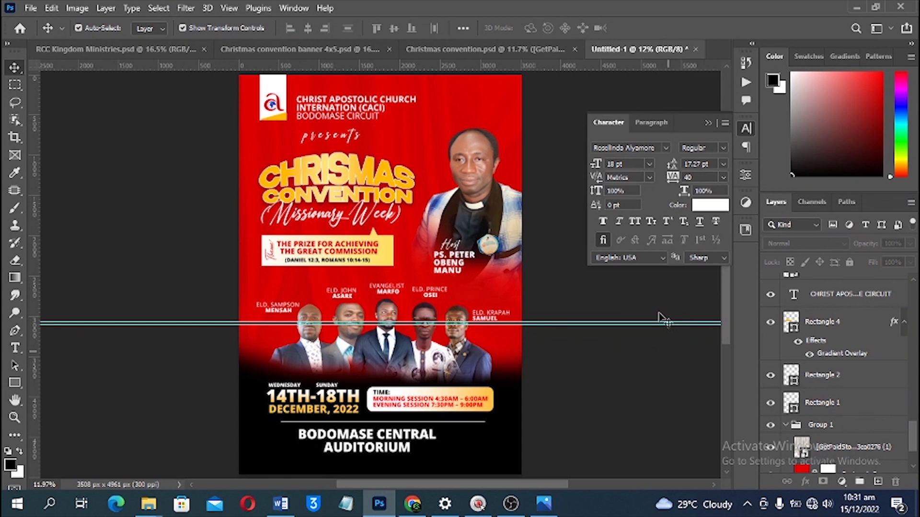
Step: In Christmas convention.psd, bring the golden bells decoration above the title to the front of the layer stack
click(496, 49)
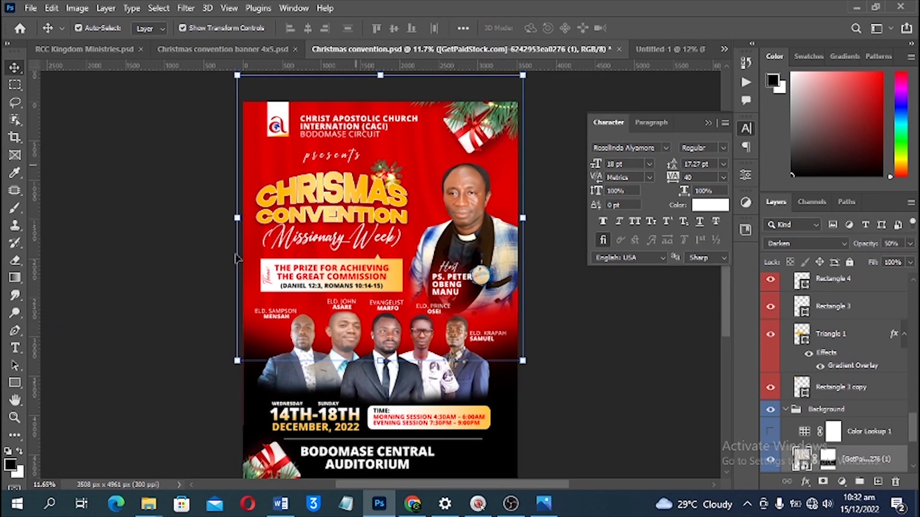
click(392, 157)
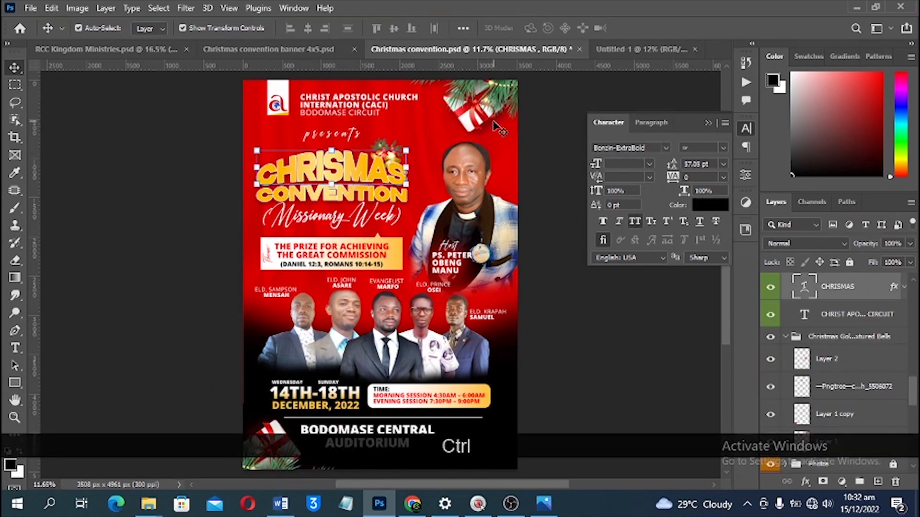
ctrl+click(537, 149)
ctrl+click(396, 150)
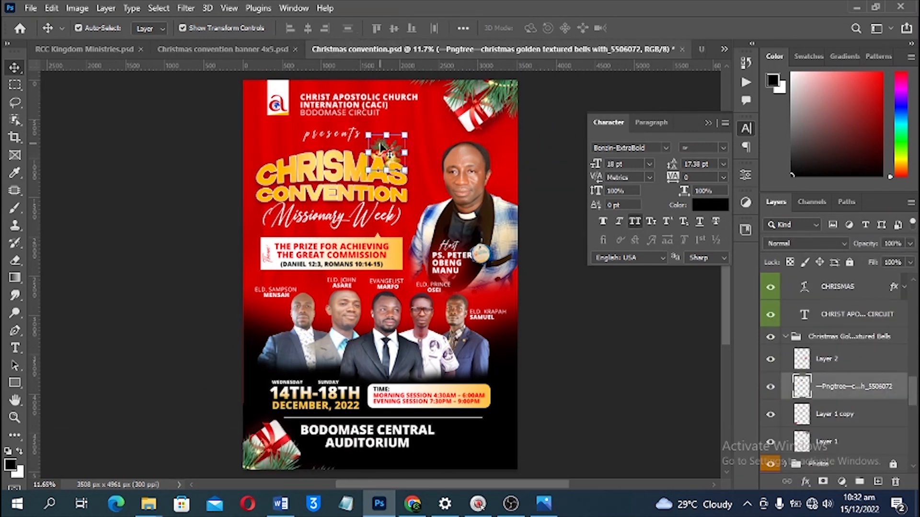
key(ctrl+shift+bracketright)
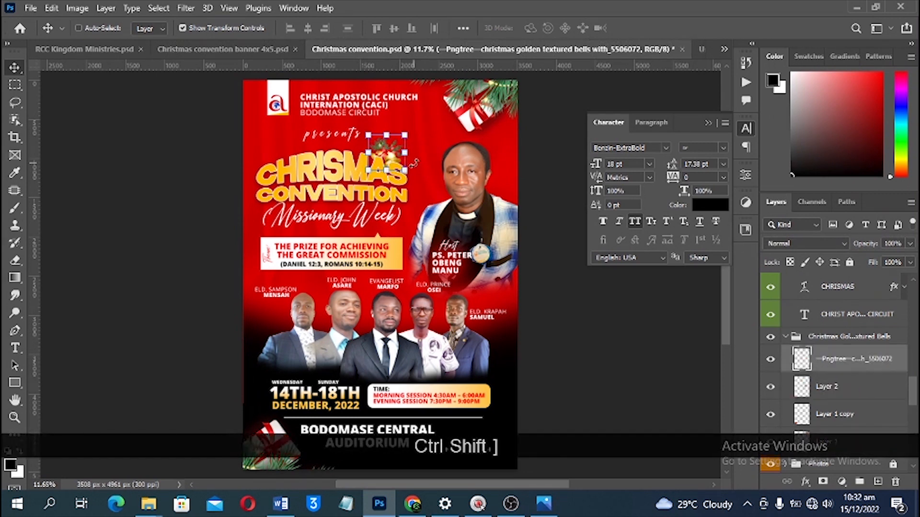
key(ctrl+shift+bracketright)
key(ctrl+shift+bracketright)
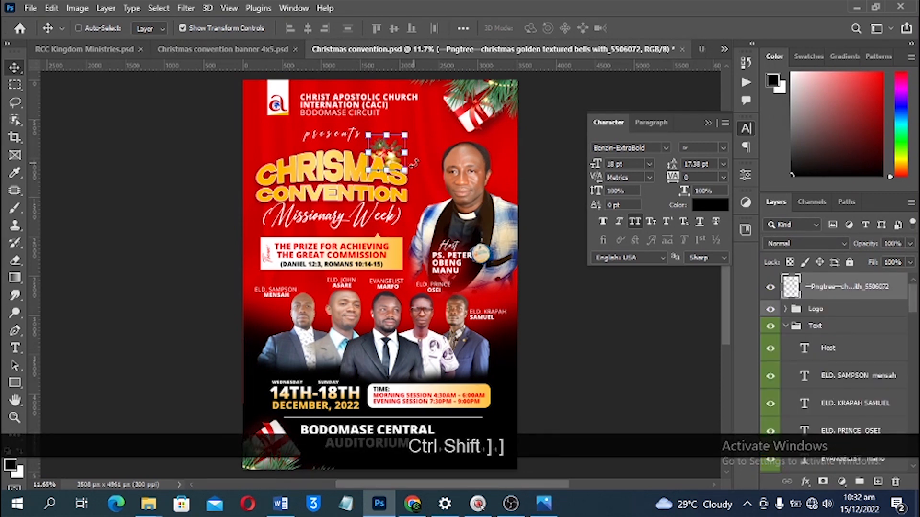
Step: Place the Christmas tree decoration image in the Untitled-1 flyer, scaled down with its upper gift in the flyer's top-right corner
click(701, 50)
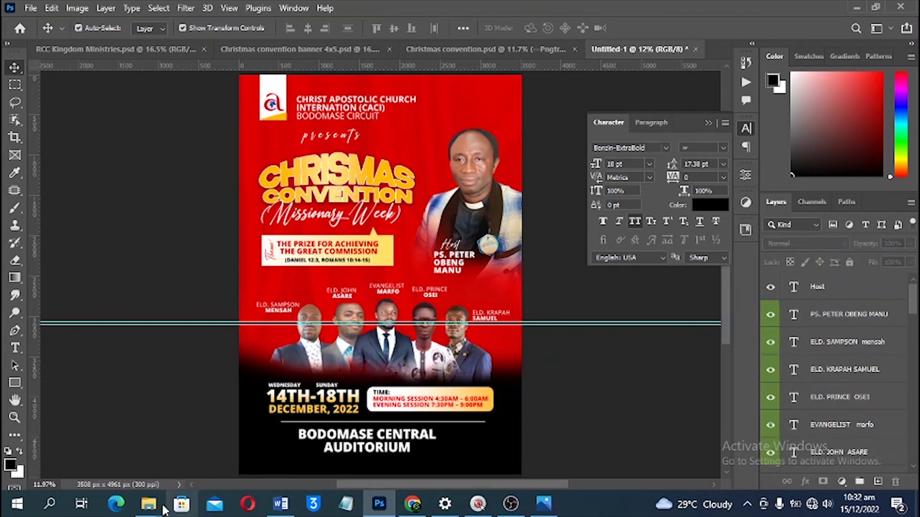
mouse_move(150, 503)
click(45, 427)
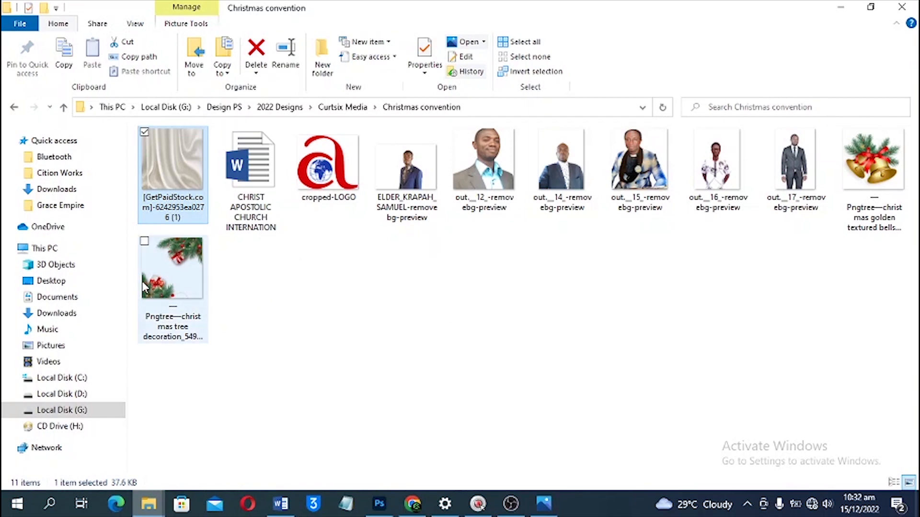
click(181, 261)
drag(182, 269, 379, 503)
drag(410, 307, 409, 300)
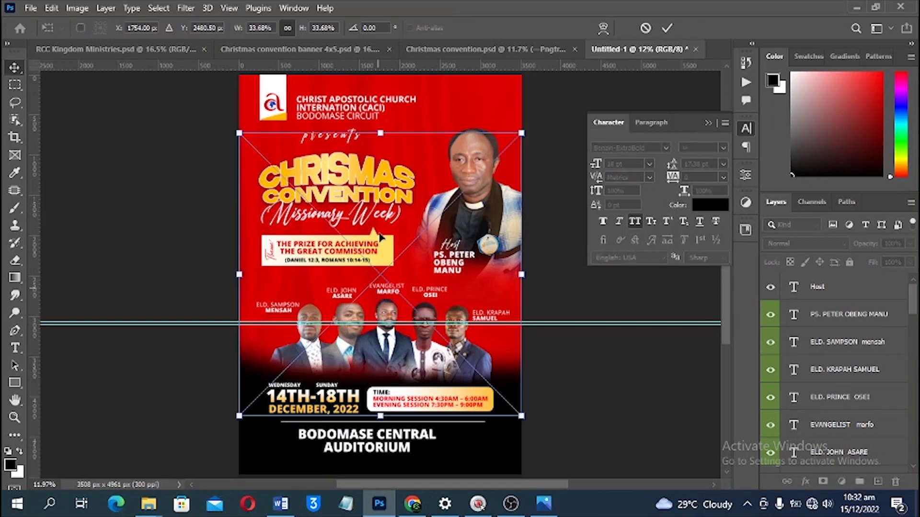
drag(492, 158, 502, 80)
drag(248, 338, 379, 198)
key(Return)
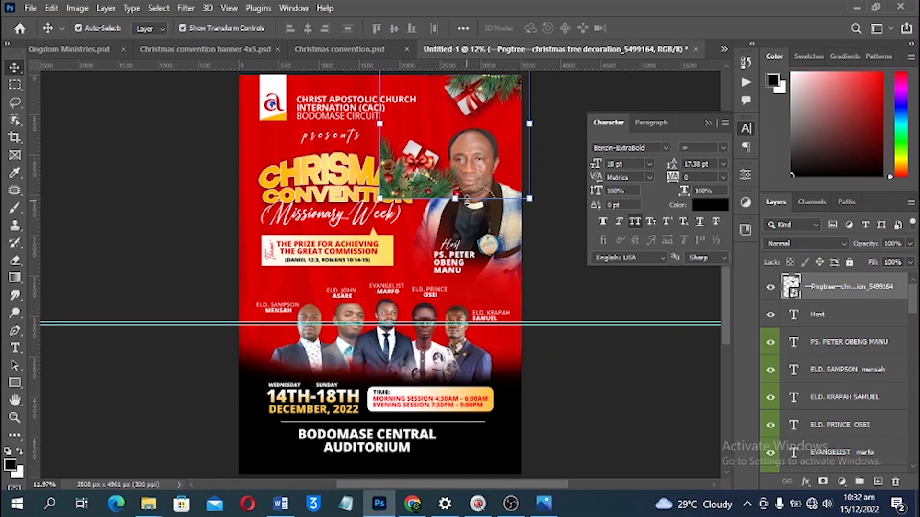
Step: Lasso the decoration's lower gift and branches, rasterize the layer, and cut and paste the selected part onto its own layer
click(15, 102)
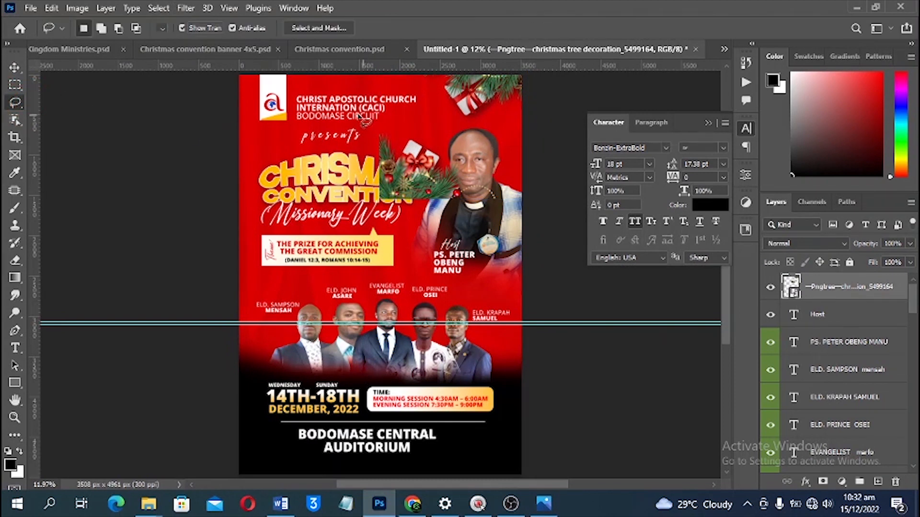
mouse_move(378, 117)
mouse_down()
mouse_move(468, 168)
mouse_move(455, 244)
mouse_move(316, 112)
mouse_up()
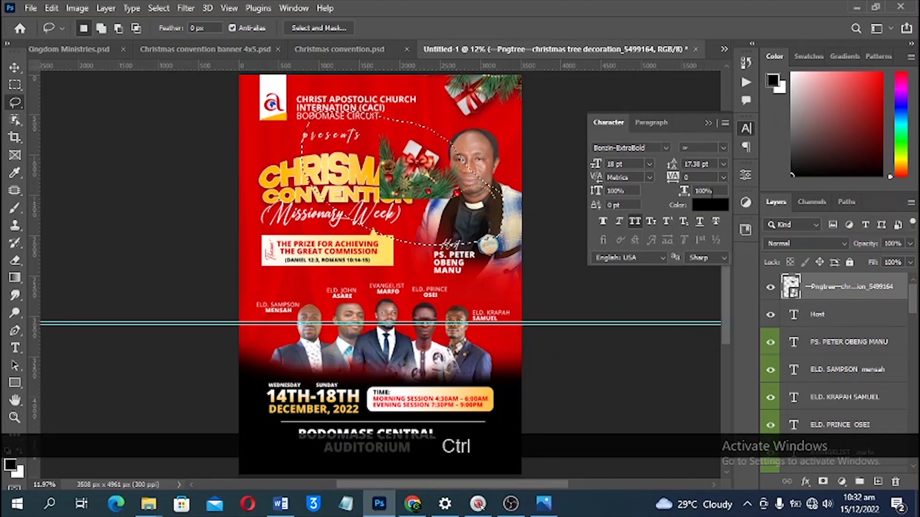
right_click(826, 296)
click(736, 274)
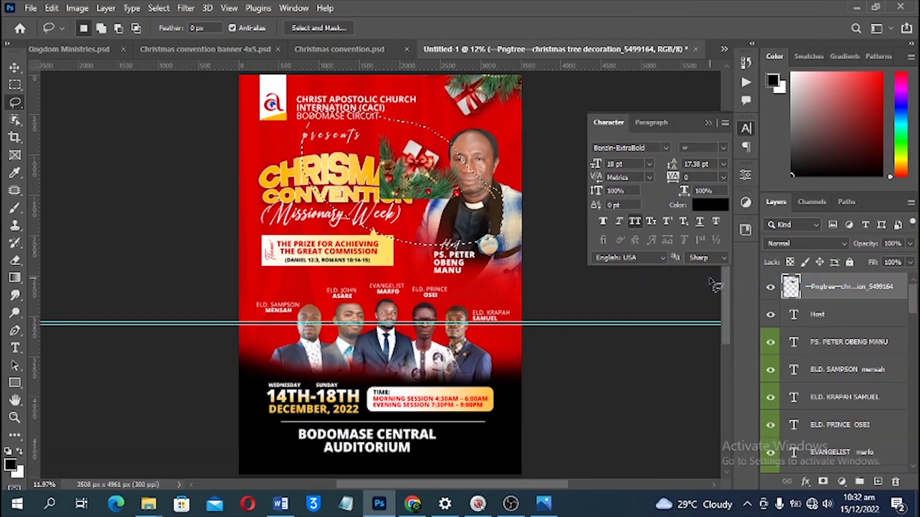
key(ctrl+x)
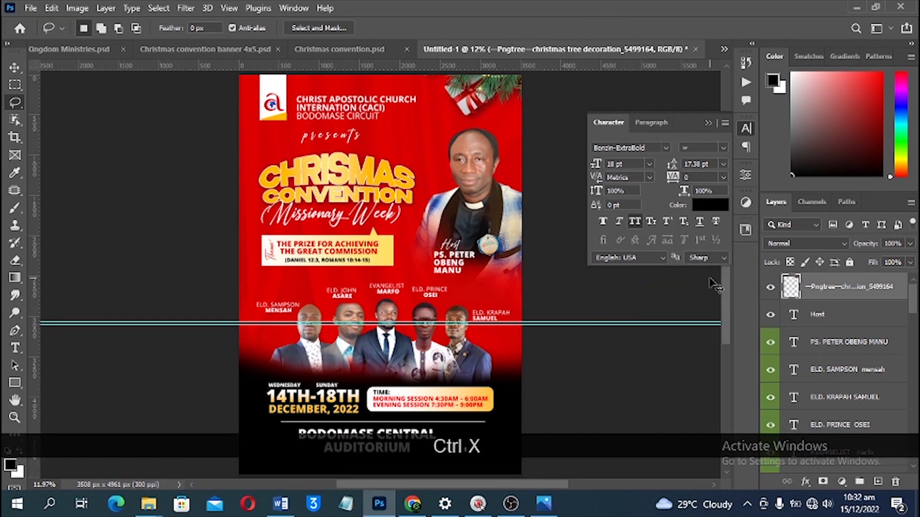
key(ctrl+v)
Step: Move the separated gift and branches into the flyer's bottom-left corner and deselect them
scroll(455, 314, down, 2)
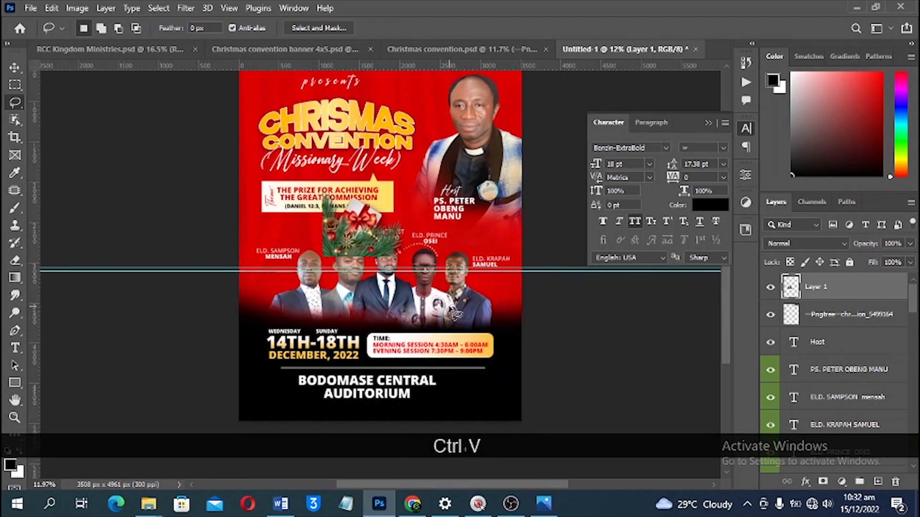
key(c)
key(v)
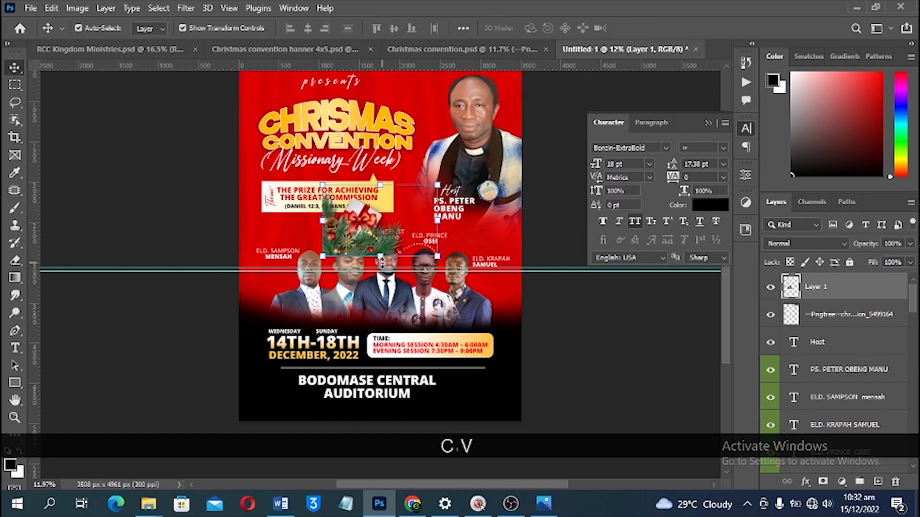
drag(369, 230, 276, 400)
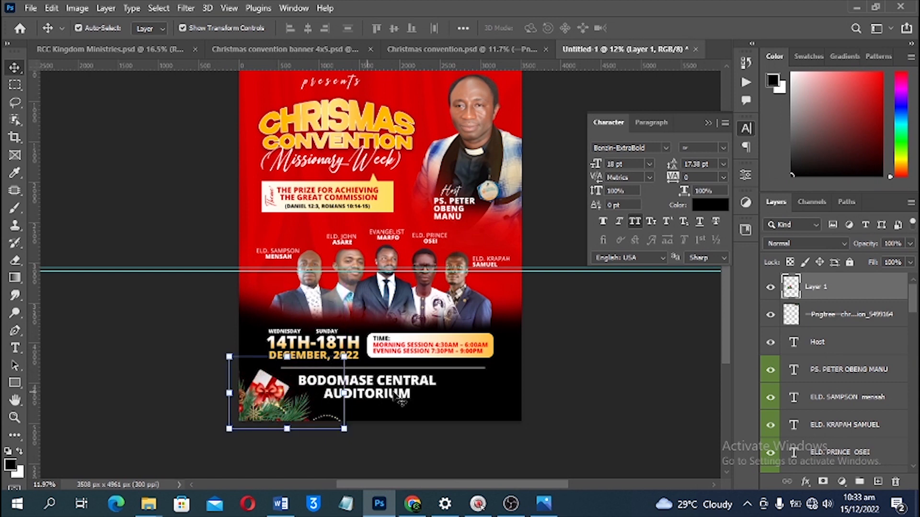
click(616, 393)
key(ctrl+0)
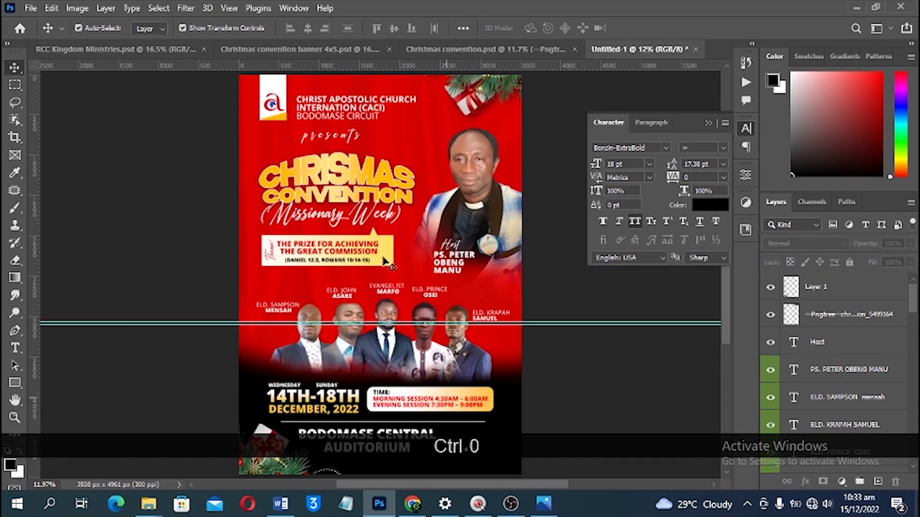
Step: Place the golden textured bells image in the flyer, scaled down over the final S of CHRISMAS
mouse_move(140, 514)
click(73, 448)
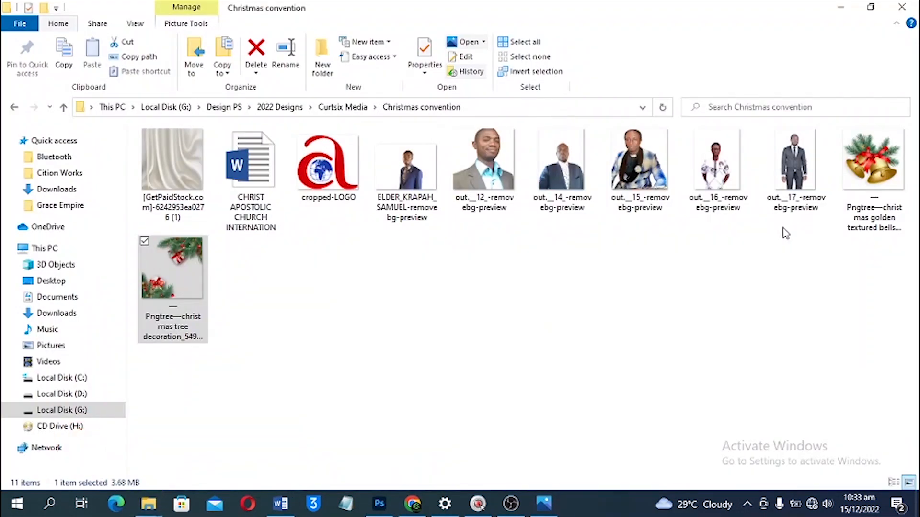
drag(870, 170, 408, 147)
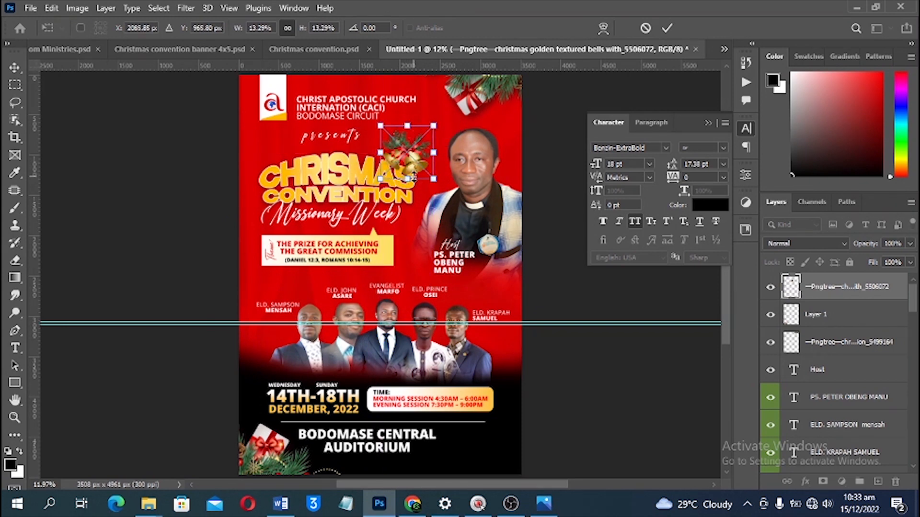
drag(413, 179, 411, 161)
click(581, 294)
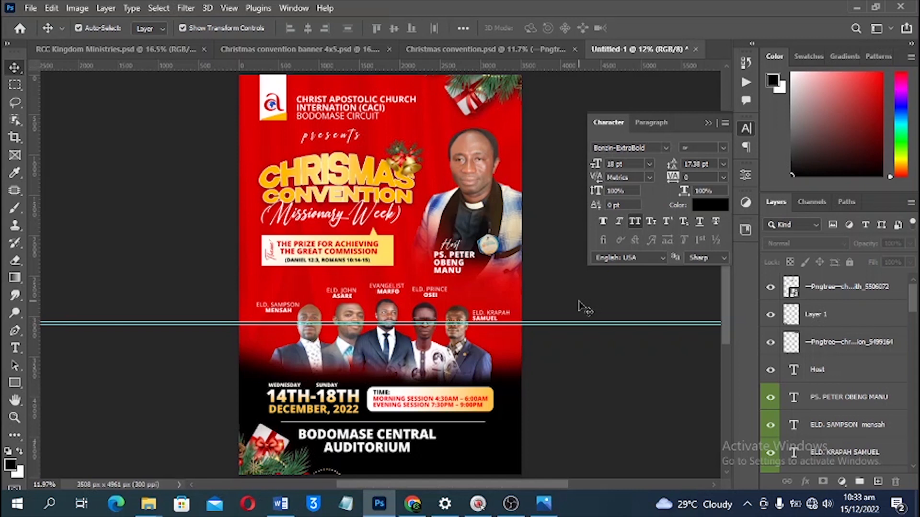
Step: Create a new document 60 inches wide and 48 inches high at 72 pixels/inch, and collapse the Character settings
key(ctrl+n)
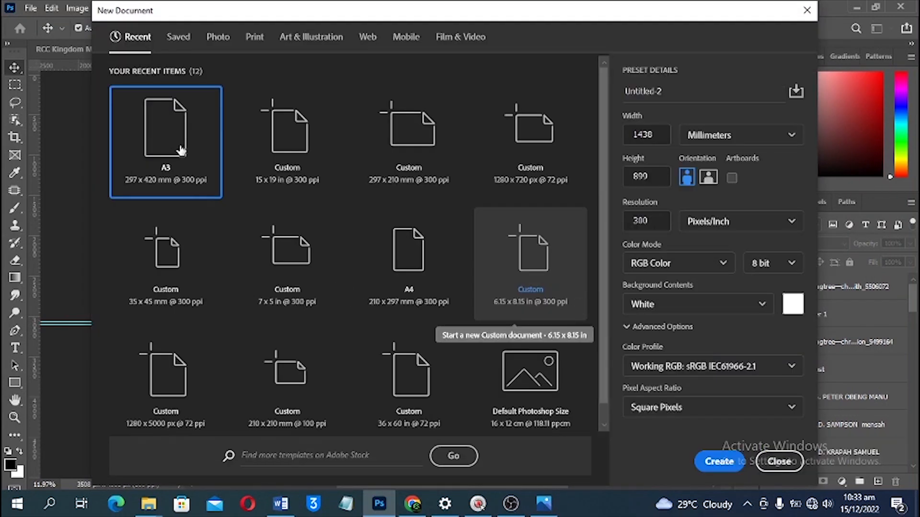
click(300, 136)
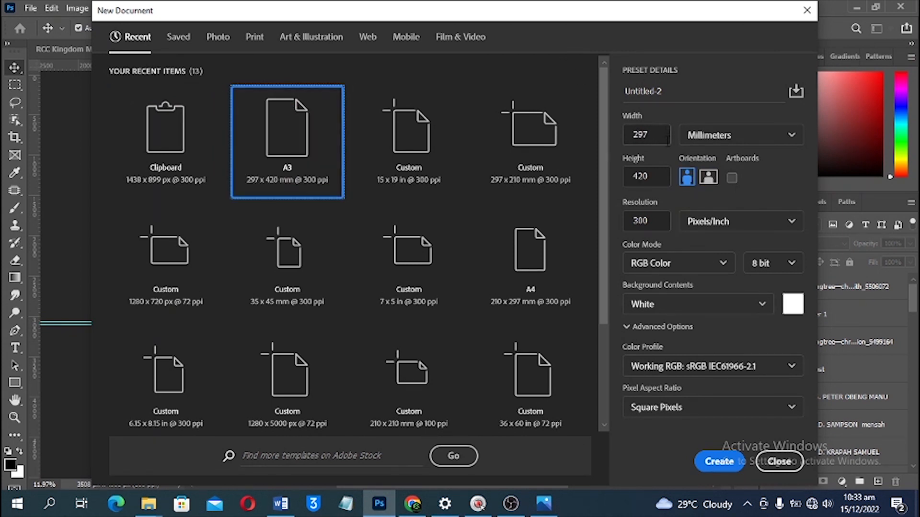
drag(659, 140, 637, 136)
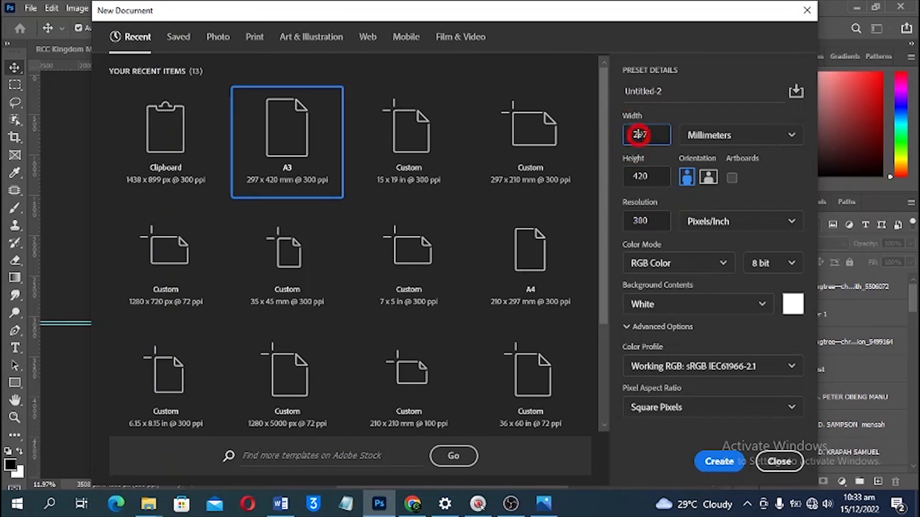
click(708, 135)
click(710, 182)
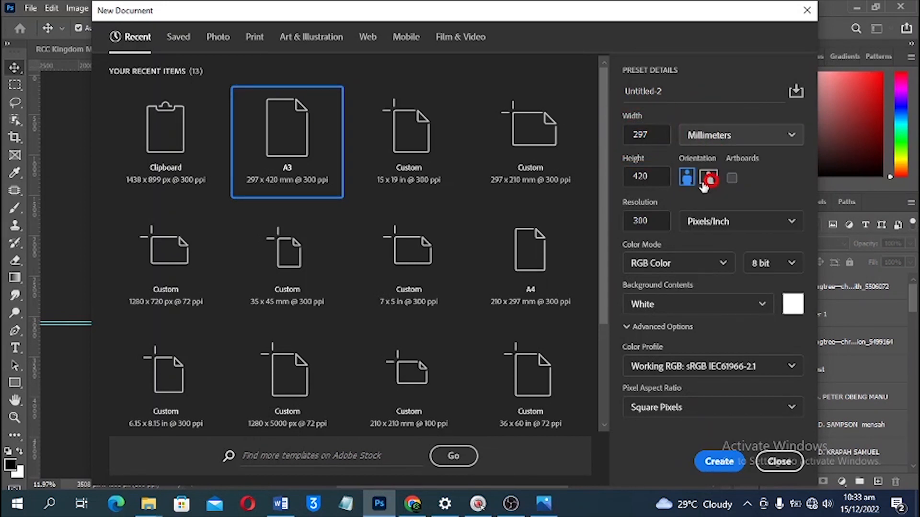
double_click(652, 133)
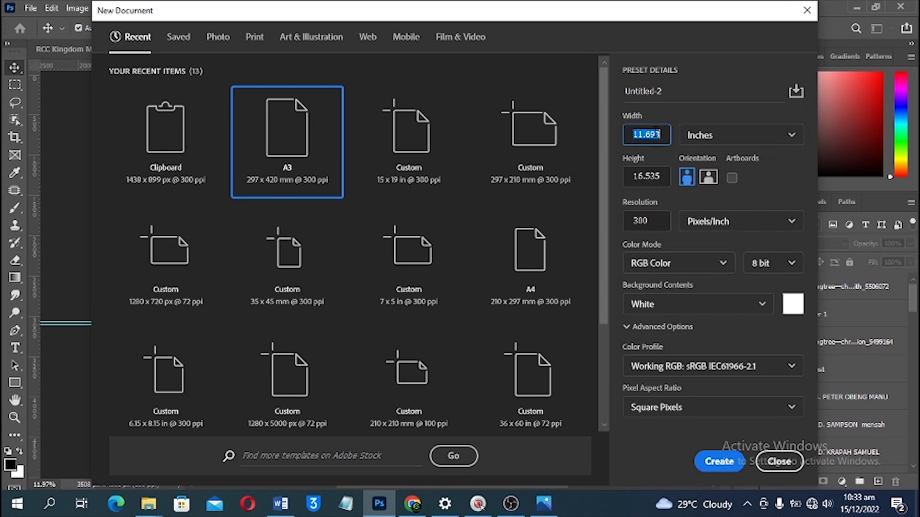
text(60)
double_click(652, 178)
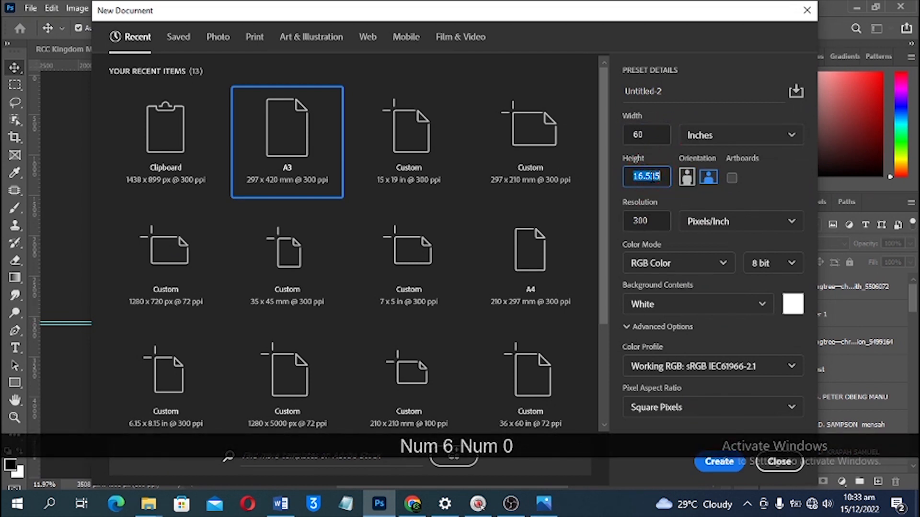
text(48)
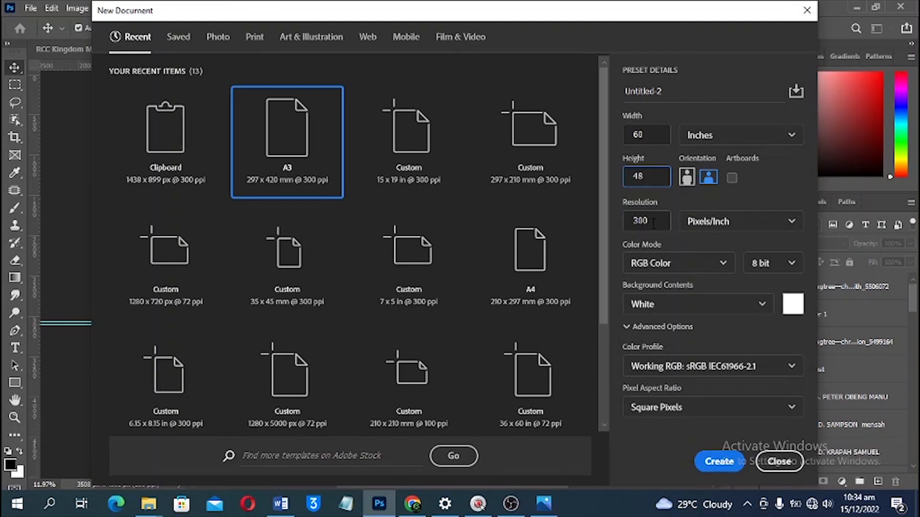
double_click(627, 221)
text(72)
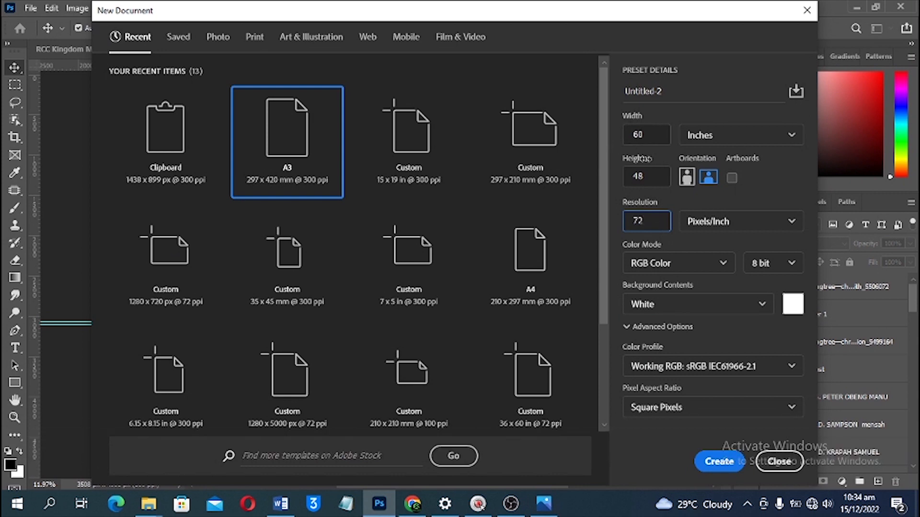
click(714, 461)
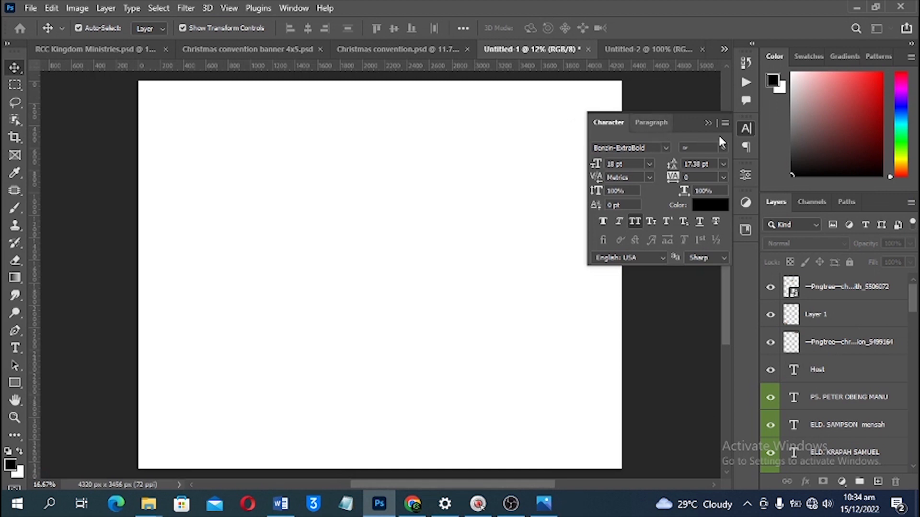
click(708, 122)
Step: Copy the red and black background group, Group 1, from the Untitled-1 flyer into the Untitled-2 document
click(545, 47)
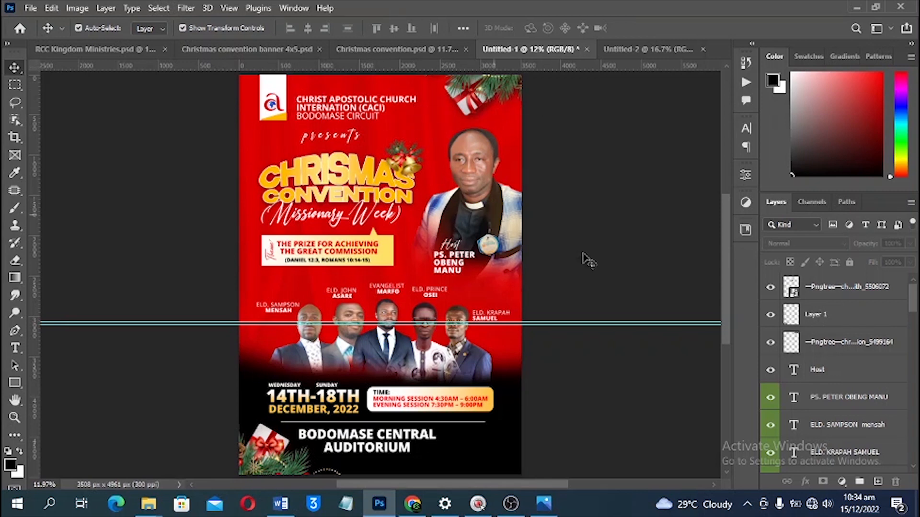
scroll(585, 261, down, 2)
scroll(857, 354, down, 5)
scroll(857, 354, down, 5)
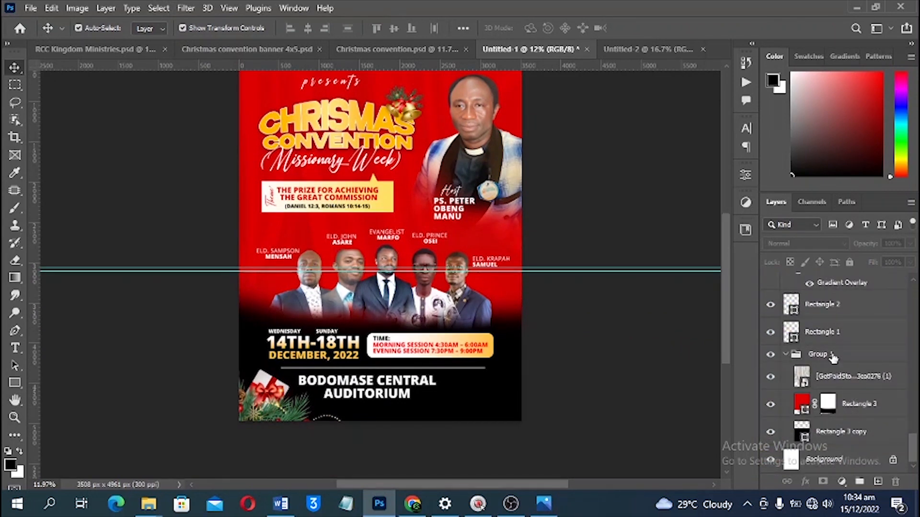
drag(834, 355, 424, 201)
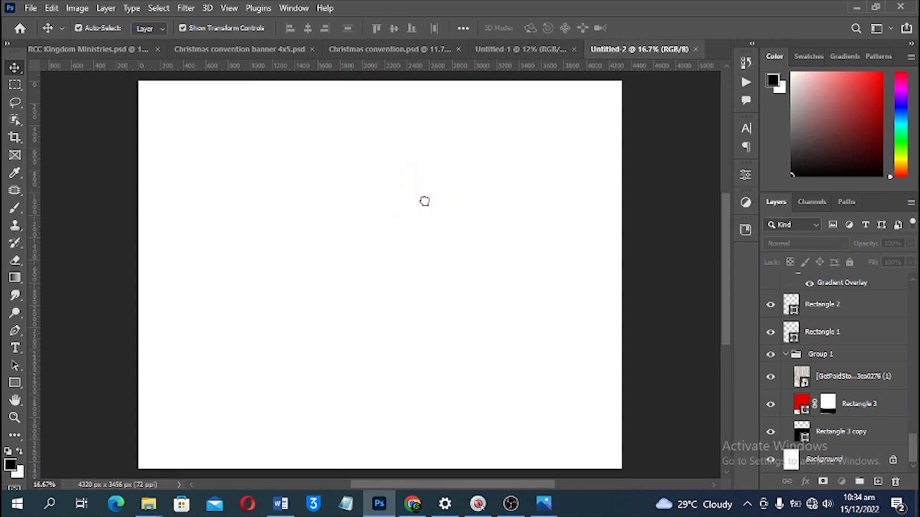
key(ctrl)
drag(495, 246, 439, 231)
Step: Scale the background group to about 120% and shift it so that it covers the whole Untitled-2 canvas, then deselect it
scroll(527, 269, down, 3)
scroll(527, 269, down, 2)
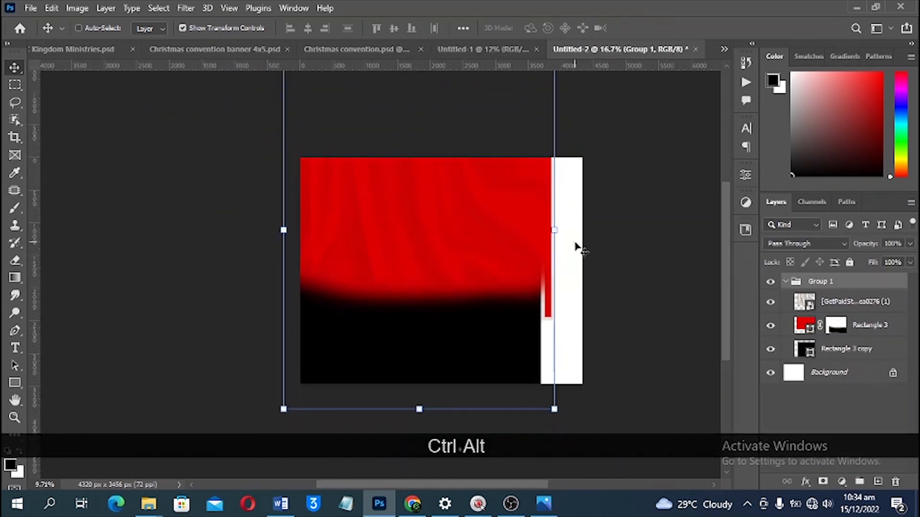
drag(555, 230, 613, 212)
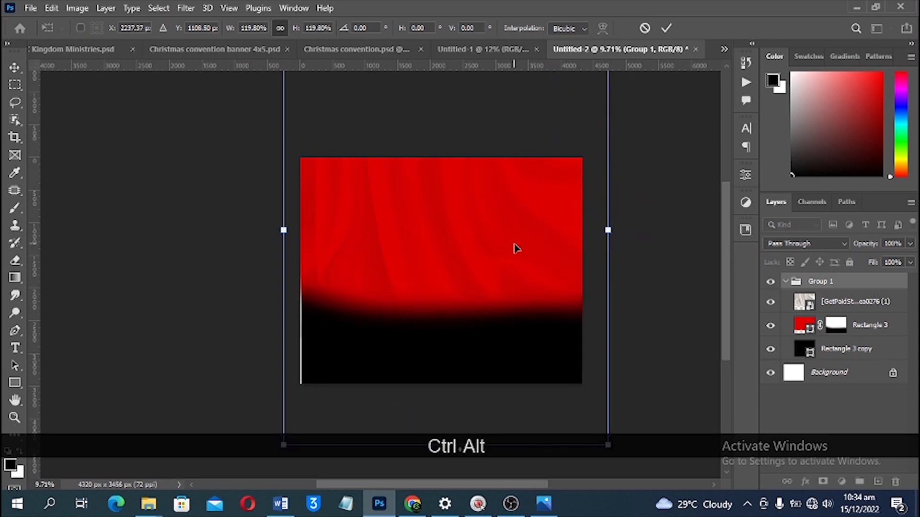
drag(419, 245, 410, 246)
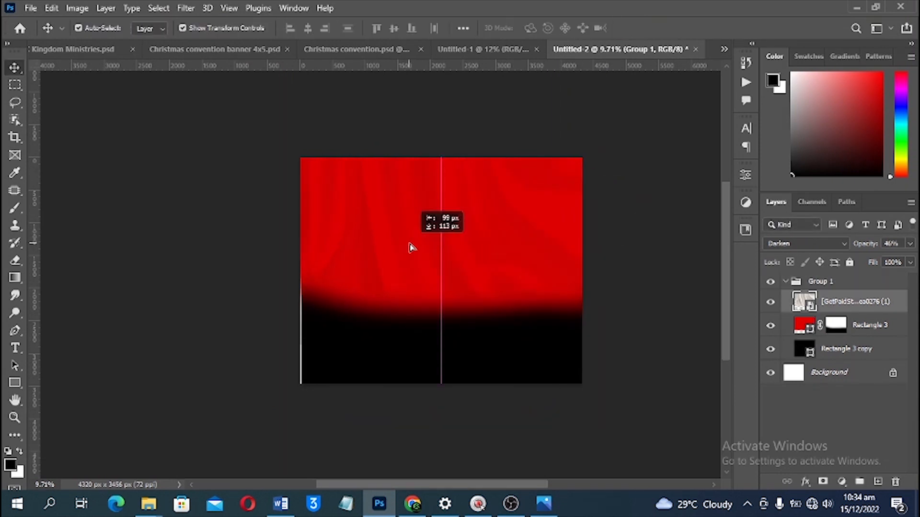
key(ctrl+z)
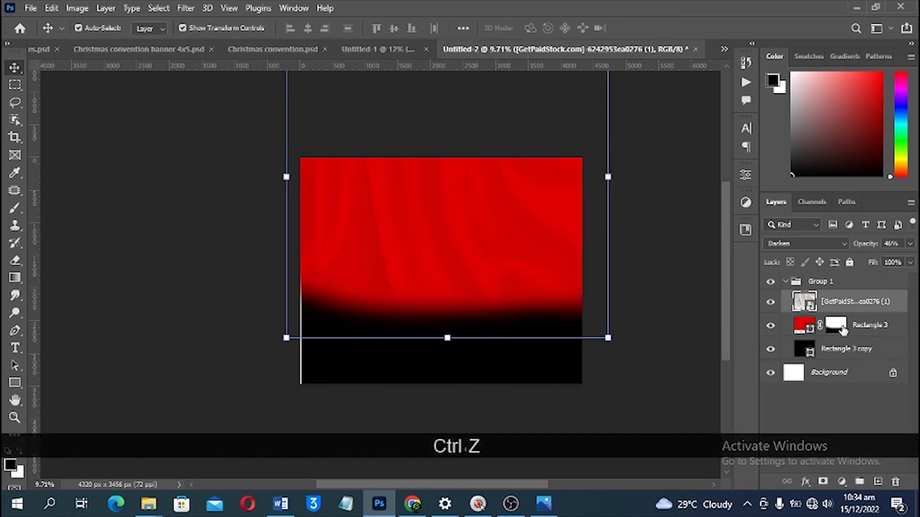
click(842, 286)
drag(566, 240, 556, 247)
ctrl+click(669, 220)
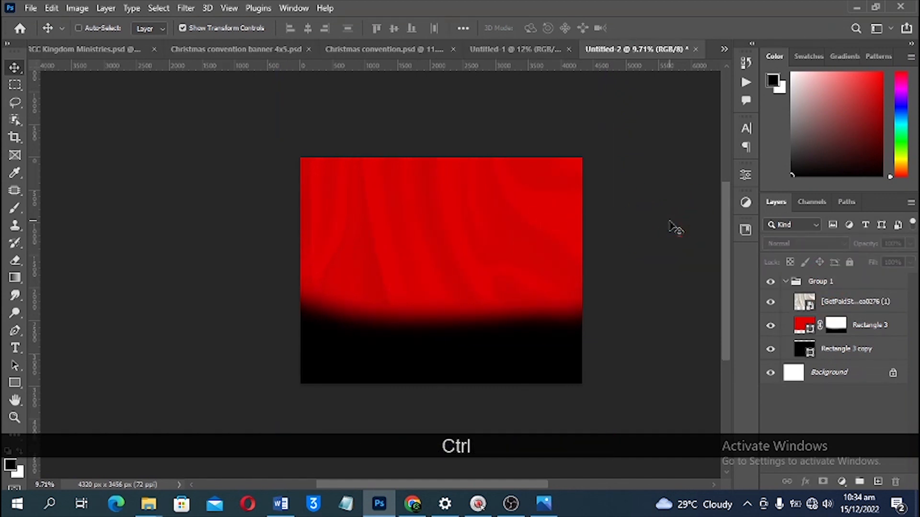
key(ctrl+0)
Step: Select the background group, Group 1, in the Untitled-1 flyer and collapse it
click(507, 50)
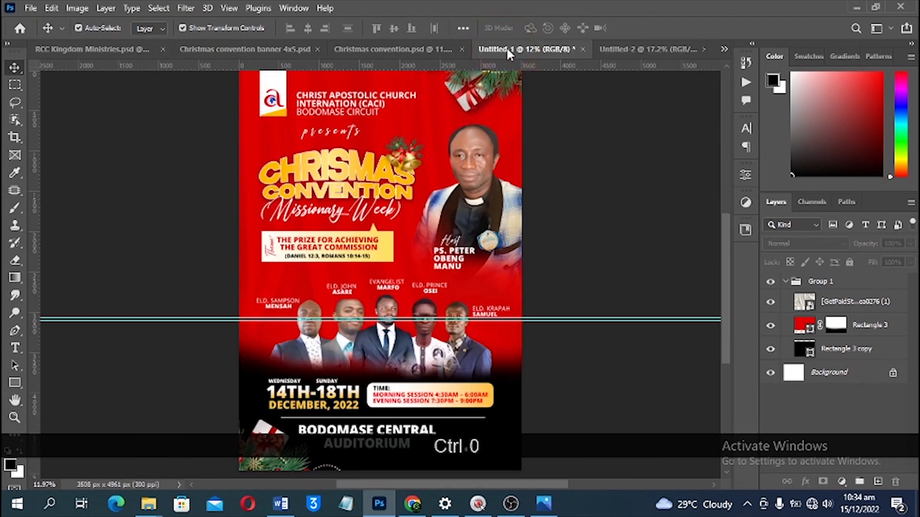
scroll(440, 187, up, 1)
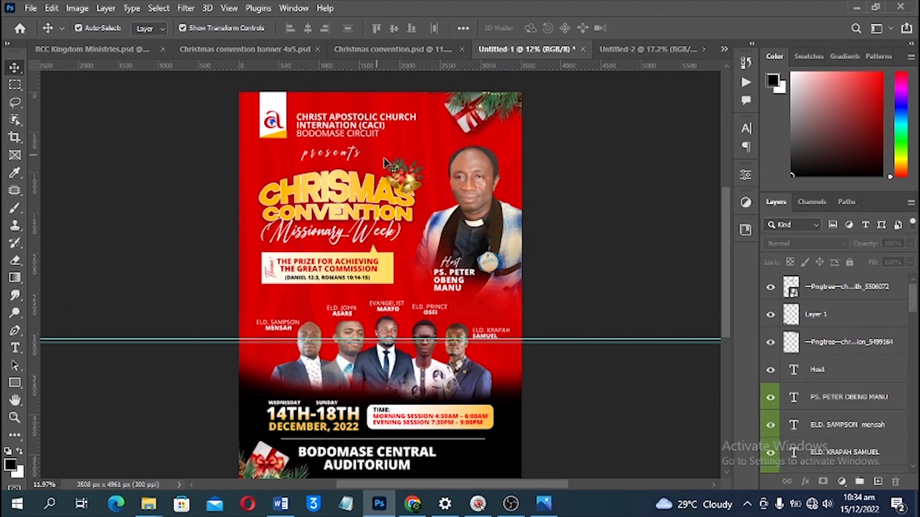
scroll(829, 431, down, 5)
scroll(829, 431, down, 10)
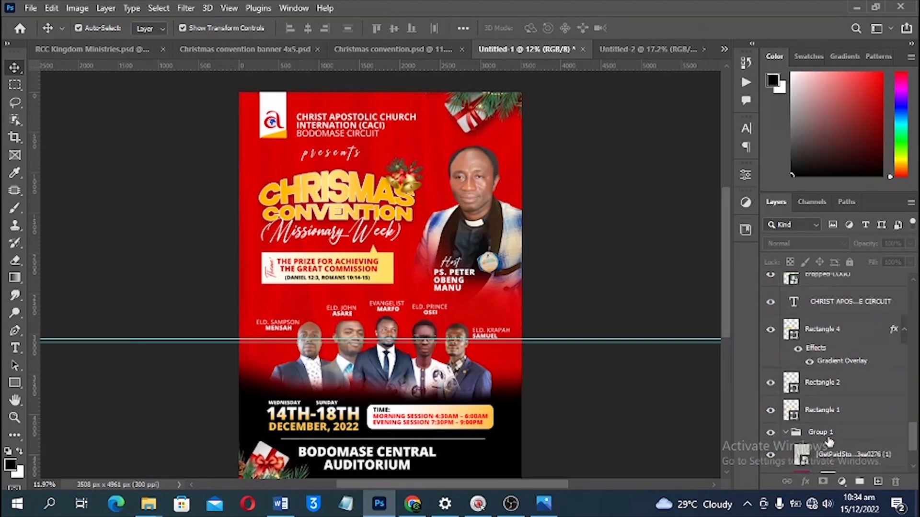
click(836, 355)
click(784, 354)
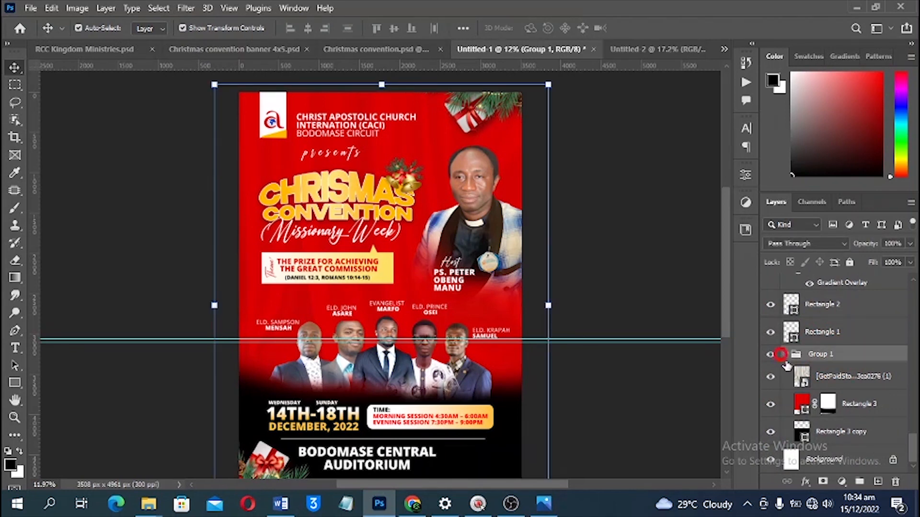
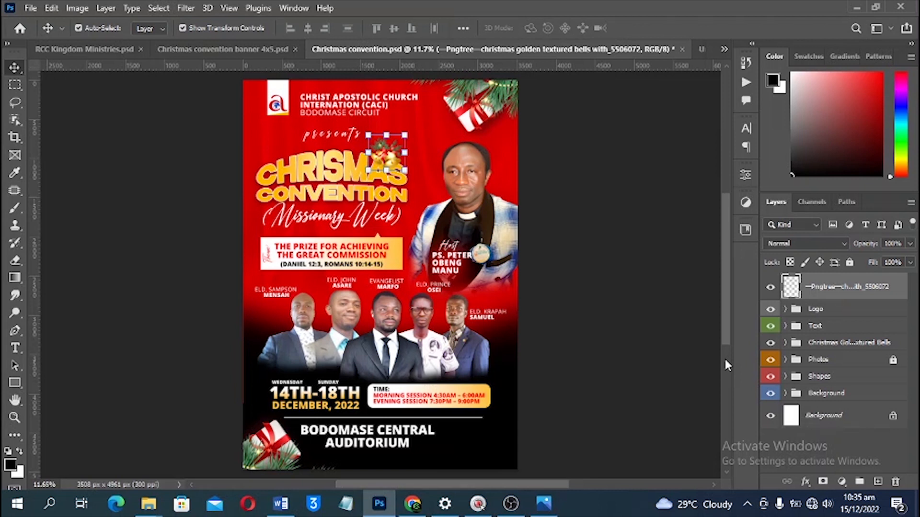
Step: Review the RCC Kingdom Ministries and Christmas convention designs alongside the Untitled-1 flyer and the Untitled-2 banner
click(100, 53)
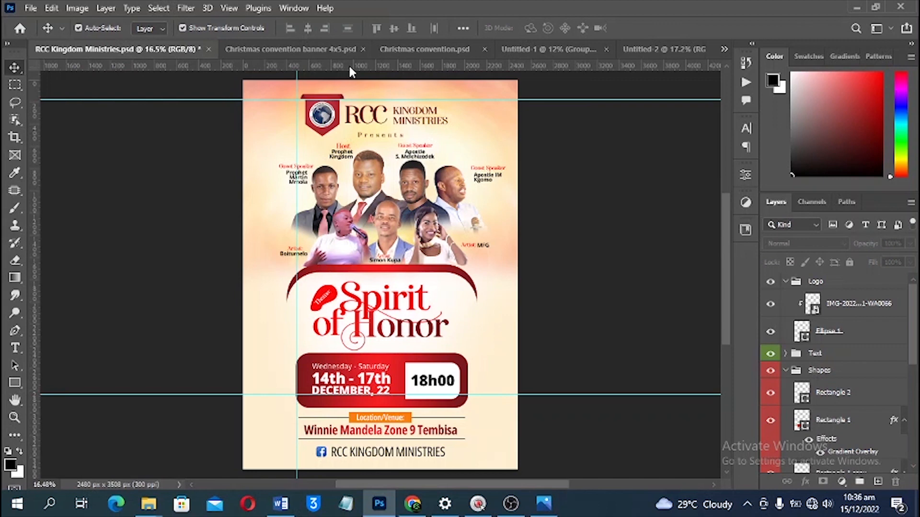
click(413, 50)
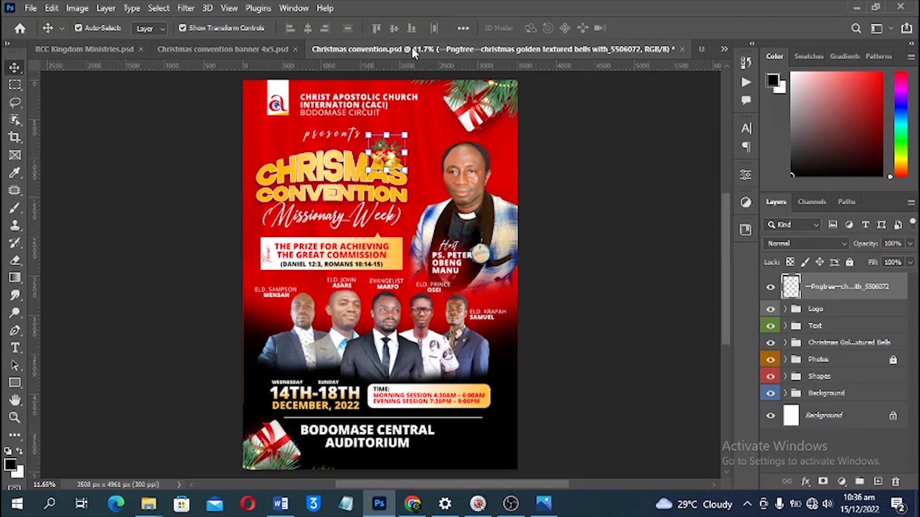
click(589, 282)
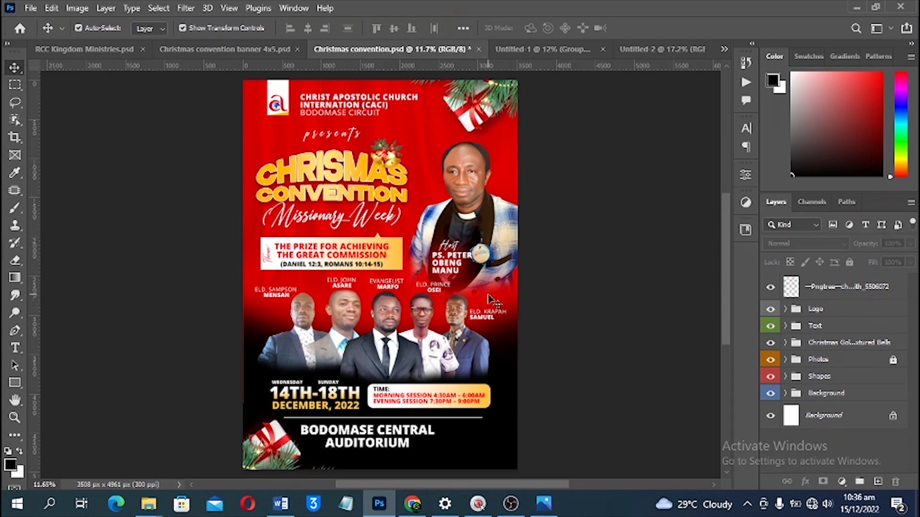
click(544, 48)
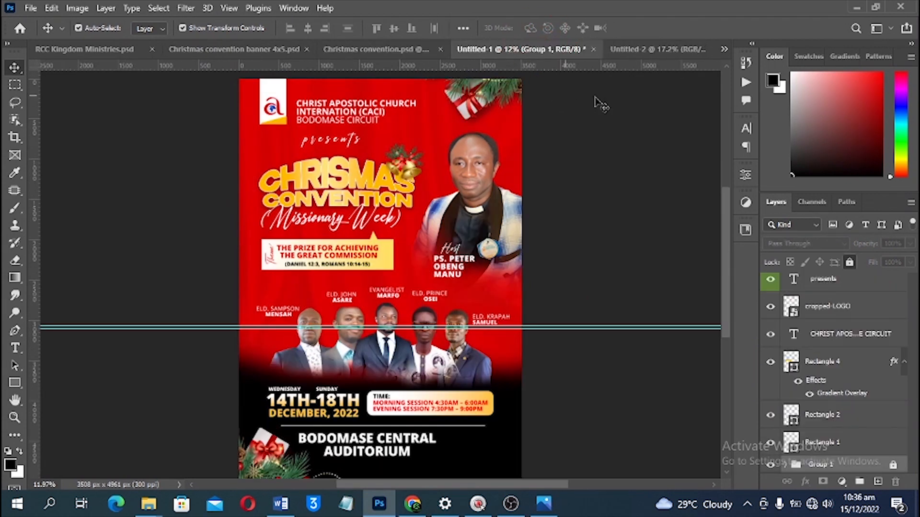
click(669, 51)
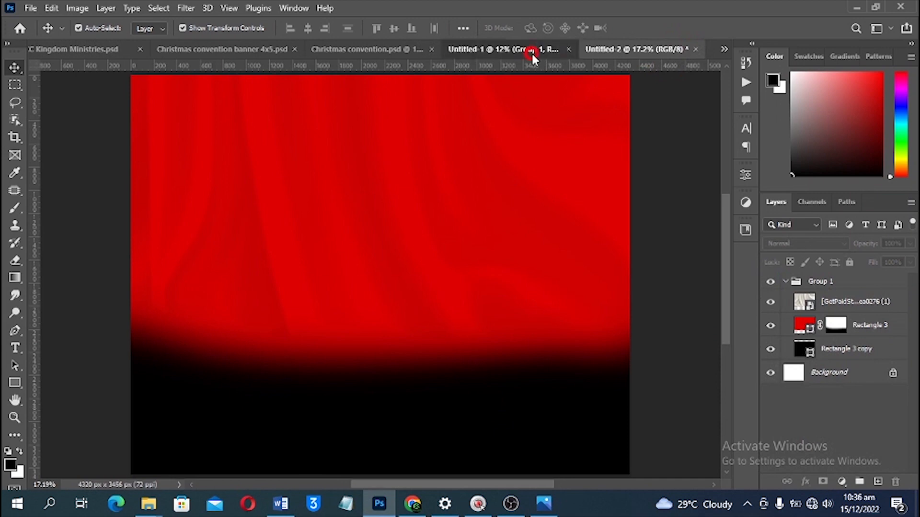
click(532, 52)
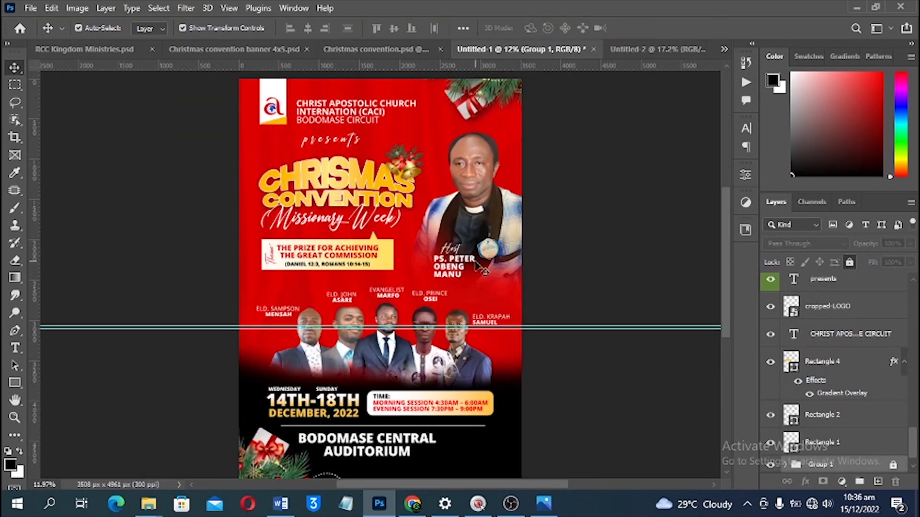
click(477, 98)
drag(477, 99, 710, 57)
drag(647, 63, 503, 86)
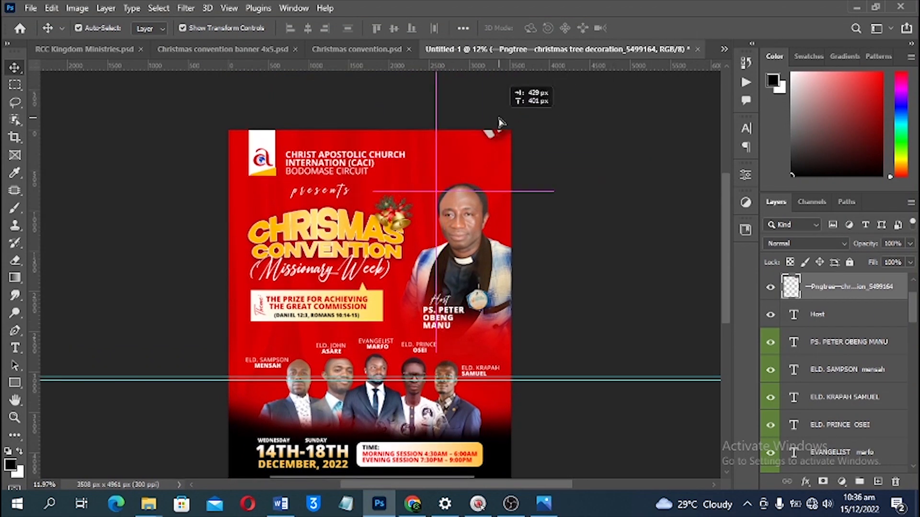
key(ctrl+z)
Step: Reorder the open documents so Untitled-2 precedes Untitled-1, and copy the flyer's Christmas tree decoration into the banner's top-right corner
click(725, 49)
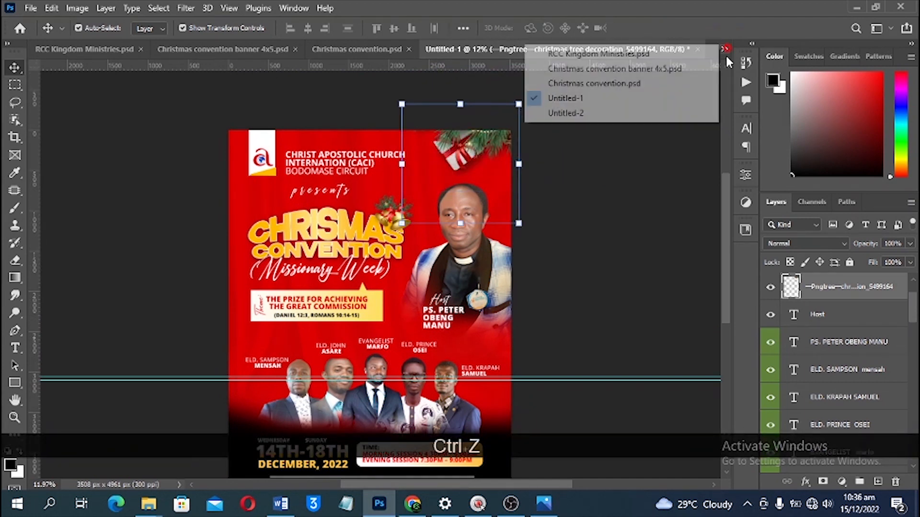
click(579, 113)
drag(617, 49, 478, 50)
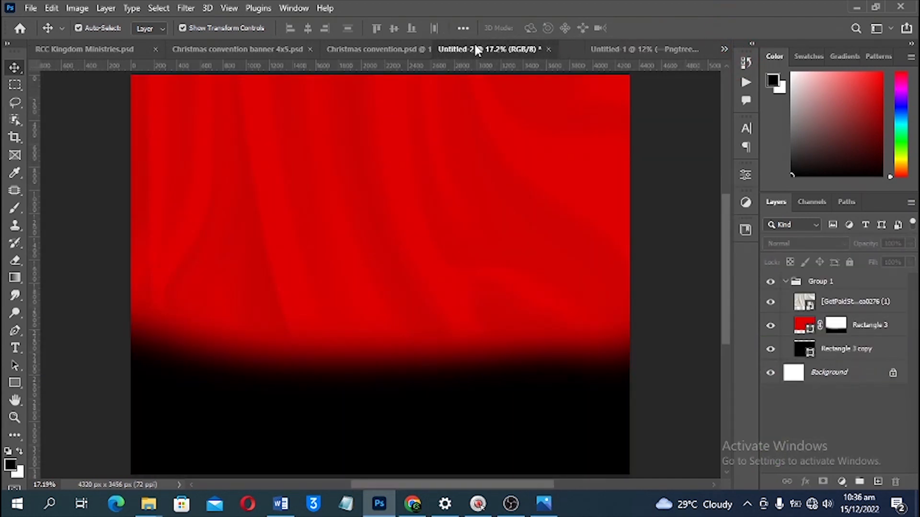
click(618, 49)
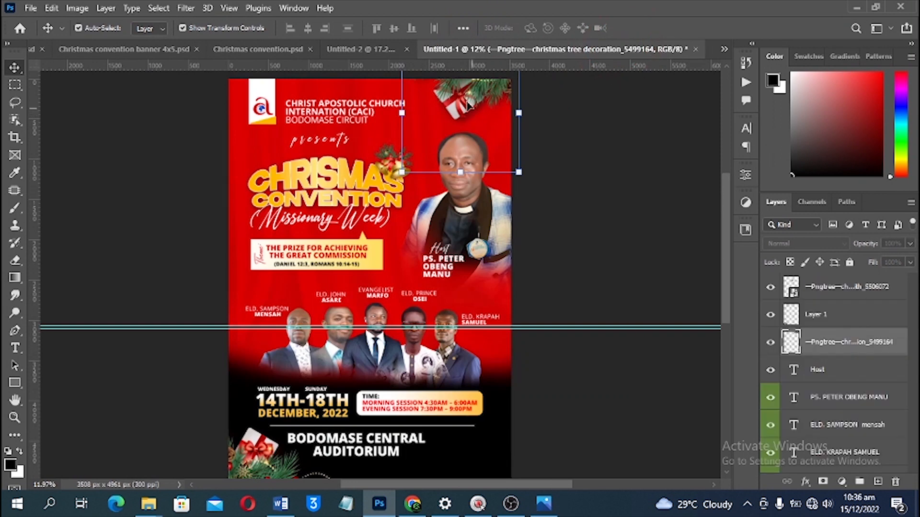
drag(421, 51, 598, 92)
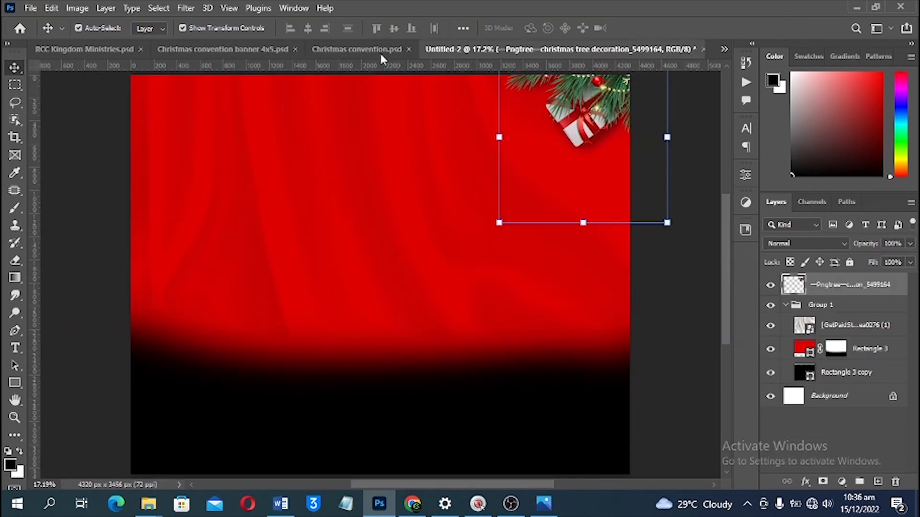
Step: Try to copy the curtain texture layer from Christmas convention.psd into the Untitled-2 banner and undo it
click(358, 49)
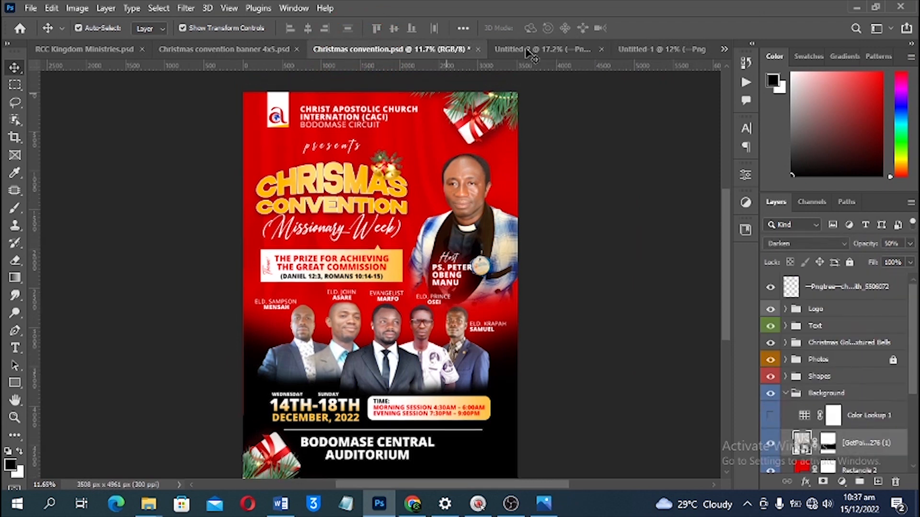
drag(532, 53, 546, 234)
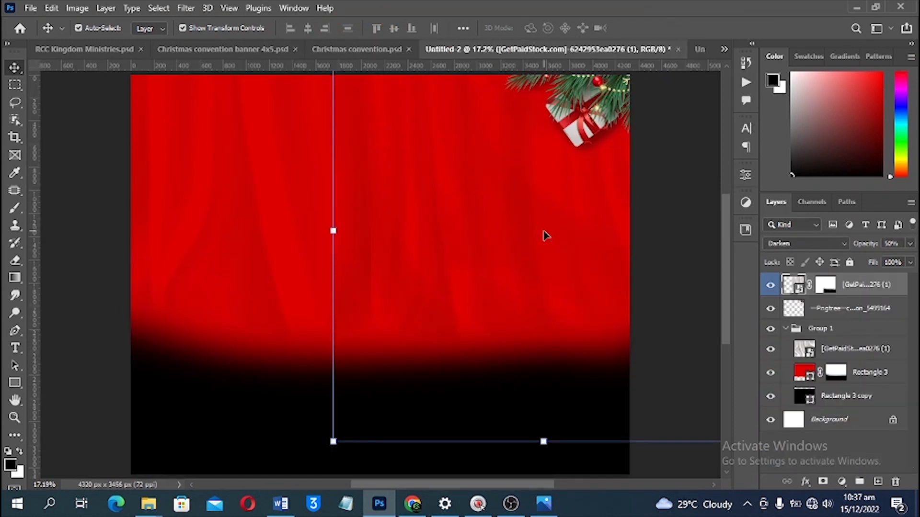
key(ctrl+z)
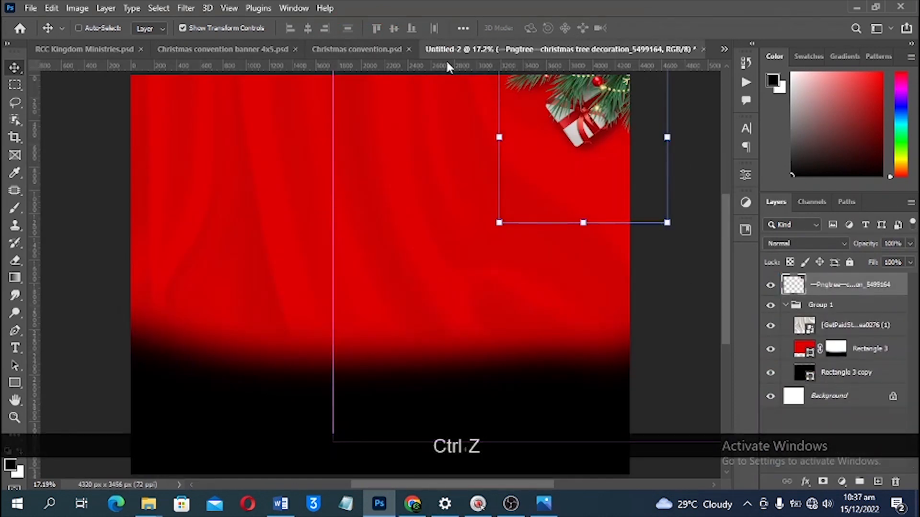
Step: Copy the host pastor's photo from the Untitled-1 flyer into the Untitled-2 banner and place it at the right, below the tree decoration
click(396, 54)
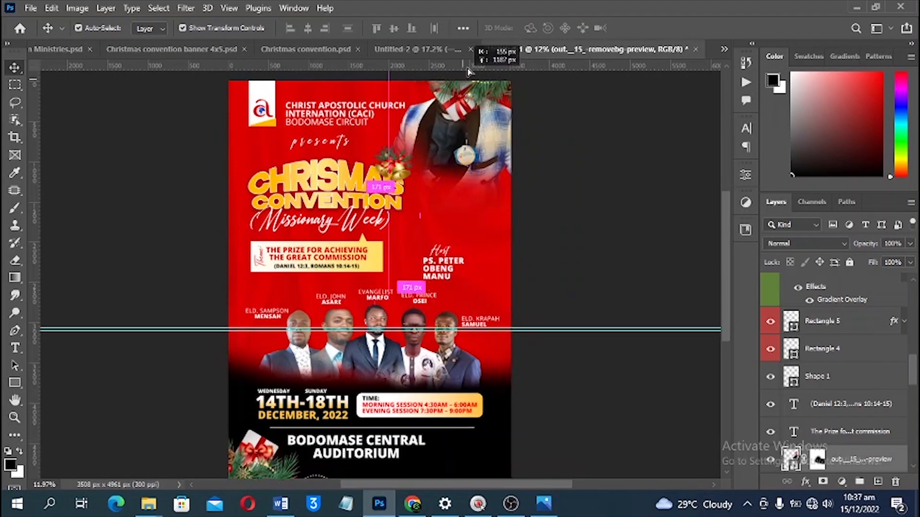
drag(468, 73, 510, 216)
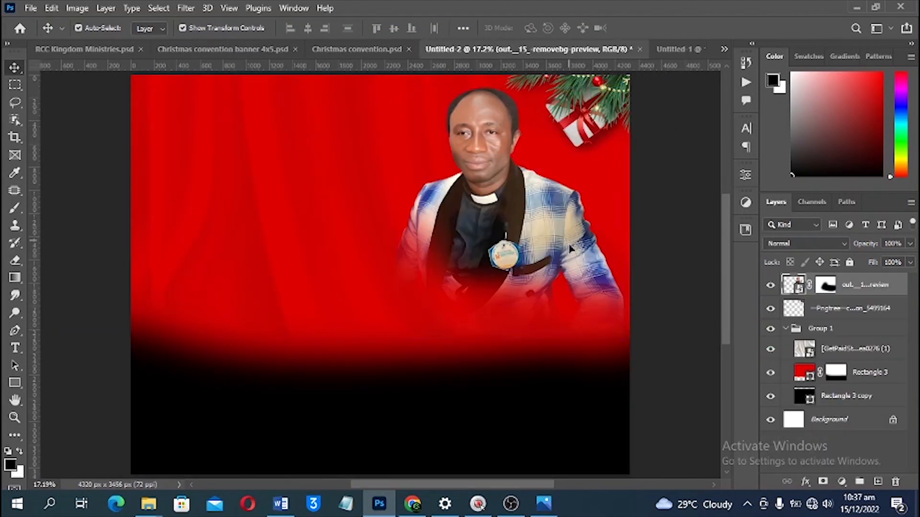
mouse_move(574, 231)
mouse_down()
mouse_move(574, 253)
mouse_move(602, 253)
mouse_up()
click(546, 245)
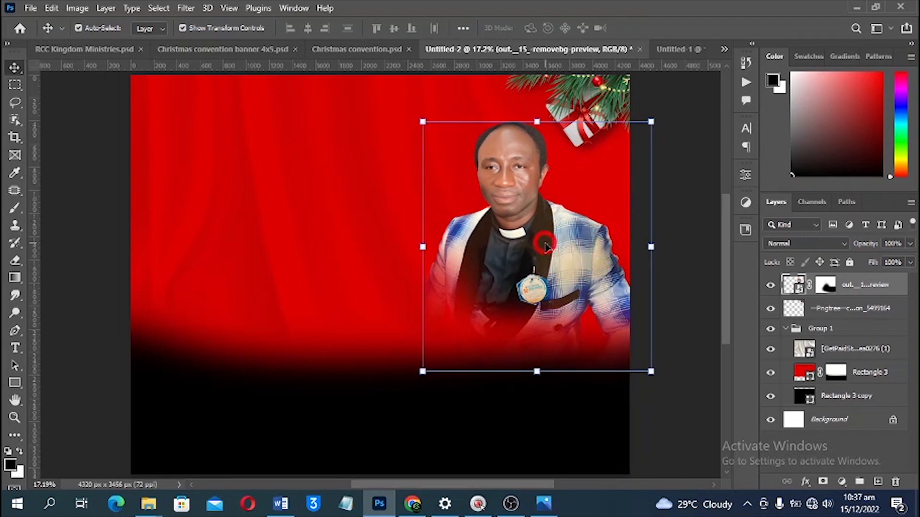
Step: Copy the church logo, its backing shapes and the church name text from the Untitled-1 flyer into the banner's upper-left area
click(694, 51)
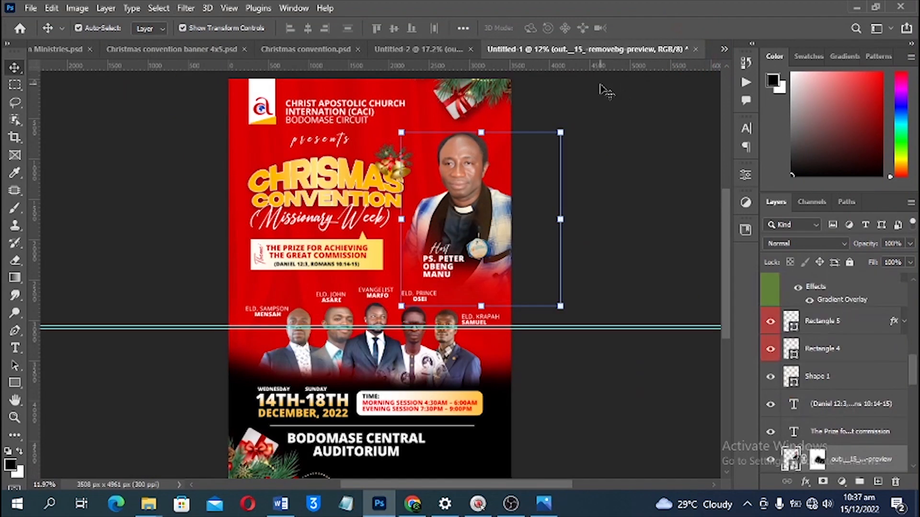
drag(241, 96, 312, 118)
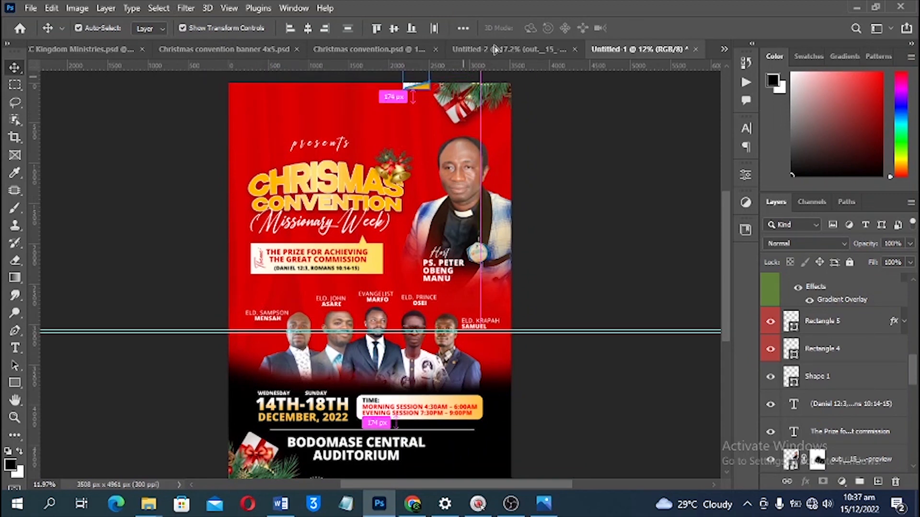
click(497, 49)
drag(257, 133, 257, 133)
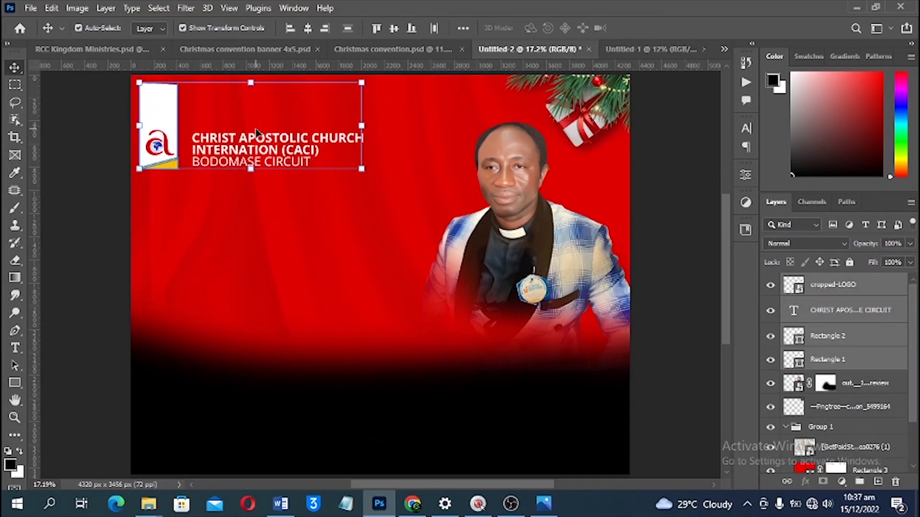
Step: Lock the background group, Group 1, and move the church logo and name block up against the banner's top edge
key(ctrl+z)
key(ctrl+z)
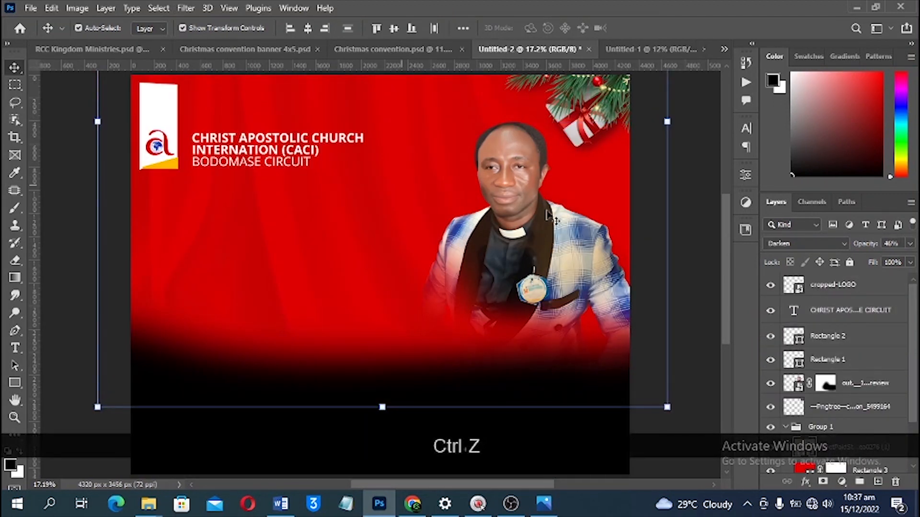
click(822, 370)
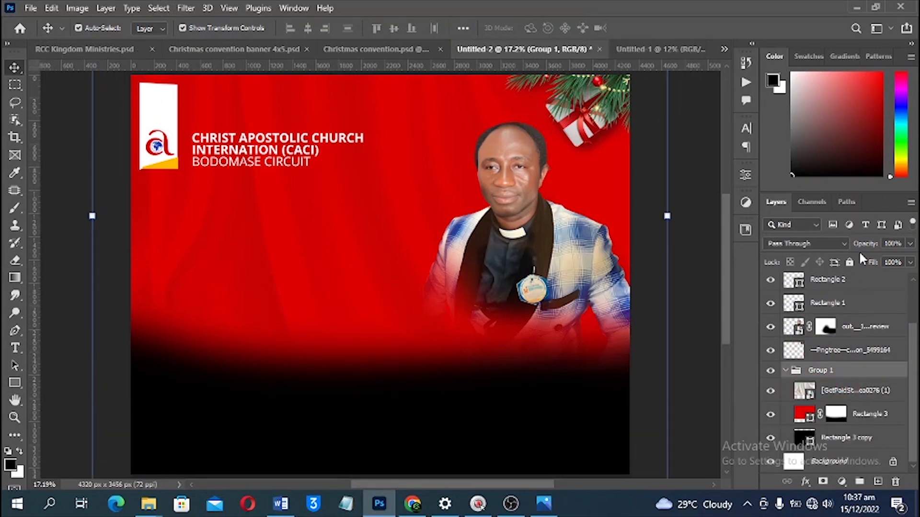
click(849, 263)
drag(82, 126, 145, 153)
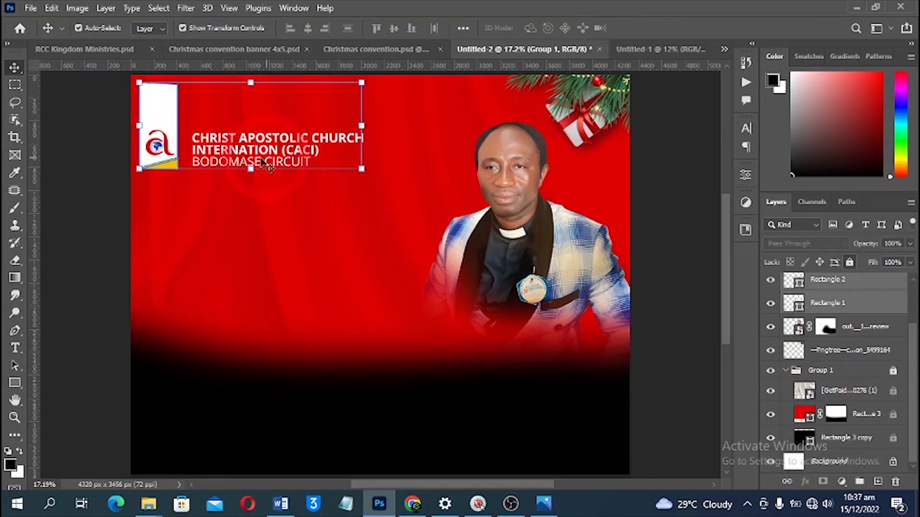
drag(264, 159, 284, 128)
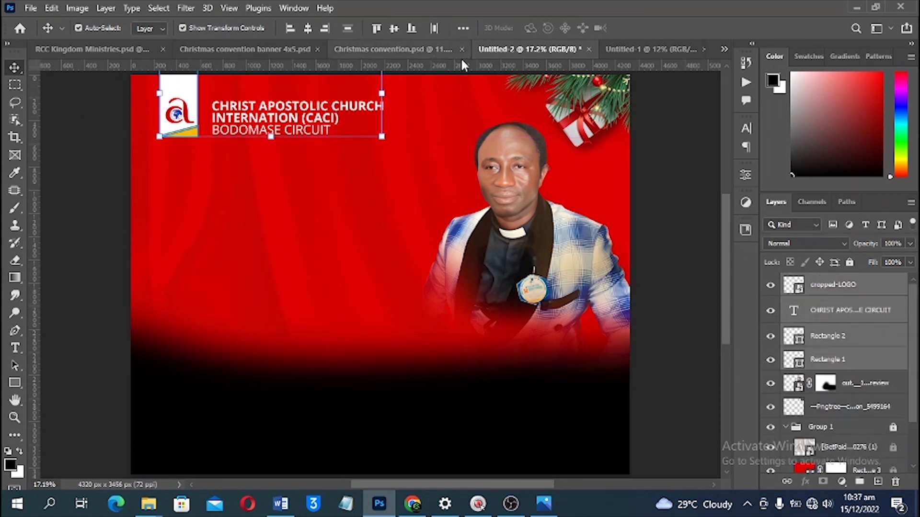
click(635, 47)
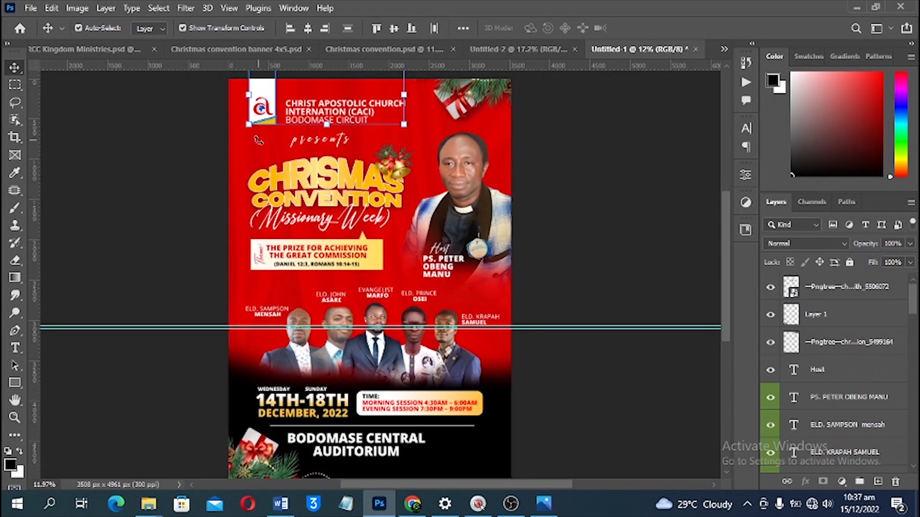
drag(258, 140, 365, 180)
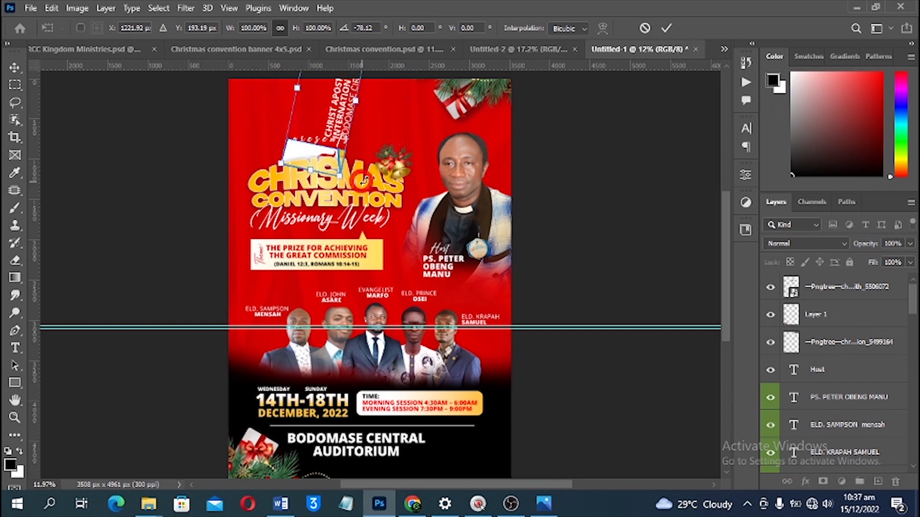
click(645, 29)
Step: Try to copy the flyer's convention title and theme block into the banner, undo it, and check the Christmas convention.psd design
drag(231, 142, 388, 261)
drag(369, 178, 473, 62)
drag(331, 201, 330, 215)
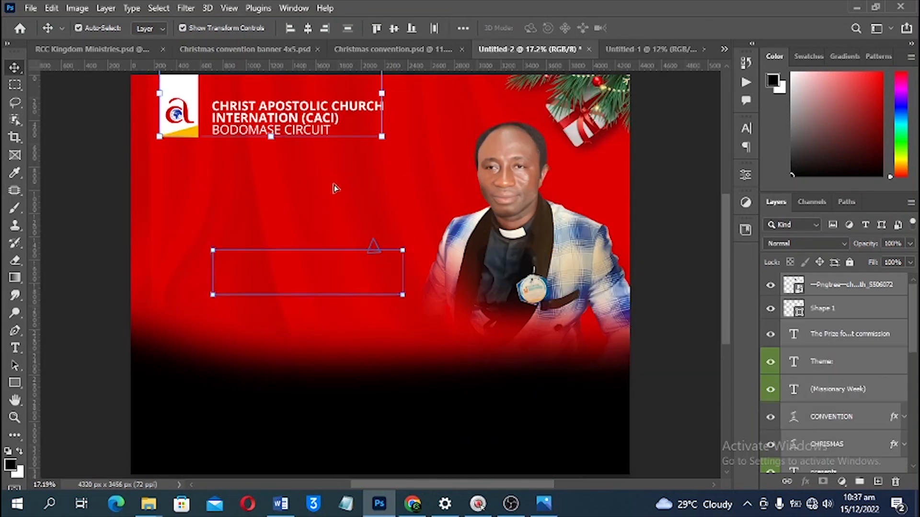
key(ctrl+z)
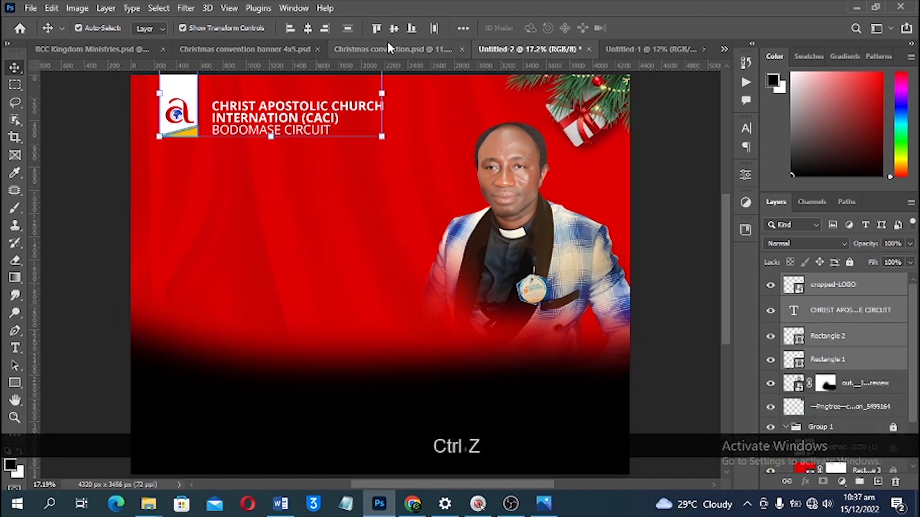
click(386, 49)
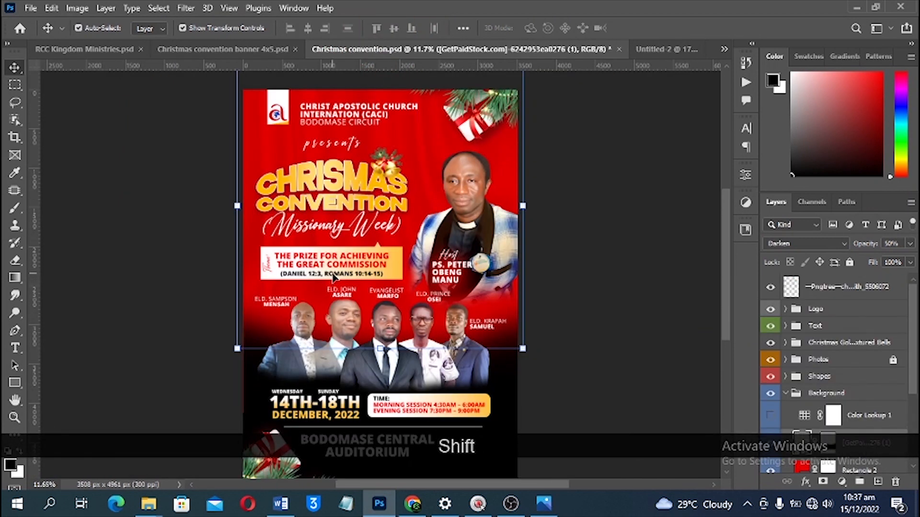
click(644, 48)
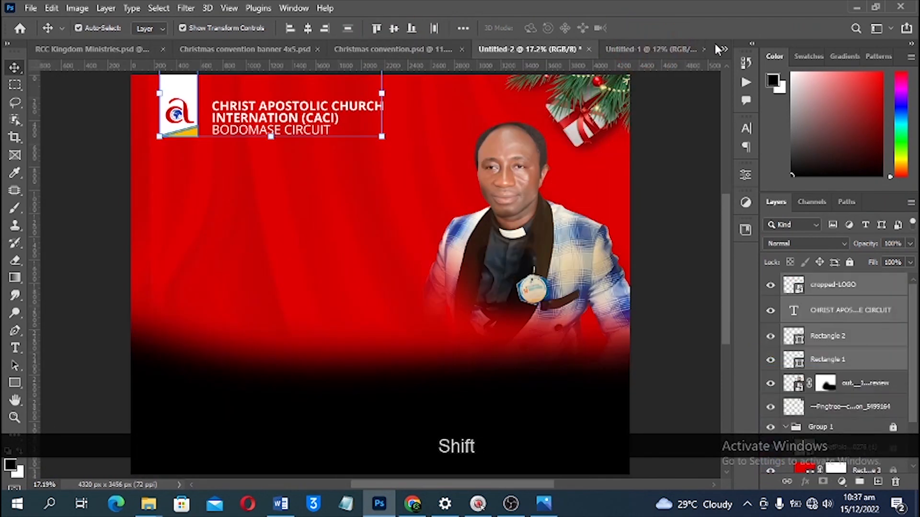
Step: Copy the flyer's "presents" text, convention title, bells and complete theme box into the banner below the church name, scaled to 103.66%
click(660, 49)
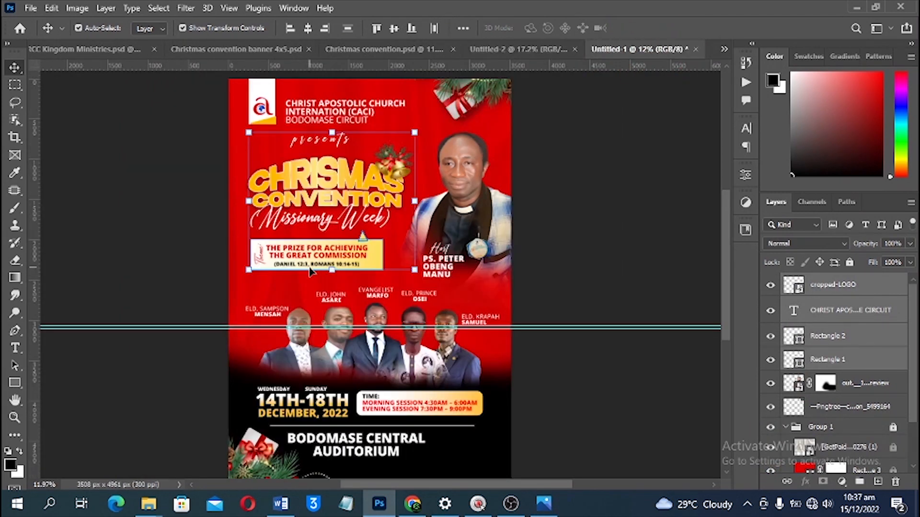
drag(307, 261, 314, 229)
click(182, 353)
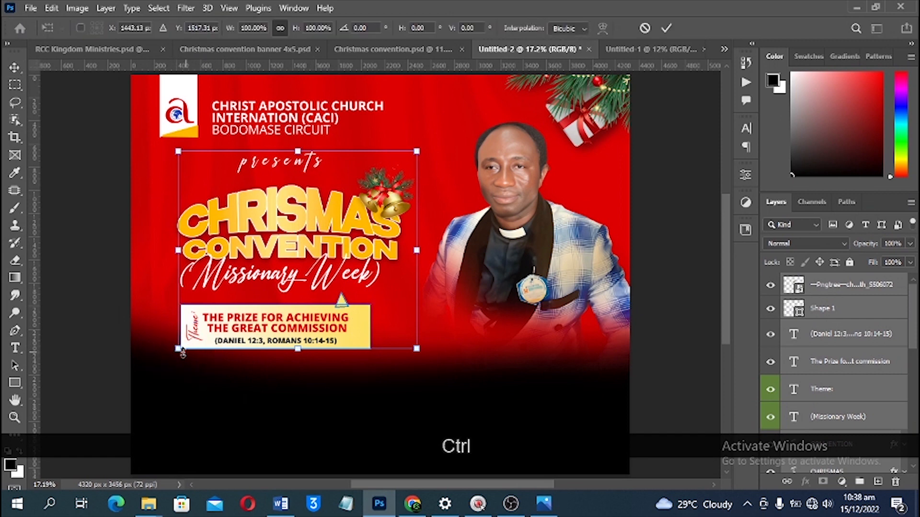
drag(180, 355, 169, 356)
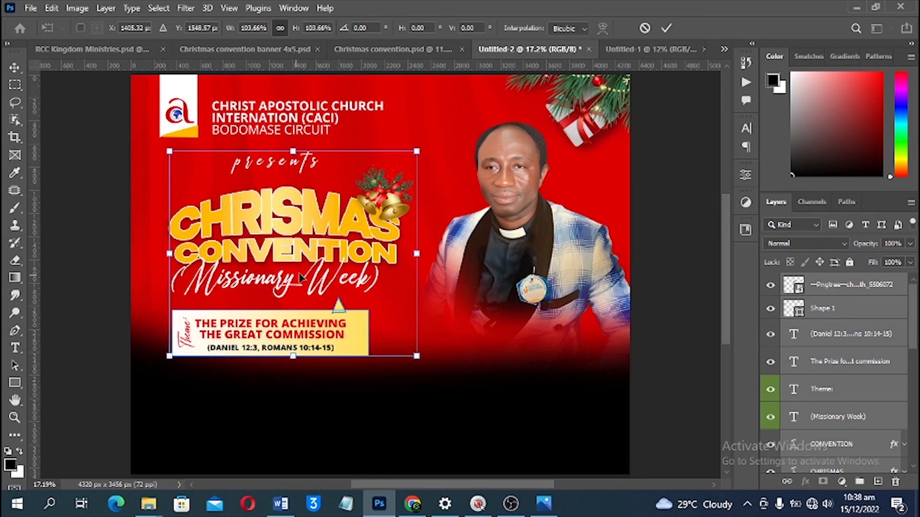
key(Return)
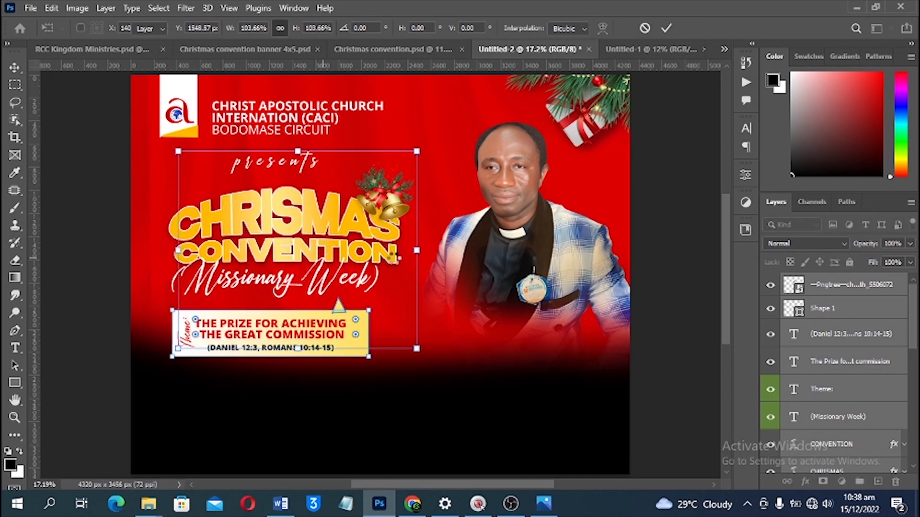
Step: Copy the five guest ministers' photos and name labels from the Untitled-1 flyer into the Untitled-2 banner
click(631, 50)
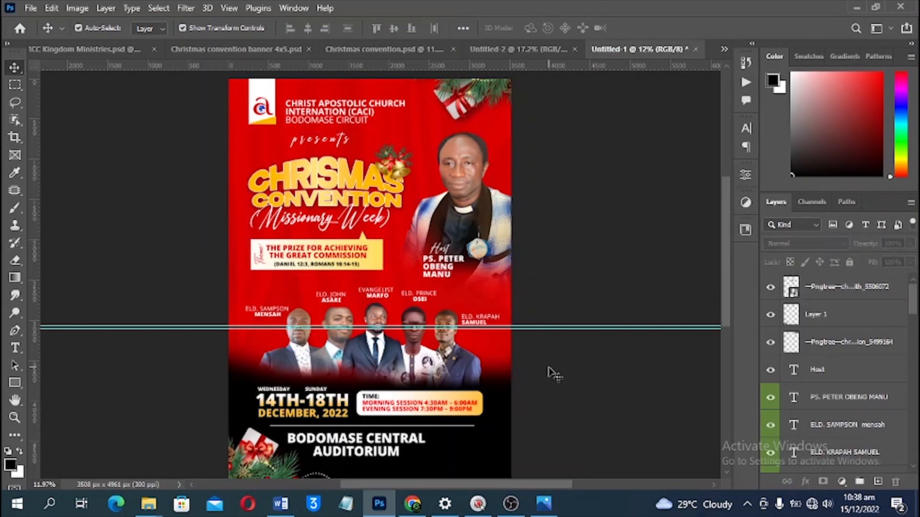
drag(549, 369, 264, 300)
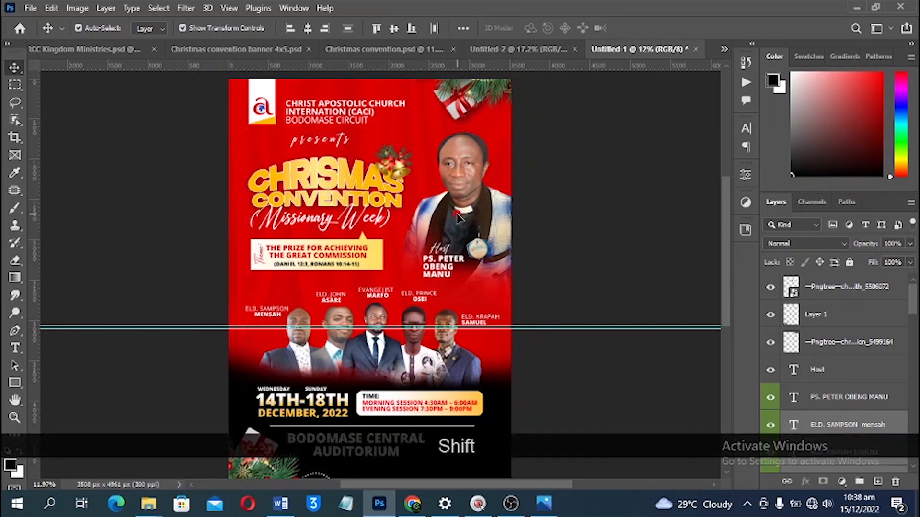
drag(422, 350, 485, 384)
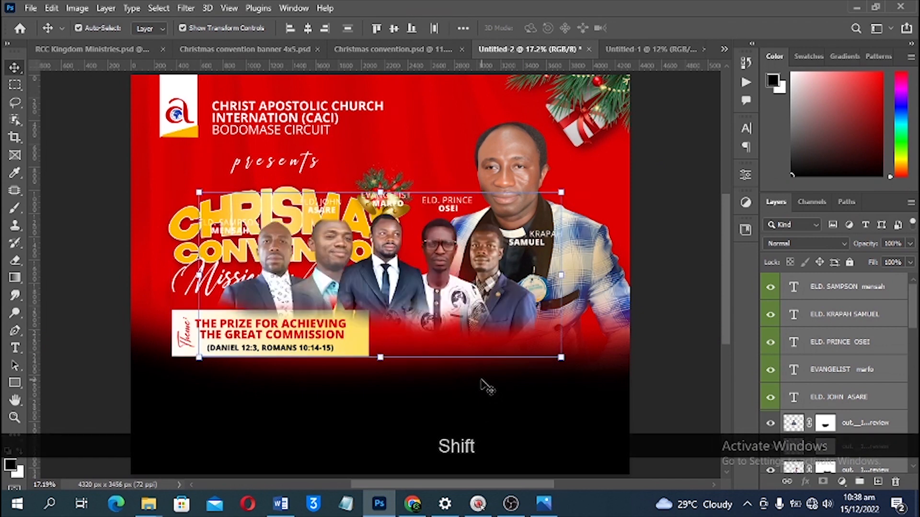
Step: Group the ministers' photos and names, scale the group down, and place it below the host's photo at the banner's lower right
key(ctrl)
key(ctrl+g)
key(alt)
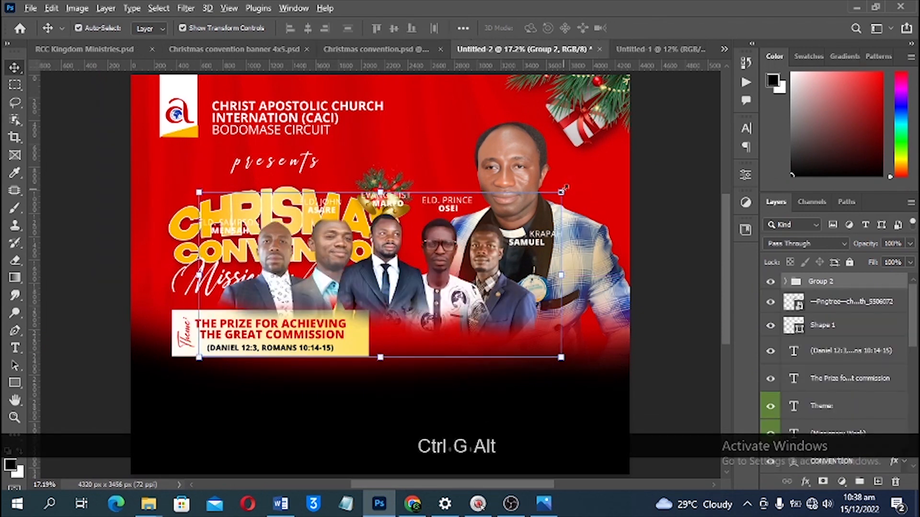
drag(561, 193, 497, 203)
drag(425, 236, 536, 338)
key(Return)
Step: Lock the Photos group in the Untitled-1 flyer so that the date text can be selected over it
scroll(536, 335, down, 3)
click(622, 49)
scroll(391, 287, up, 3)
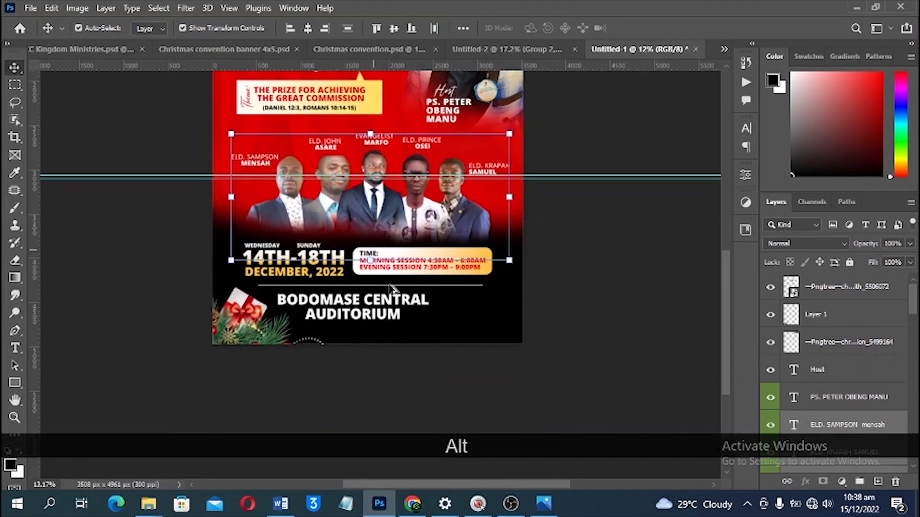
click(584, 290)
drag(200, 235, 250, 251)
click(123, 202)
drag(182, 125, 559, 192)
scroll(832, 421, down, 5)
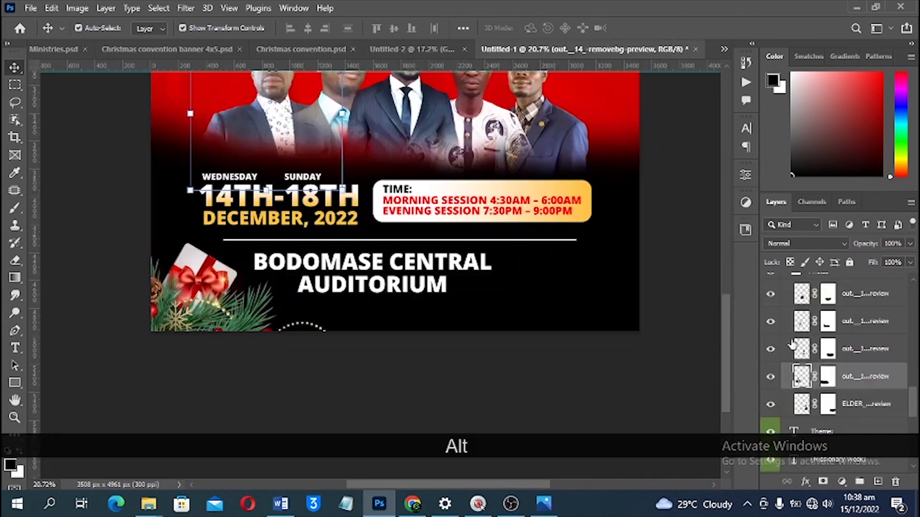
scroll(832, 319, up, 2)
click(820, 327)
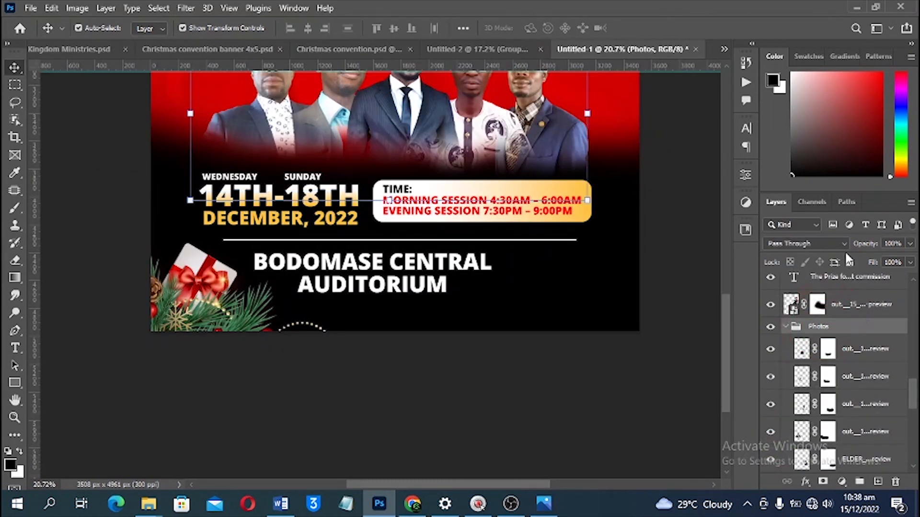
Step: Copy the Wednesday–Sunday, 14th-18th December, 2022 date text from the flyer into the banner below the theme box
drag(161, 167, 345, 215)
mouse_move(348, 199)
mouse_down()
mouse_move(499, 54)
mouse_move(355, 200)
mouse_up()
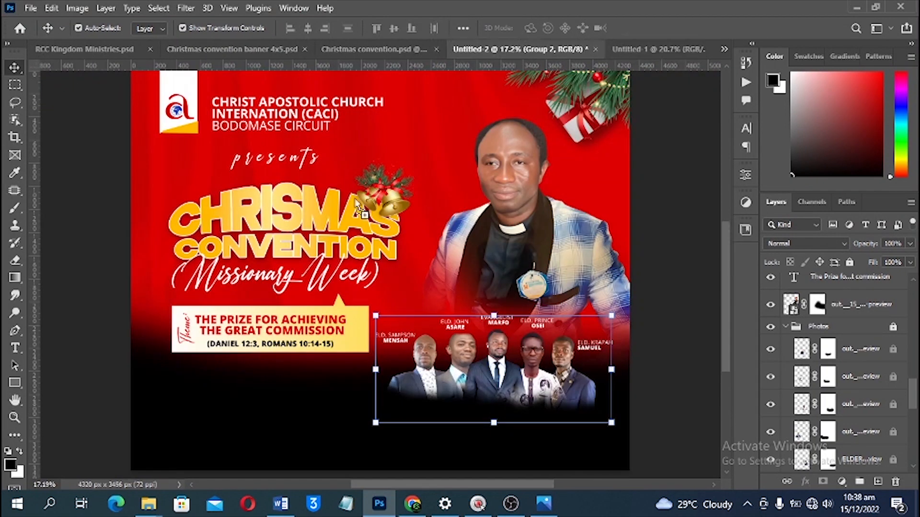
drag(295, 402, 282, 386)
key(ctrl)
scroll(446, 321, down, 2)
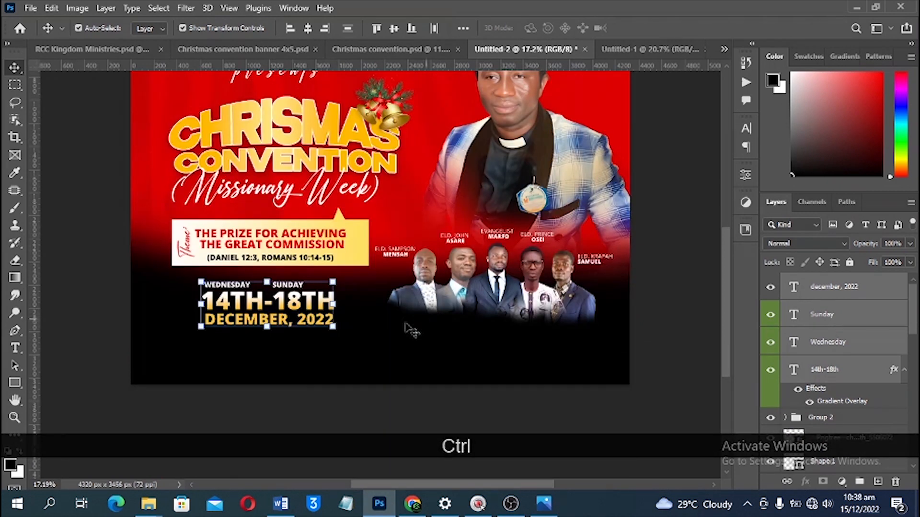
Step: Copy the white divider line from the Untitled-1 flyer into the Untitled-2 banner, just below the date text and aligned with its left edge
click(605, 49)
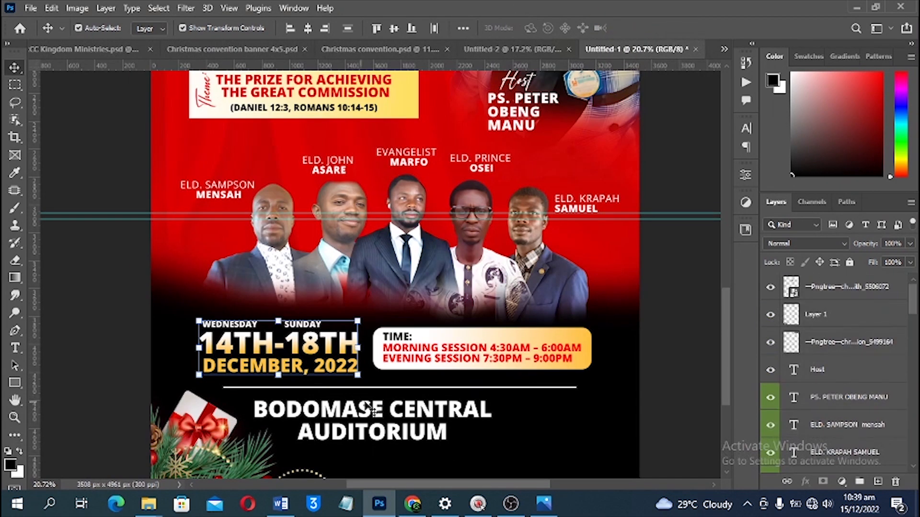
click(679, 398)
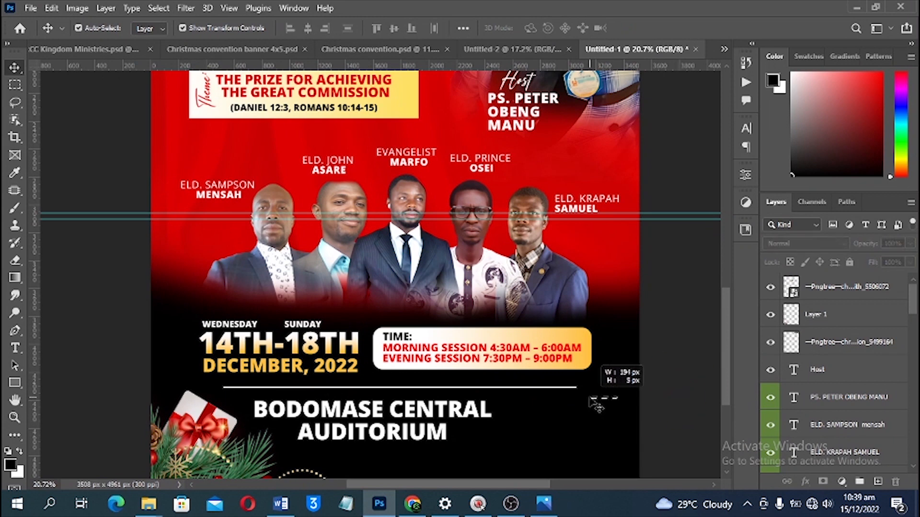
click(533, 395)
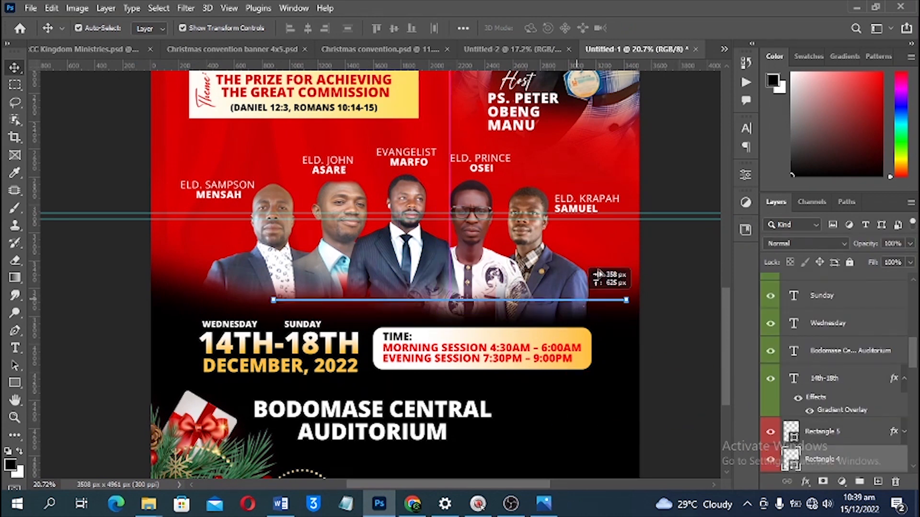
click(487, 53)
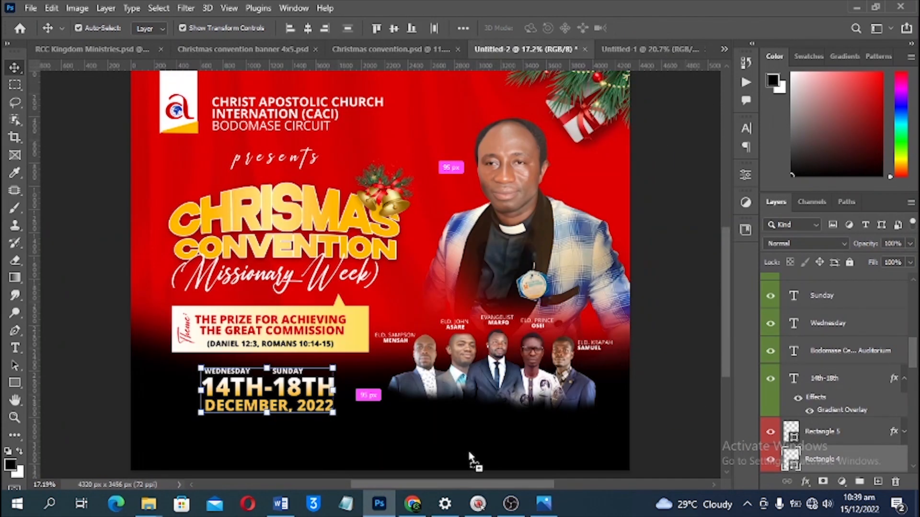
drag(466, 426, 349, 428)
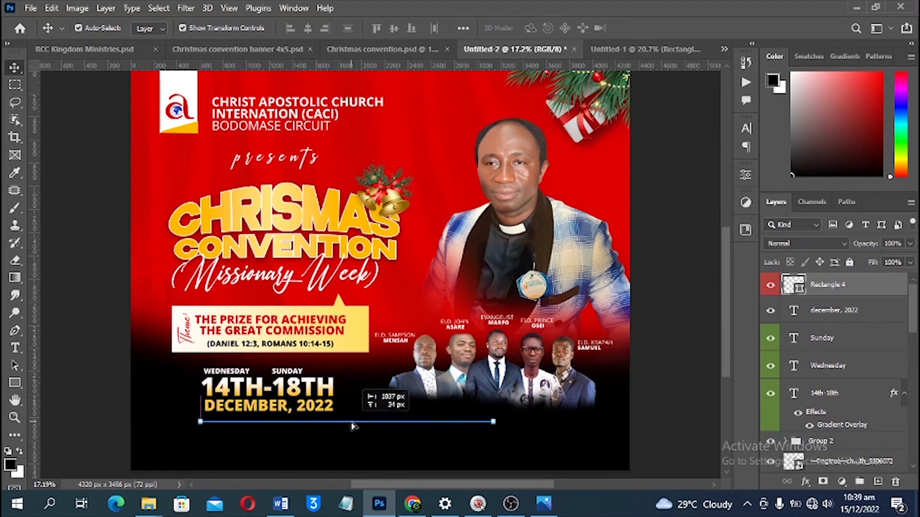
scroll(479, 463, down, 2)
Step: Try to copy the rounded time box and its session times from the flyer into the banner's lower area, below the divider line
click(633, 54)
scroll(431, 335, down, 3)
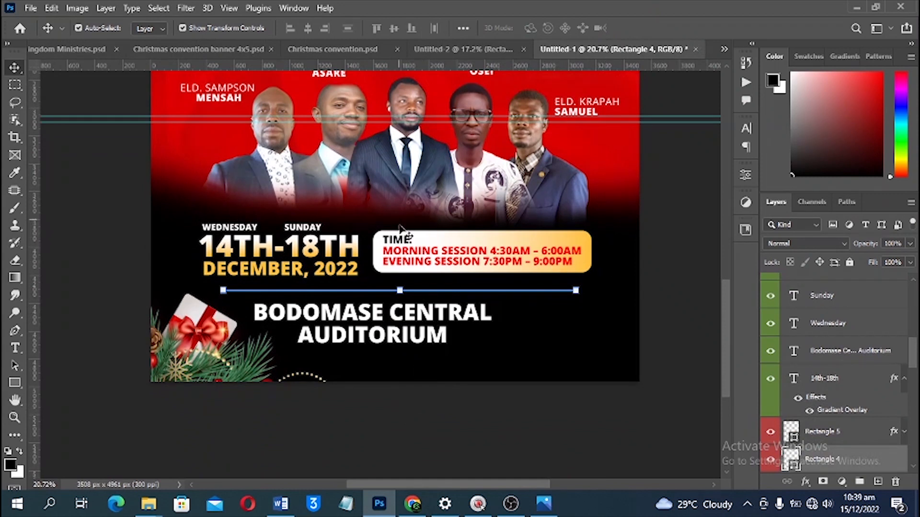
click(402, 243)
key(shift)
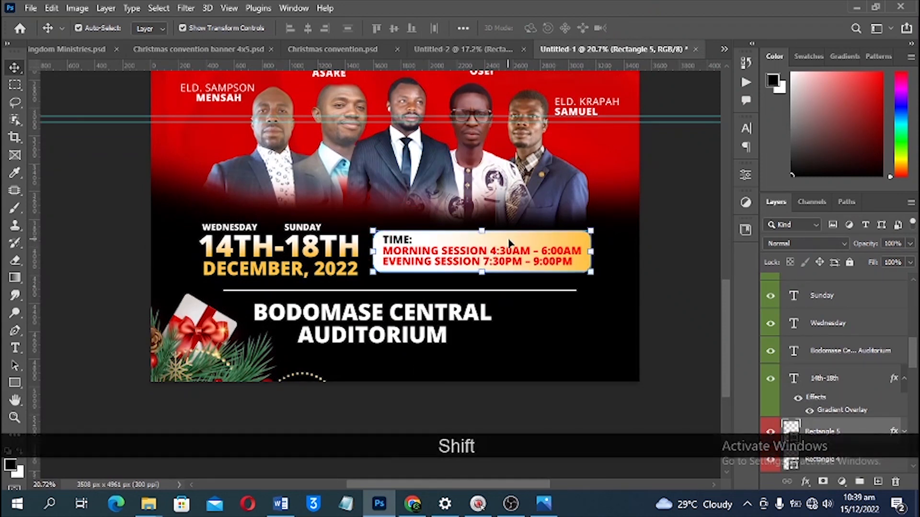
drag(507, 261, 434, 268)
drag(448, 438, 455, 439)
scroll(457, 439, down, 2)
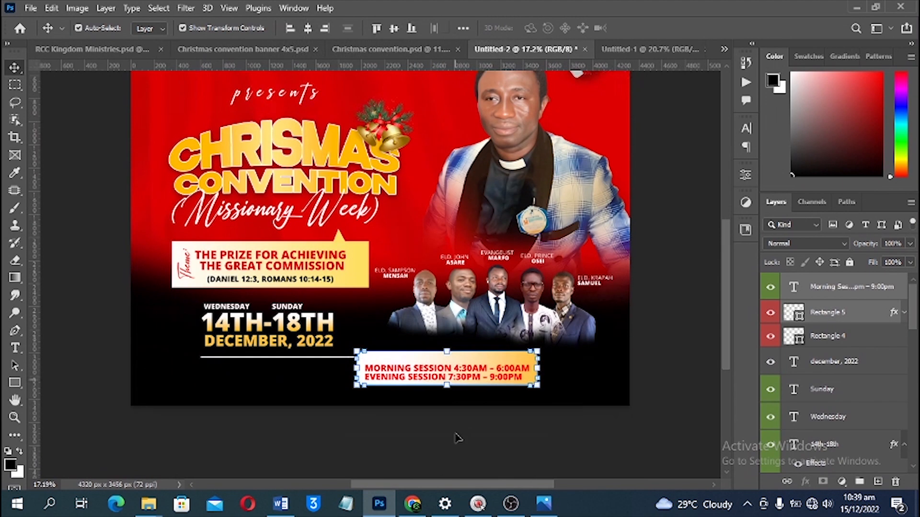
key(ctrl)
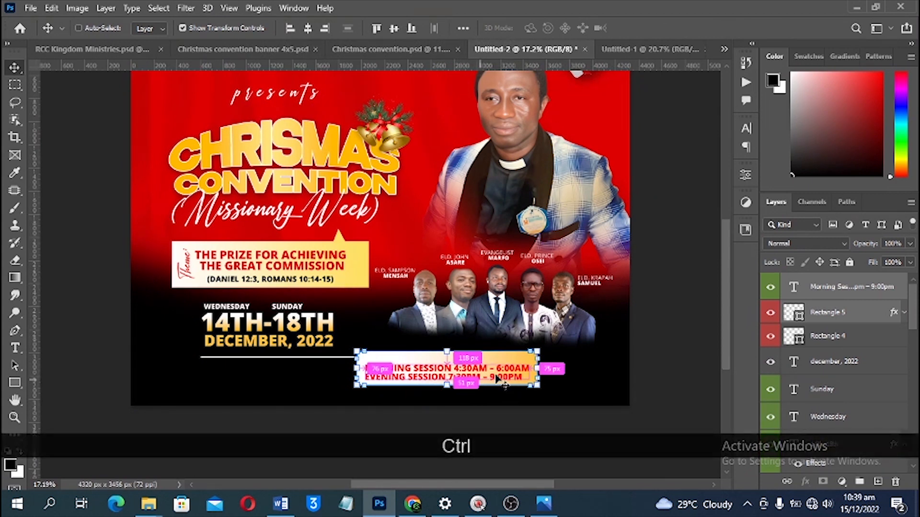
drag(495, 379, 529, 386)
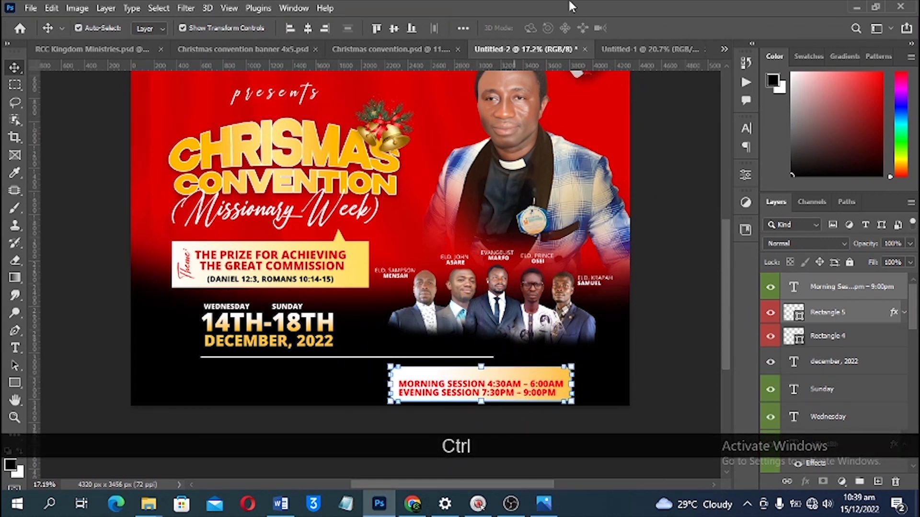
Step: Undo the placement and copying of the time box in the banner
click(651, 48)
key(shift)
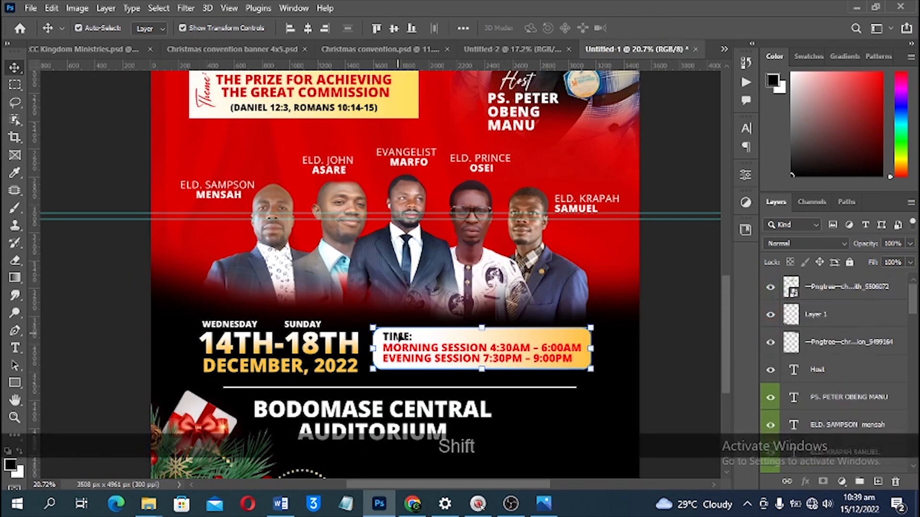
click(512, 50)
key(ctrl+z)
key(ctrl+z)
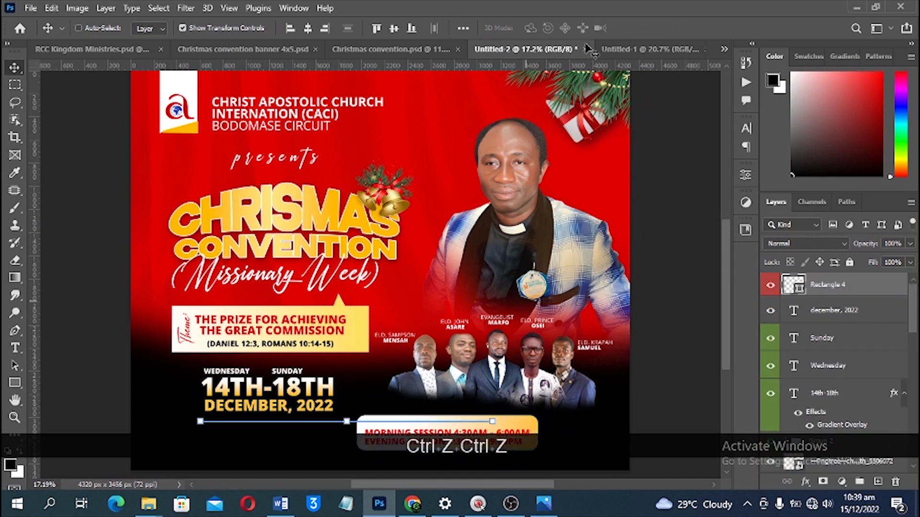
Step: Copy the time box with its TIME label and session times from the flyer into the banner, below the divider line's right end
click(651, 49)
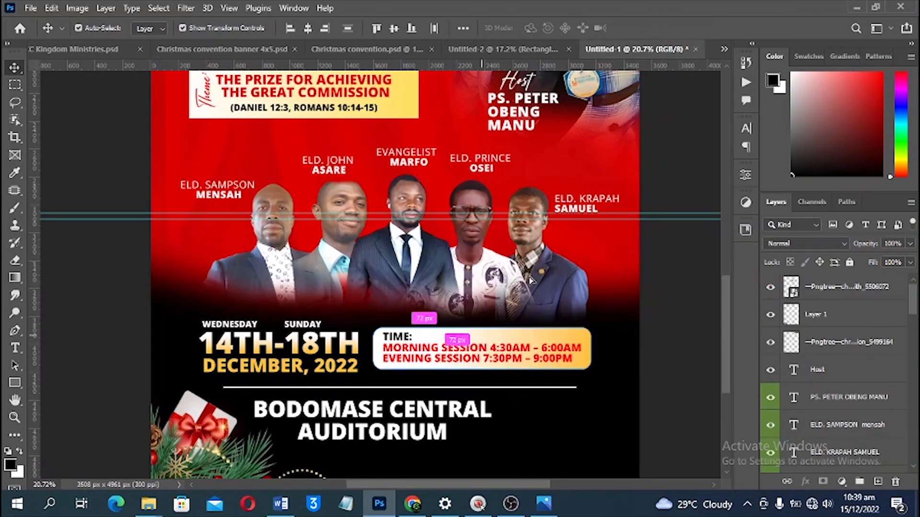
drag(531, 280, 670, 48)
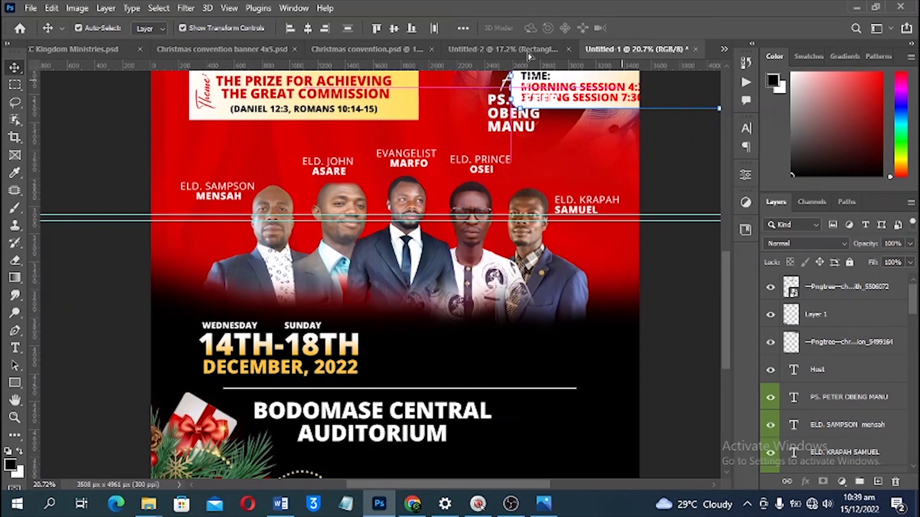
drag(529, 57, 529, 60)
drag(512, 439, 508, 449)
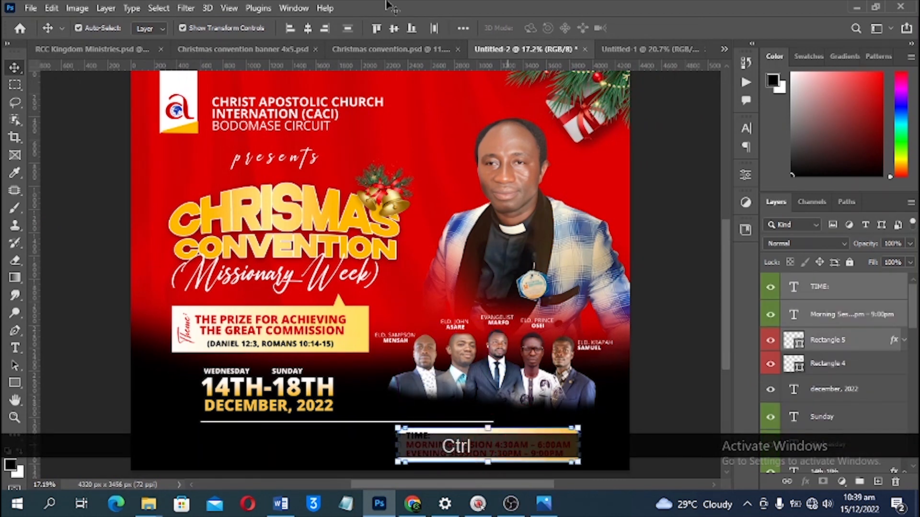
Step: Copy the Bodomase Central Auditorium venue text from the flyer into the banner, below the divider line and beside the time box
click(642, 49)
scroll(256, 395, down, 1)
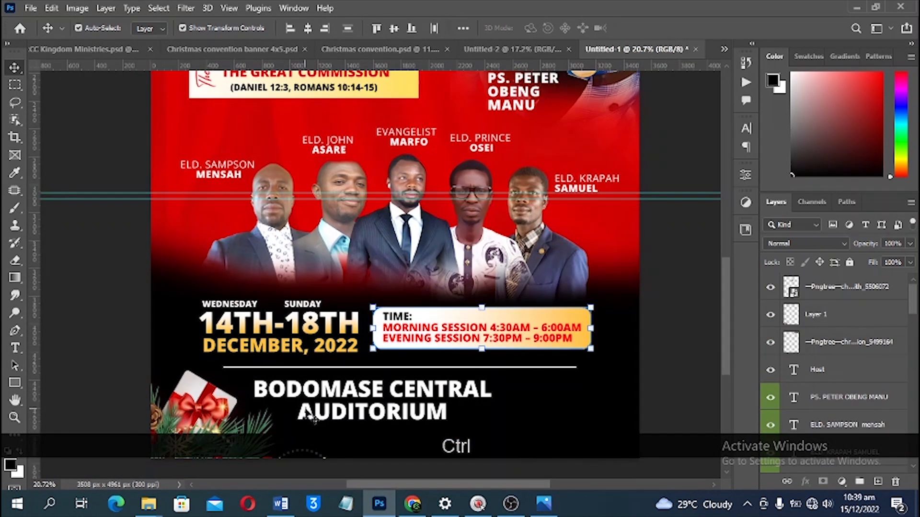
drag(337, 405, 393, 254)
drag(282, 445, 283, 445)
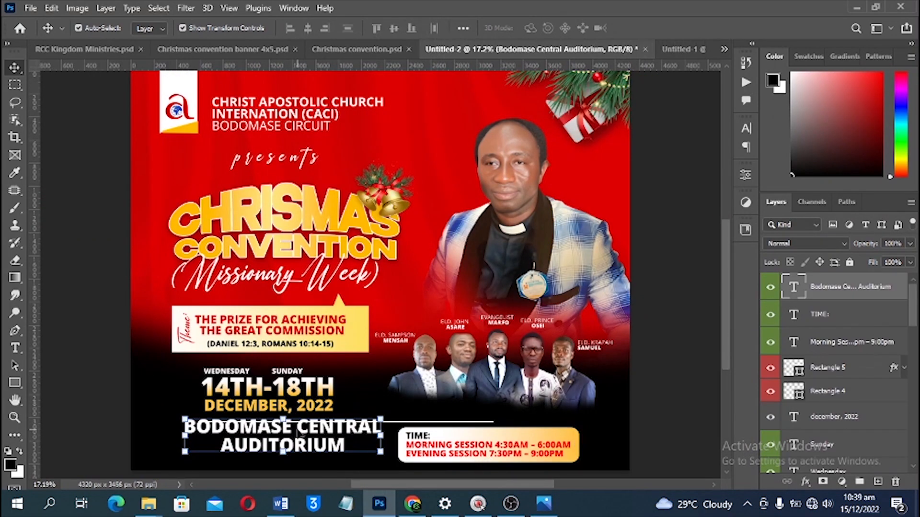
key(ctrl+minus)
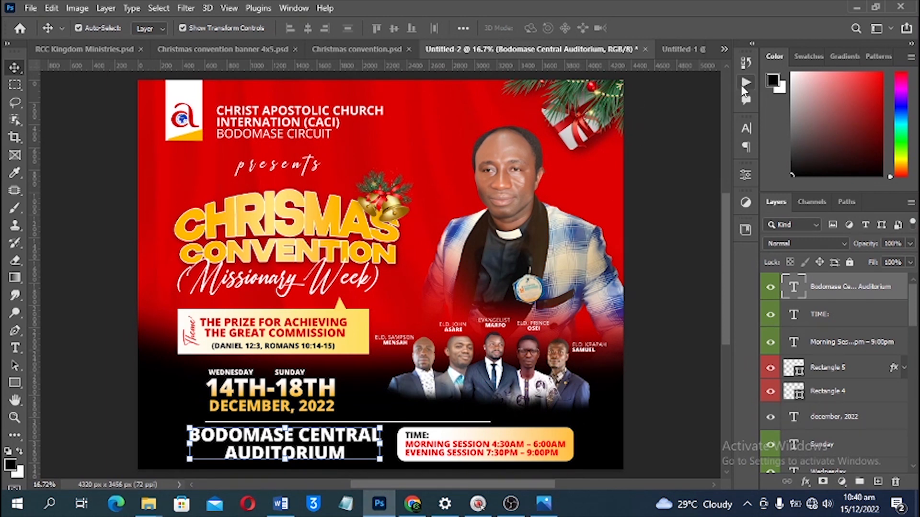
Step: Copy the Host label and the host's name from the flyer into the banner, beside the host's photo and above the ministers
click(683, 49)
scroll(515, 254, up, 5)
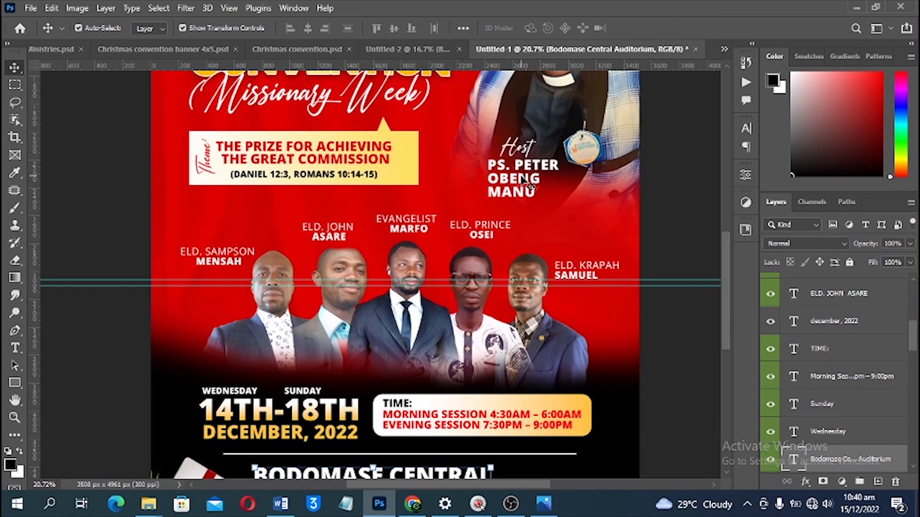
click(524, 192)
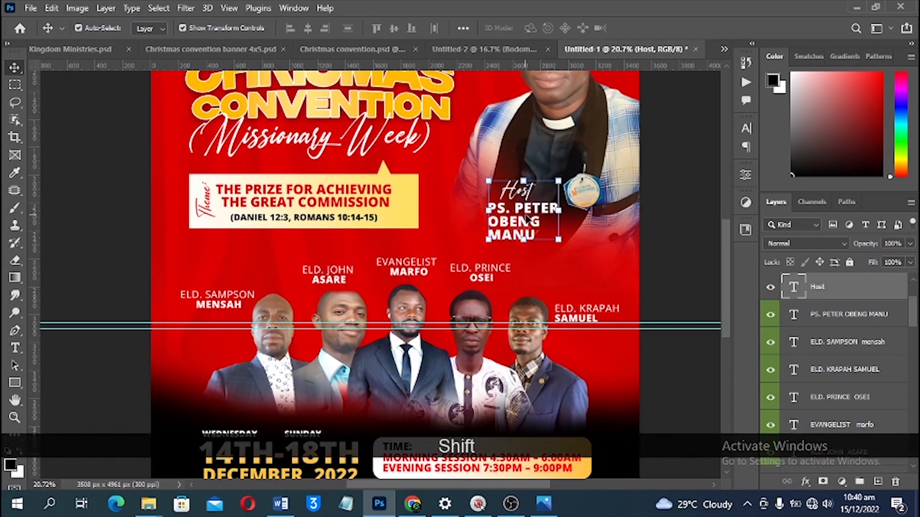
shift+click(515, 236)
drag(515, 235, 501, 185)
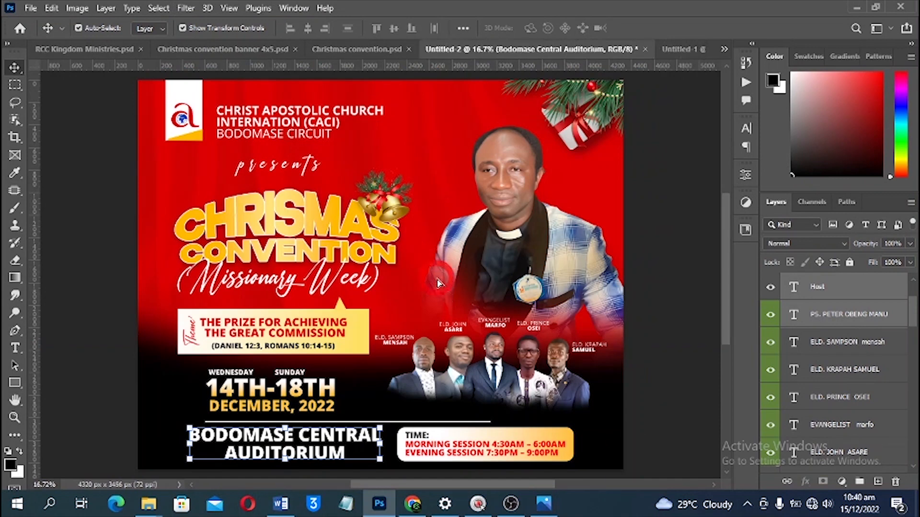
drag(438, 283, 429, 293)
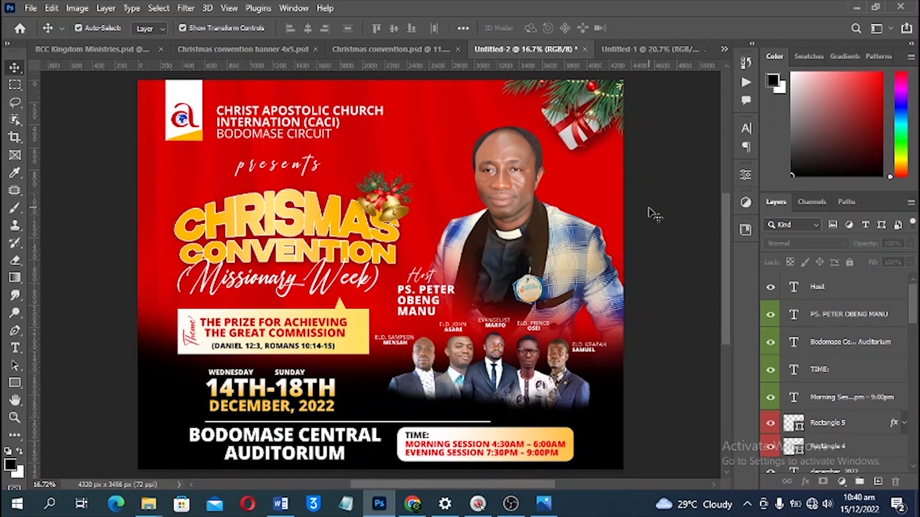
Step: Switch to the RCC Kingdom Ministries.psd document
click(91, 49)
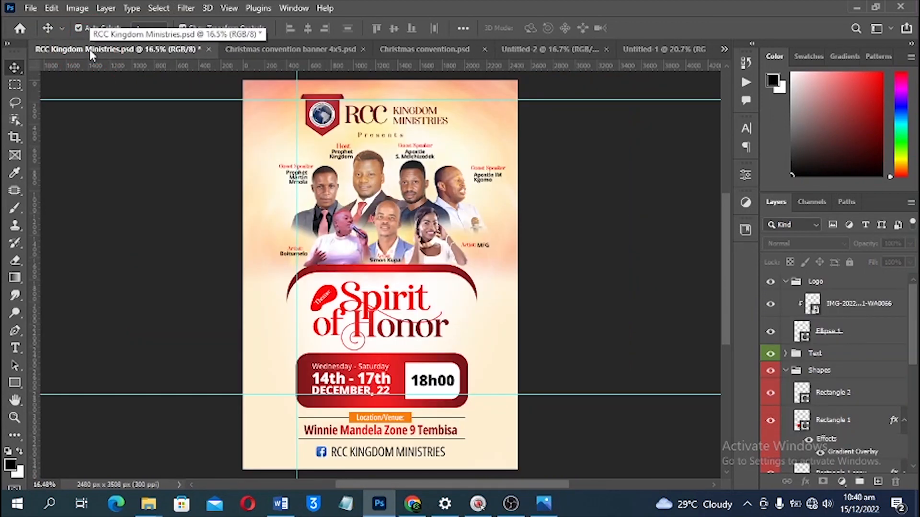